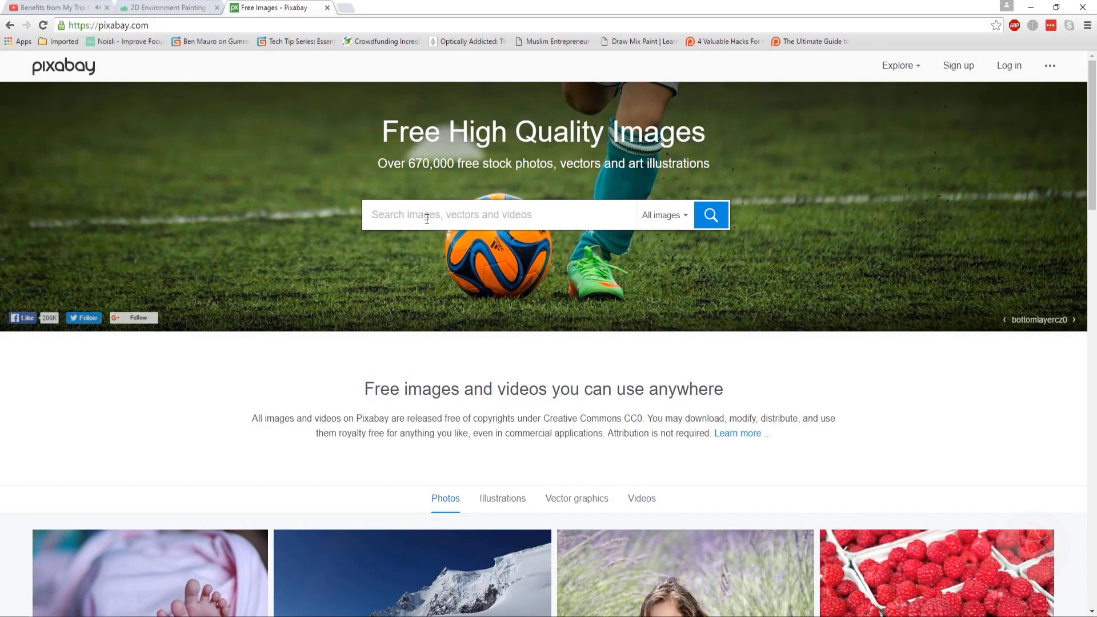
- Search the image site for military base photos
type("mil")
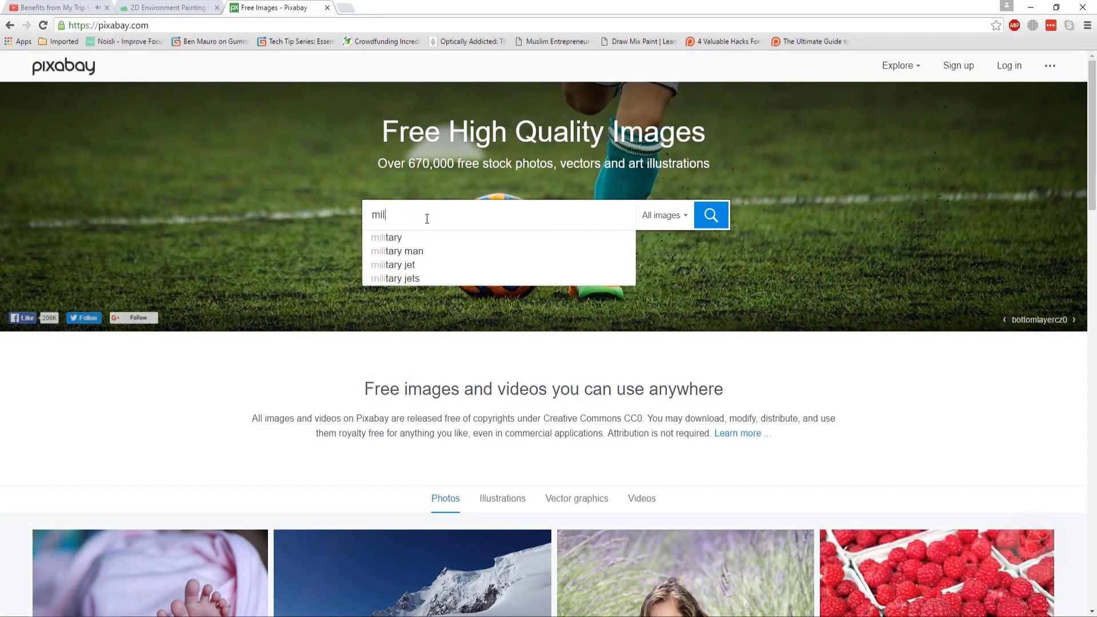
type("itary")
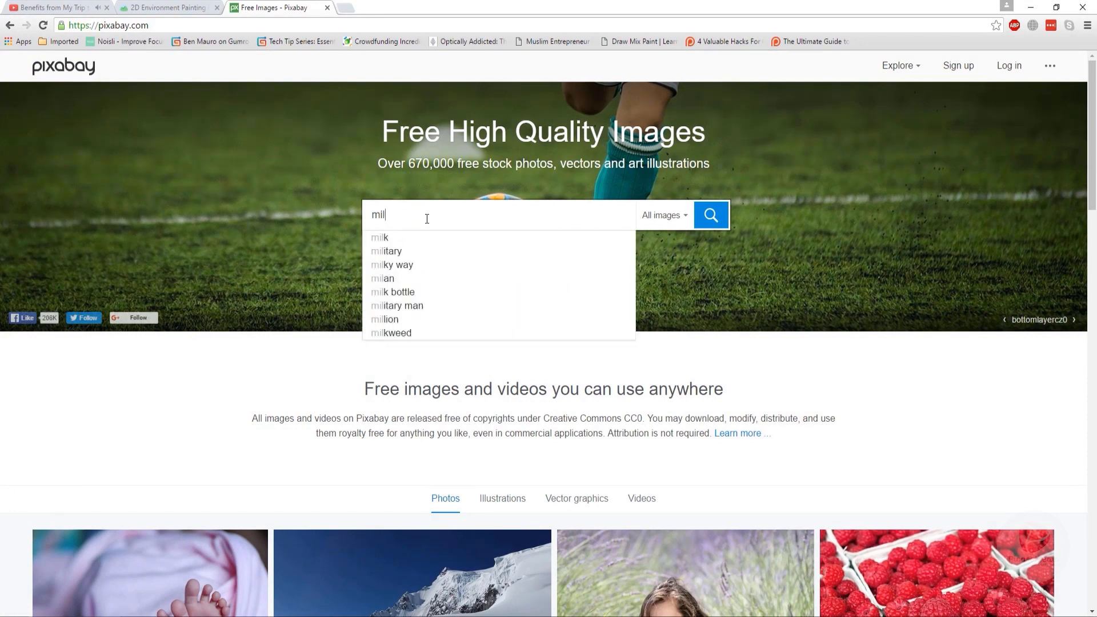
type(" base")
key("Return")
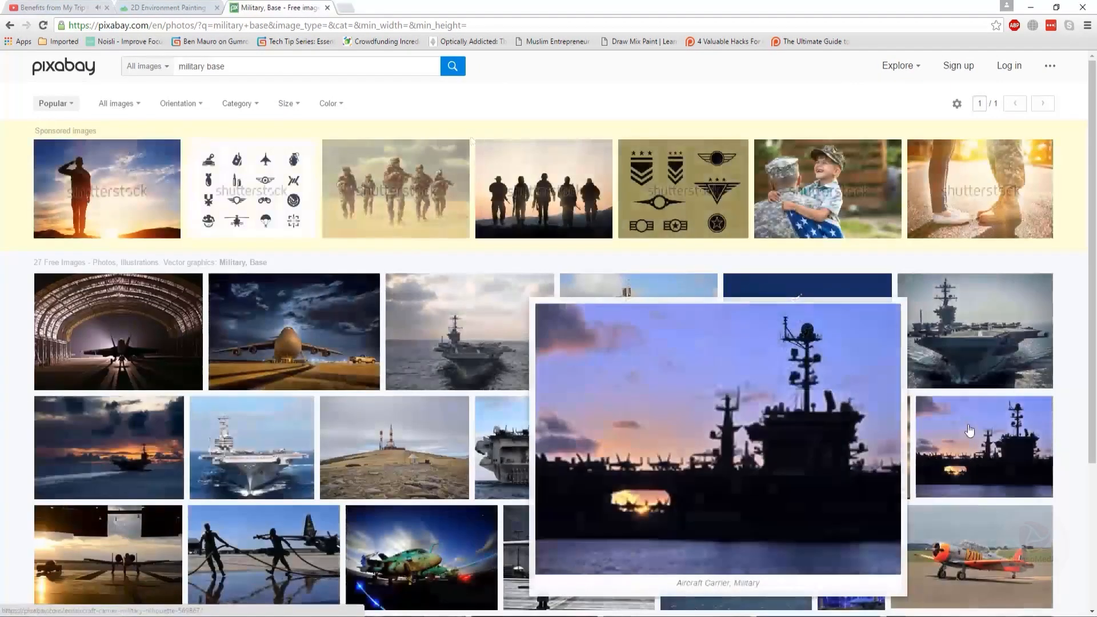
- Open the natural gas oil rig photo from the oil rig results in a new tab
scroll(407, 392, "down", 4)
mouse_move(539, 234)
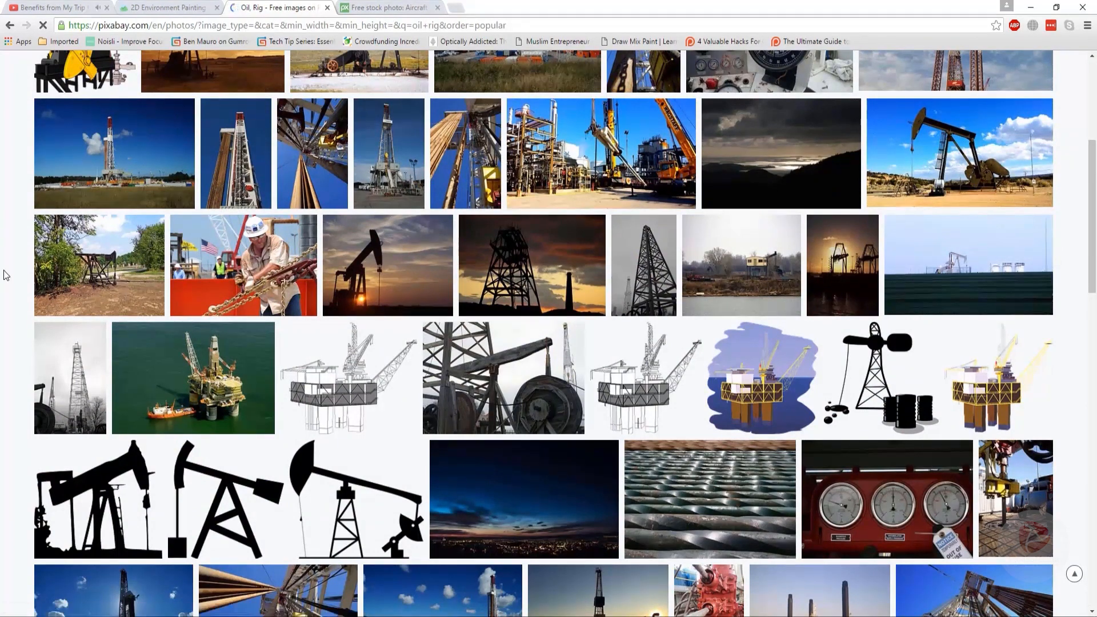
scroll(5, 275, "down", 7)
mouse_move(982, 466)
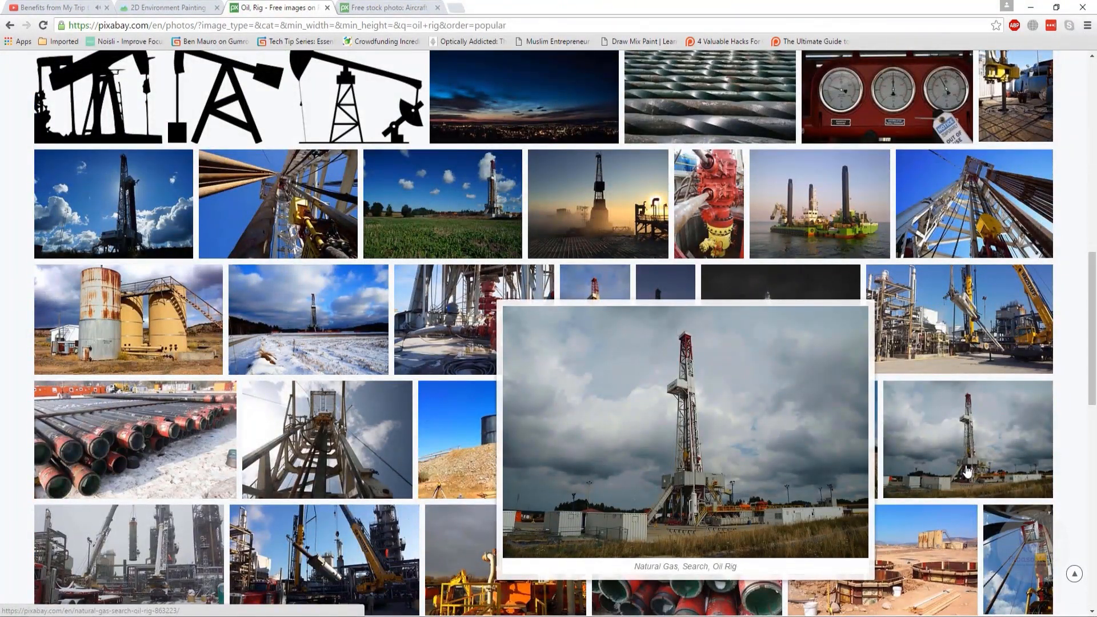
right_click(981, 449)
left_click(966, 242)
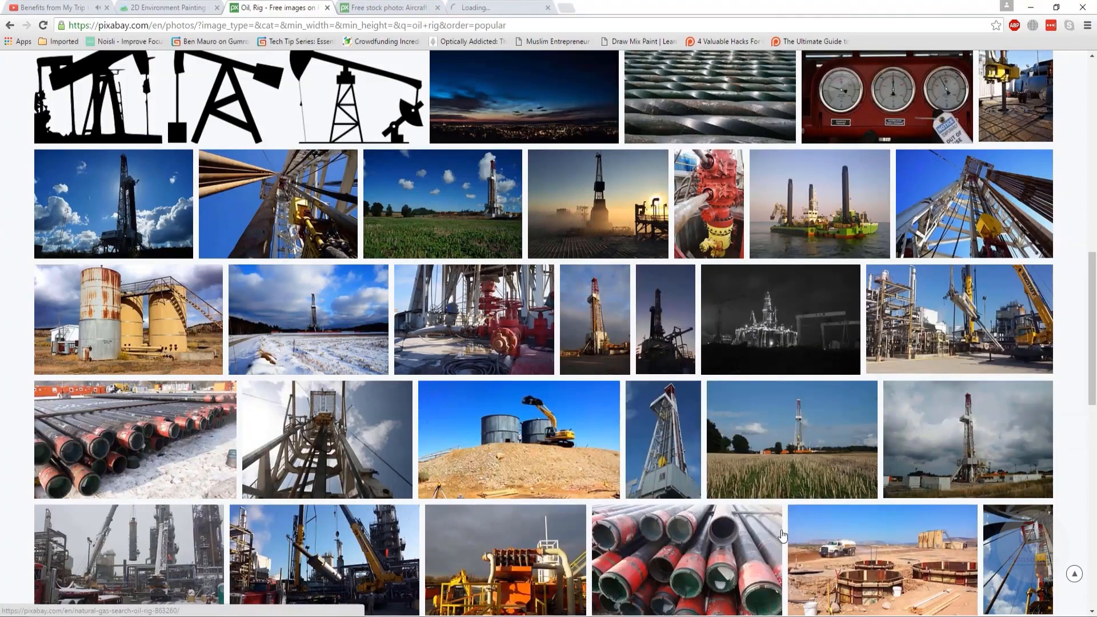
- Open the modern oil rig drilling photo in a new tab and go to the next results page
scroll(3, 404, "down", 12)
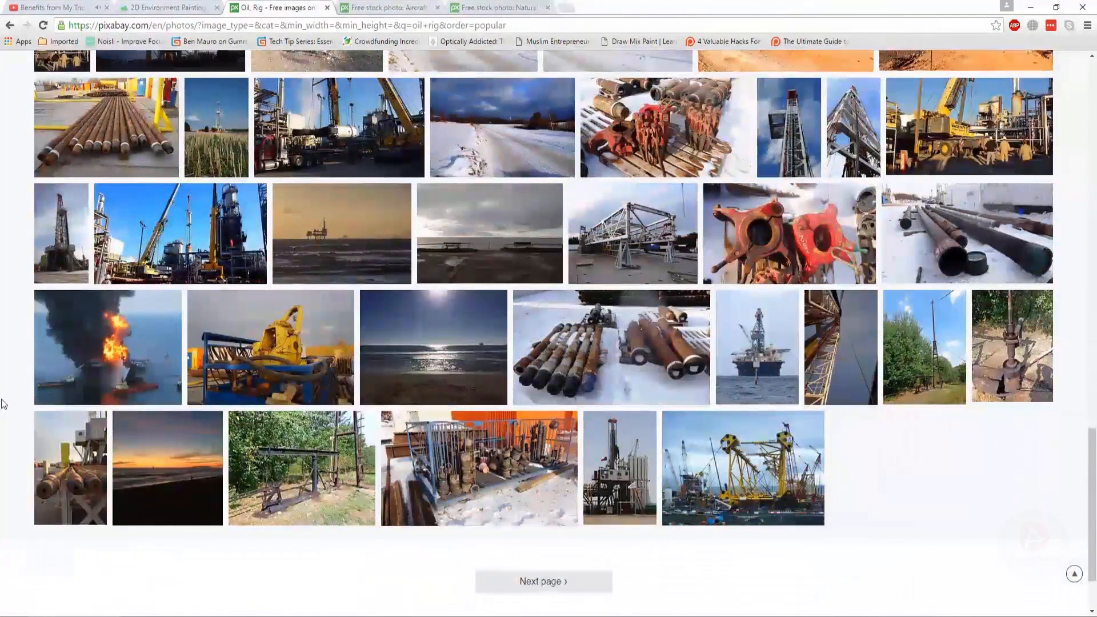
mouse_move(627, 471)
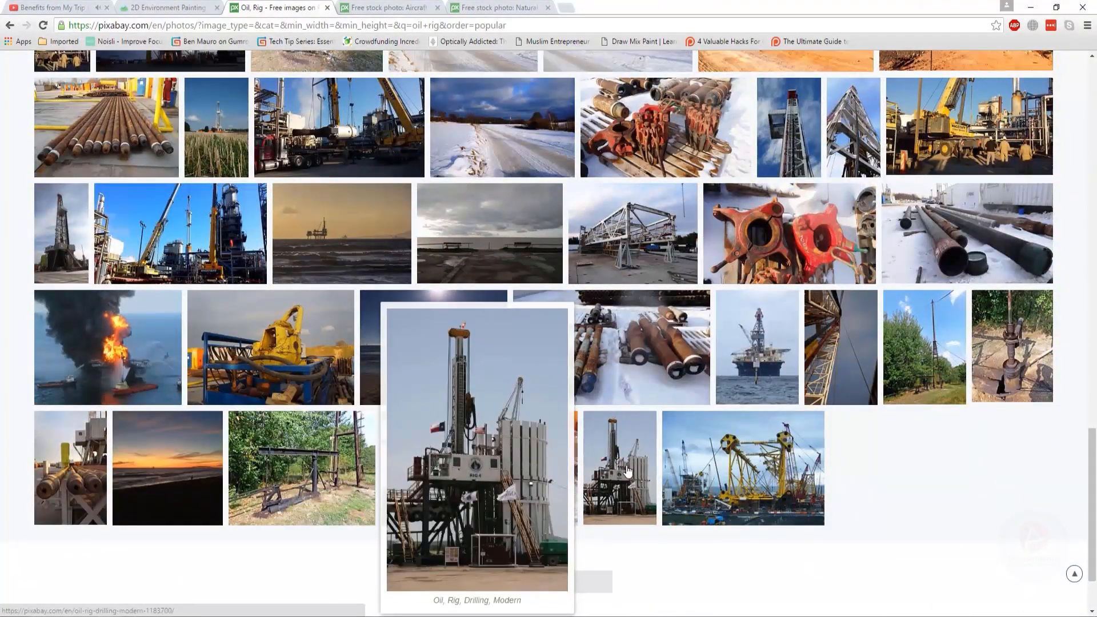
right_click(627, 470)
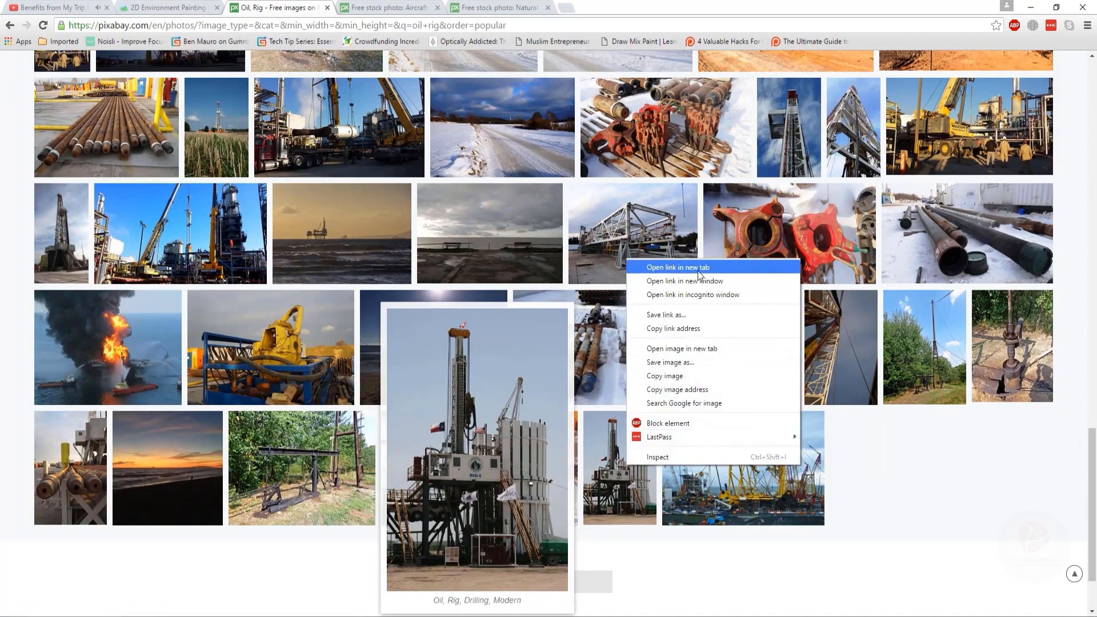
left_click(646, 271)
left_click(560, 583)
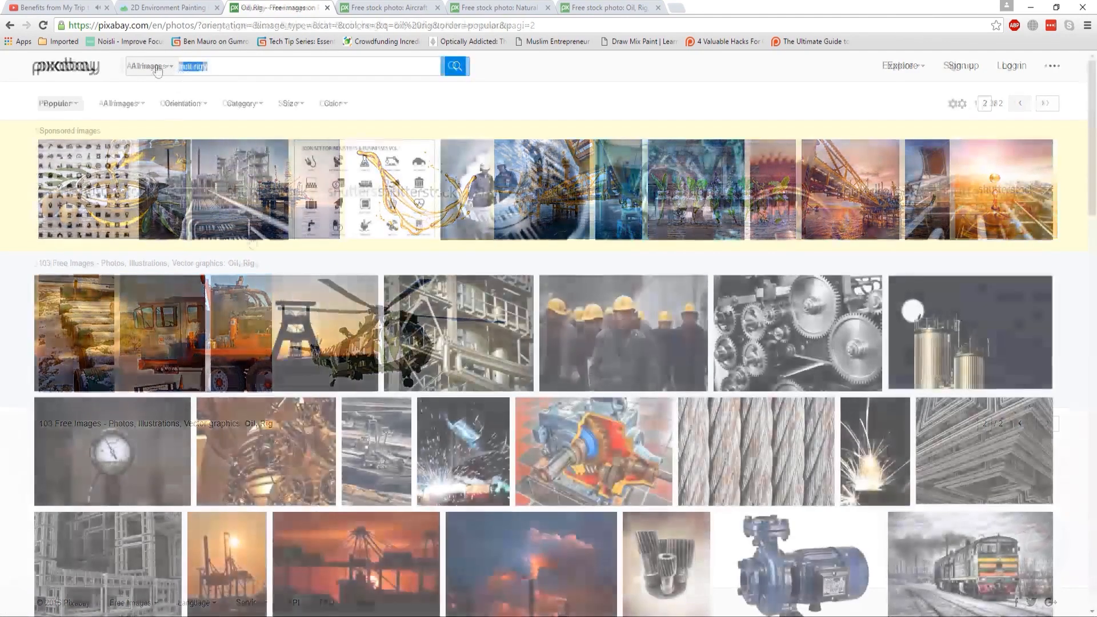
- Search the image site for factory and scroll through the results
type("factory")
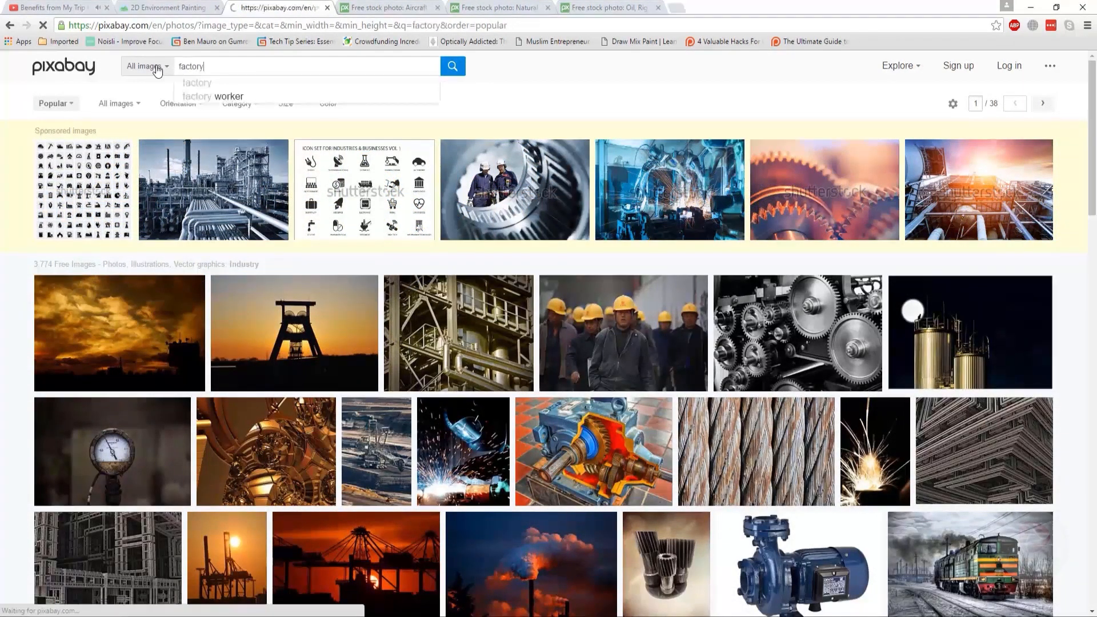
key("Return")
scroll(2, 227, "down", 4)
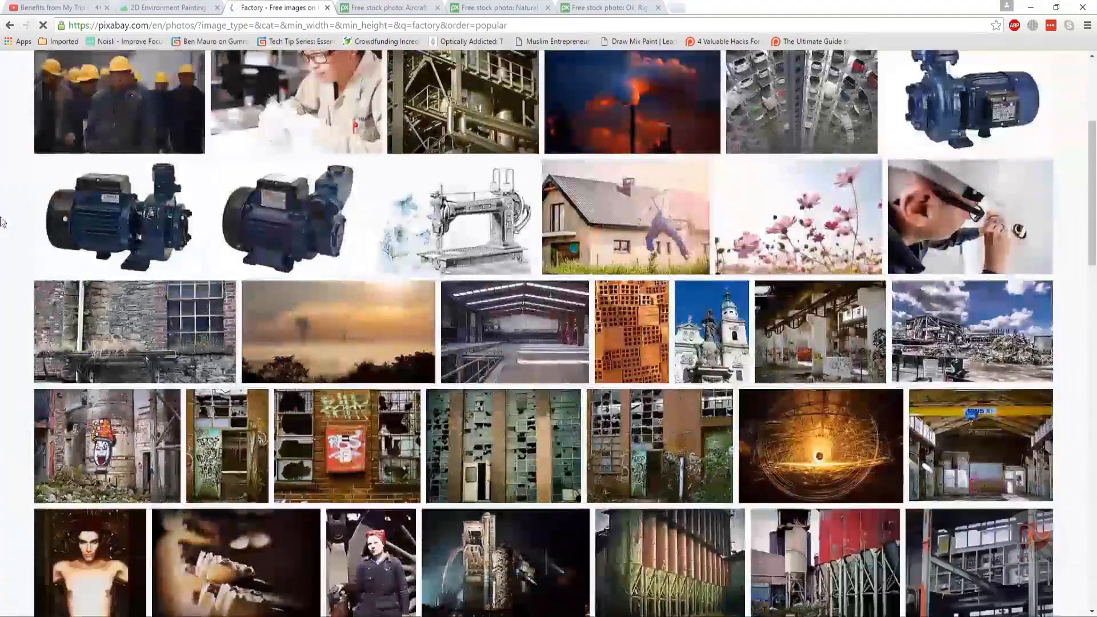
scroll(2, 214, "down", 4)
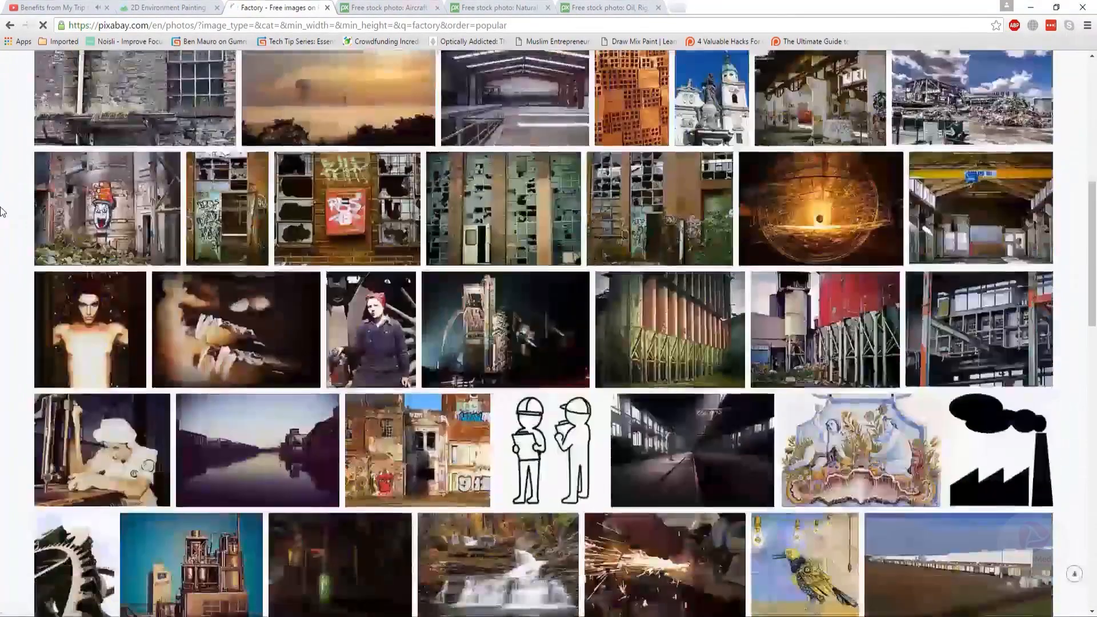
scroll(3, 210, "down", 6)
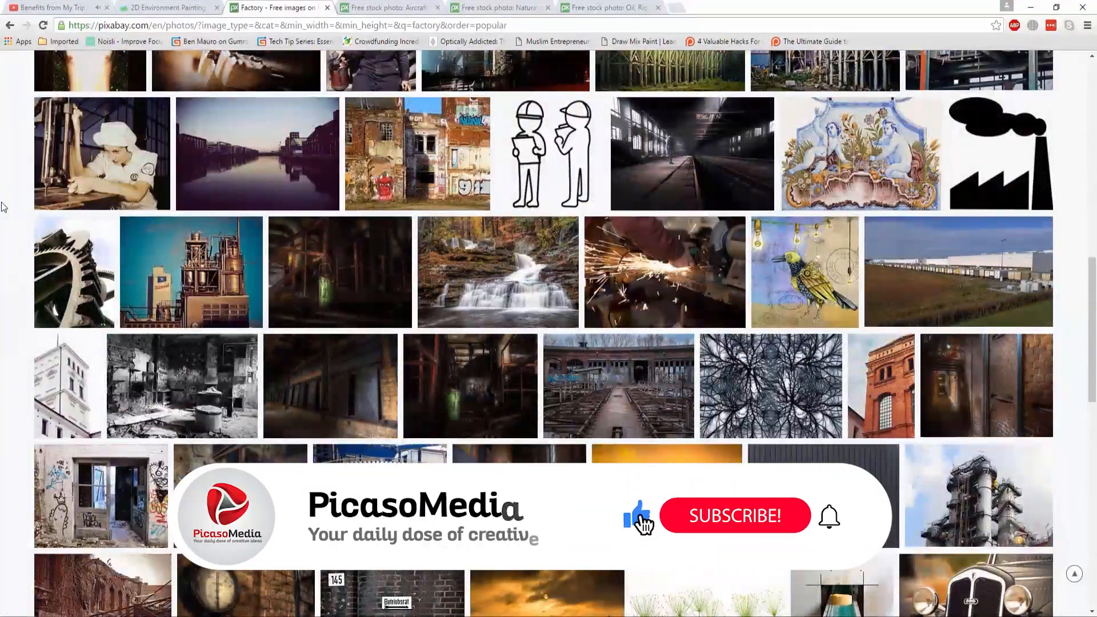
scroll(3, 205, "down", 5)
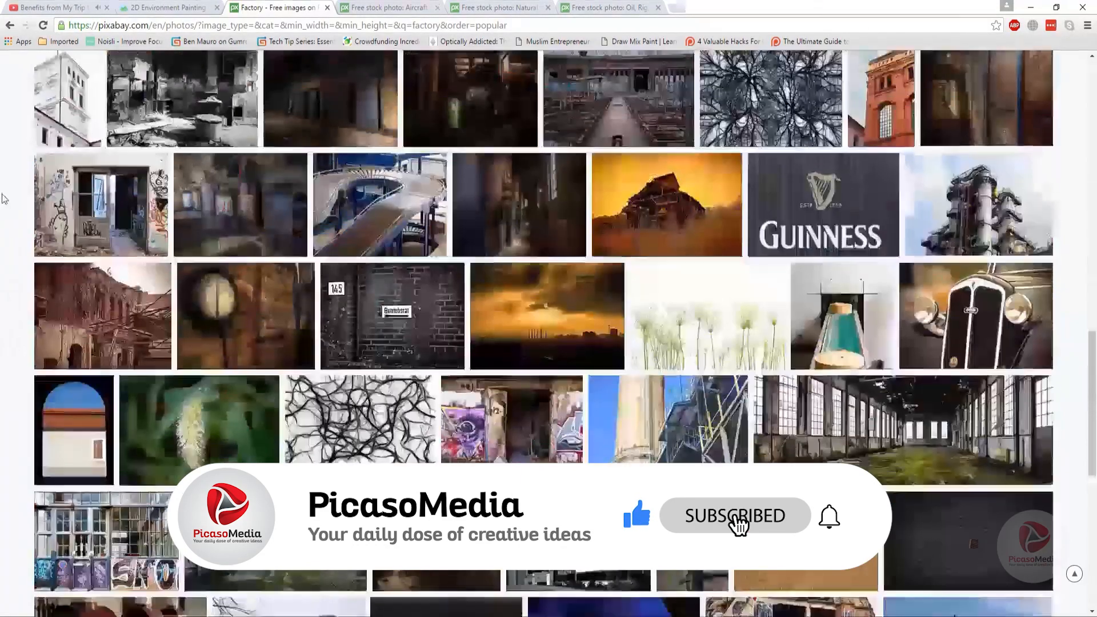
scroll(2, 199, "down", 4)
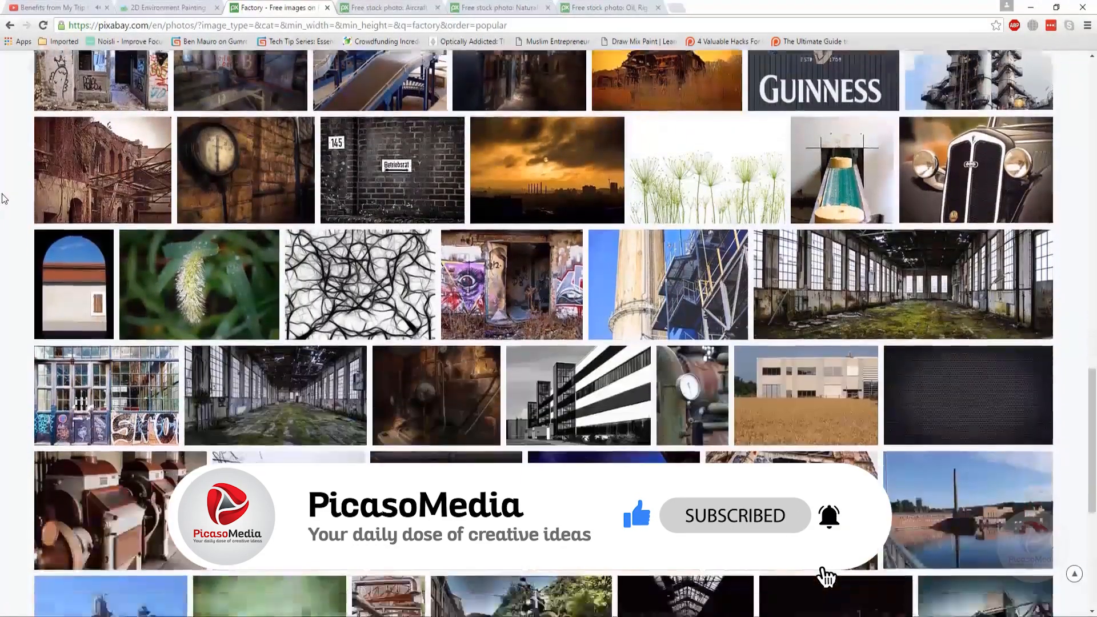
scroll(3, 198, "down", 5)
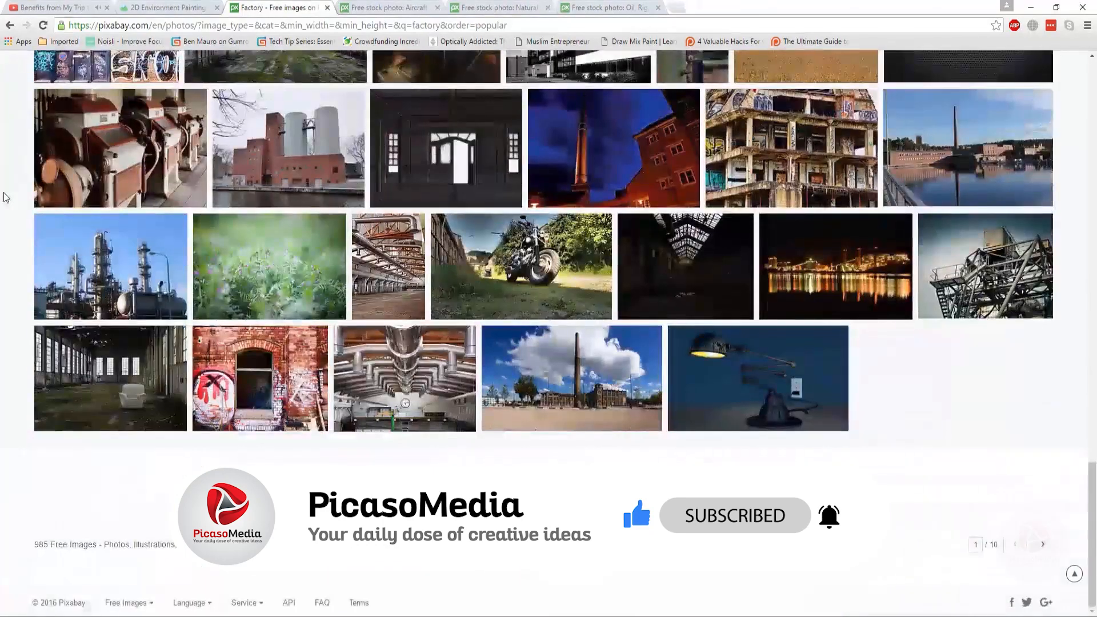
- Open the blast furnace photo from a later factory results page in a new tab
left_click(550, 484)
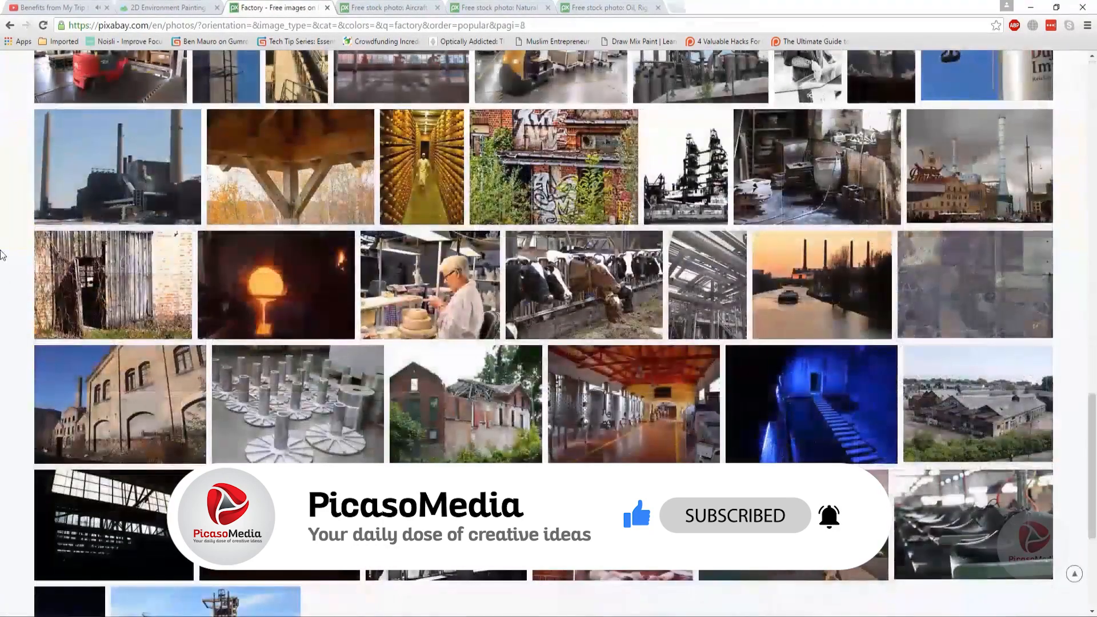
scroll(3, 256, "down", 4)
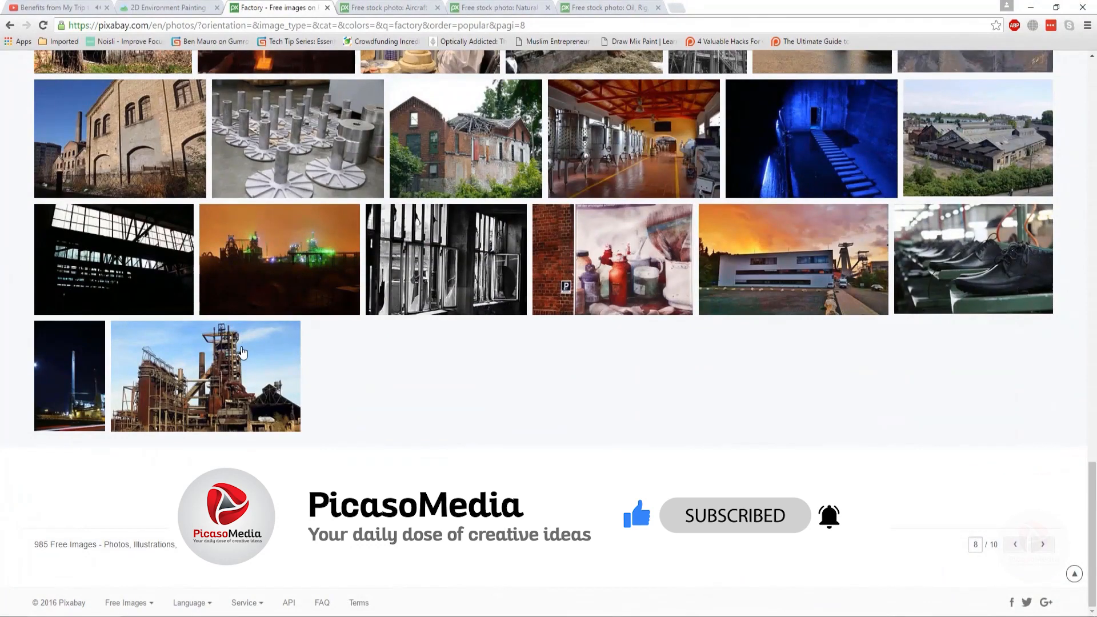
mouse_move(241, 354)
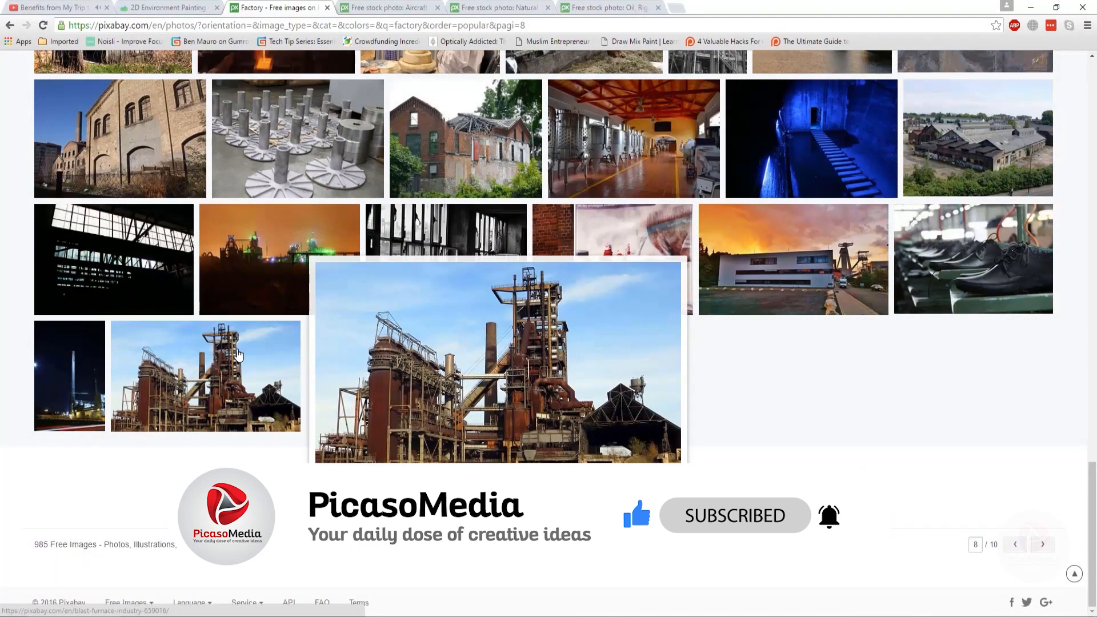
right_click(239, 355)
left_click(271, 358)
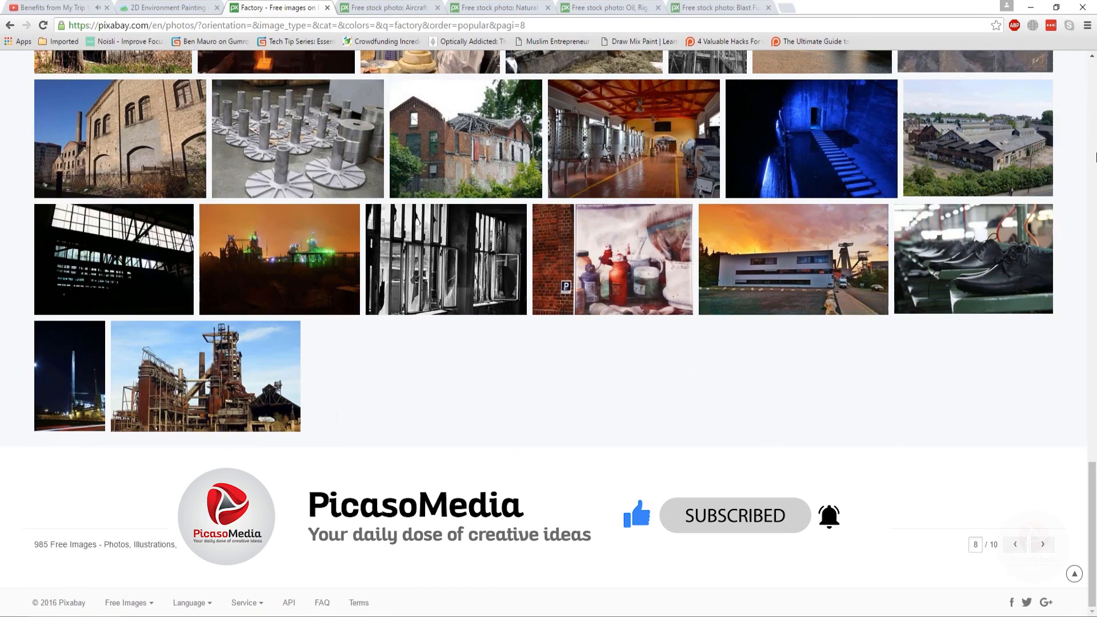
- Review each of the opened image tabs in turn, ending on the factory results
scroll(1096, 158, "up", 20)
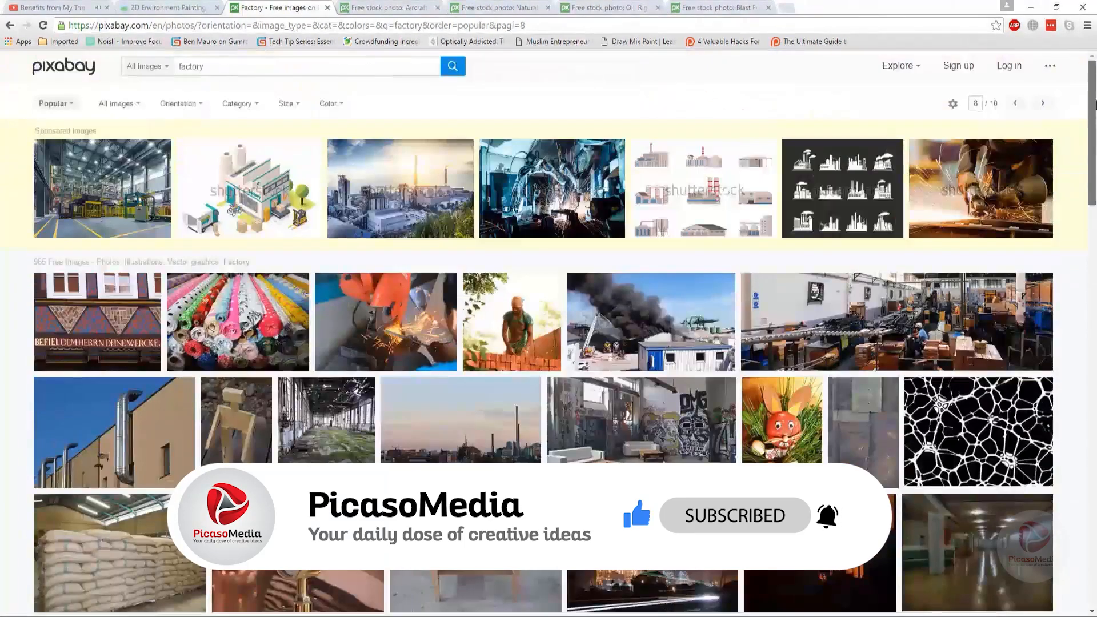
left_click(706, 5)
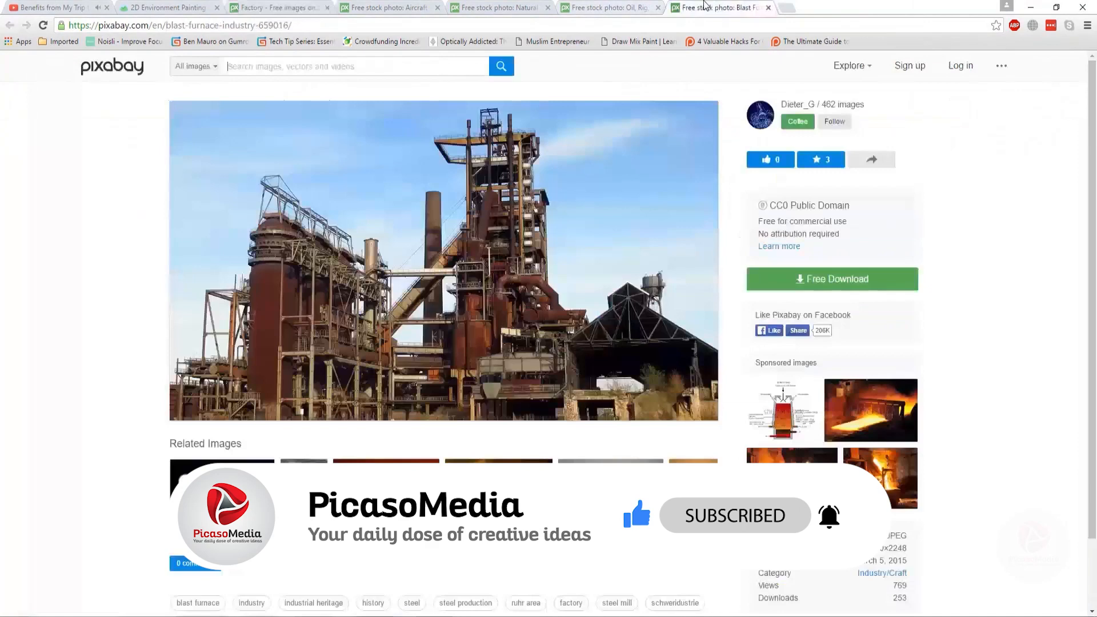
left_click(617, 6)
left_click(515, 6)
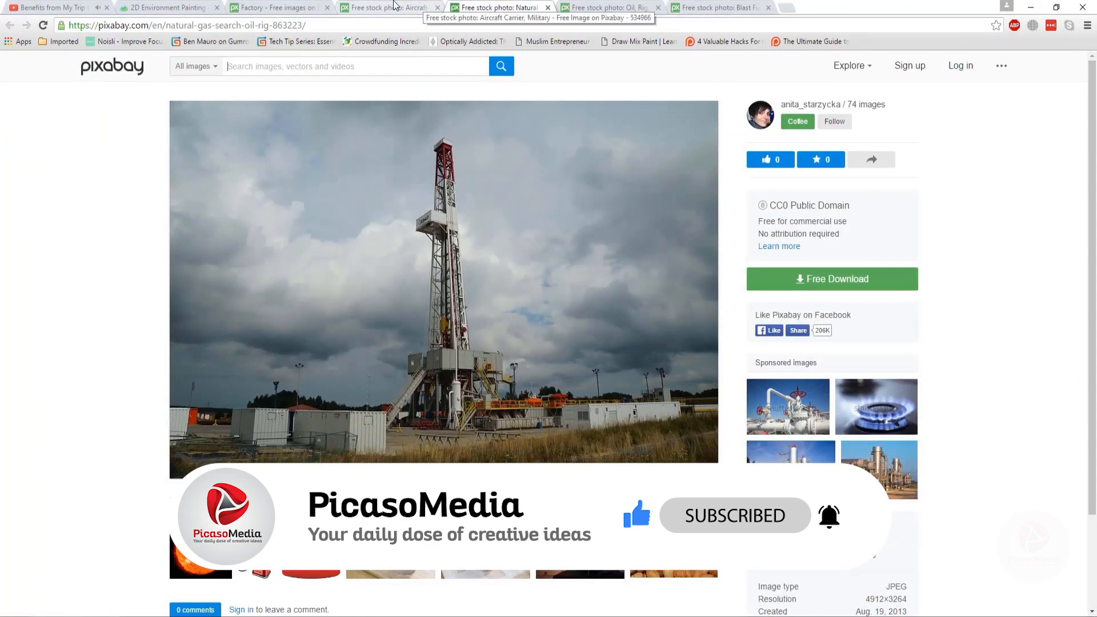
left_click(422, 6)
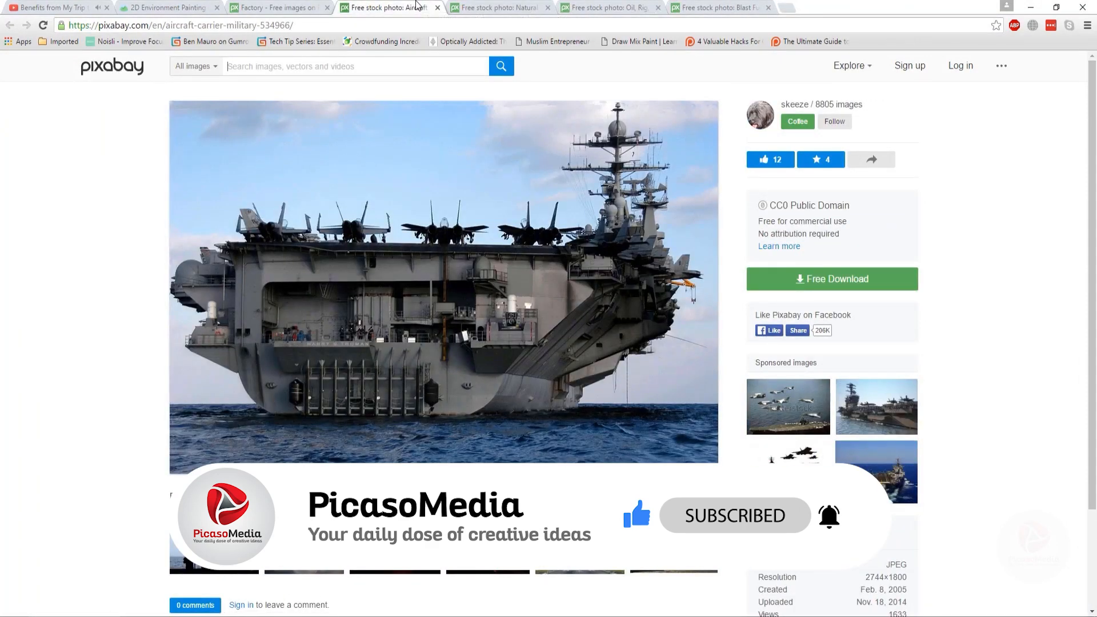
left_click(336, 7)
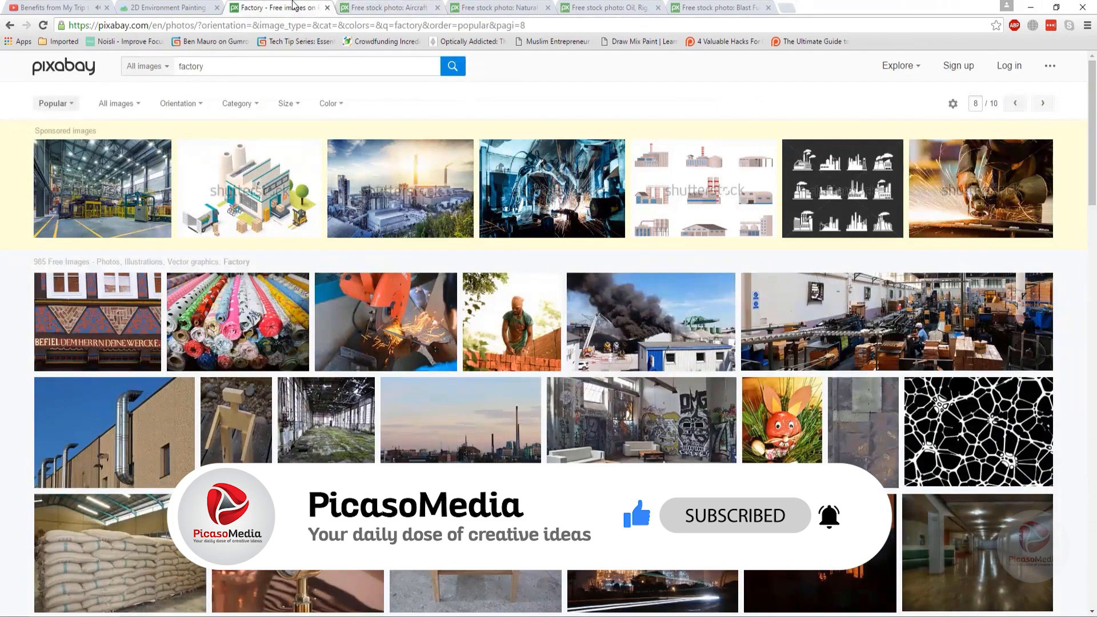
- Open a new tab and search Google for military outpost
left_click(787, 8)
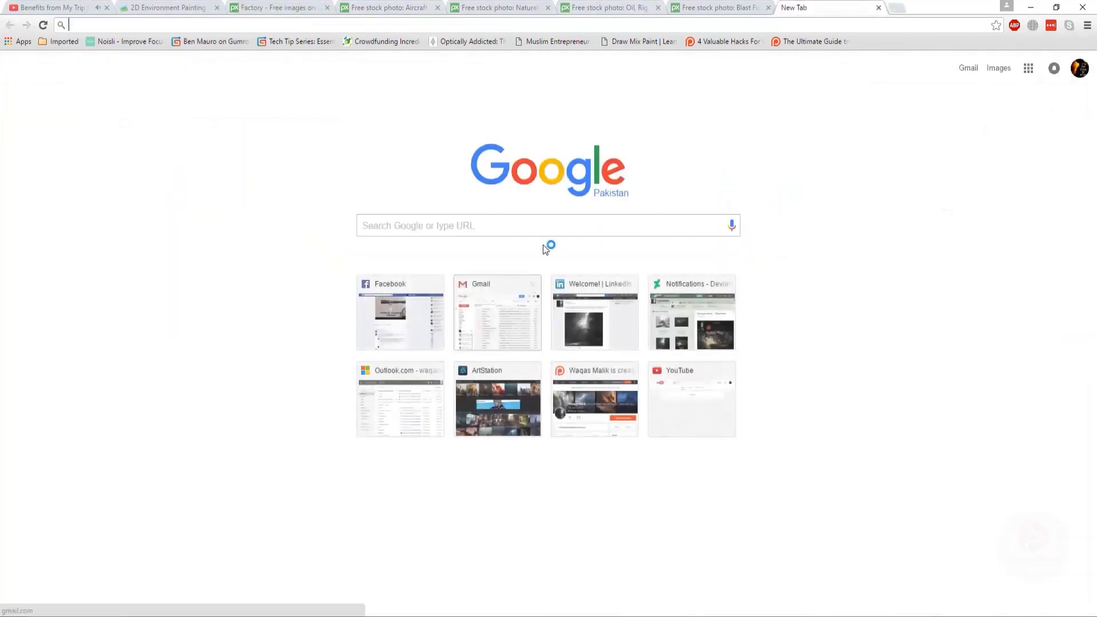
left_click(529, 230)
type("millita")
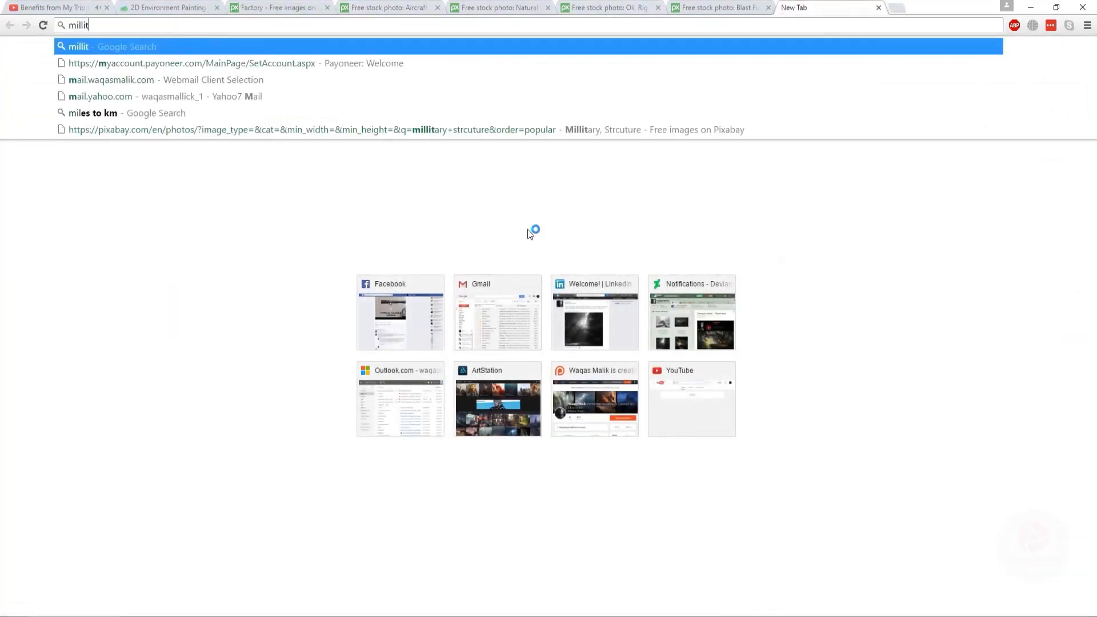
key("BackSpace")
key("BackSpace")
key("BackSpace")
key("BackSpace")
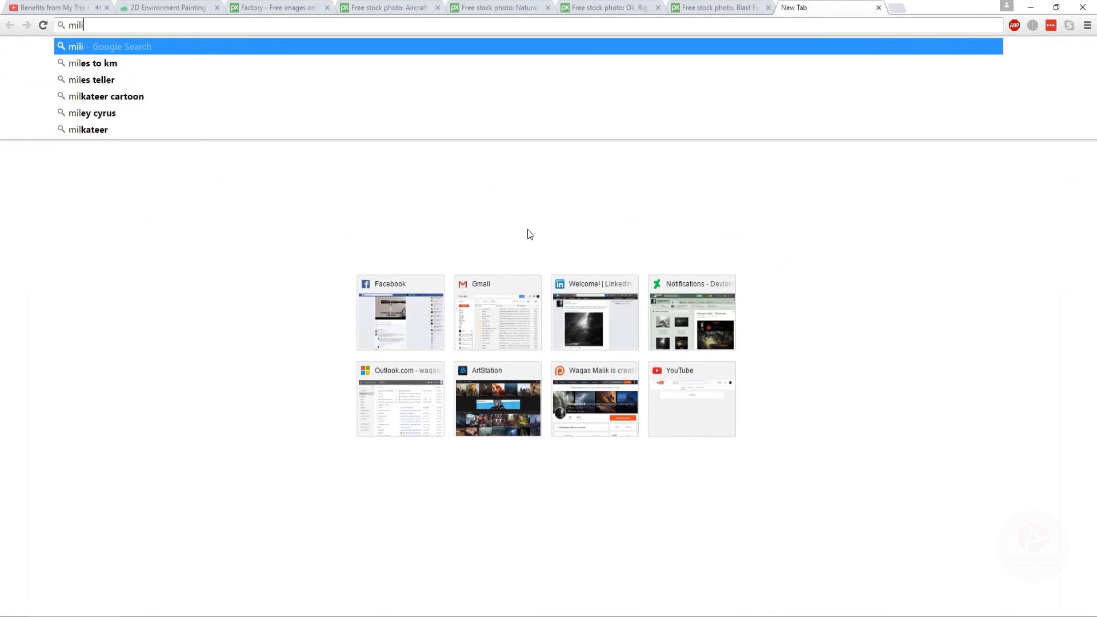
type("itary outpost")
key("Return")
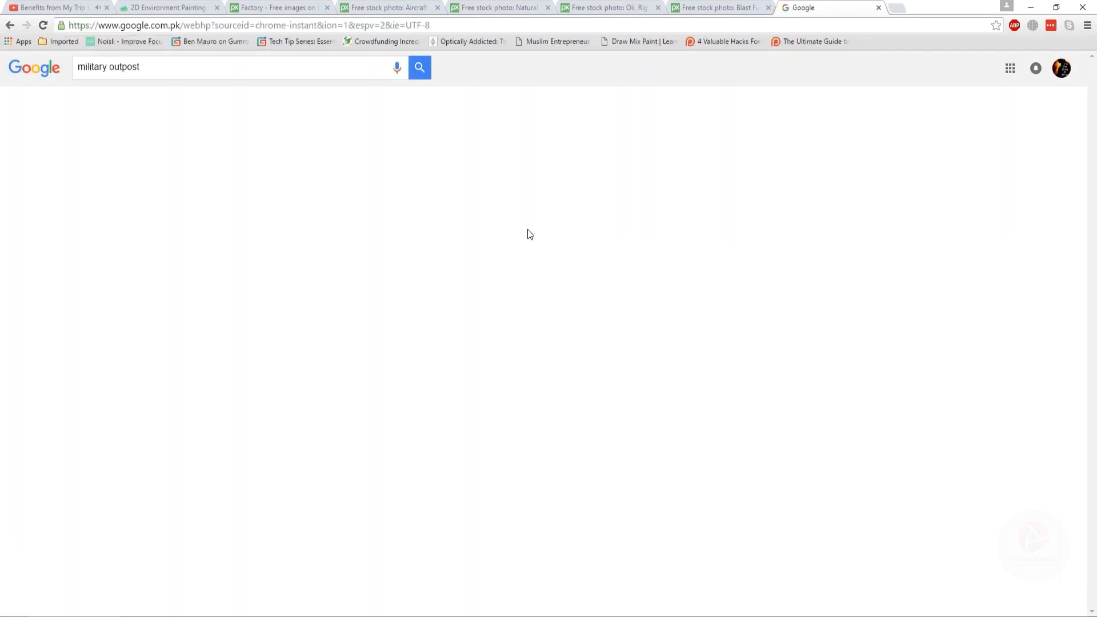
- Show image results limited to images labeled for reuse with modification and browse them
left_click(180, 227)
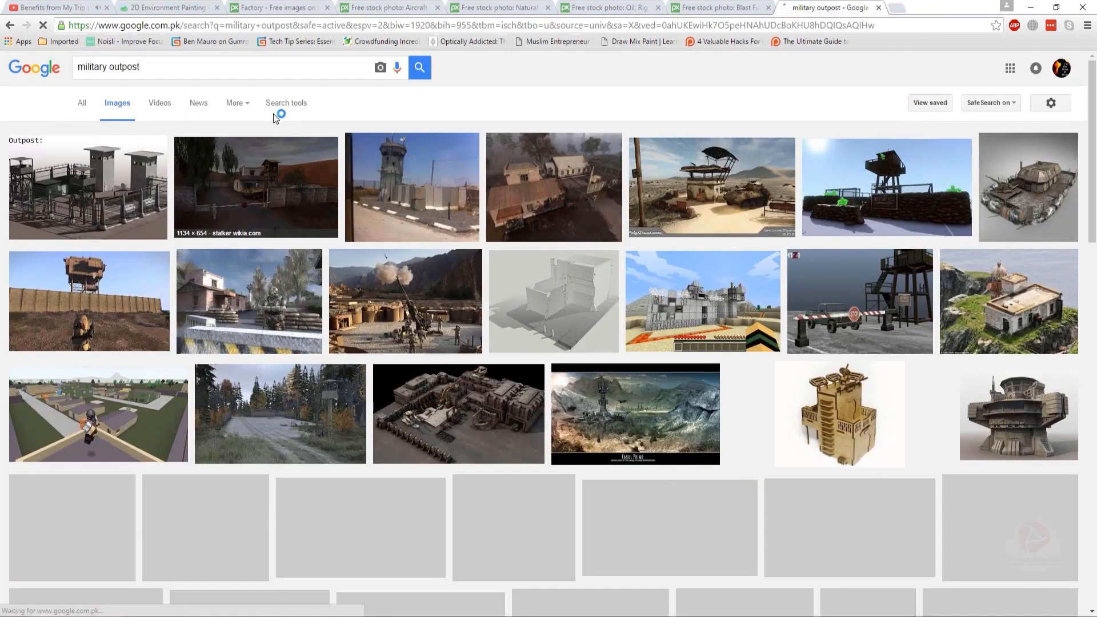
left_click(284, 104)
left_click(286, 135)
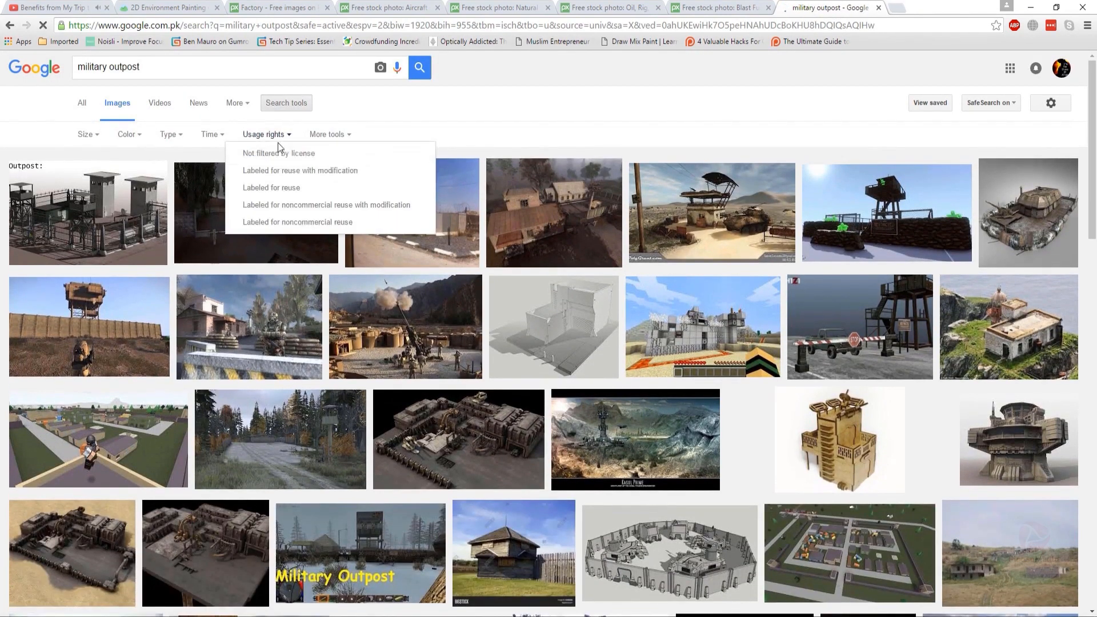
left_click(290, 170)
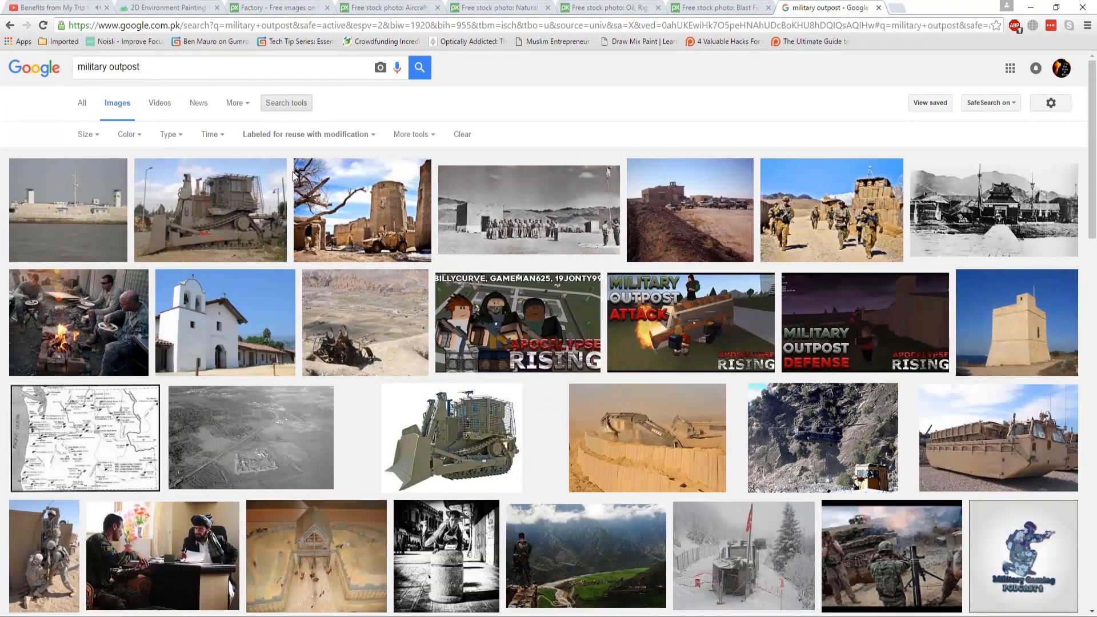
scroll(295, 178, "down", 4)
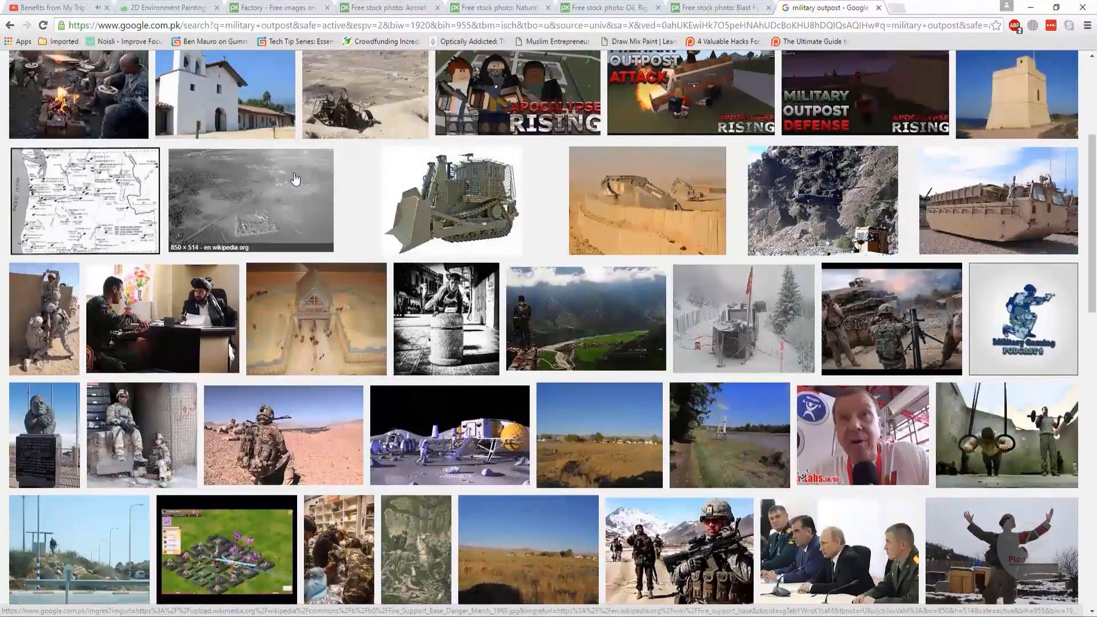
scroll(295, 180, "down", 12)
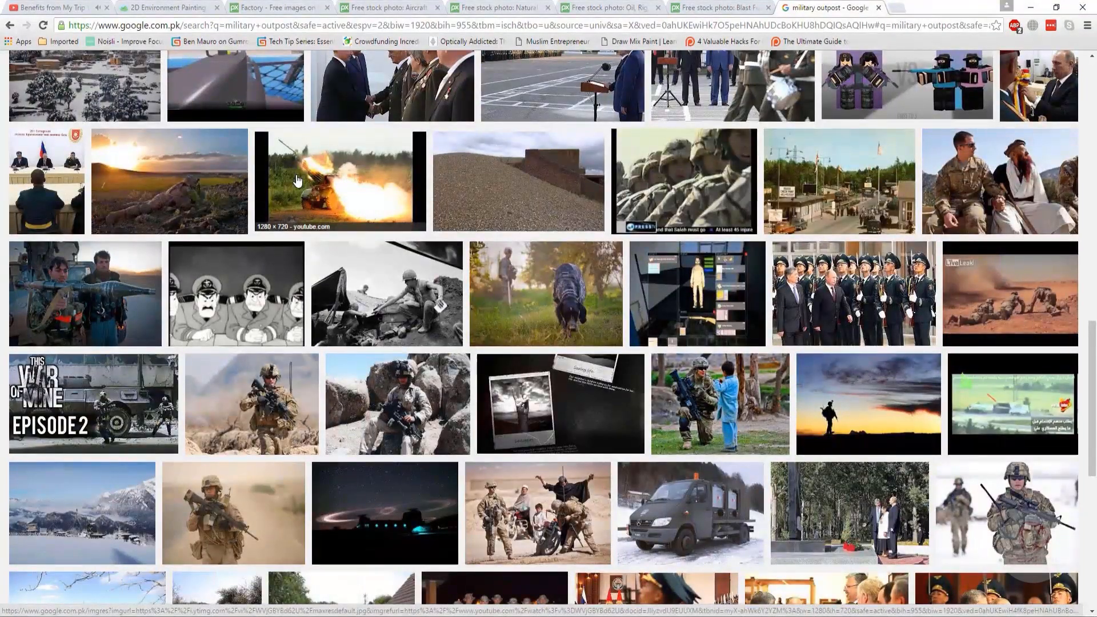
- Search the reuse-filtered images for oil rig
scroll(298, 181, "down", 5)
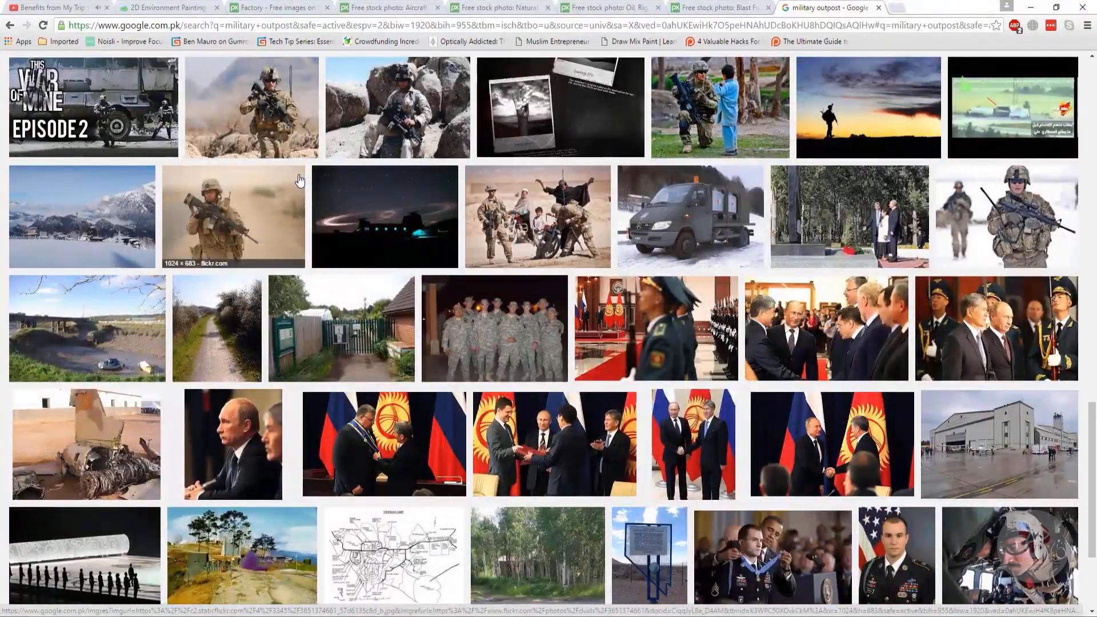
scroll(298, 180, "down", 3)
scroll(411, 251, "up", 18)
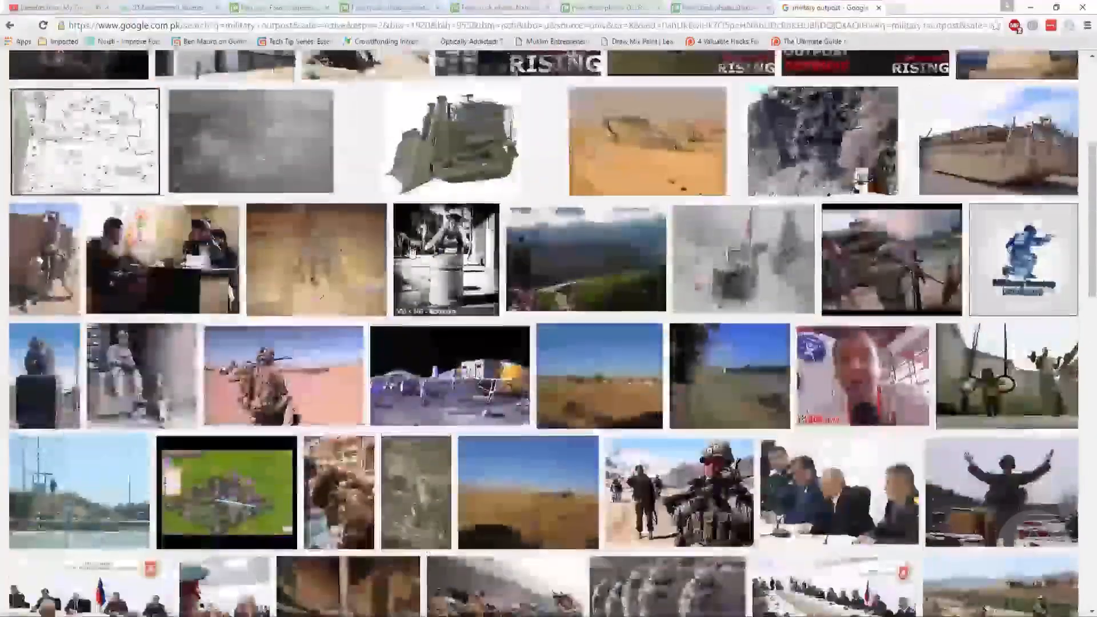
scroll(411, 251, "up", 3)
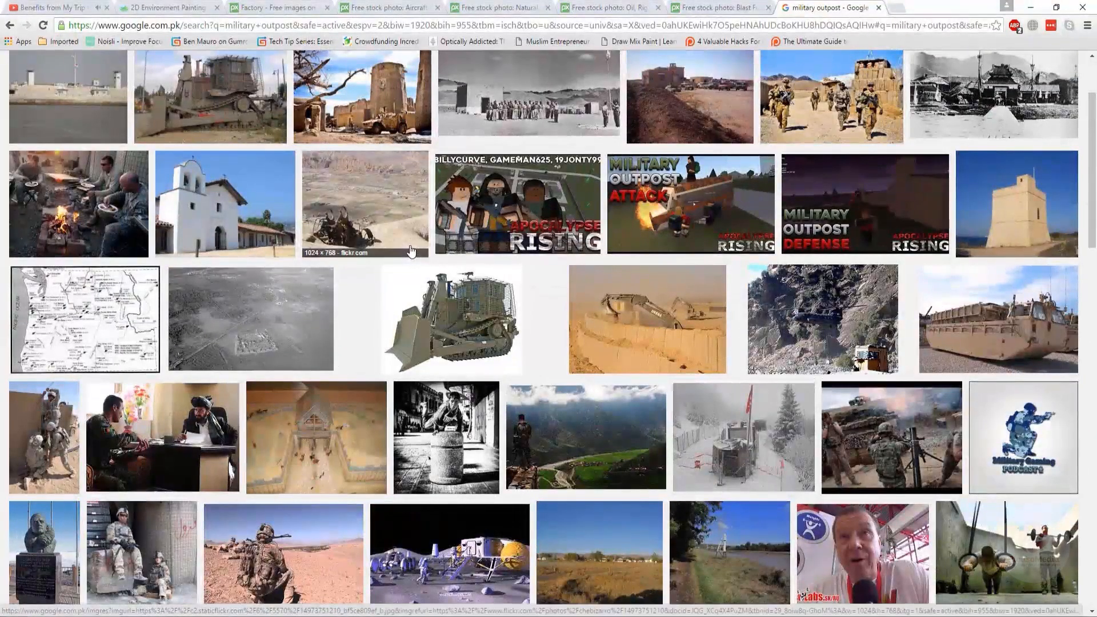
scroll(410, 250, "up", 2)
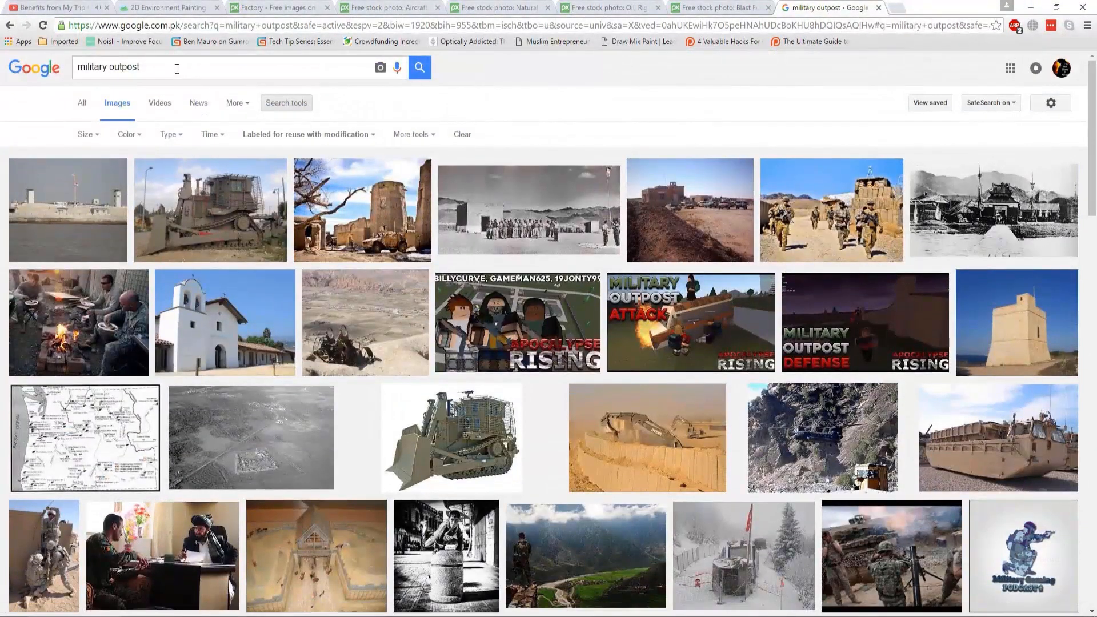
left_click_drag(176, 68, 59, 67)
type("oil ri")
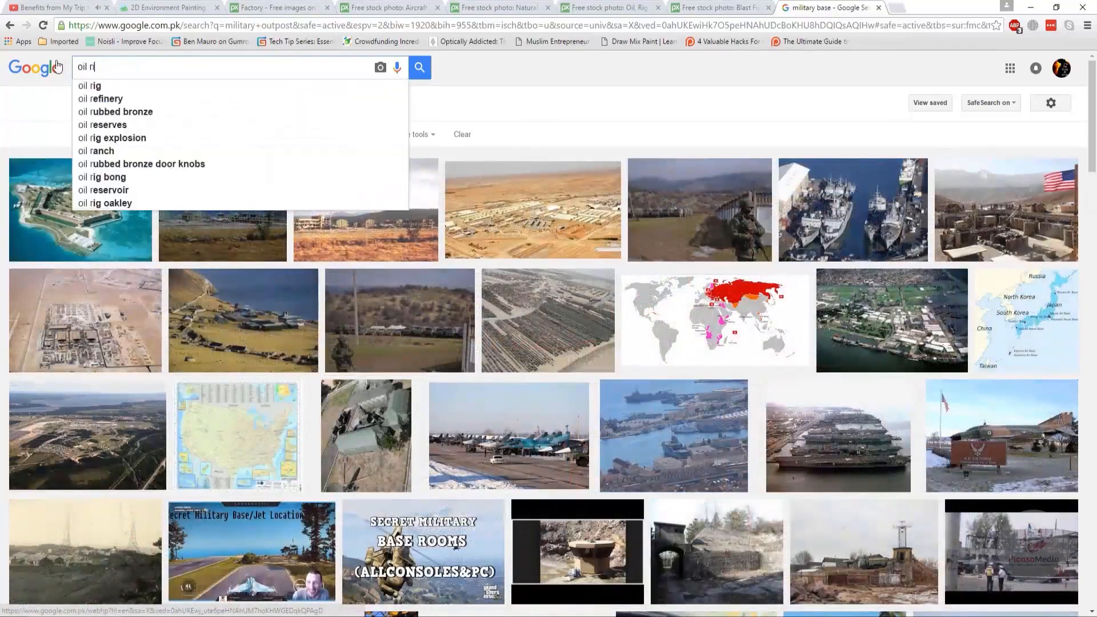
type("g")
key("Return")
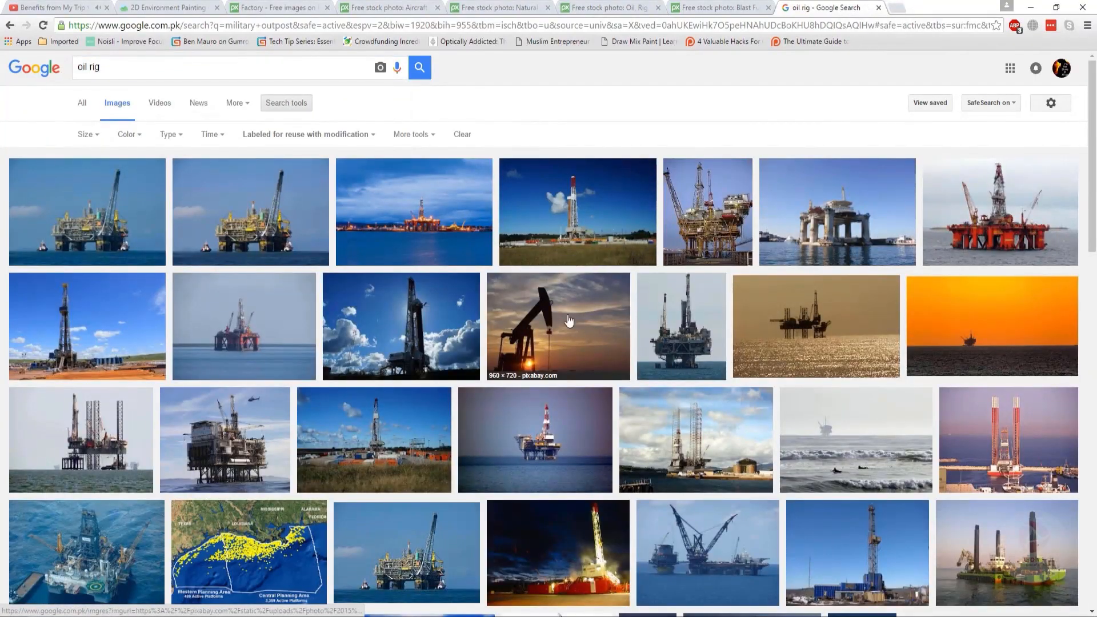
- Open an oil rig photo from the results in a new tab
right_click(659, 330)
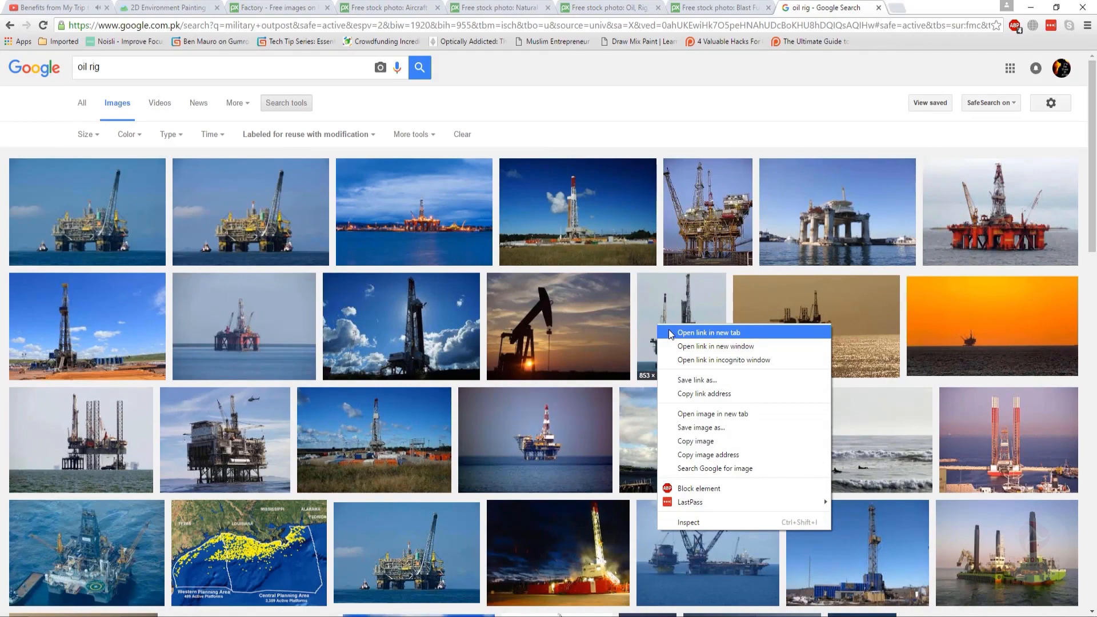
left_click(671, 334)
scroll(671, 334, "down", 5)
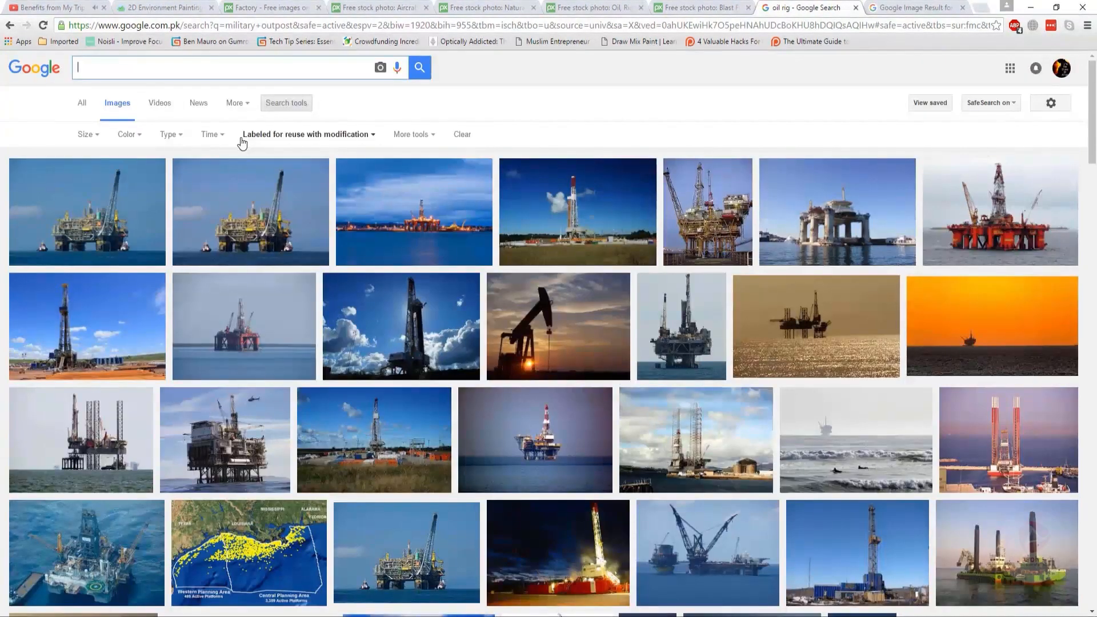
- Search the reuse-filtered images for rock formation
type("rig")
key("Return")
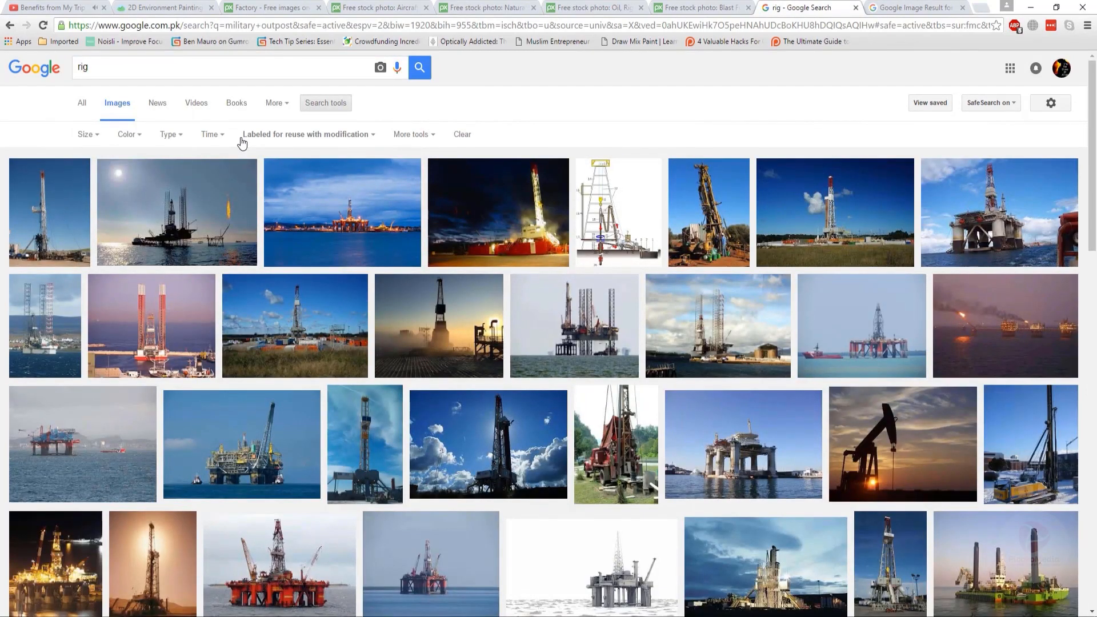
left_click_drag(108, 68, 65, 69)
type("rock ro")
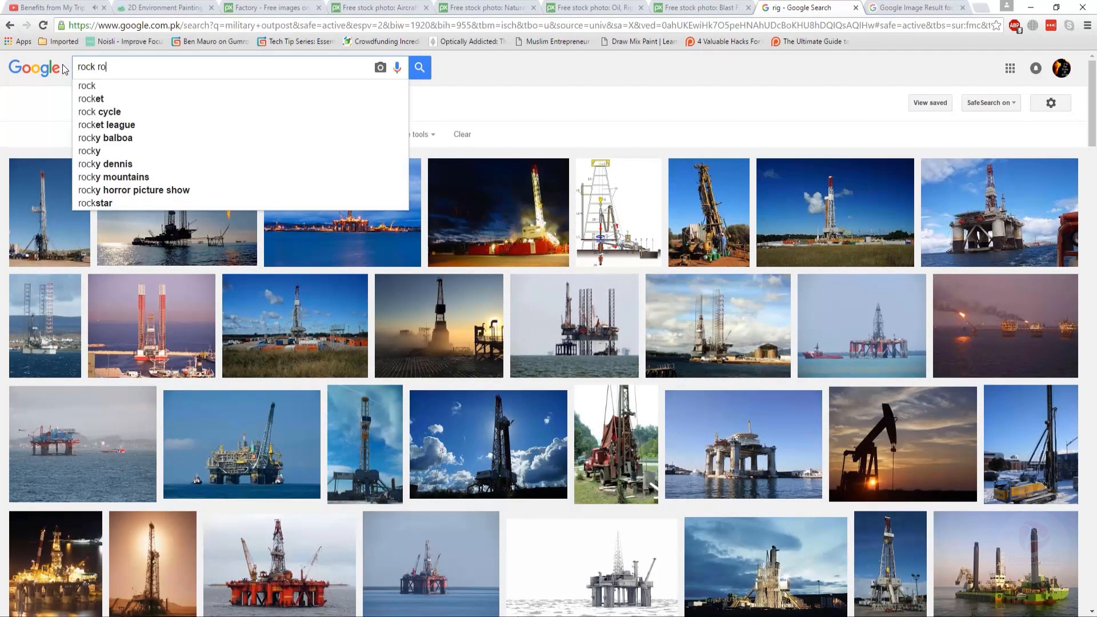
type("ra")
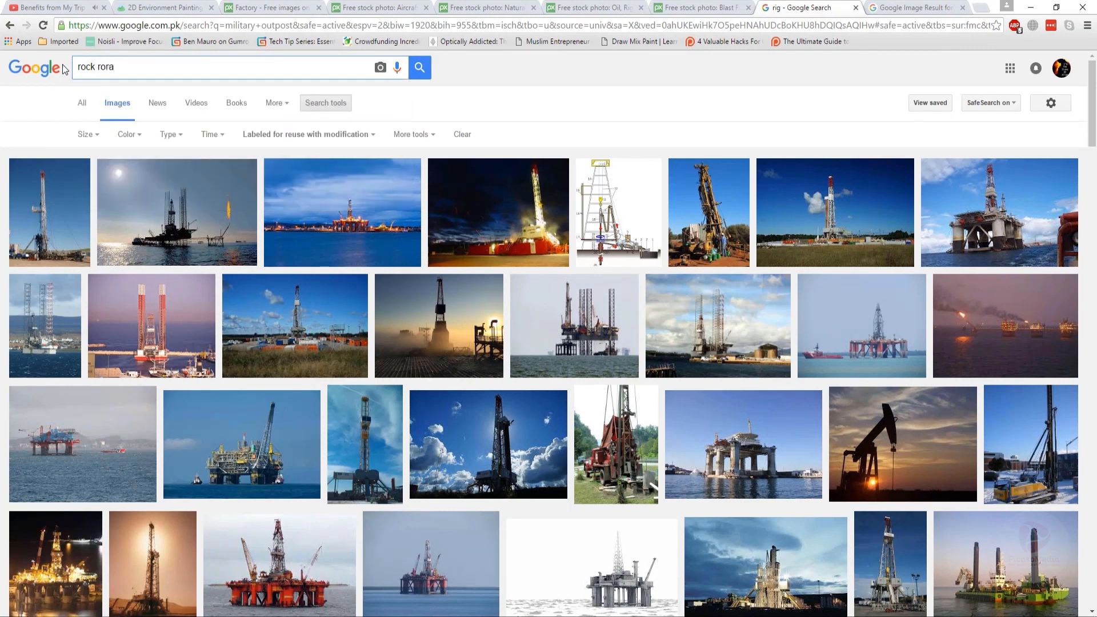
key("BackSpace")
key("BackSpace")
key("BackSpace")
type("formation")
key("Return")
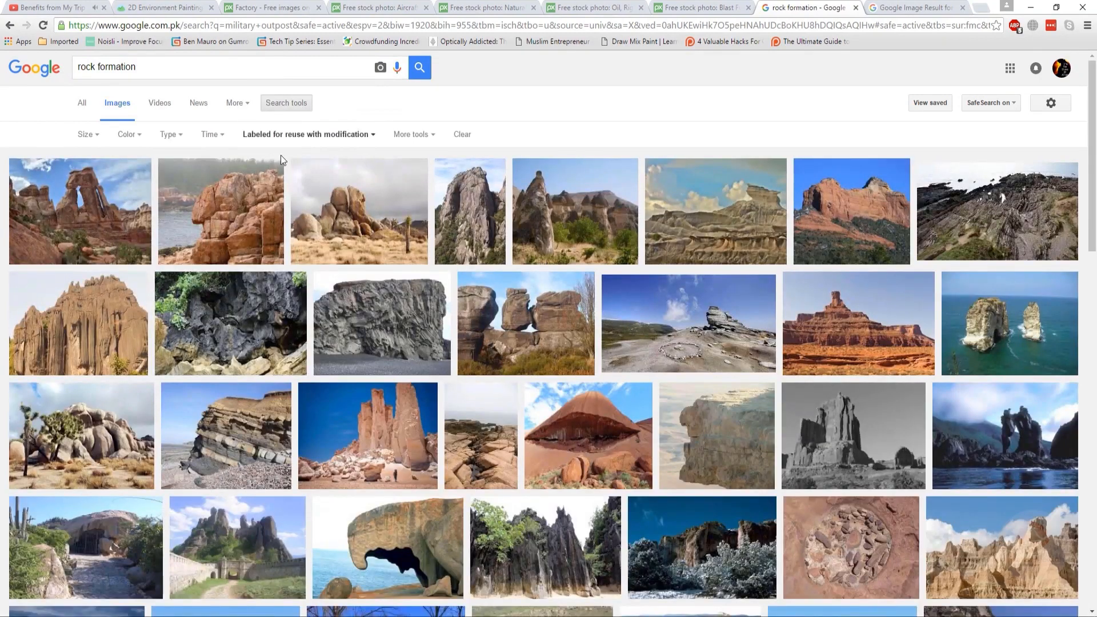
- Open a rock formation photo from the results in a new tab
scroll(403, 243, "down", 10)
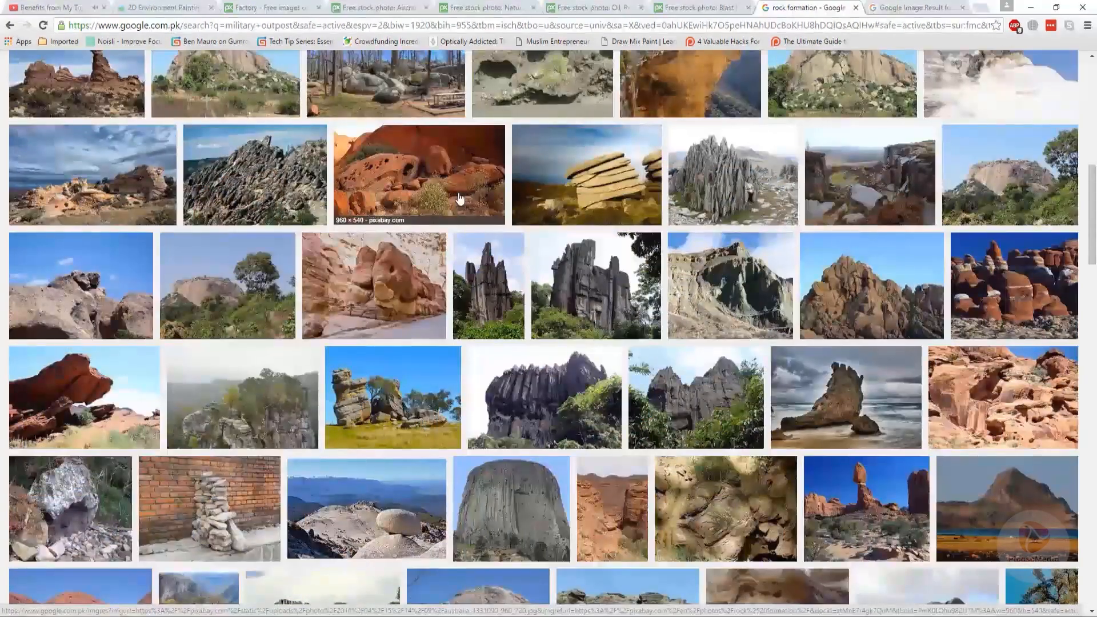
right_click(91, 393)
left_click(119, 403)
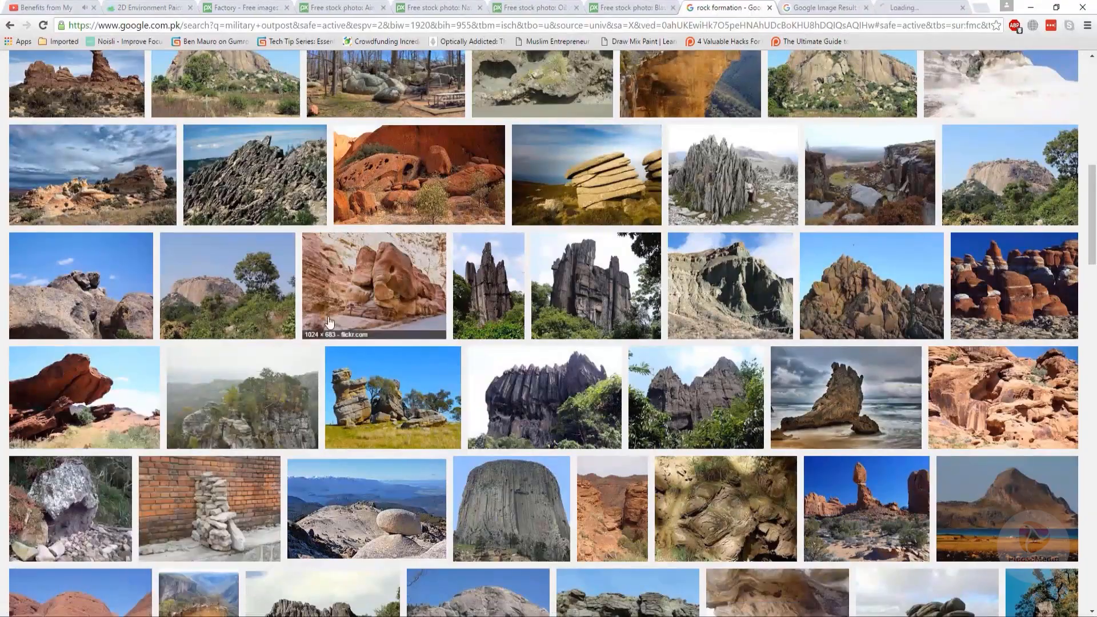
scroll(329, 324, "down", 7)
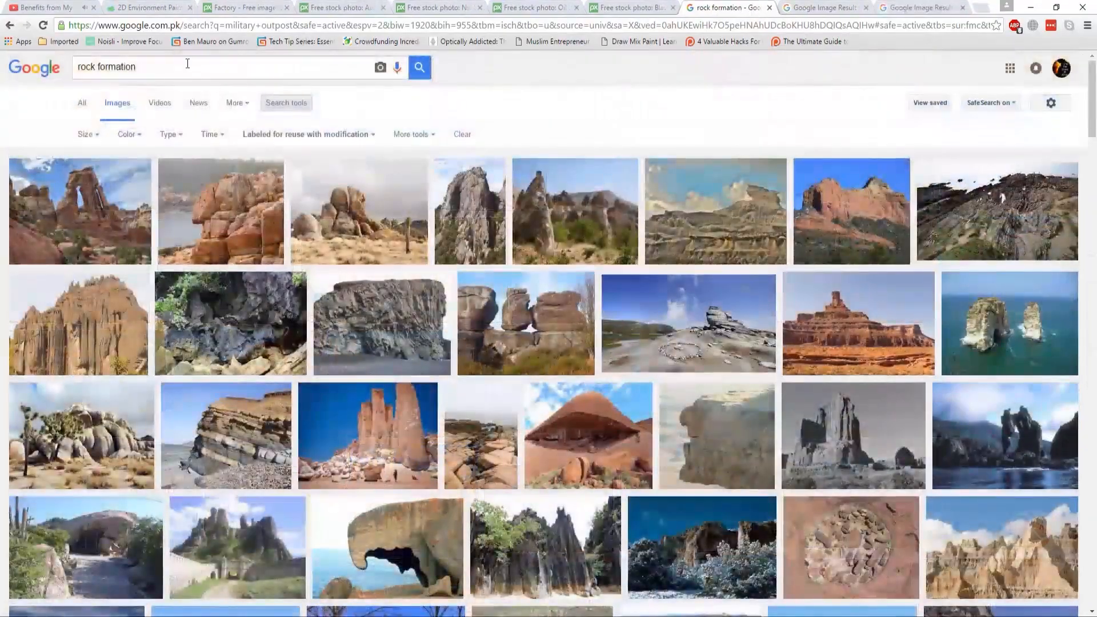
left_click_drag(186, 66, 94, 66)
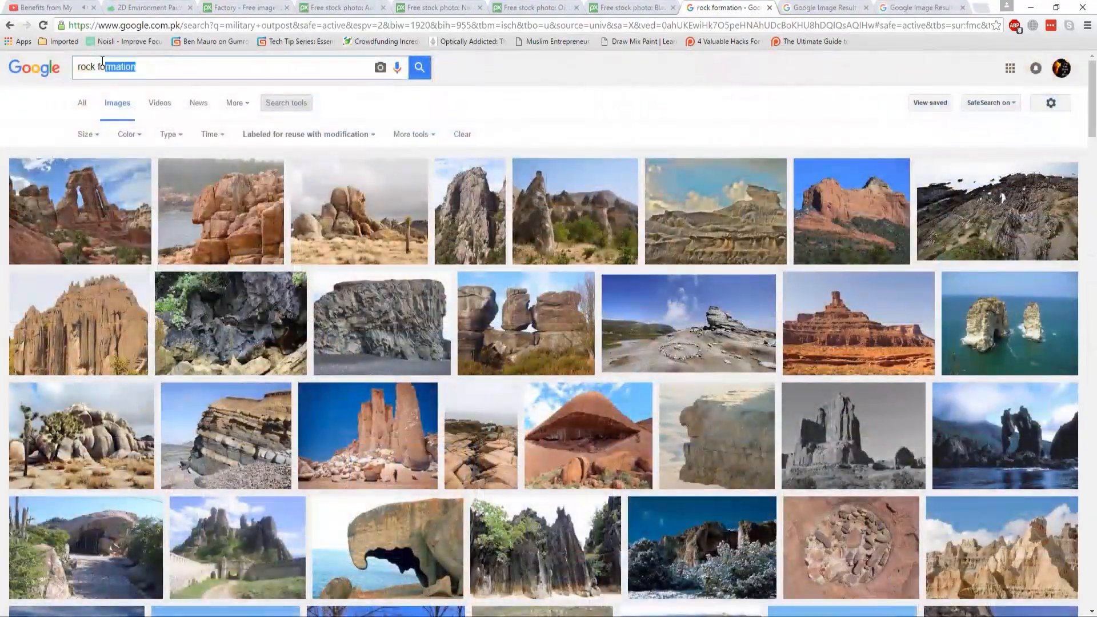
left_click_drag(95, 66, 79, 66)
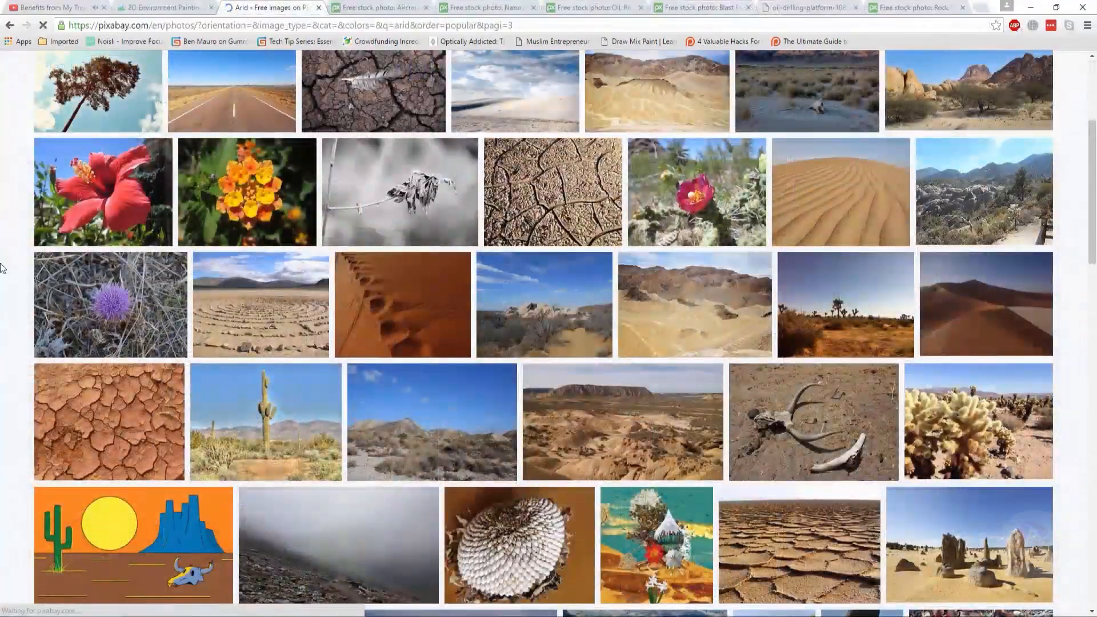
scroll(3, 263, "down", 5)
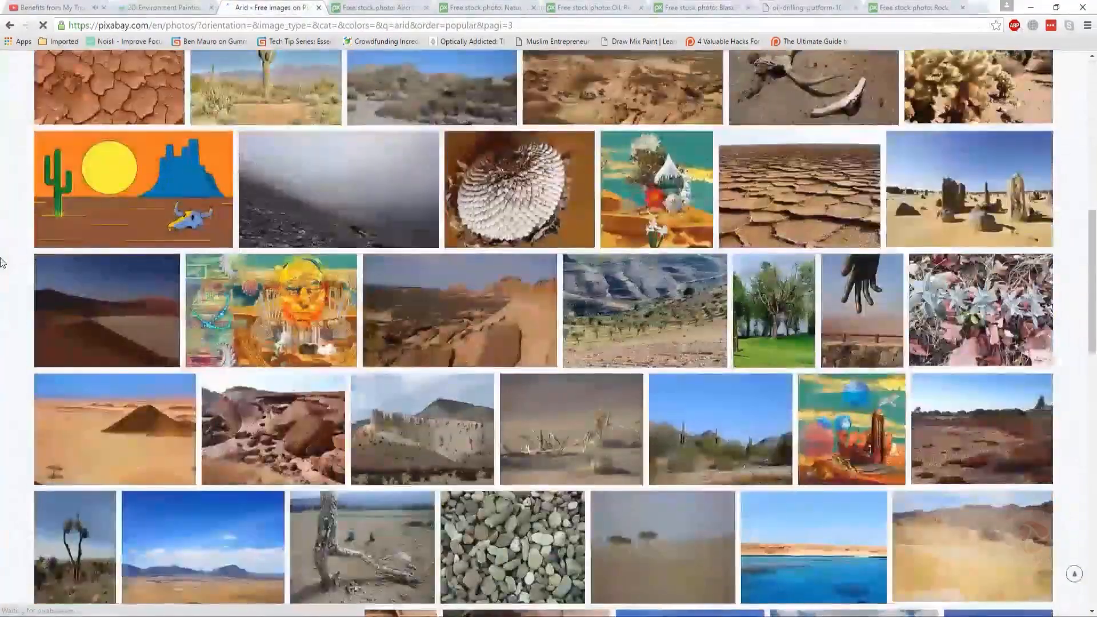
- Open the Uluru, Ayersrock rock photo from the arid Pixabay results in a new tab
scroll(3, 260, "down", 1)
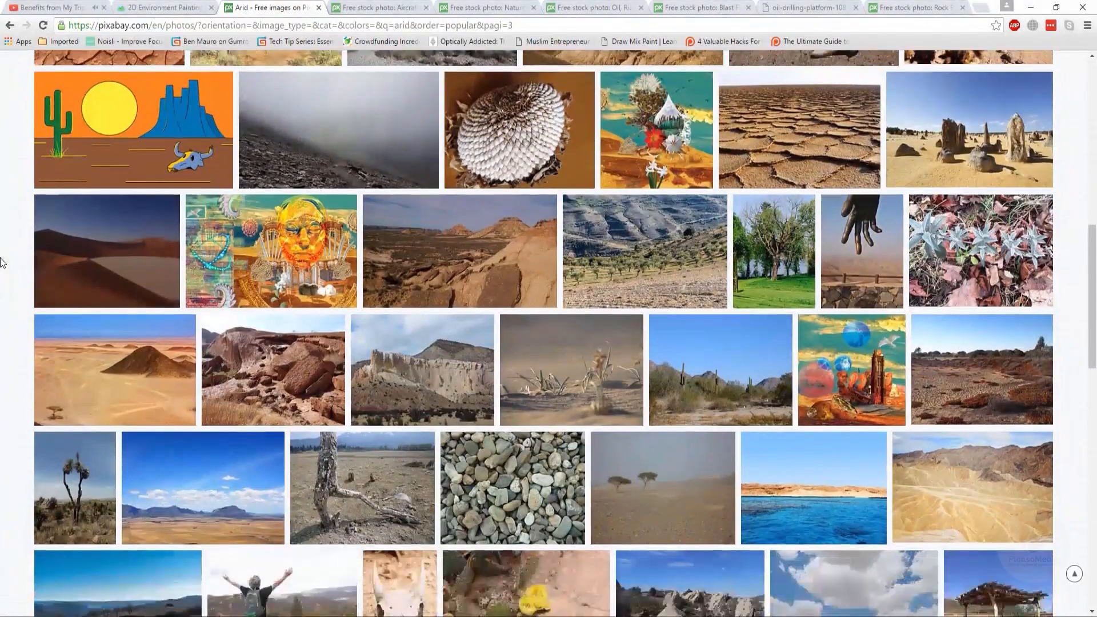
scroll(2, 247, "down", 7)
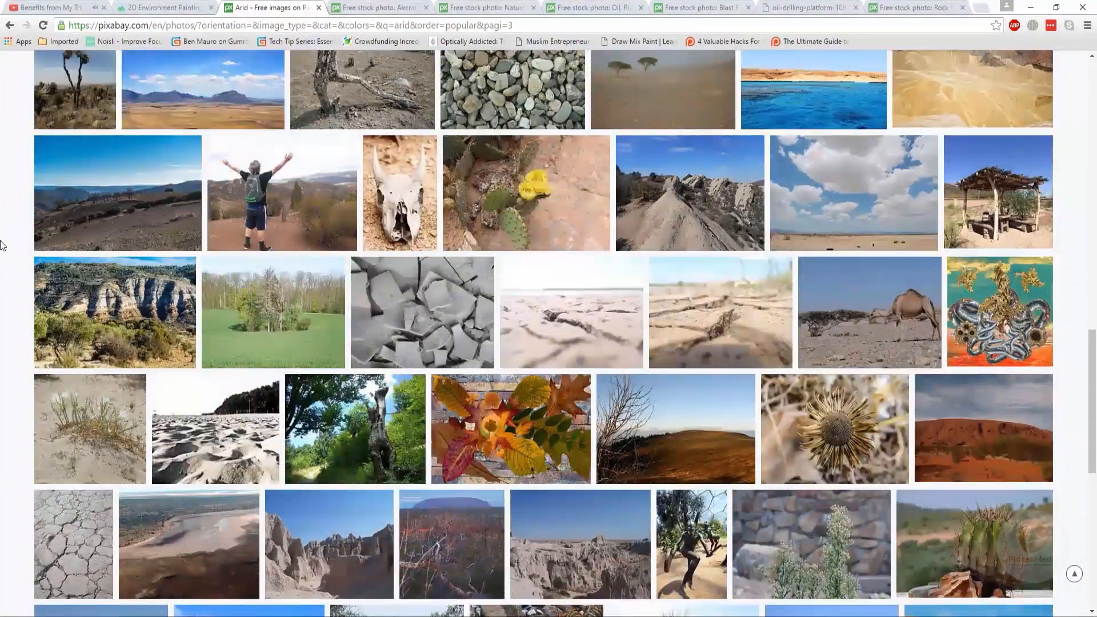
scroll(3, 246, "up", 7)
mouse_move(310, 373)
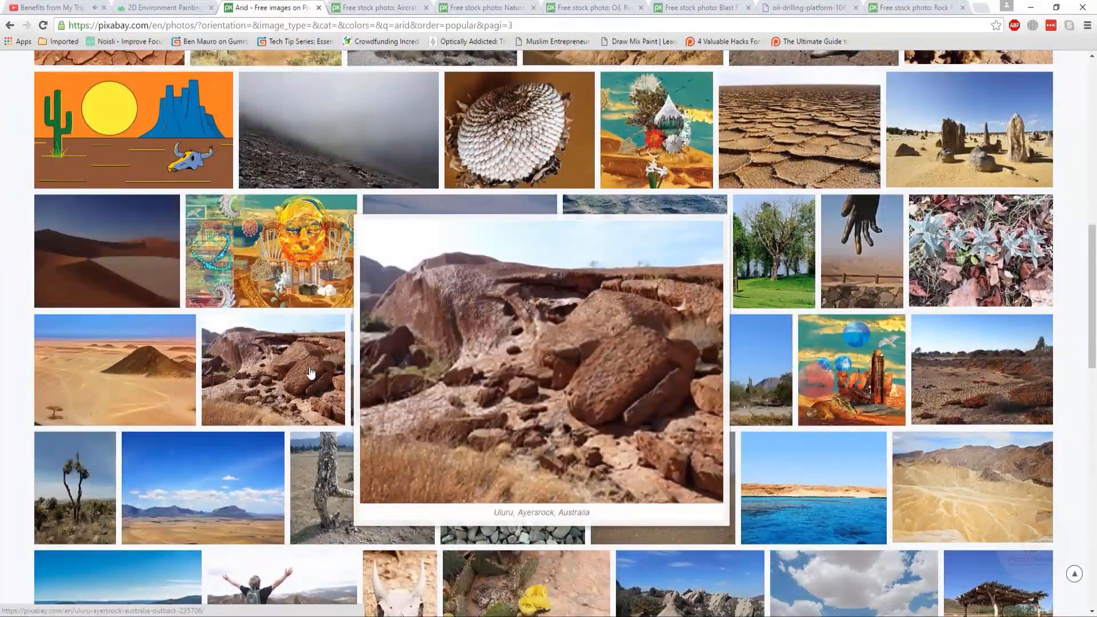
right_click(316, 371)
left_click(332, 376)
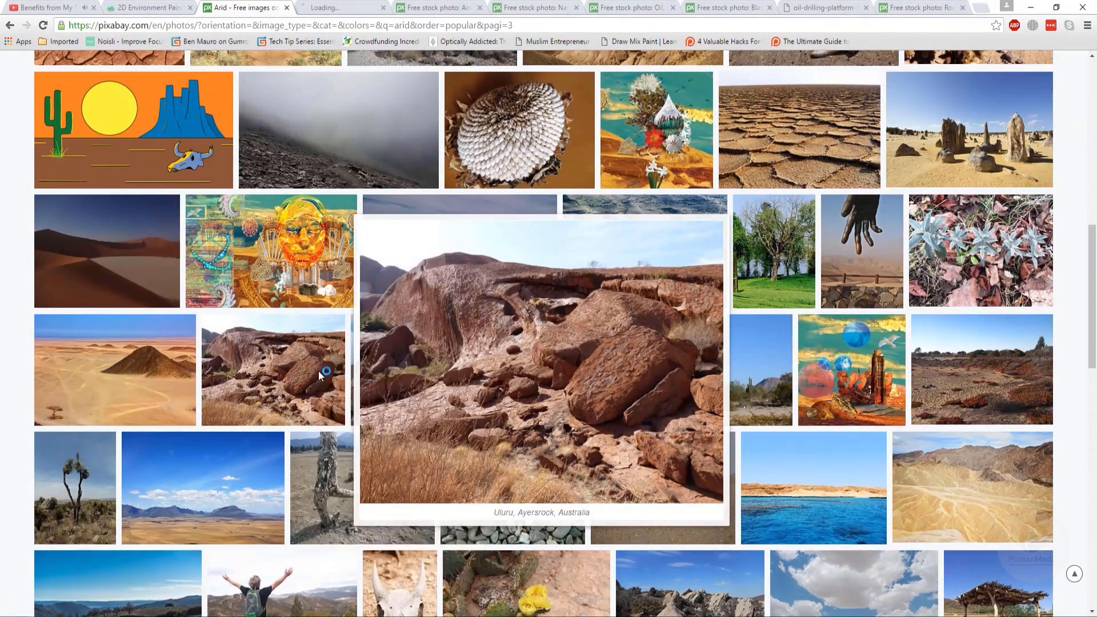
- Open the South Tyrol Dolomites photo from the Pixabay mountain results in a new tab
scroll(31, 197, "down", 11)
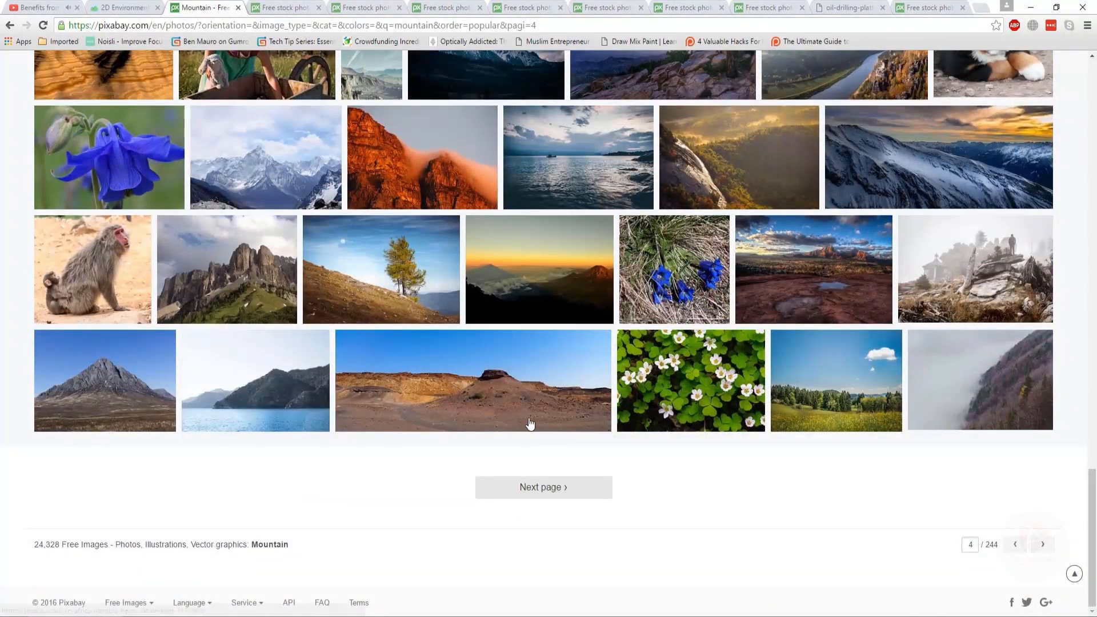
mouse_move(530, 424)
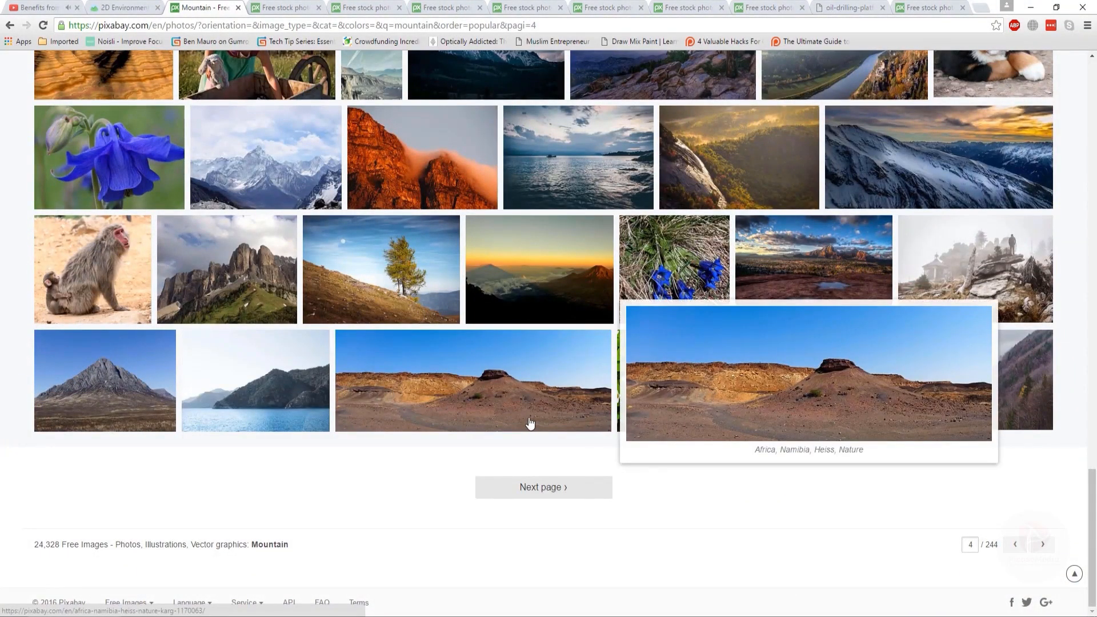
mouse_move(151, 371)
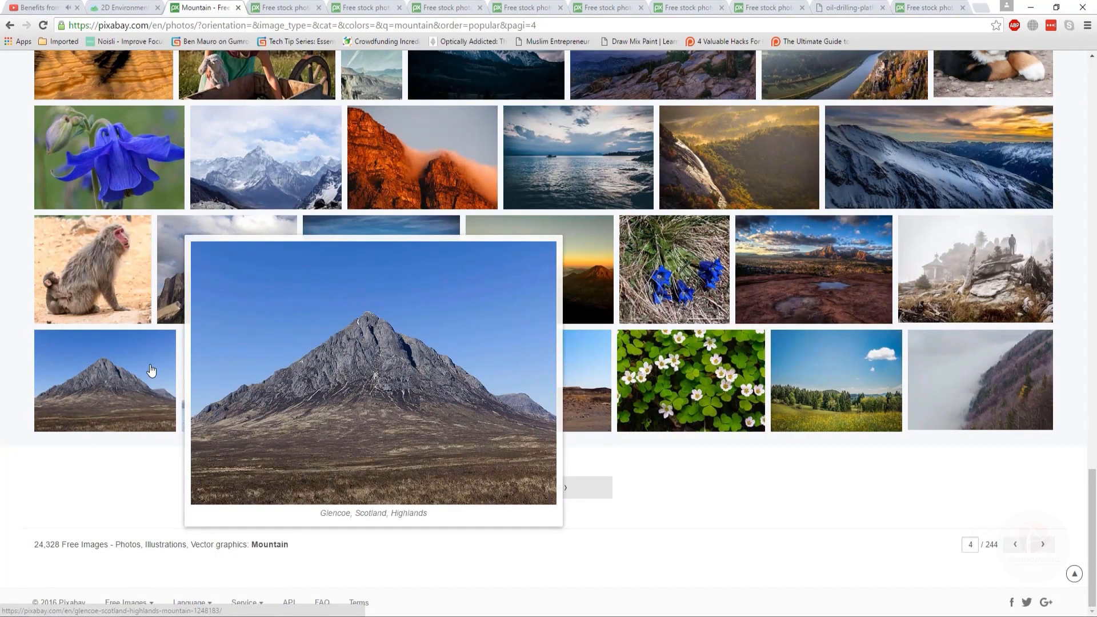
mouse_move(281, 254)
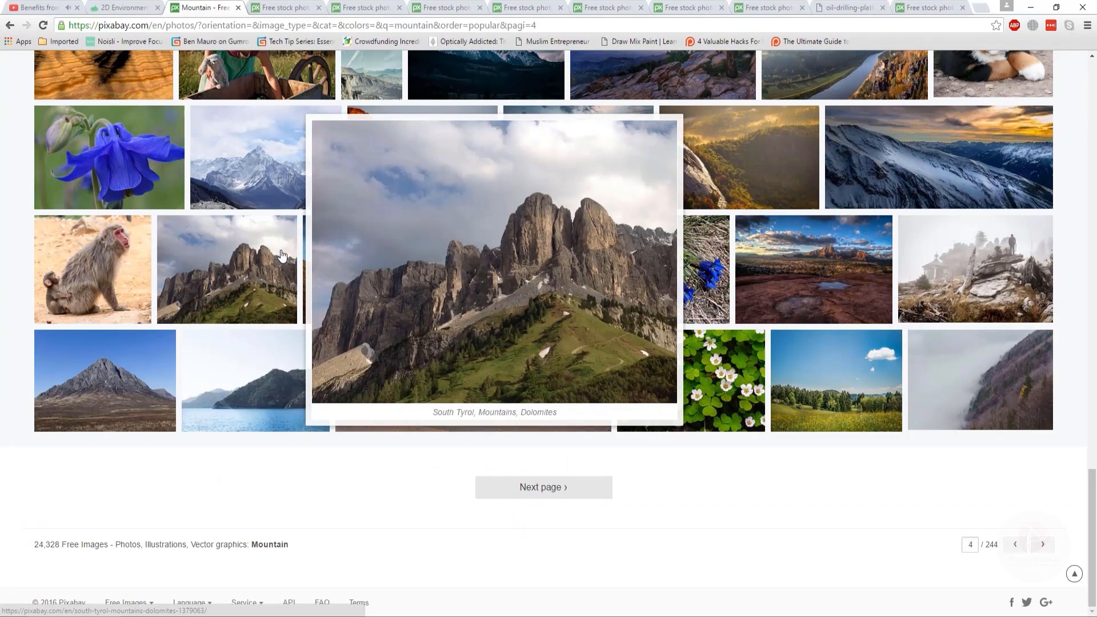
middle_click(281, 254)
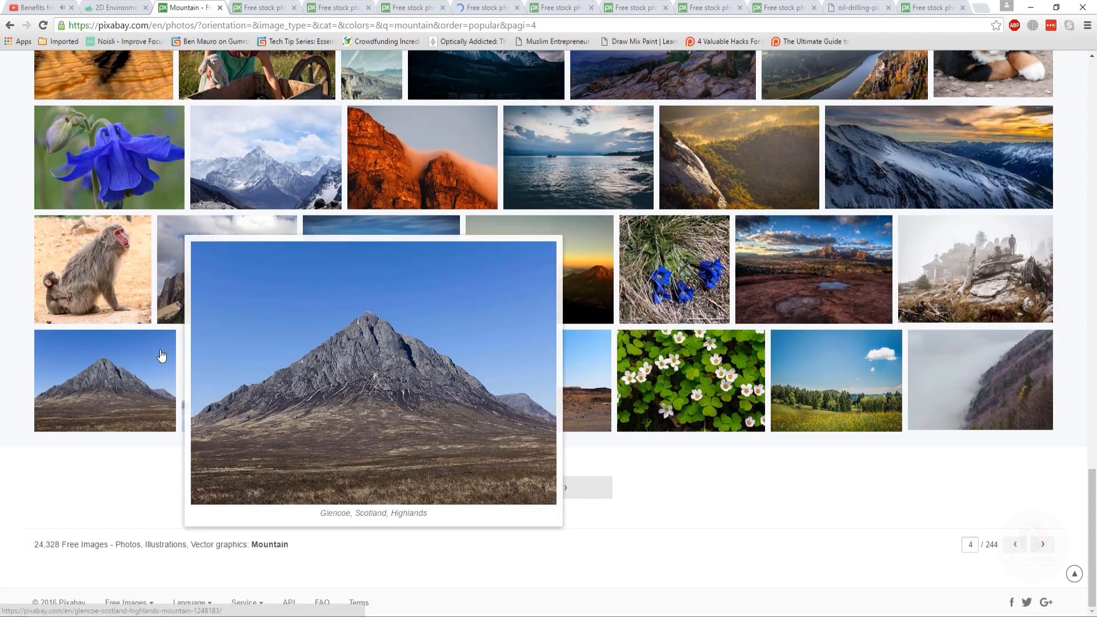
- Open the Glencoe, Scotland mountain photo in a new tab
mouse_move(1012, 295)
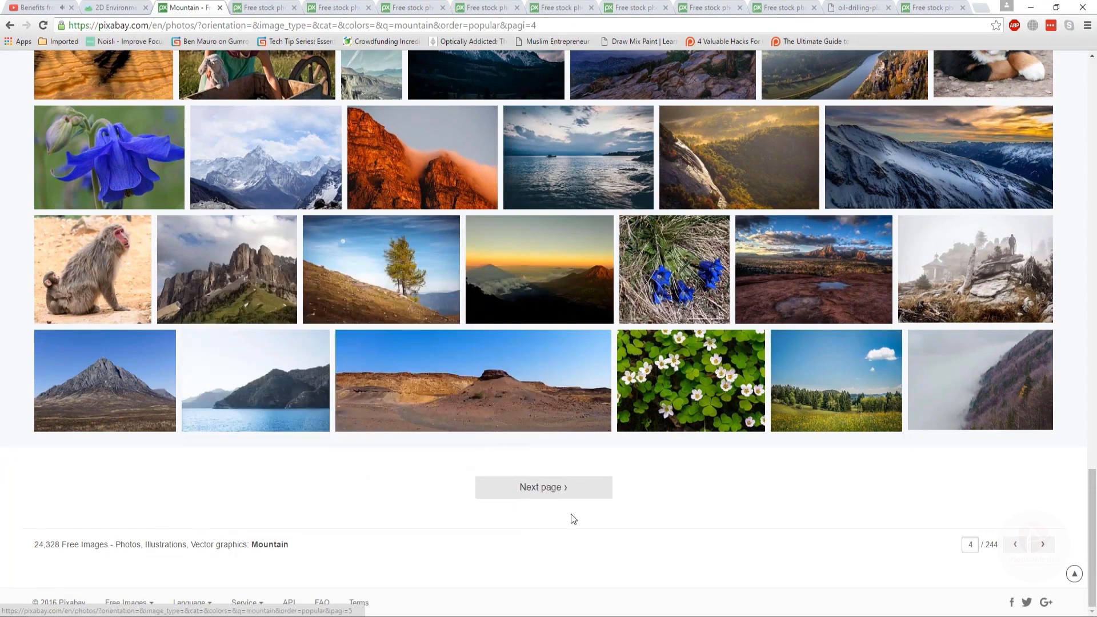
right_click(86, 386)
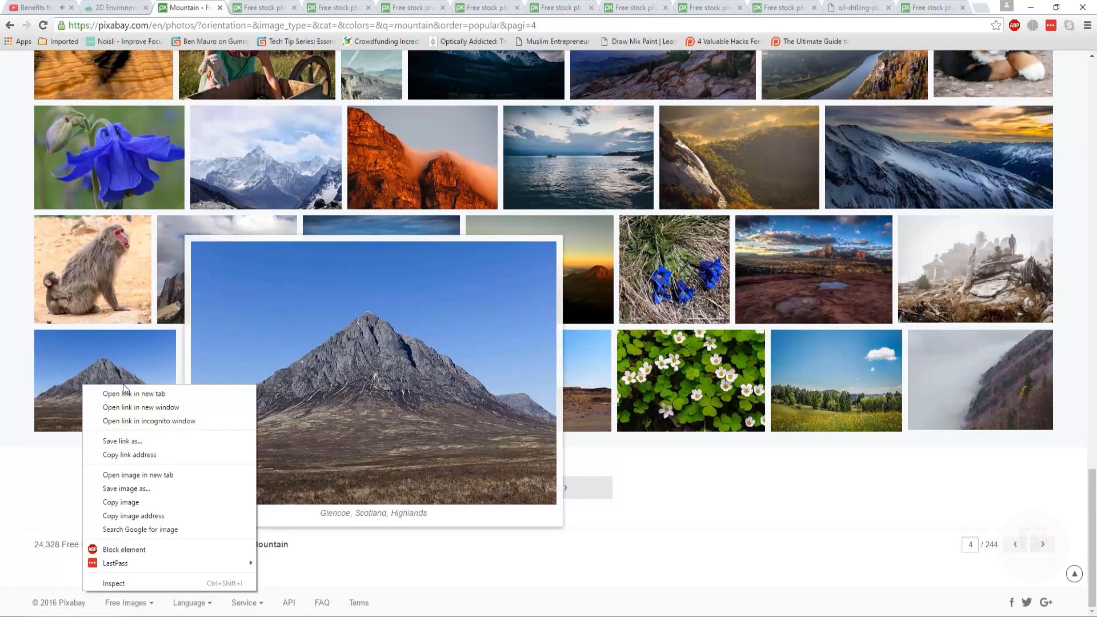
left_click(132, 392)
- Browse the following pages of Pixabay mountain results
left_click(565, 488)
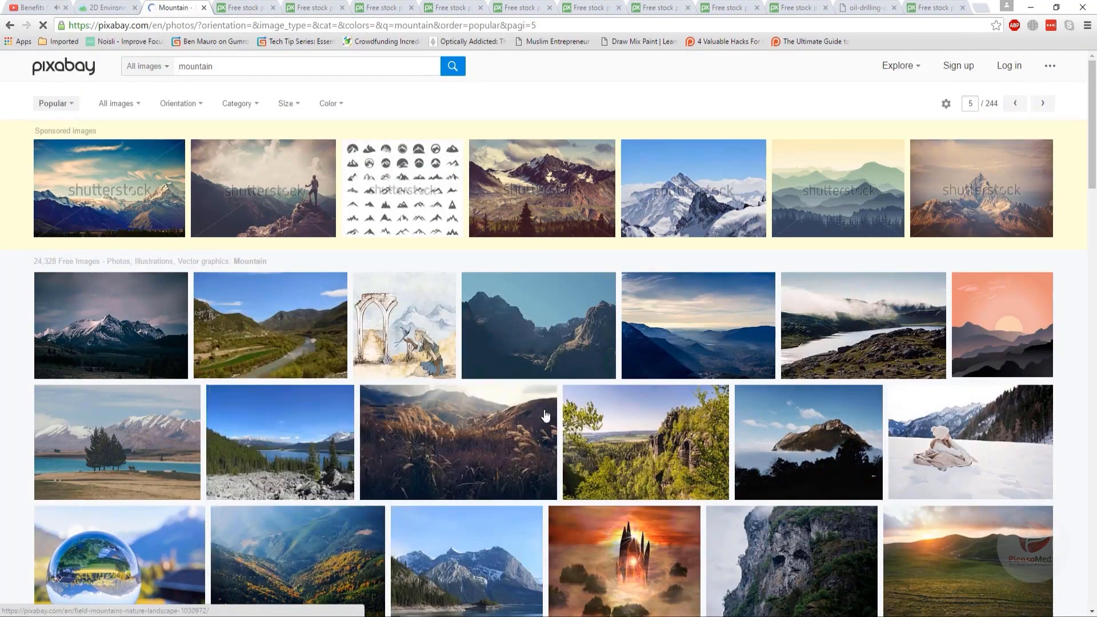
mouse_move(573, 334)
scroll(500, 340, "down", 6)
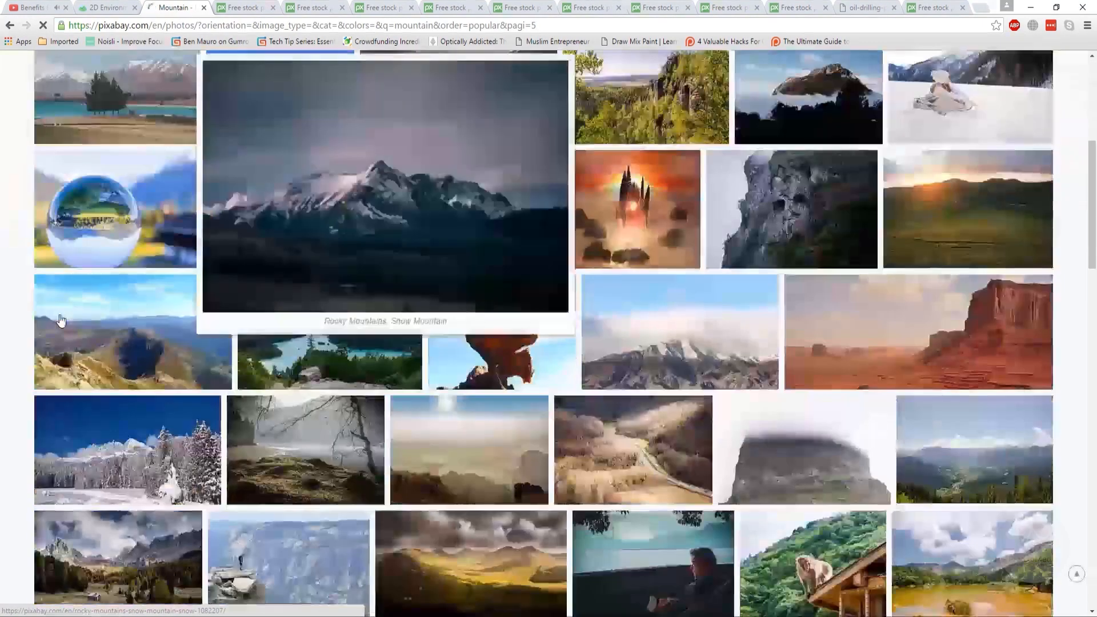
scroll(57, 331, "down", 6)
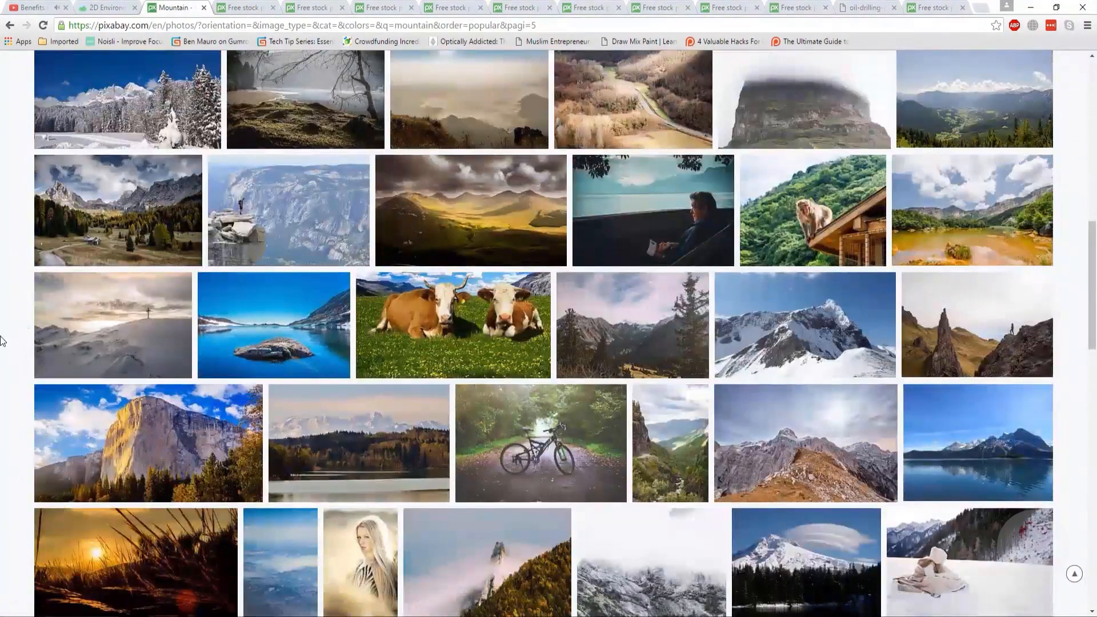
scroll(3, 341, "down", 12)
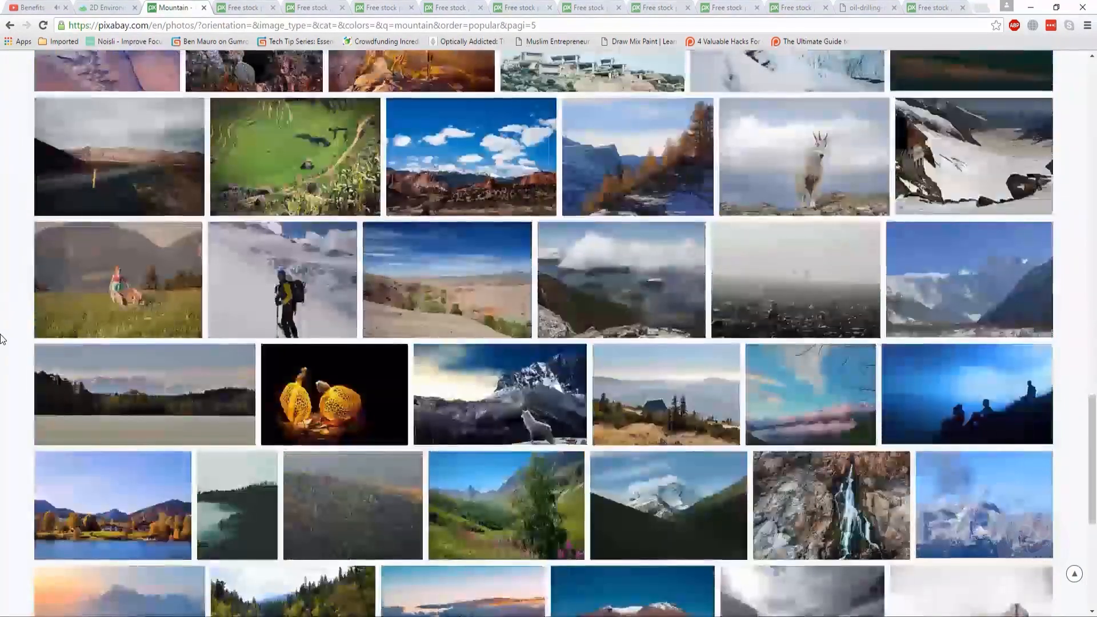
scroll(3, 339, "down", 5)
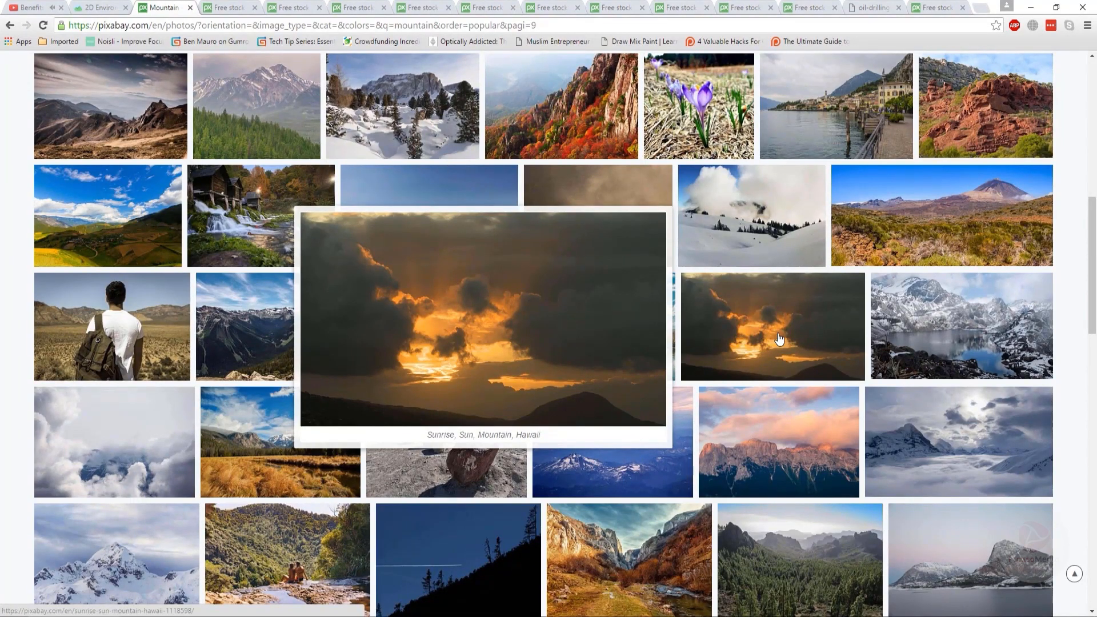
- Open the Hawaii mountain sunset photo in a new tab
right_click(779, 338)
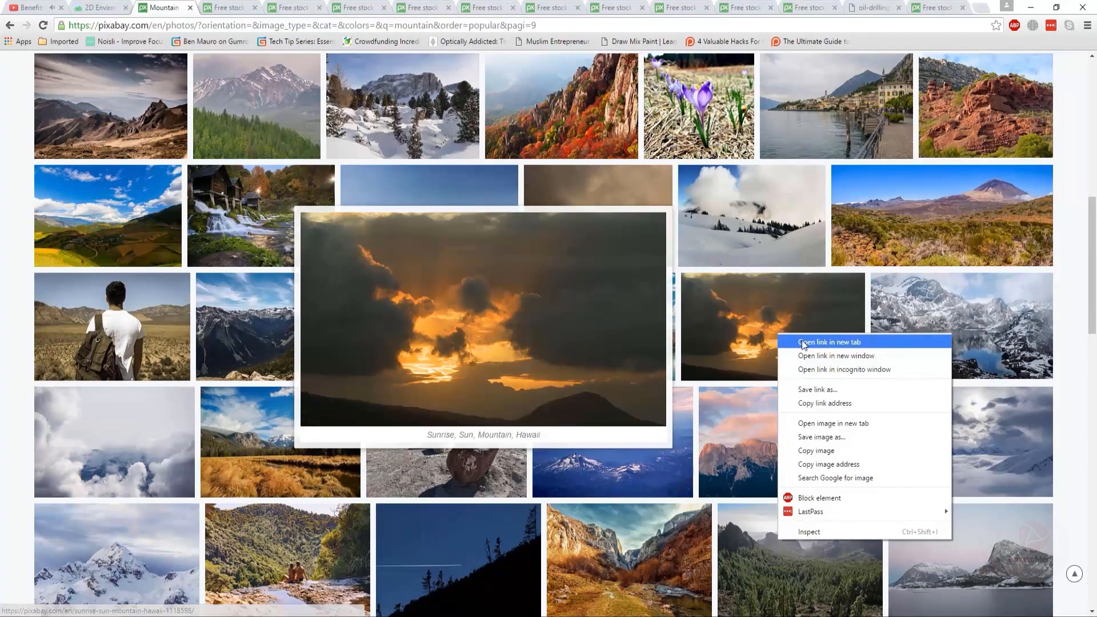
left_click(800, 342)
mouse_move(352, 212)
scroll(514, 400, "down", 20)
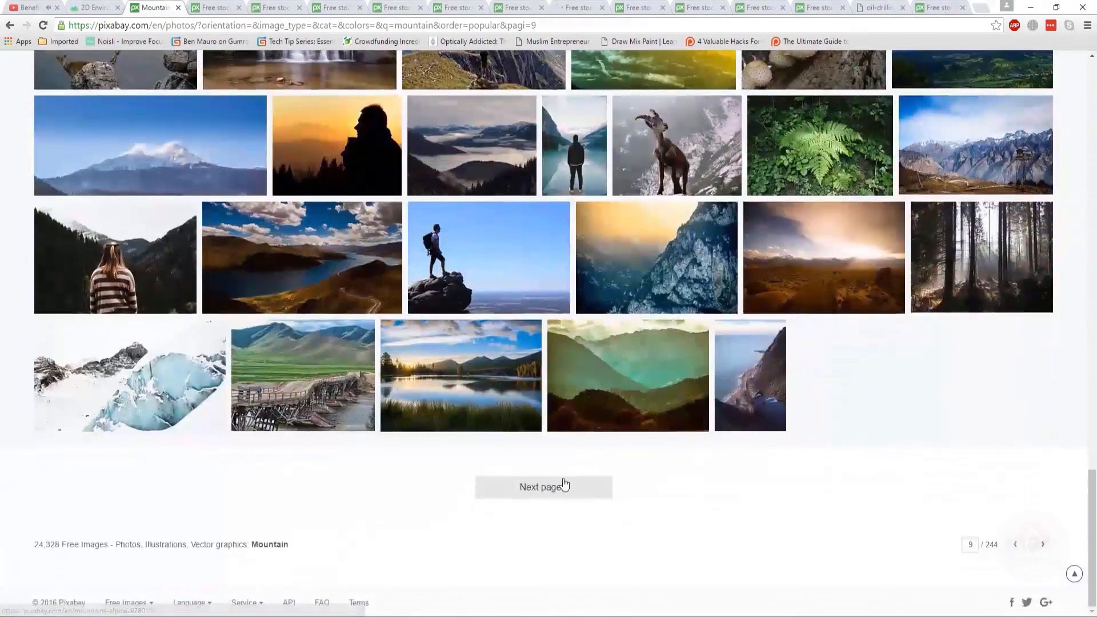
- Download the Uluru Ayers Rock photo at the 1920×1440 size, entering the captcha text
left_click(559, 486)
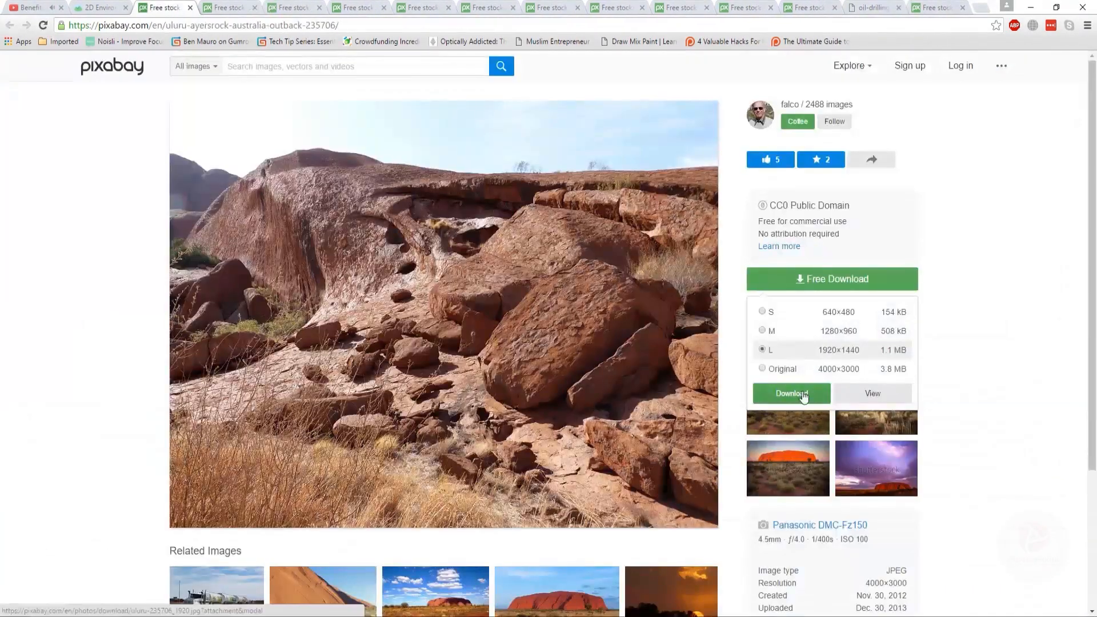
left_click(792, 394)
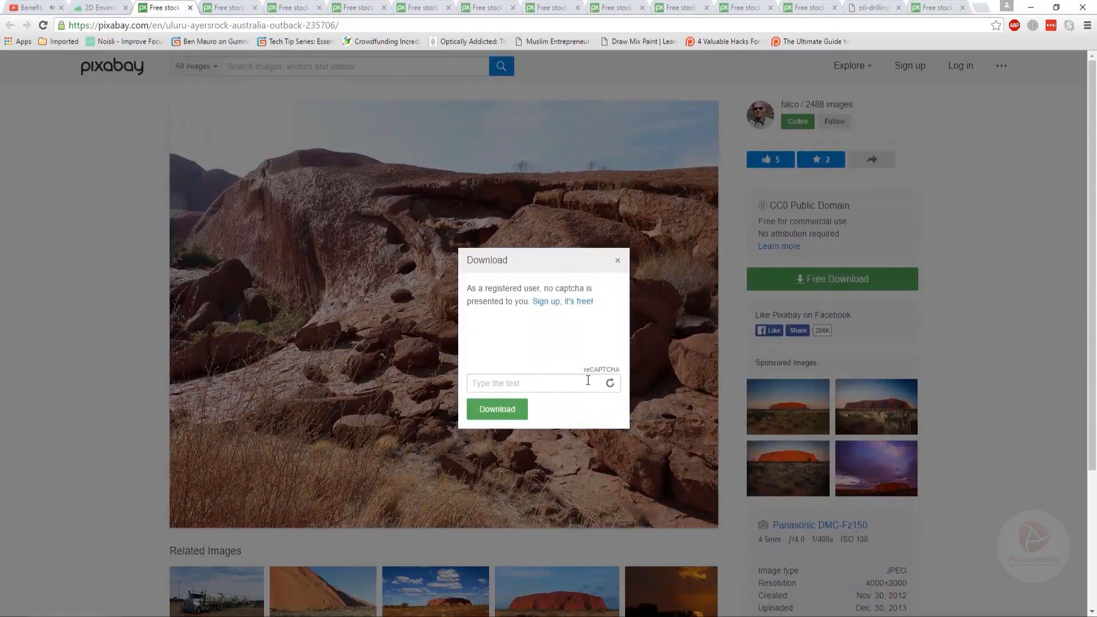
type("9")
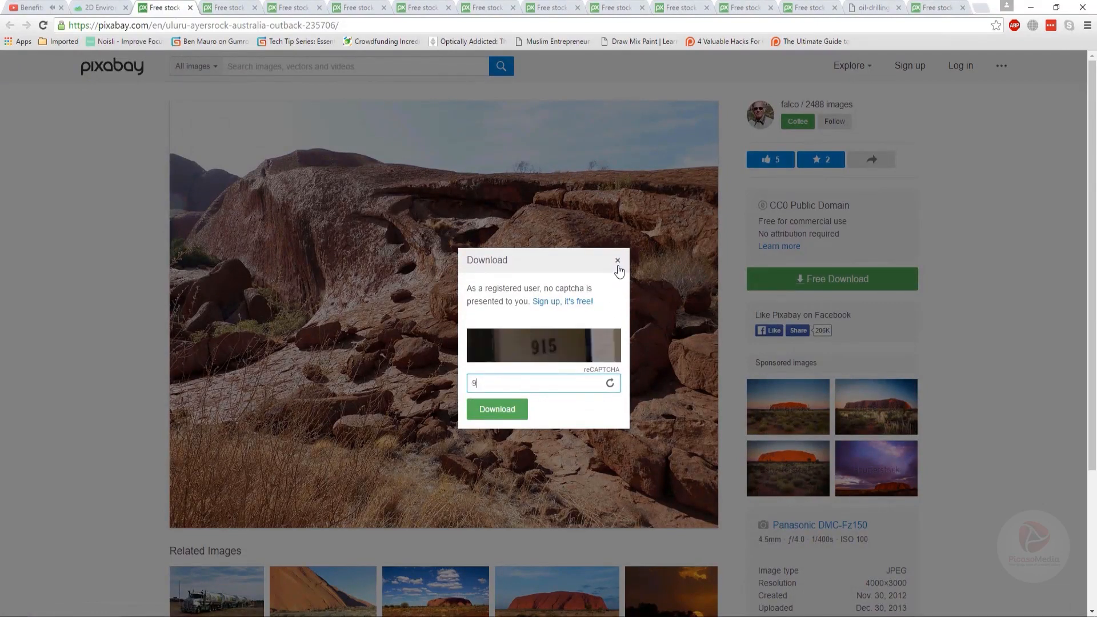
type("75")
key("Return")
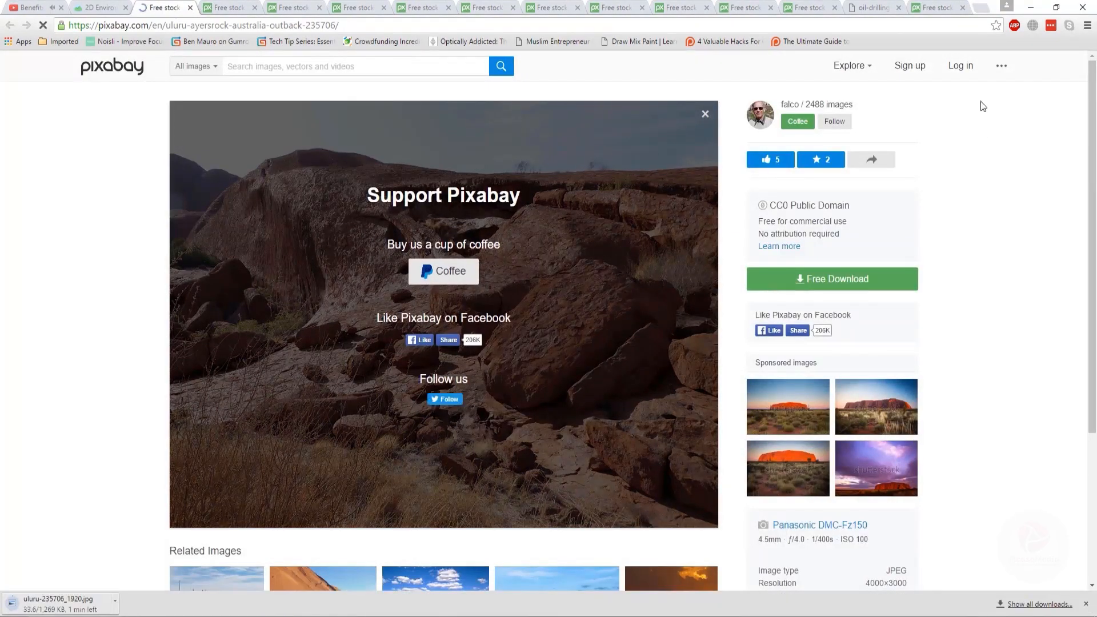
- Log in to Pixabay and reload each open photo tab
left_click(957, 67)
left_click(190, 8)
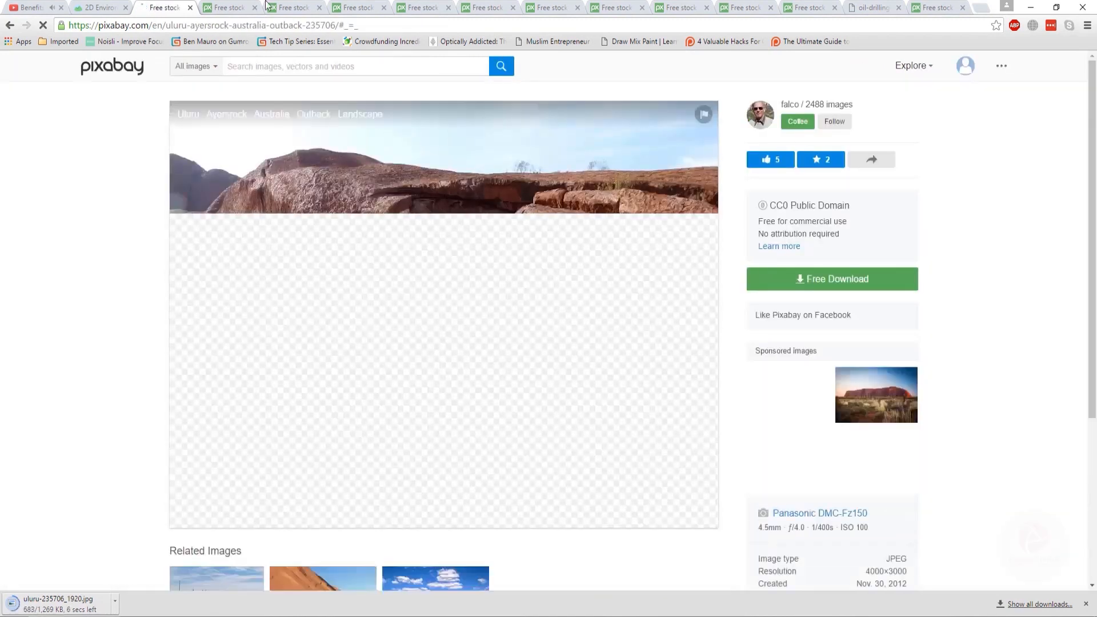
key("F5")
left_click(227, 7)
key("F5")
left_click(294, 8)
key("ctrl+Tab")
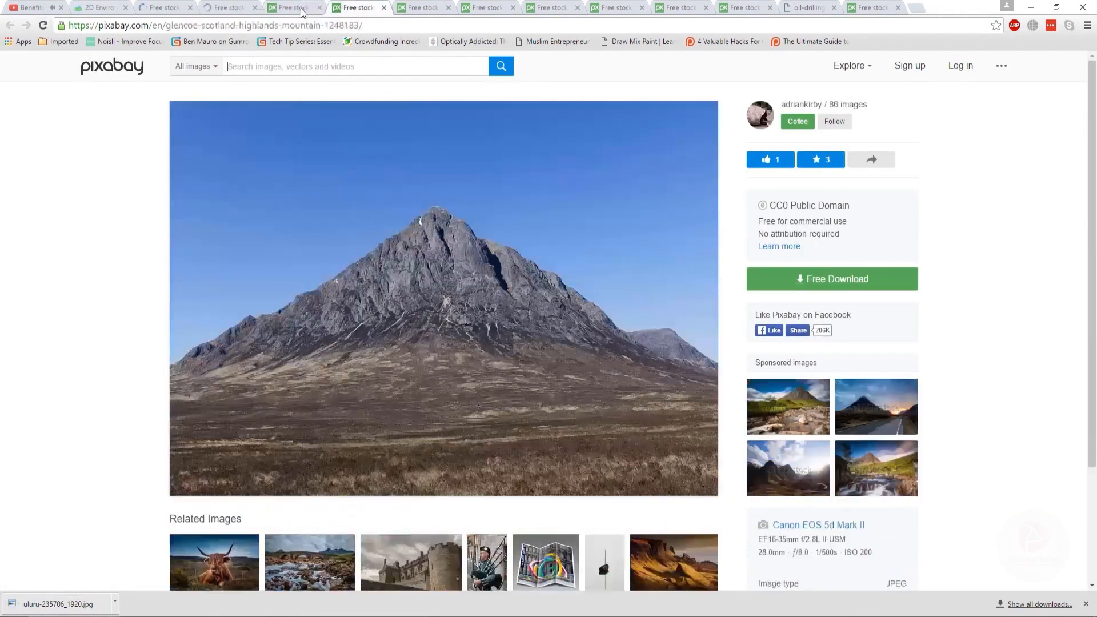
key("F5")
key("ctrl+Tab")
key("F5")
key("ctrl+Tab")
key("F5")
key("ctrl+Tab")
key("F5")
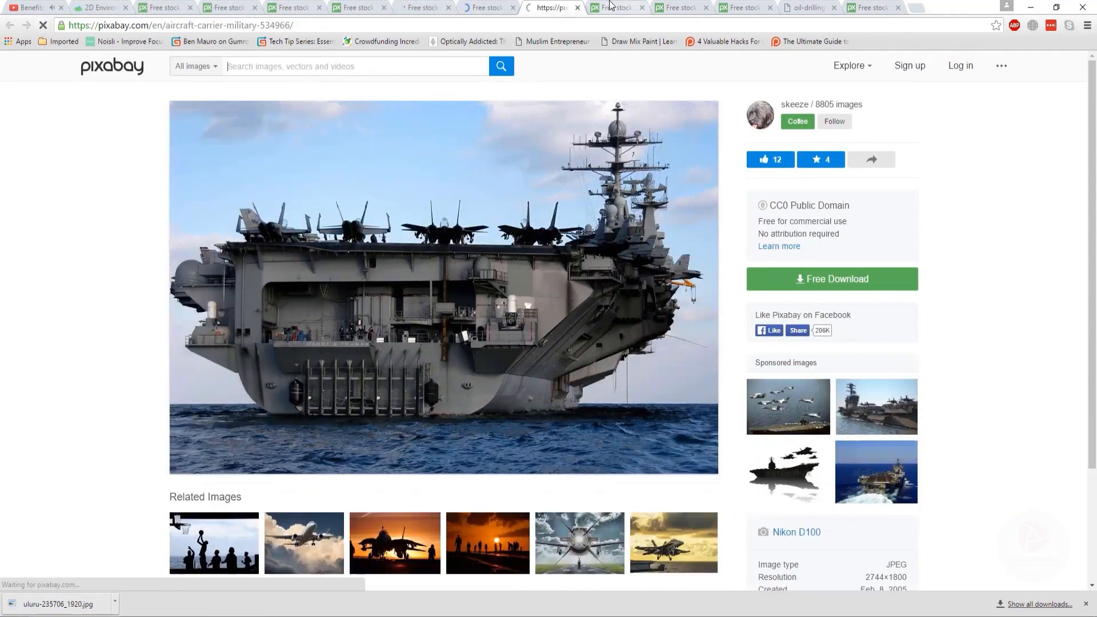
key("ctrl+Tab")
key("F5")
key("ctrl+Tab")
key("F5")
key("ctrl+Tab")
key("F5")
key("ctrl+Tab")
key("F5")
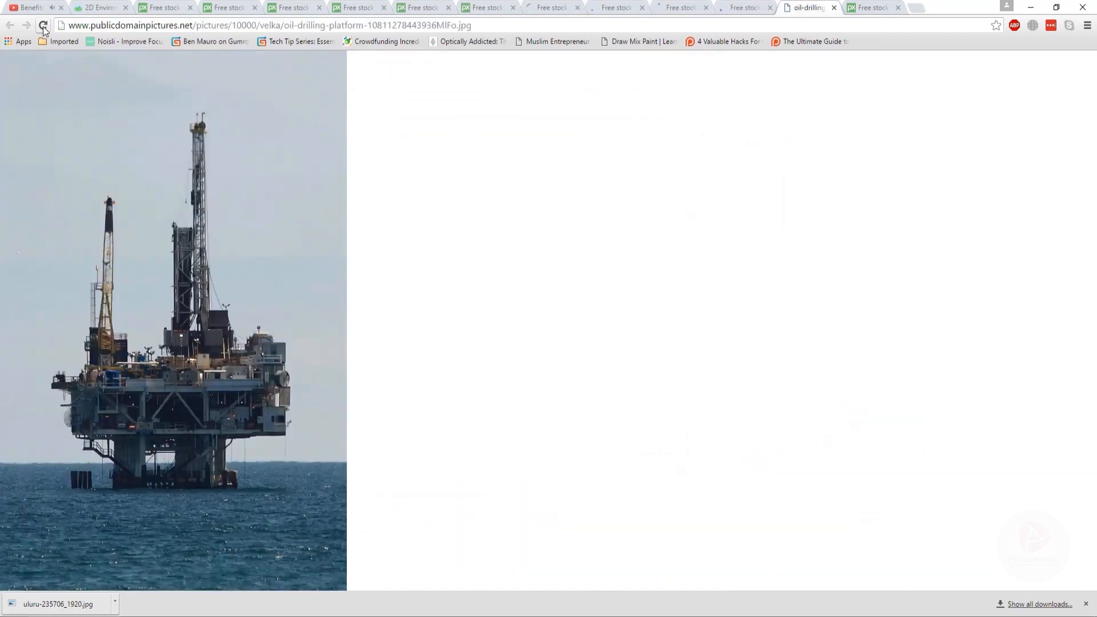
key("ctrl+Tab")
key("F5")
- Download the desert sand dunes photo and close its tab
left_click(176, 6)
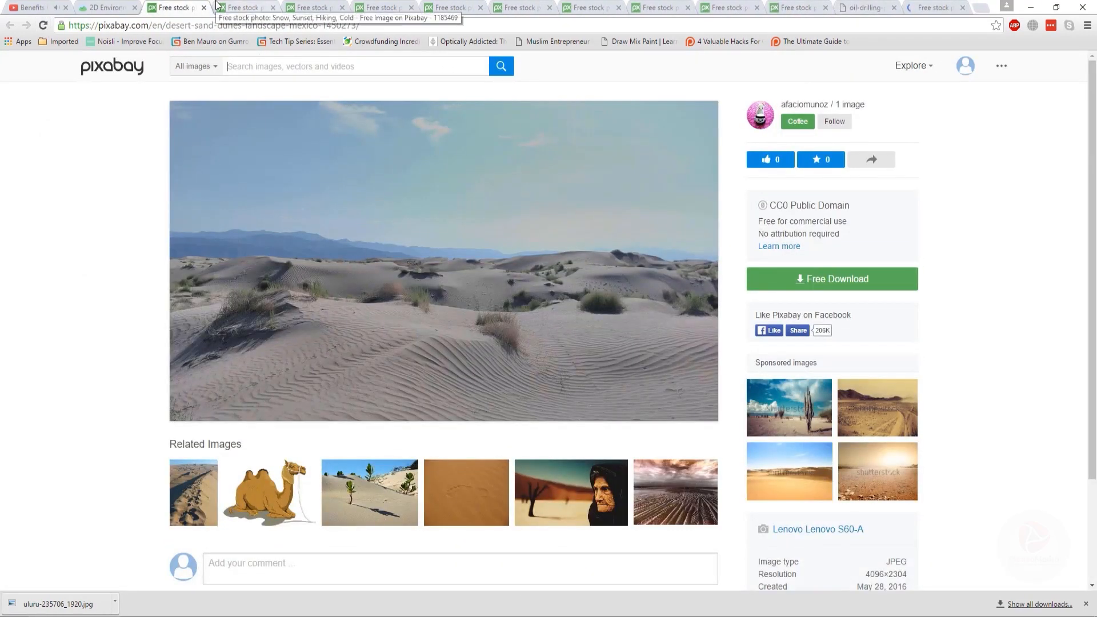
left_click(832, 275)
left_click(790, 393)
key("ctrl+w")
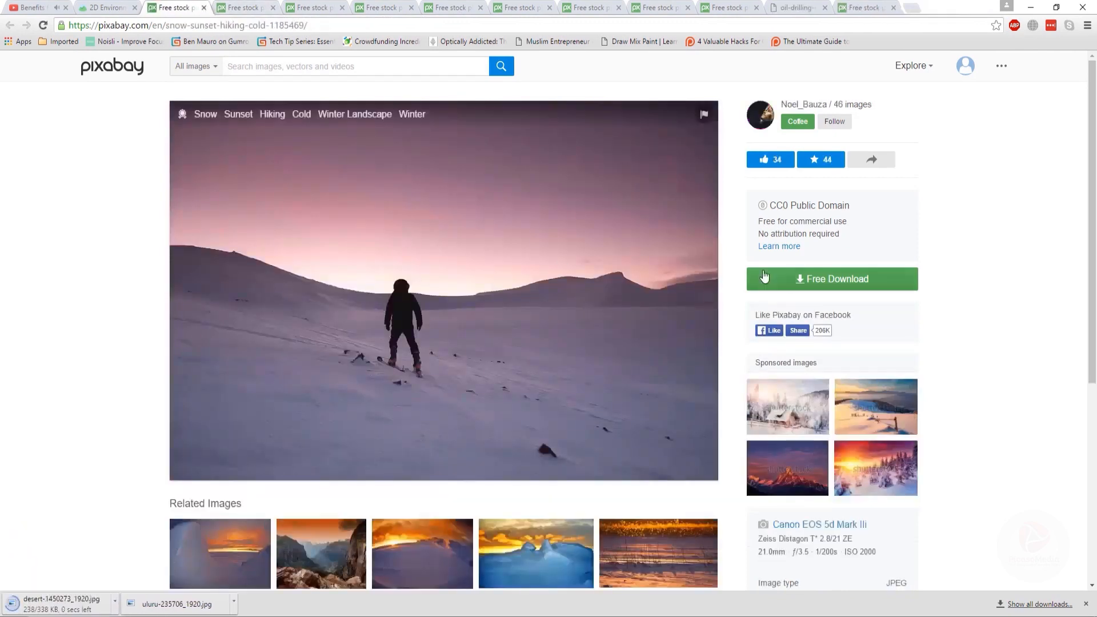
- Download the snow sunset hiking photo at 1920×1280 and close its tab
left_click(794, 280)
left_click(57, 604)
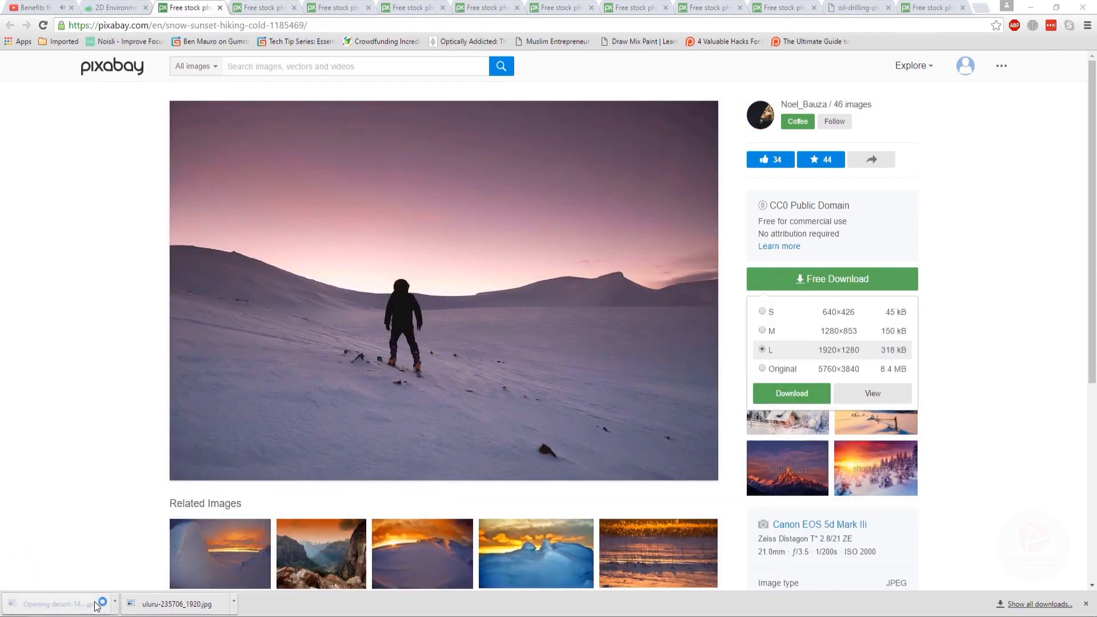
left_click(1083, 6)
left_click(791, 393)
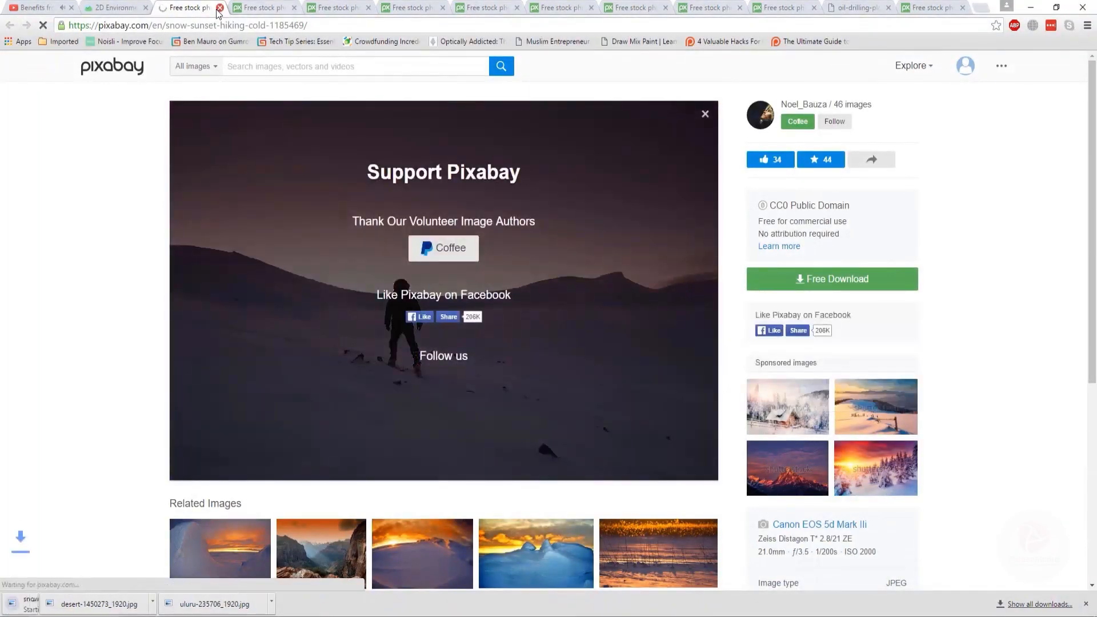
key("ctrl+w")
- Download the South Tyrol mountain photo and close its tab
left_click(833, 279)
left_click(792, 393)
key("ctrl+w")
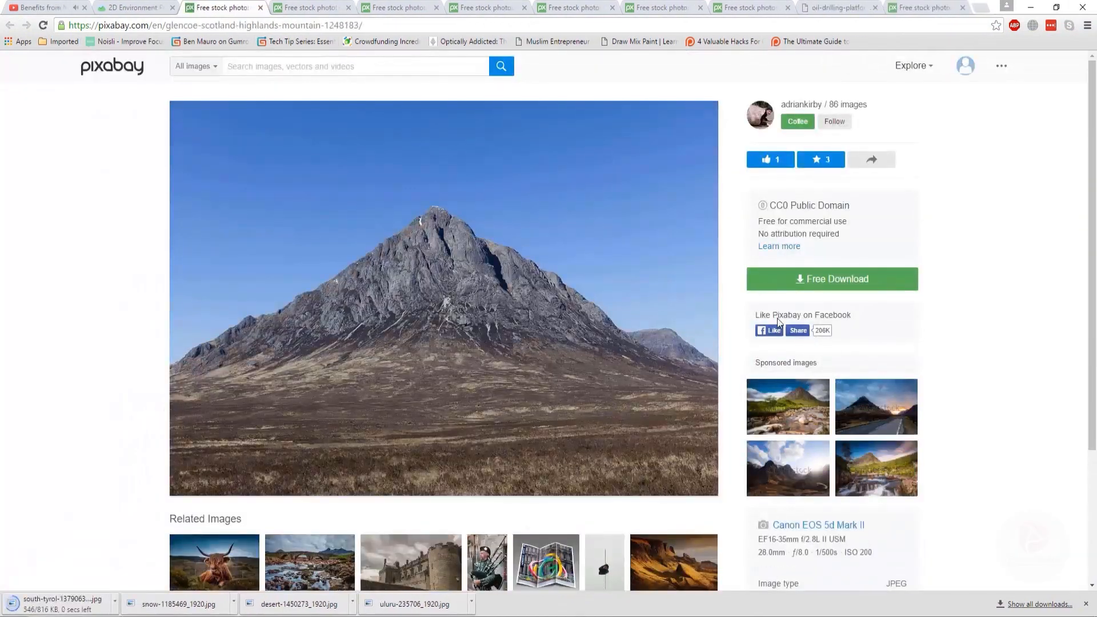
- Download the Glencoe, Scotland mountain photo and close its tab
left_click(800, 279)
left_click(793, 393)
key("ctrl+w")
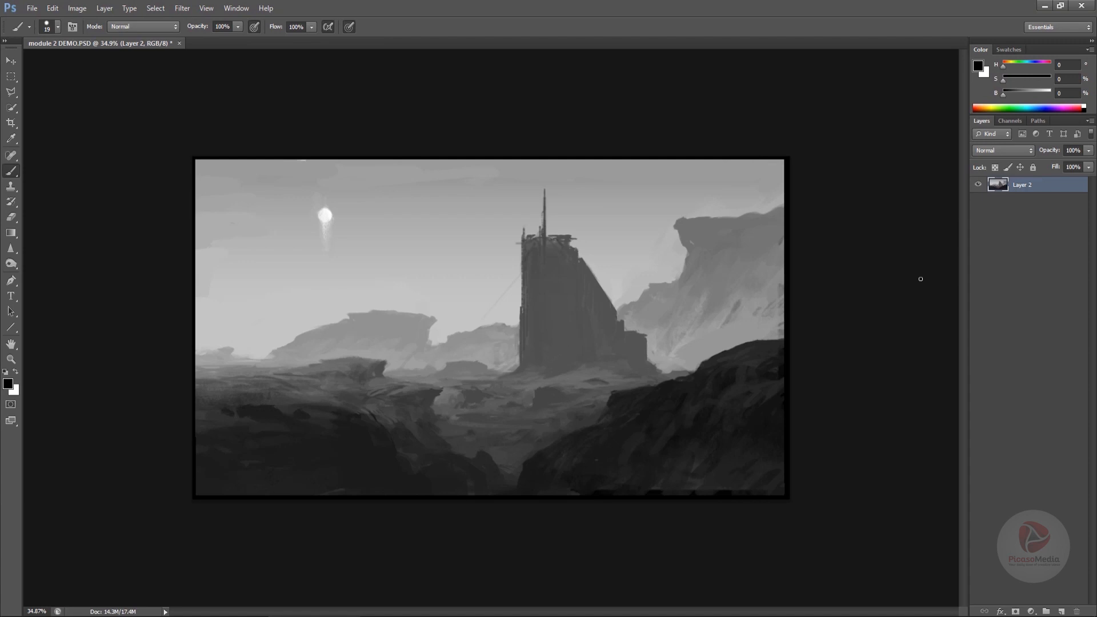
- Select the sky area of the painting with the Quick Selection Tool
key("l")
left_click_drag(13, 111, 33, 114)
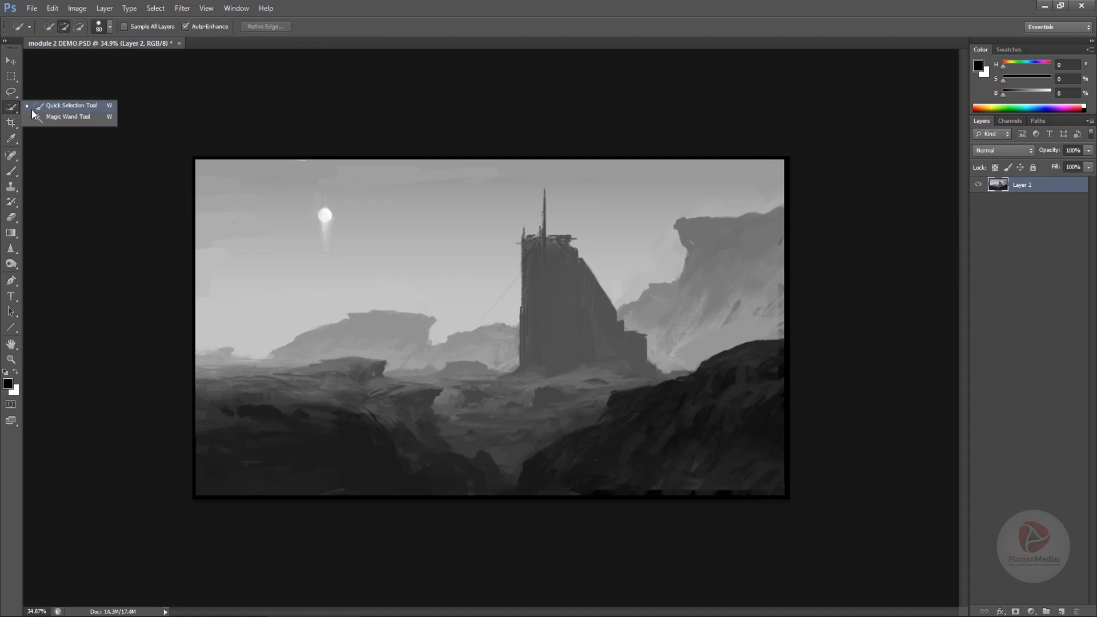
left_click(37, 109)
left_click_drag(709, 165, 632, 223)
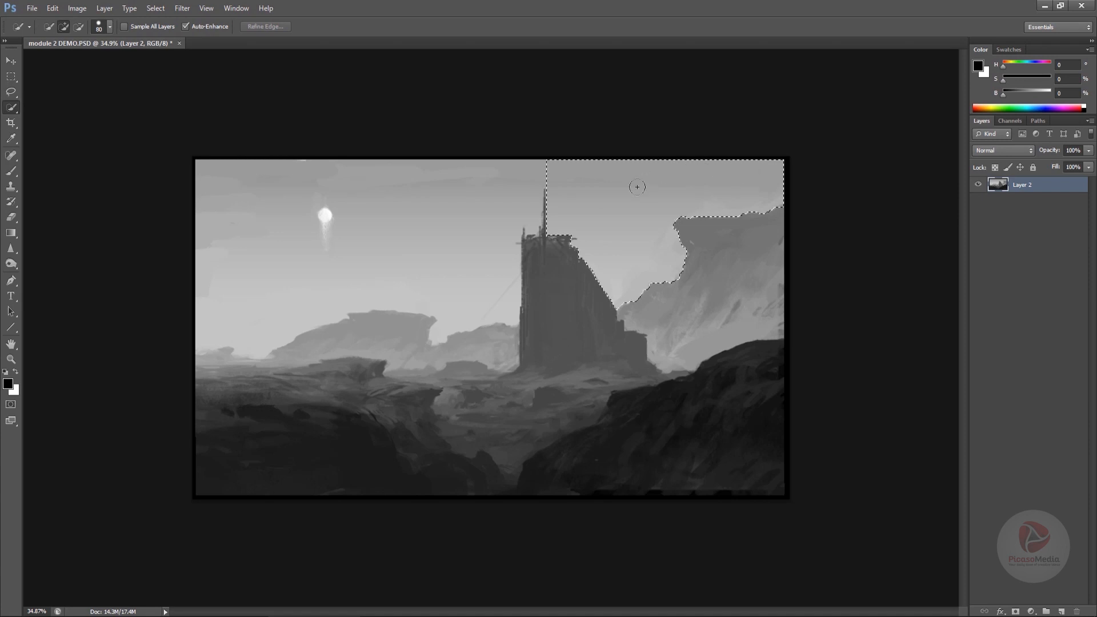
left_click_drag(504, 212, 363, 184)
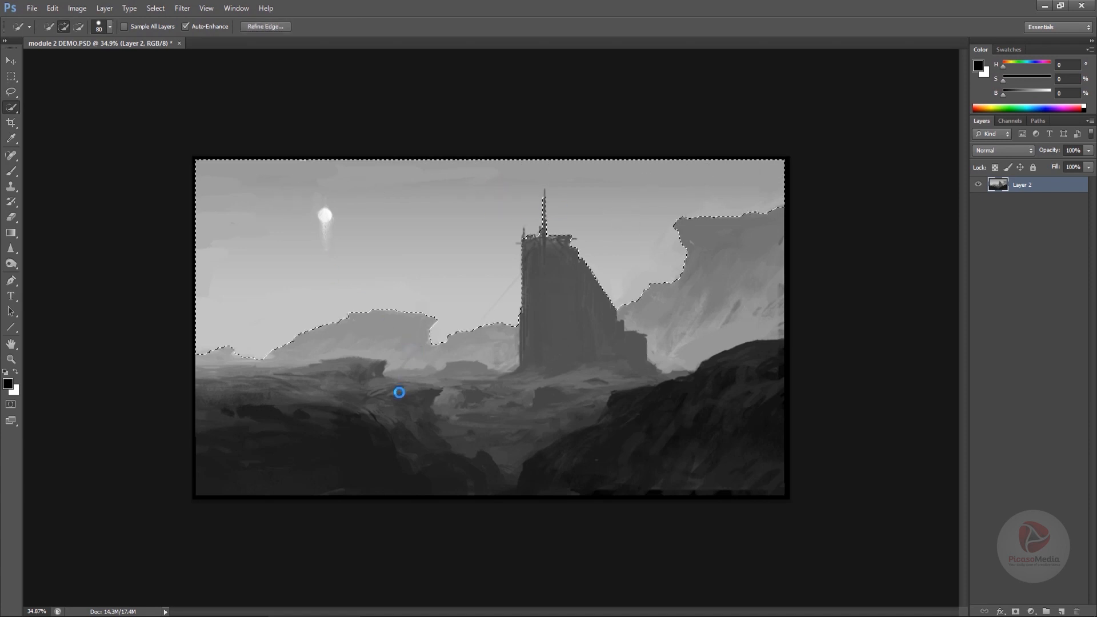
- Copy the selected sky to a new layer and name it sky
key("v")
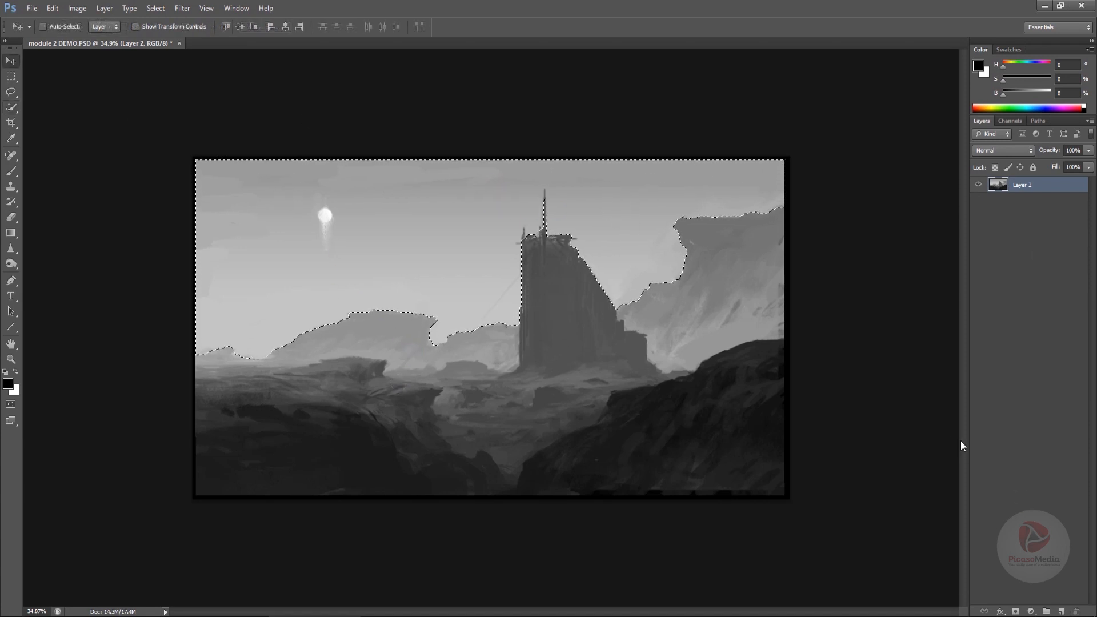
key("ctrl+j")
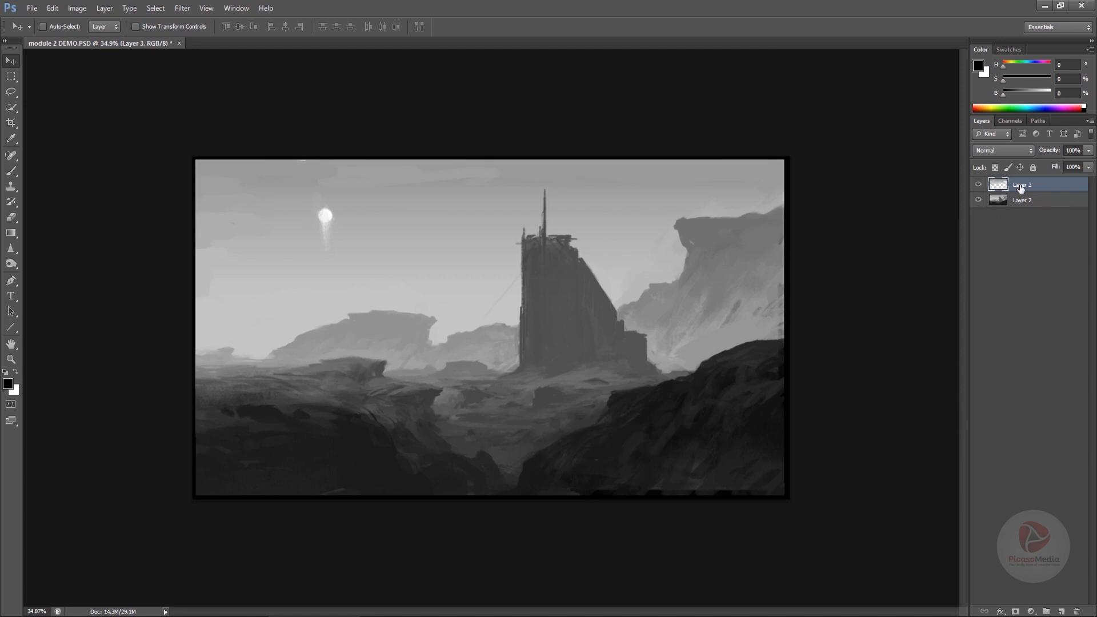
double_click(1028, 185)
type("sky")
key("Return")
- Select the distant cliffs and tower on Layer 2 with Quick Selection and copy them to a new layer
left_click(1027, 203)
key("w")
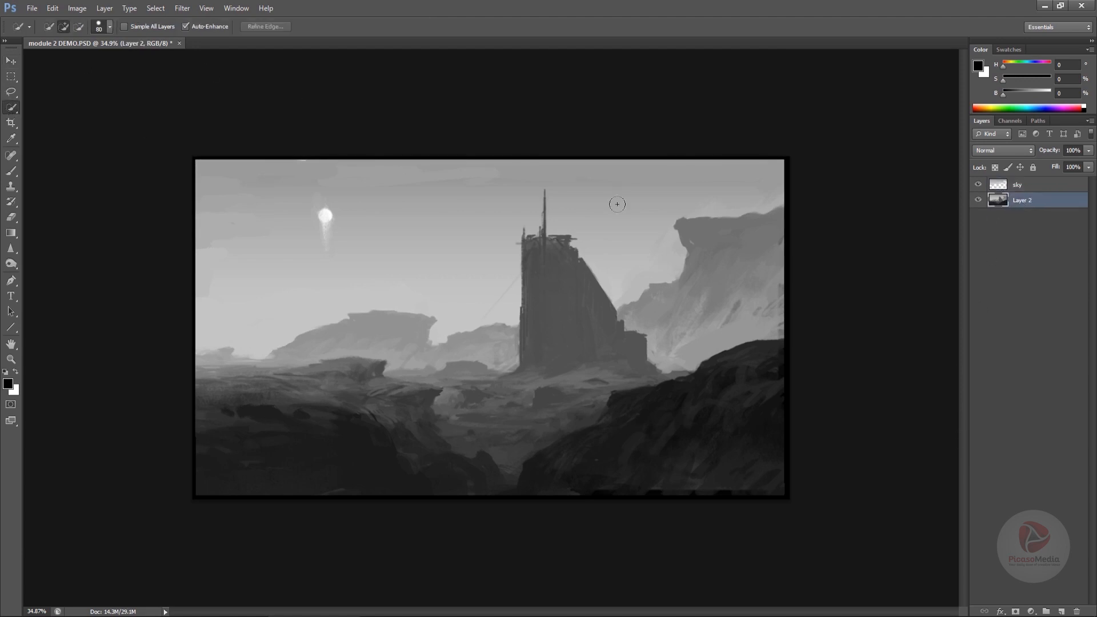
left_click(749, 249)
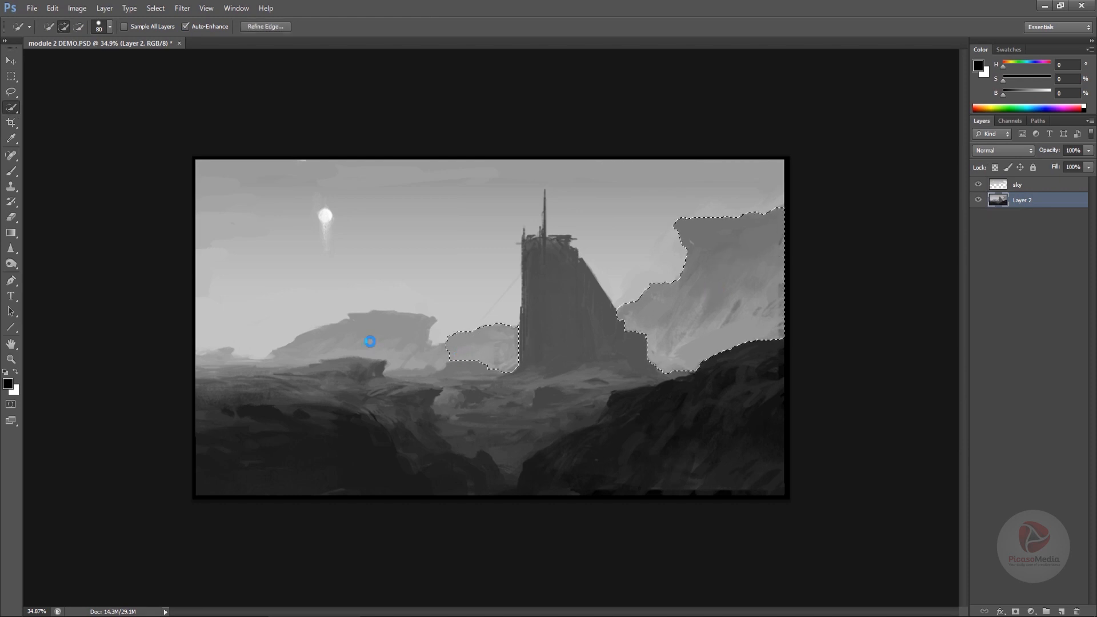
left_click_drag(367, 340, 335, 361)
left_click(220, 360)
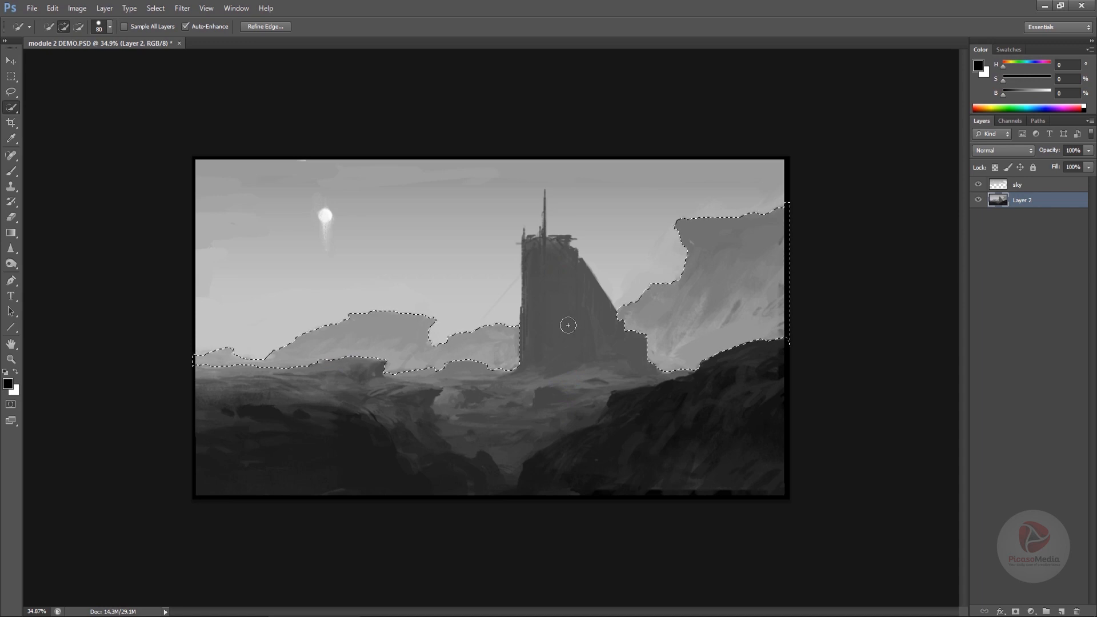
key("ctrl+j")
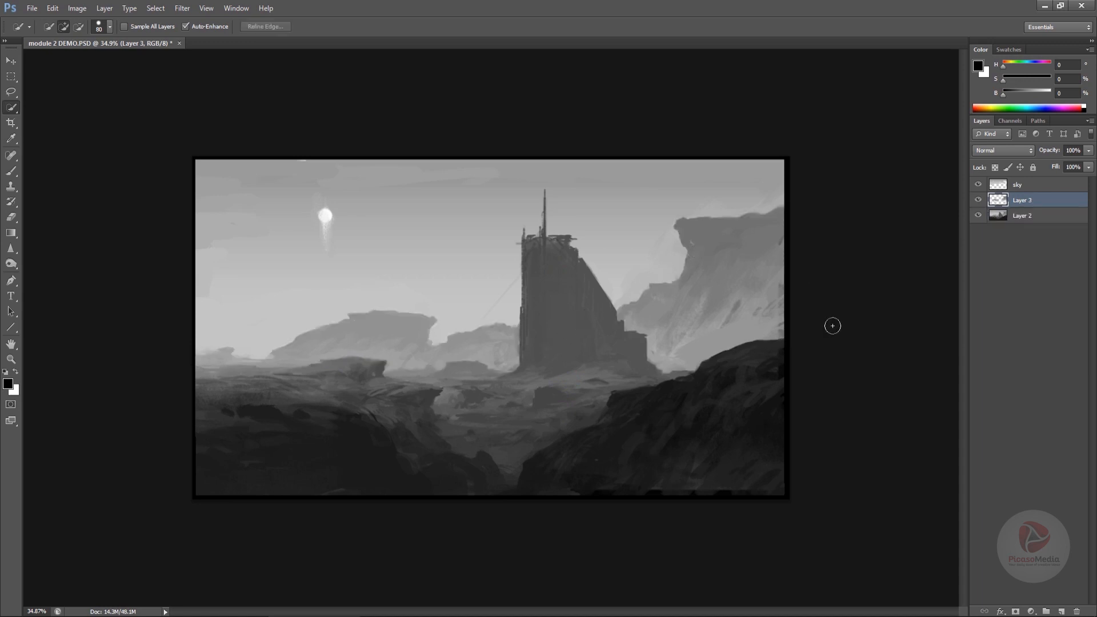
- Rename the new layer back ground and move it above the sky layer
key("v")
double_click(1025, 202)
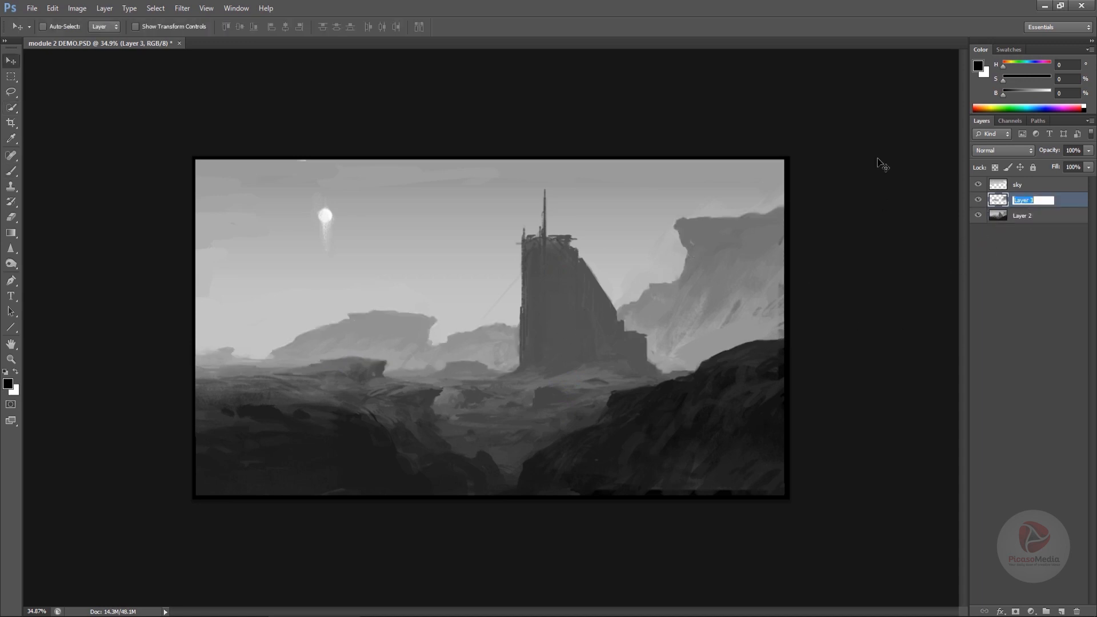
type("back ground")
key("Return")
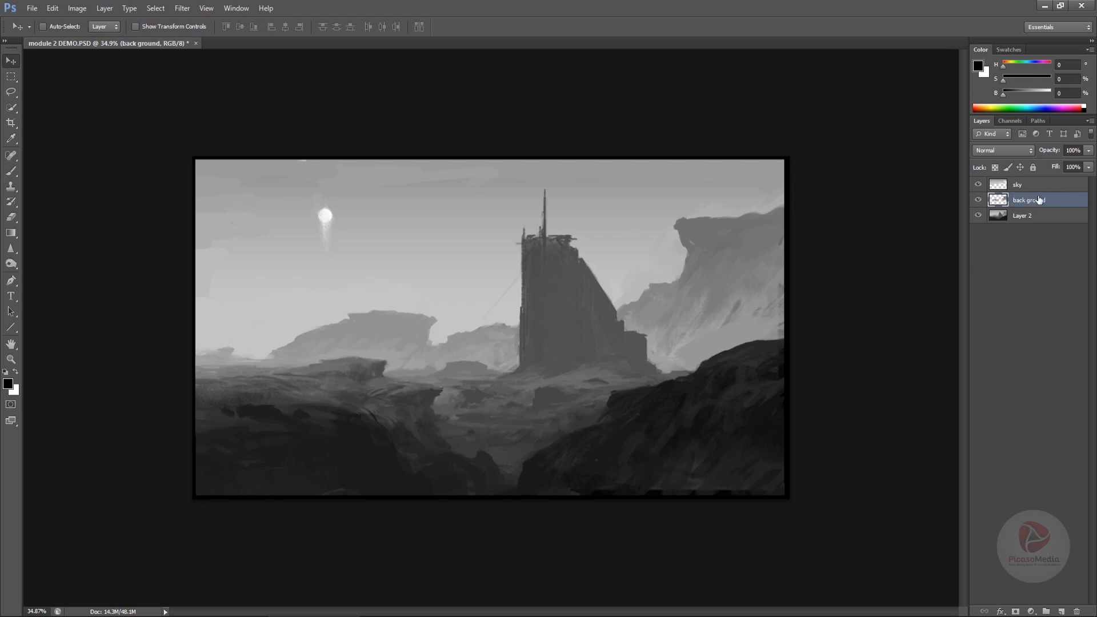
left_click_drag(1038, 201, 1035, 183)
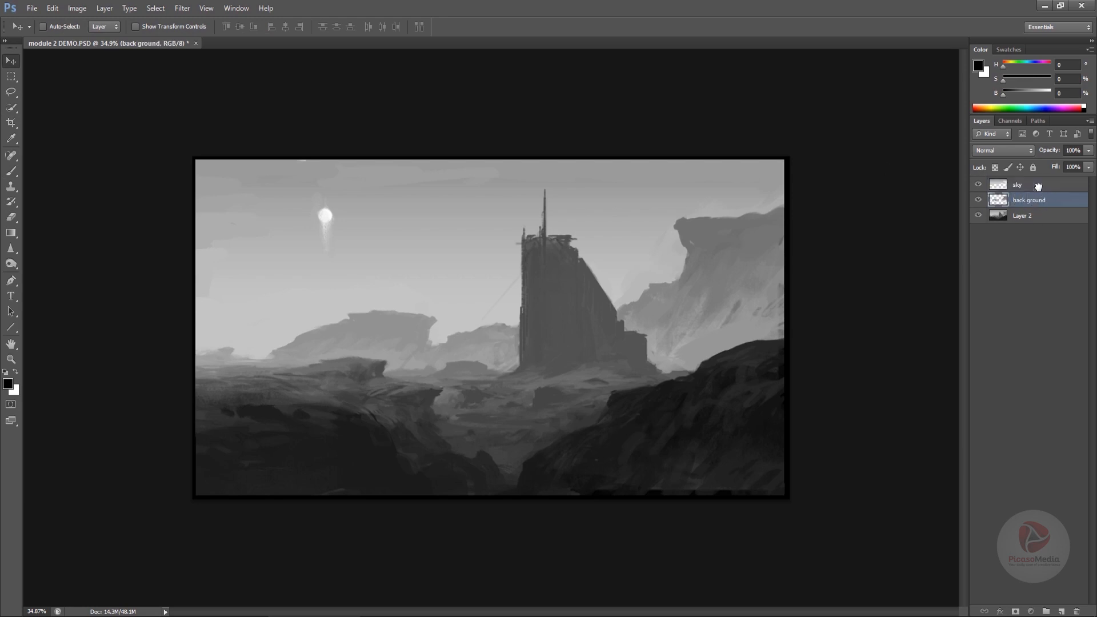
- Duplicate Layer 2, then hide and lock the original Layer 2
left_click(1030, 217)
key("ctrl+j")
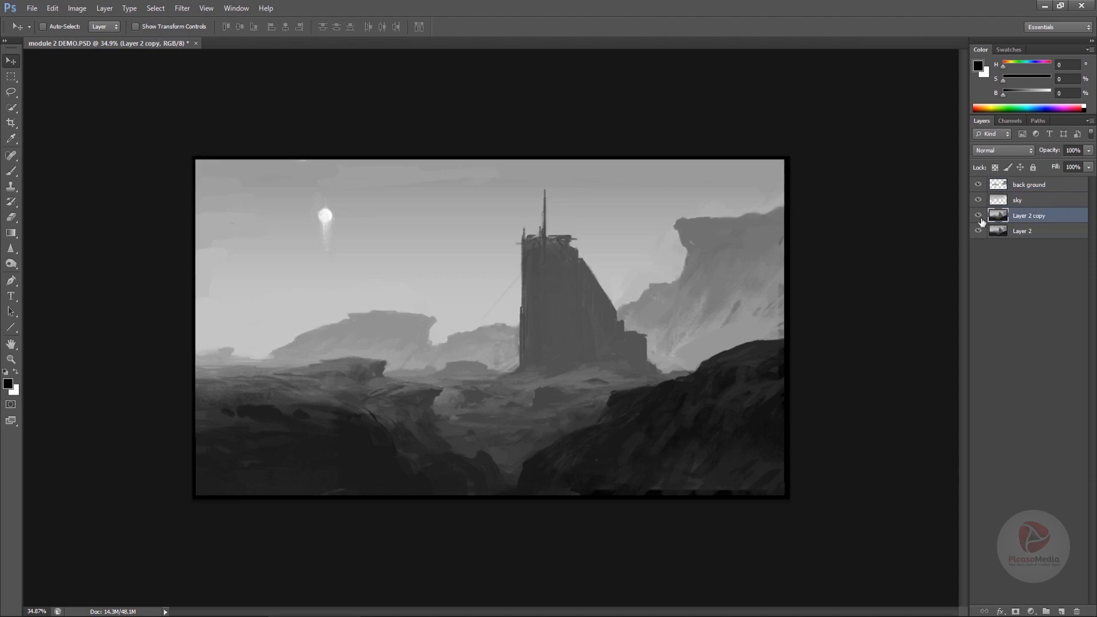
left_click(978, 231)
left_click(1021, 232)
left_click(1033, 168)
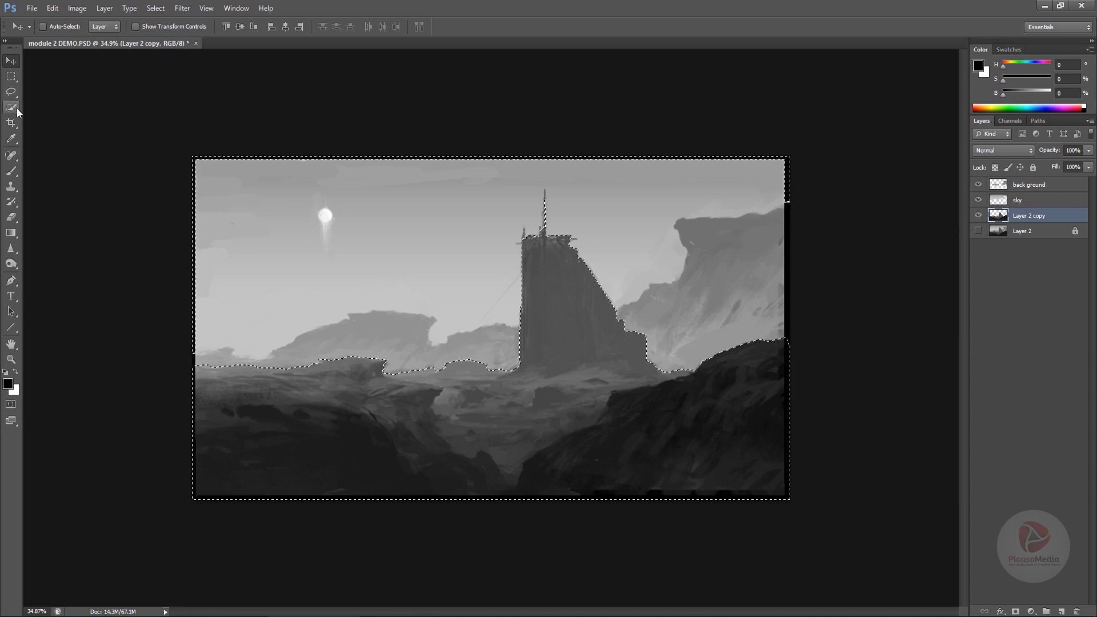
- Clear the selection and move Layer 2 copy to the top of the layer stack
left_click(11, 76)
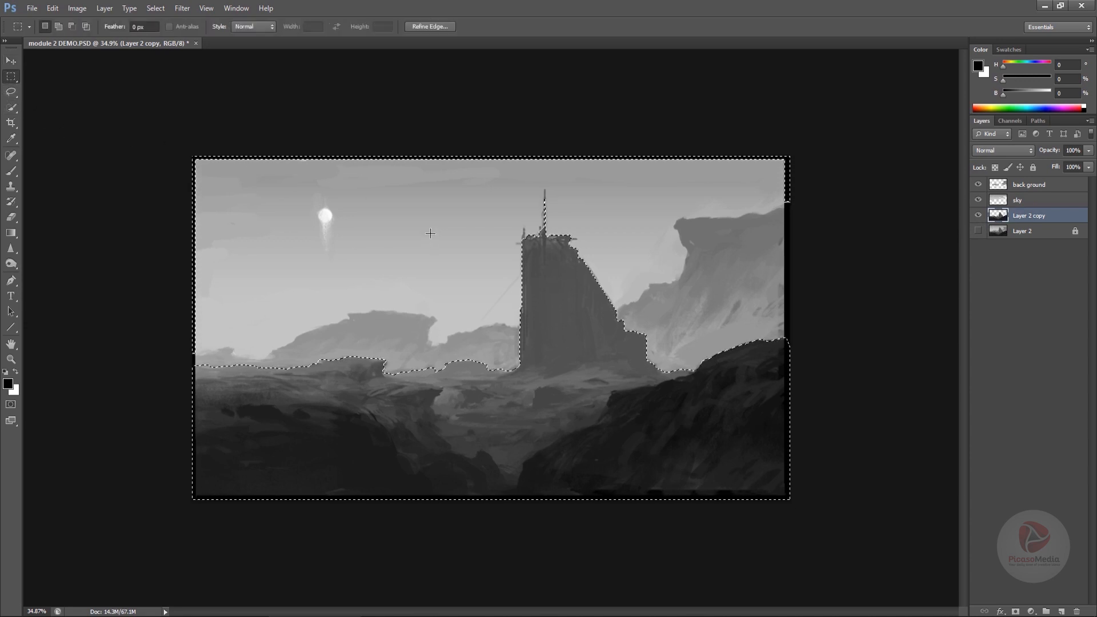
key("ctrl+d")
left_click_drag(179, 354, 220, 343)
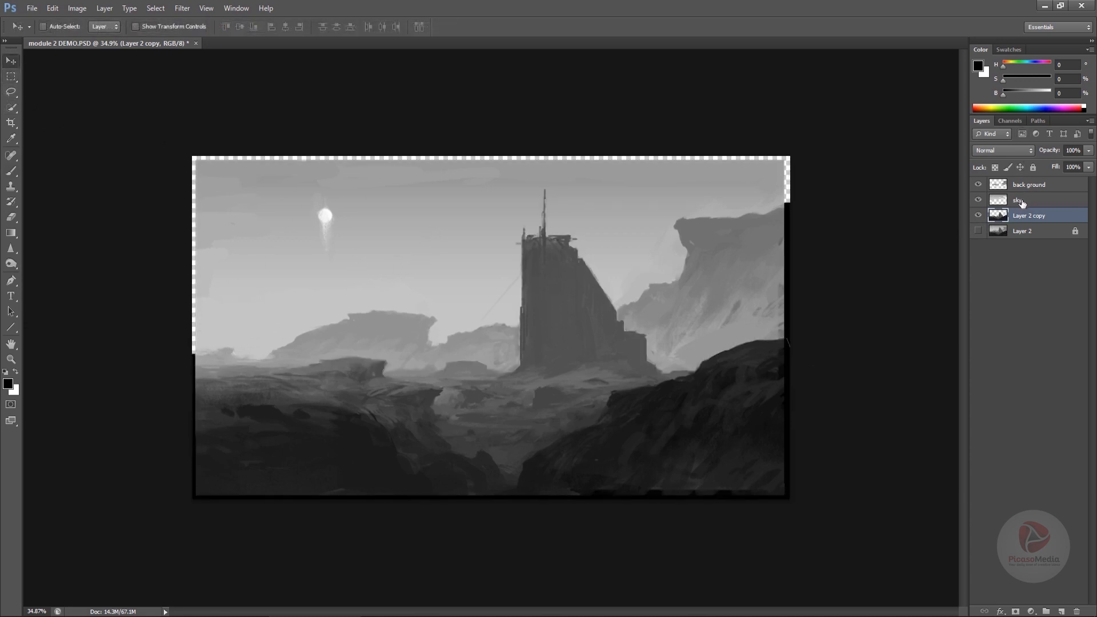
left_click(1018, 201)
mouse_move(1021, 203)
left_mouse_down()
mouse_move(1034, 222)
mouse_move(1032, 187)
mouse_move(1027, 211)
left_mouse_up()
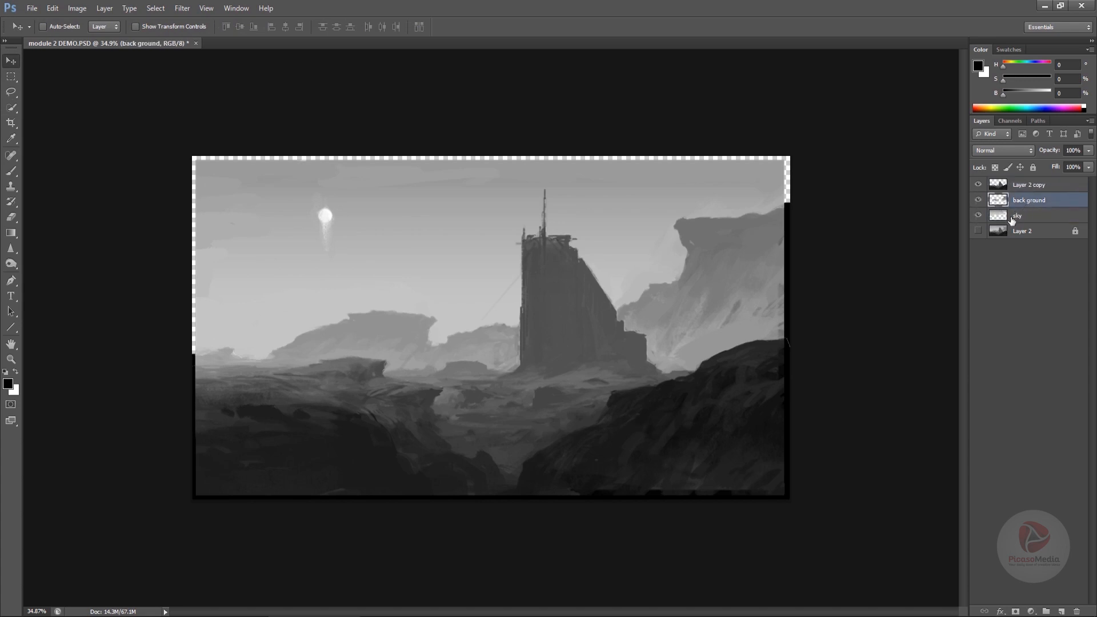
- Select the sky layer and open the natural-gas reference photo from the references folder in Photoshop
left_click(1013, 220)
key("c")
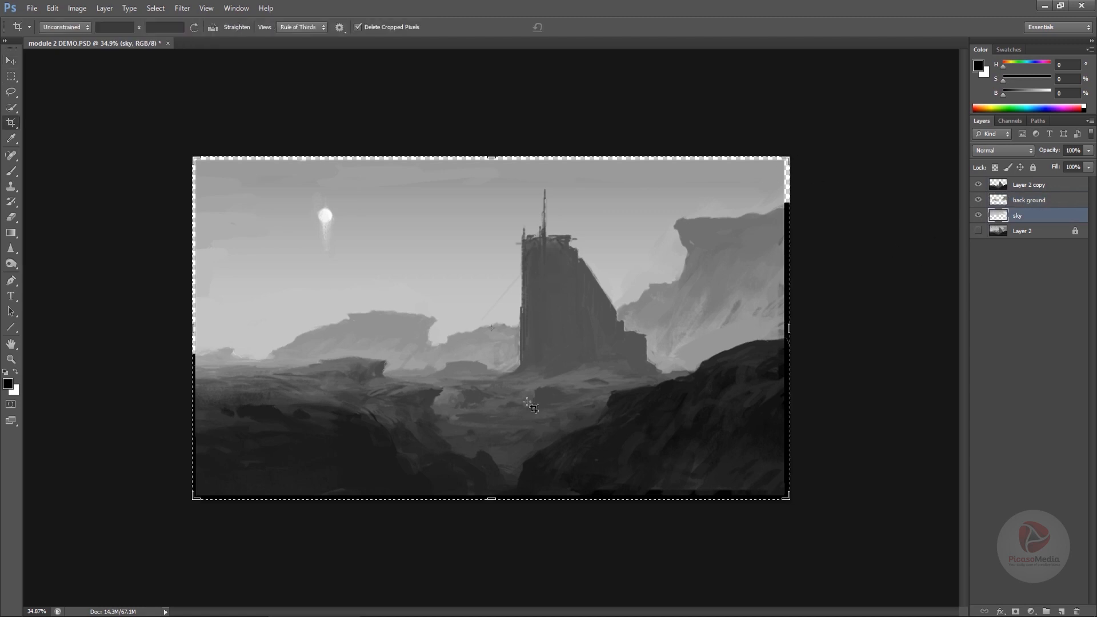
key("v")
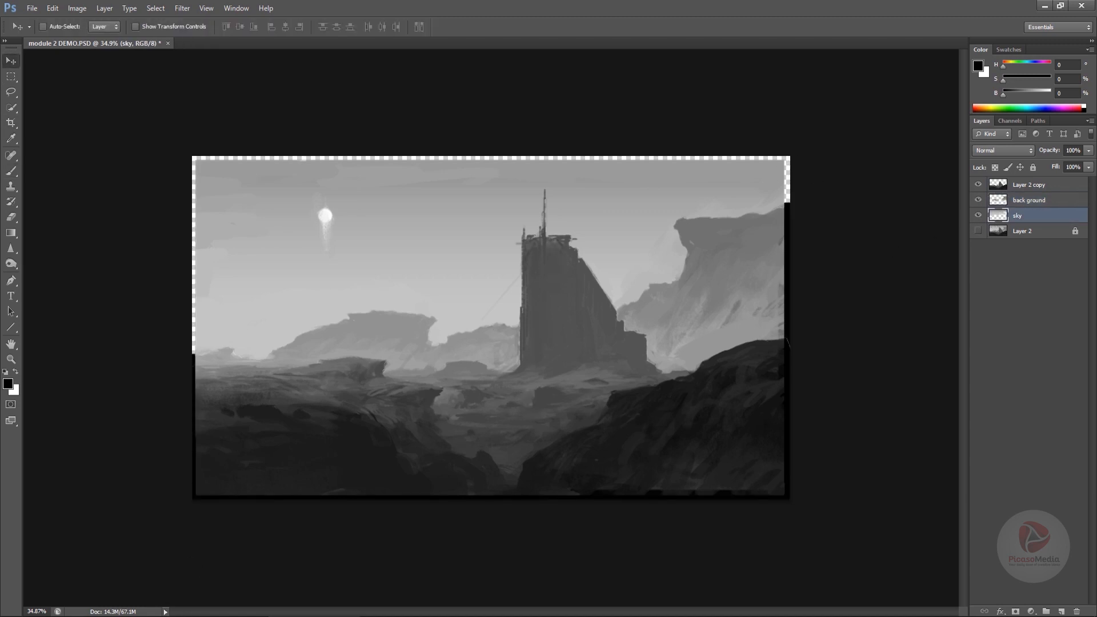
key("alt+Tab")
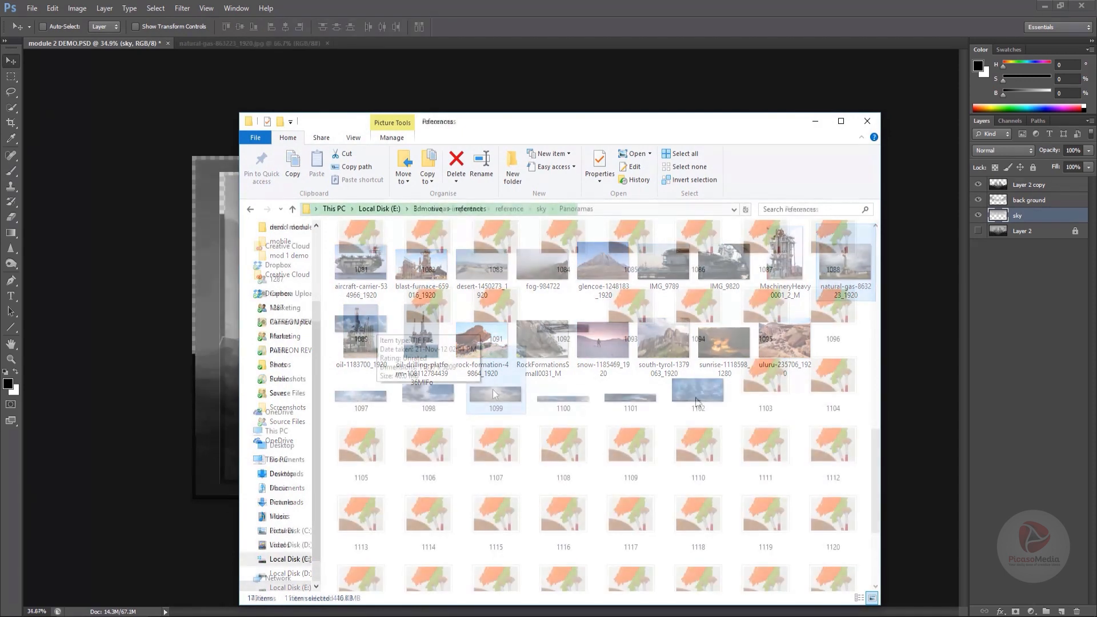
left_click_drag(493, 390, 519, 43)
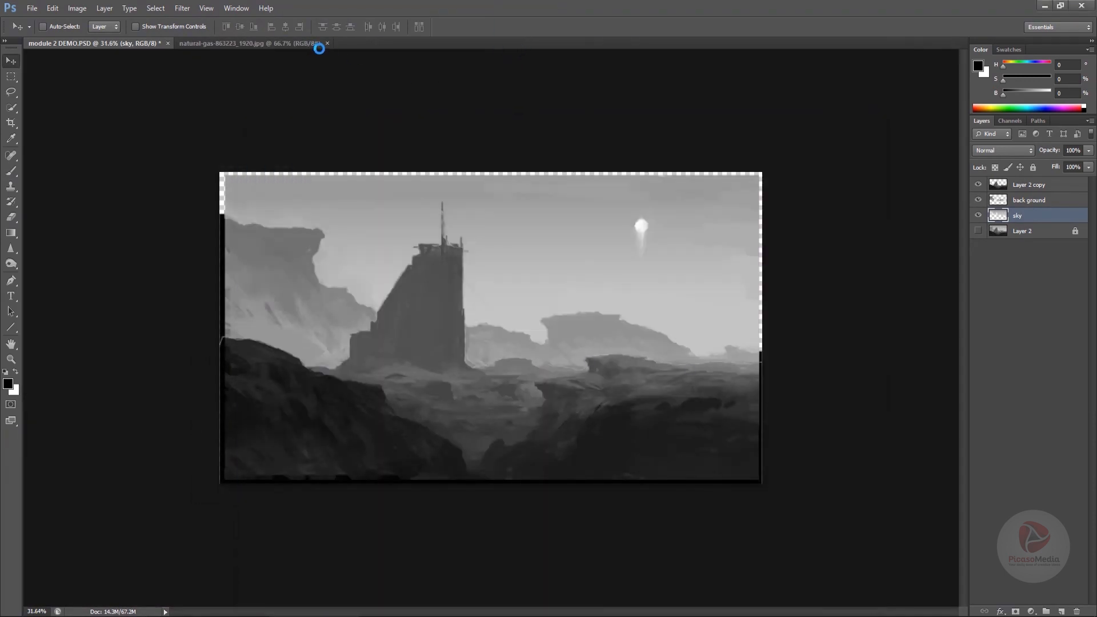
- Close the natural-gas reference and bring the 1099.tif cloud panorama into the painting as a new layer
left_click(325, 45)
left_click(327, 43)
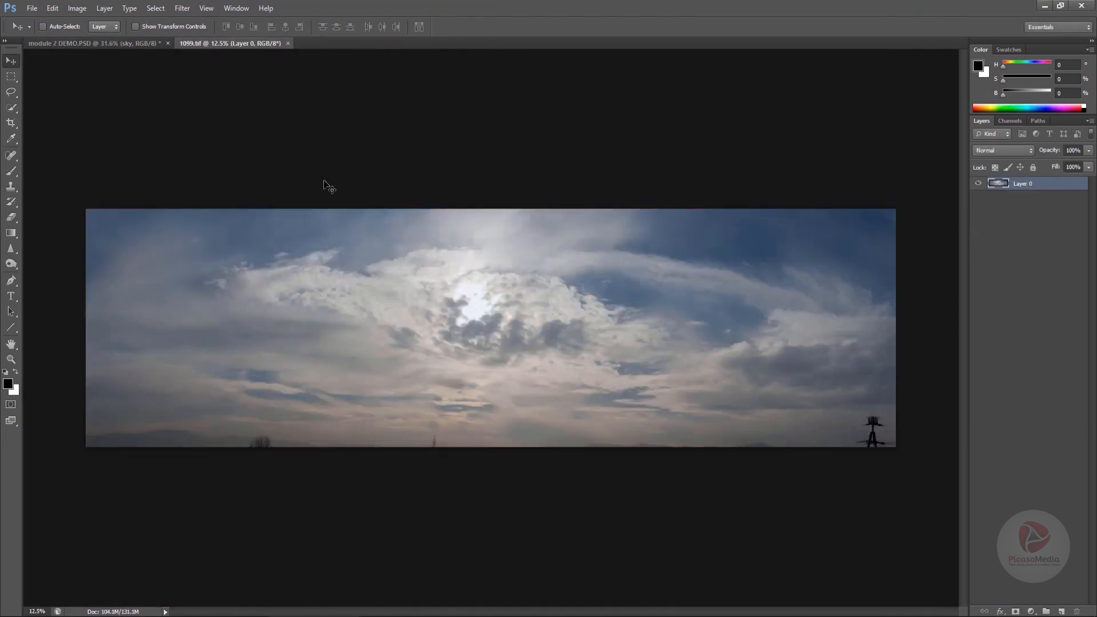
left_click_drag(217, 231, 400, 246)
- Desaturate the new cloud layer to greyscale with Hue/Saturation
key("ctrl+u")
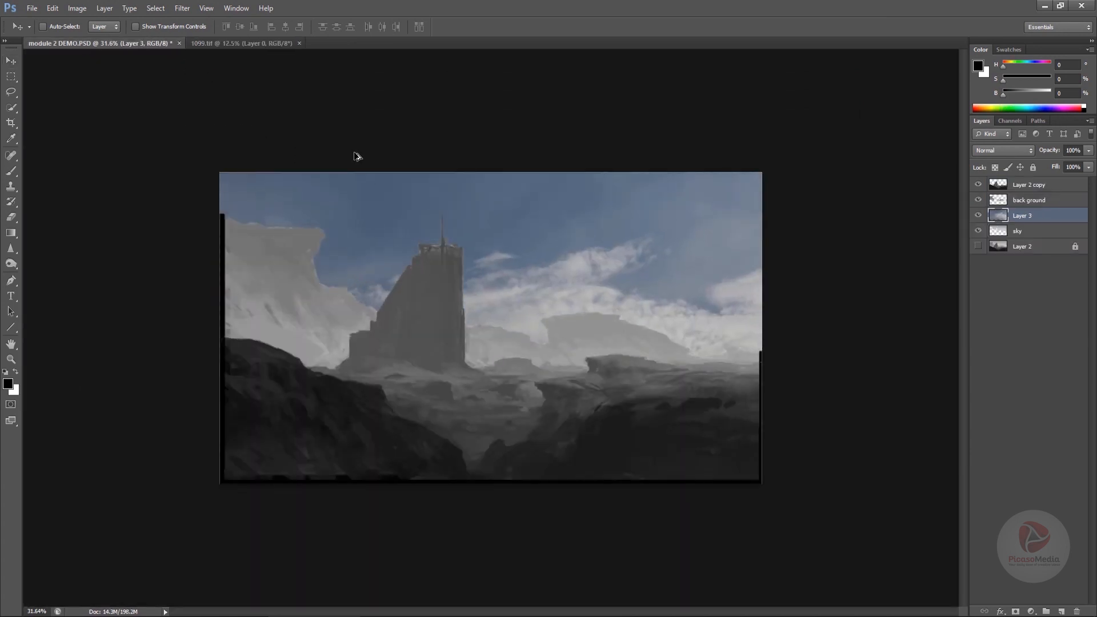
left_click_drag(875, 303, 817, 303)
left_click(1010, 216)
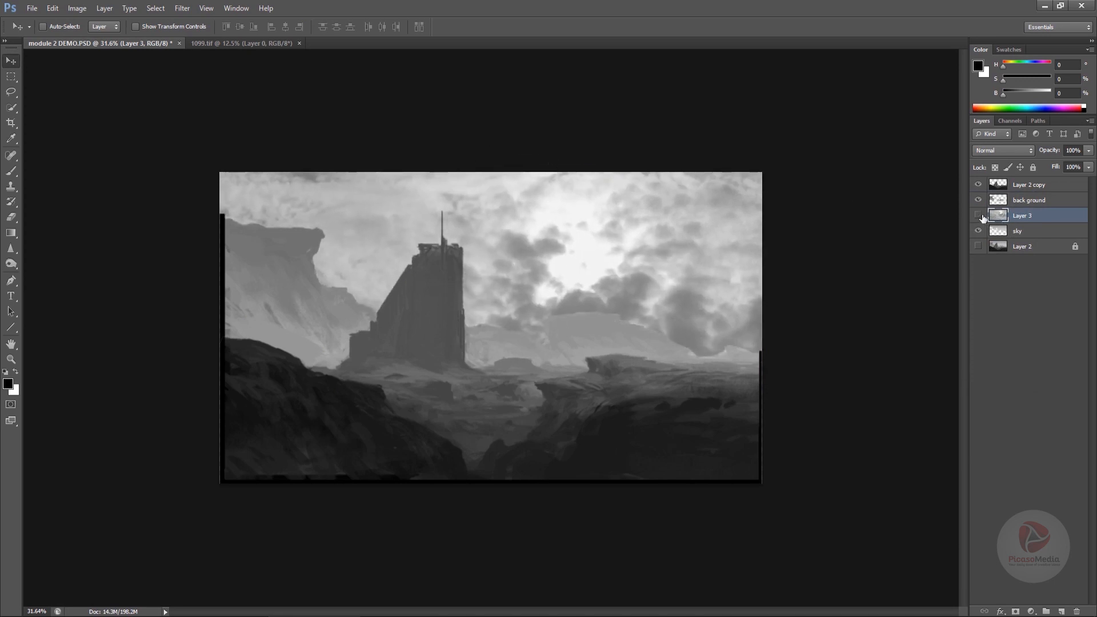
- Reposition the cloud layer and scale it down to about 53% with Free Transform
left_click(979, 216)
left_click(978, 216)
left_click_drag(724, 310, 580, 194)
key("ctrl+t")
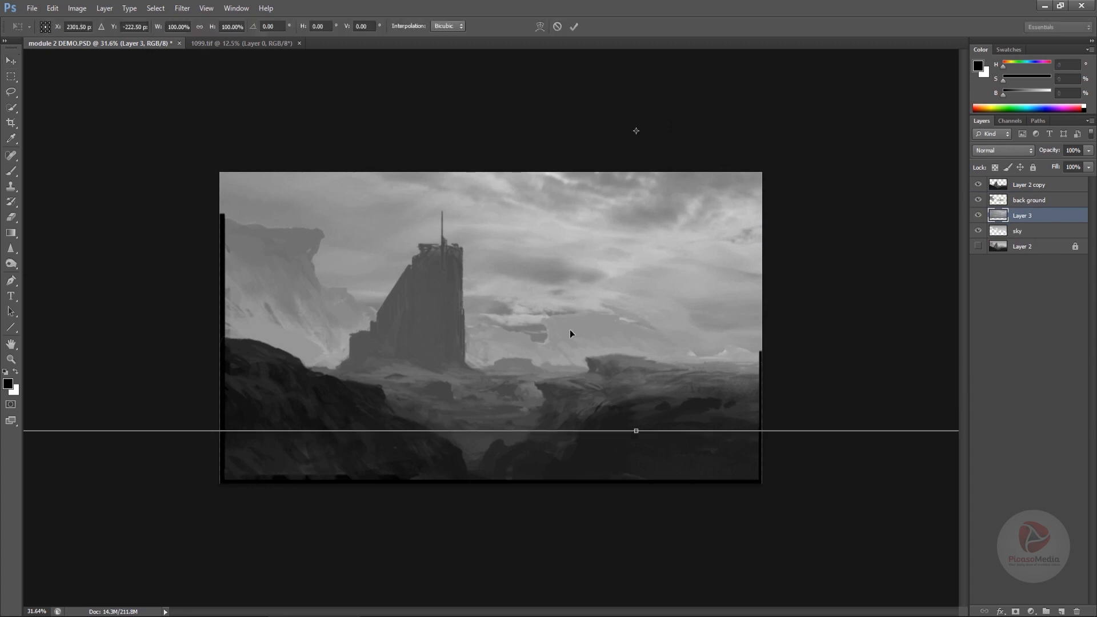
left_click_drag(600, 321, 532, 318)
left_click_drag(803, 192, 674, 232)
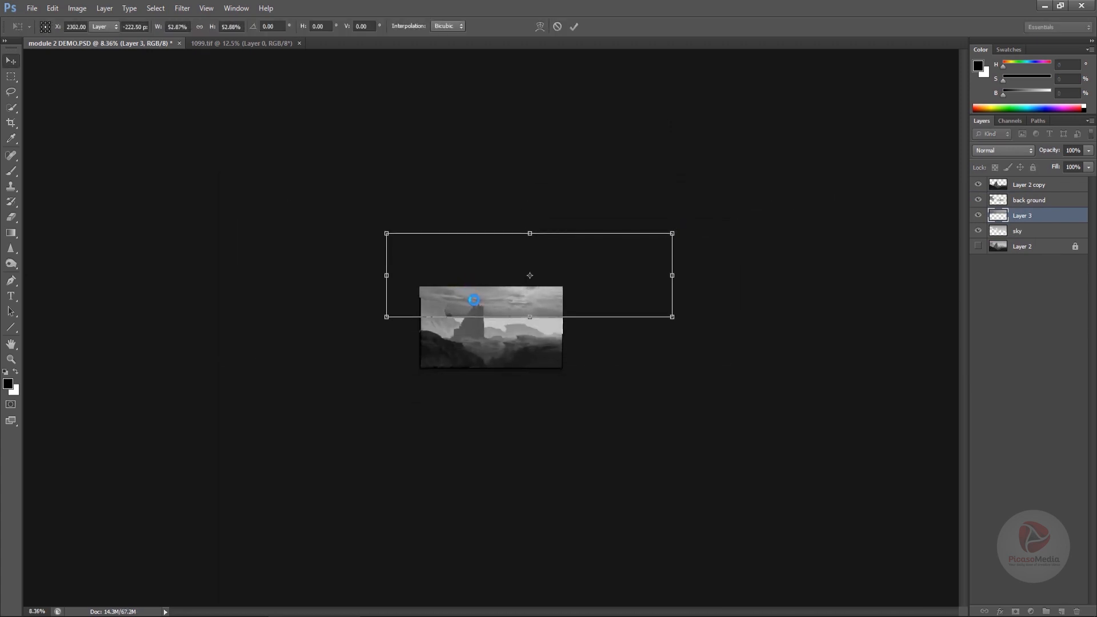
double_click(474, 299)
left_click_drag(473, 299, 564, 360)
- Cycle through blend modes for the cloud layer and settle on Overlay
left_click(983, 152)
left_click(985, 188)
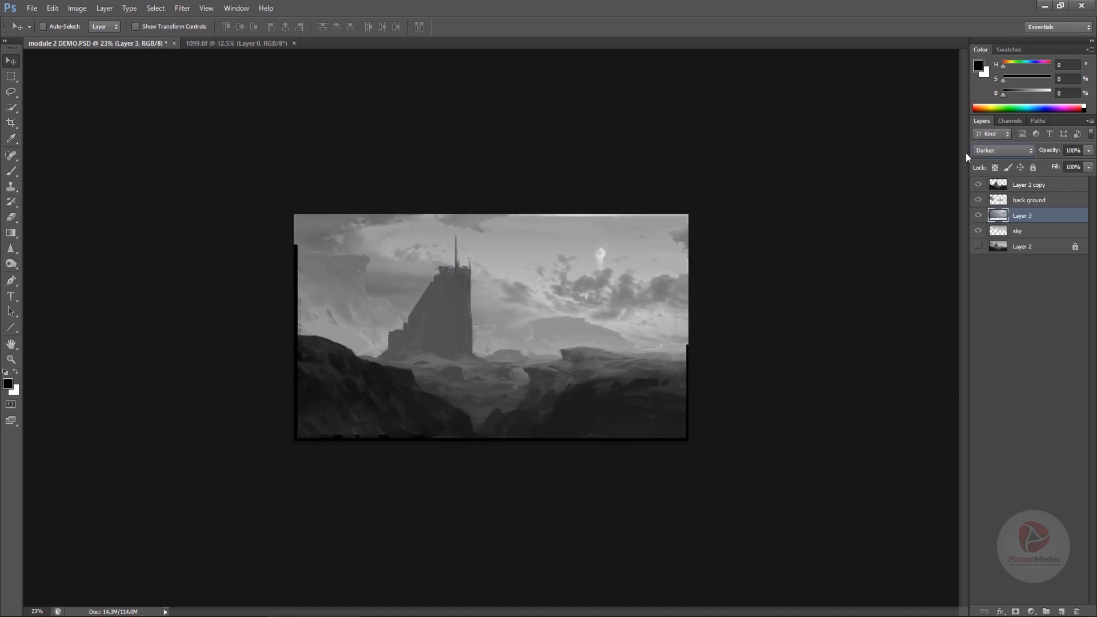
key("Down")
key("Down")
key("Down")
key("Down")
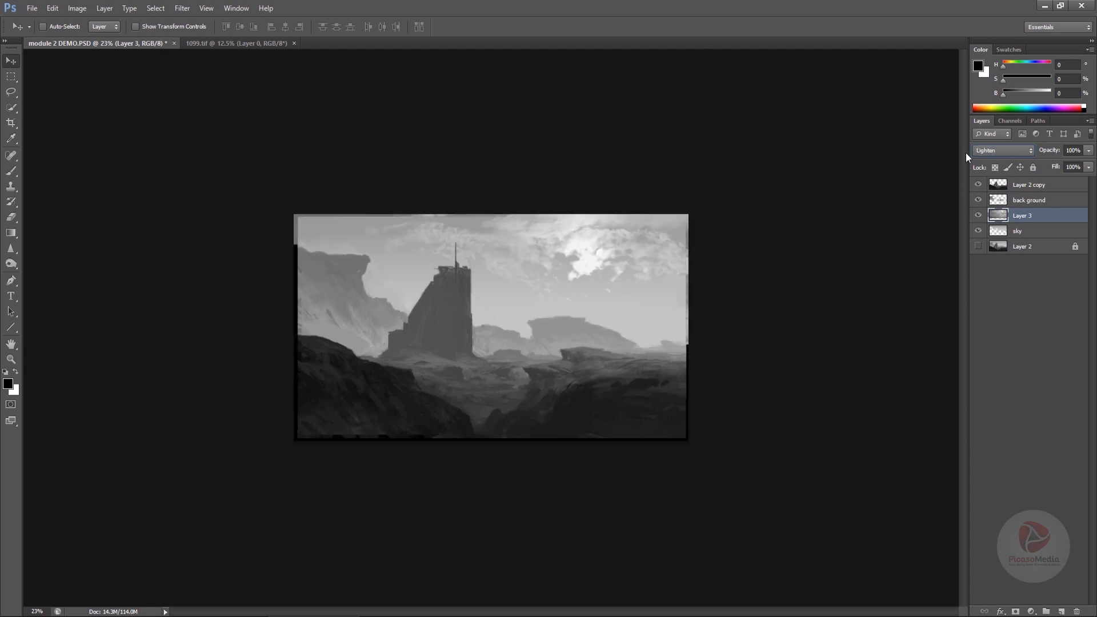
key("Up")
key("Down")
key("Down")
key("Down")
key("Down")
key("Down")
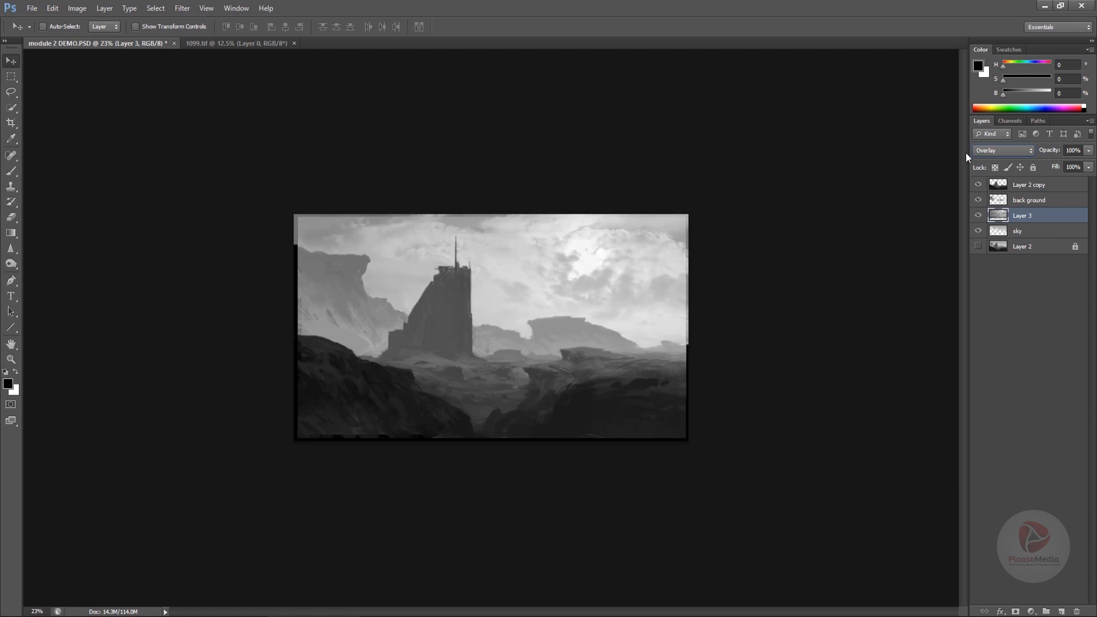
- Move the cloud layer, squash it vertically to about 62% height, and flip the canvas horizontally
left_click_drag(557, 322, 605, 298)
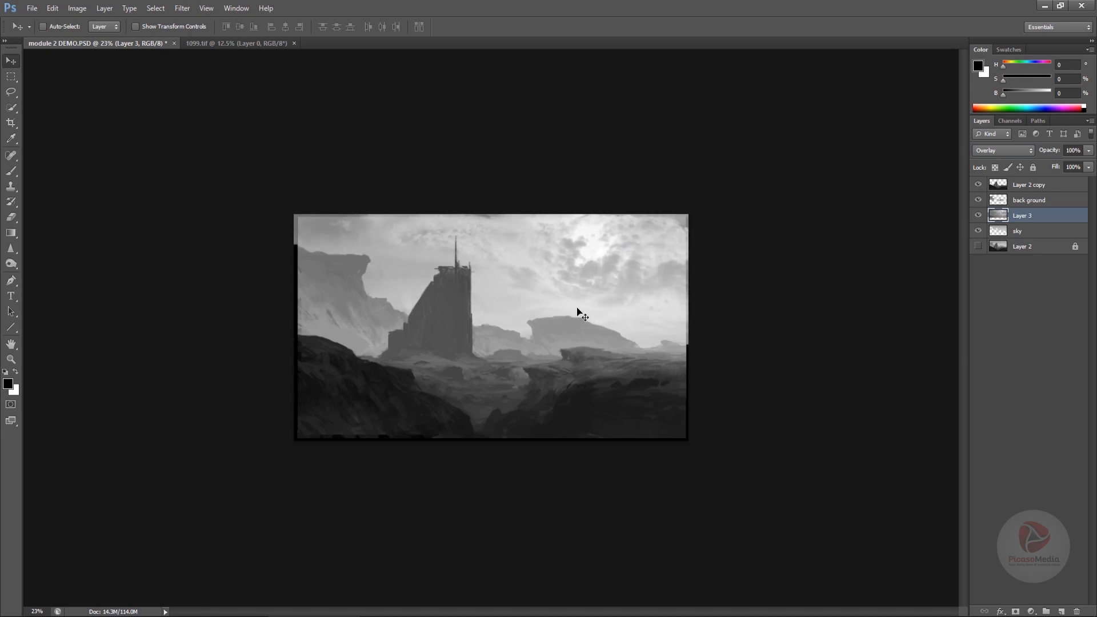
key("ctrl+t")
left_click_drag(608, 152, 608, 214)
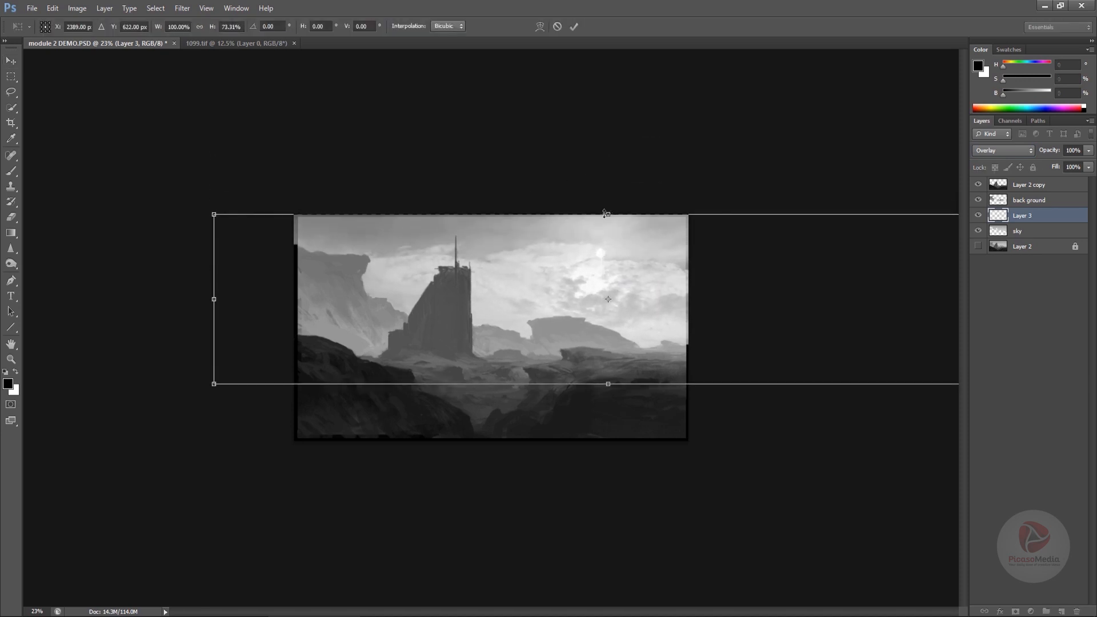
left_click_drag(609, 385, 608, 358)
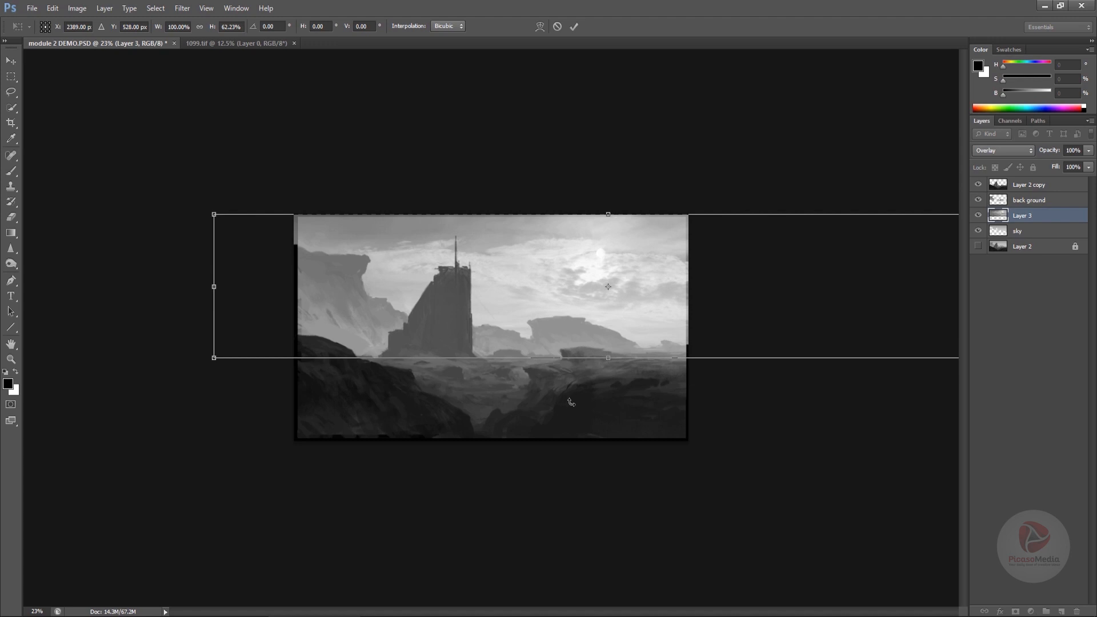
key("Return")
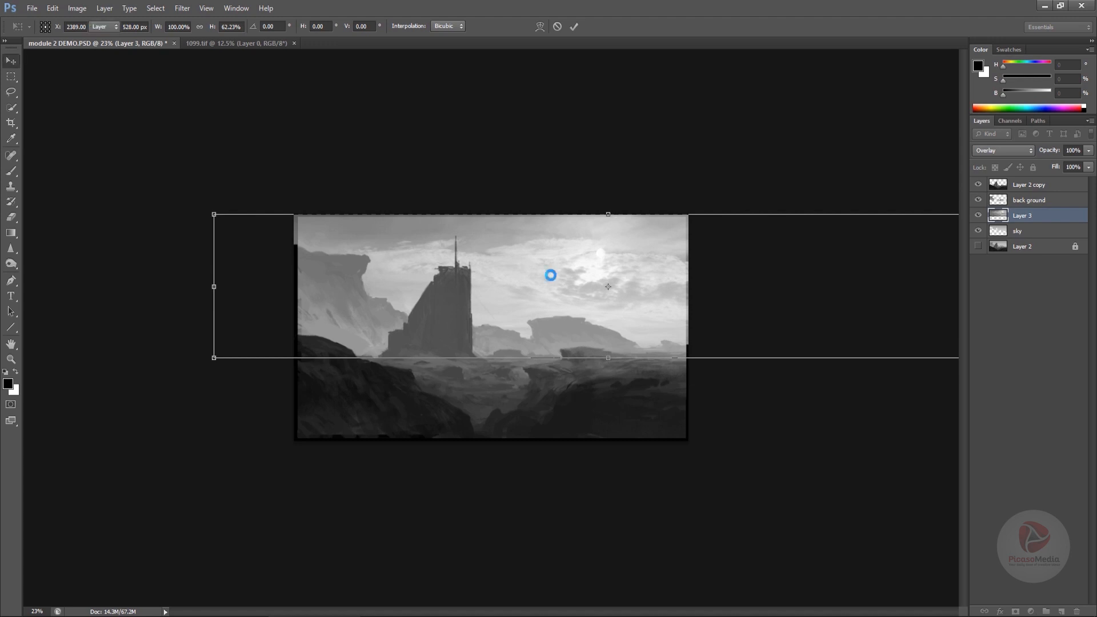
key("ctrl+shift+h")
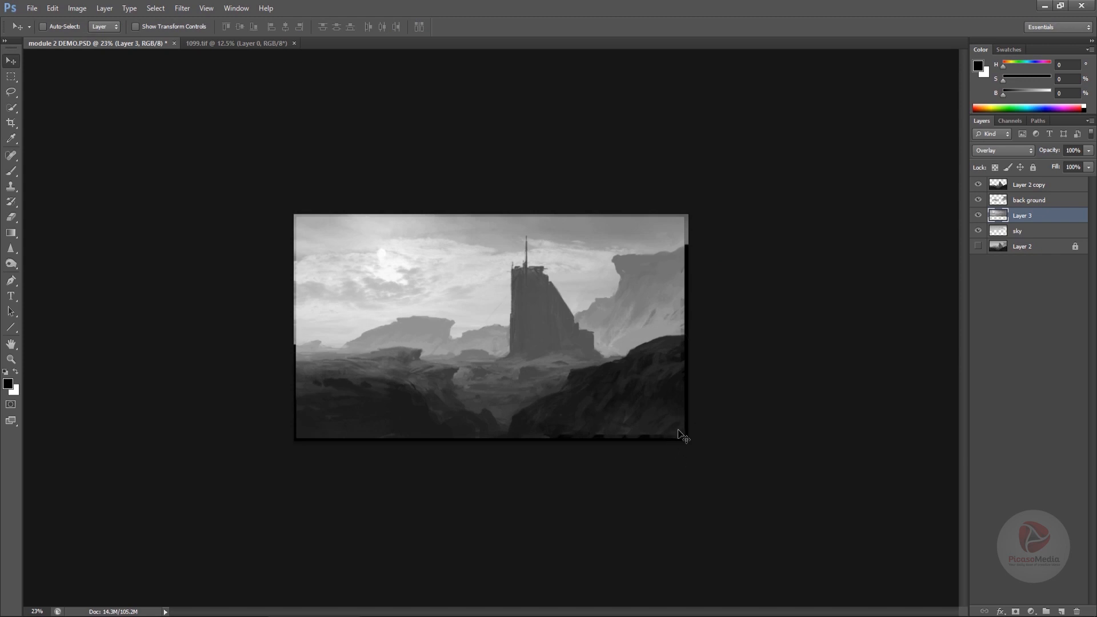
- Add a new layer and pick a large cloud brush of about 1057 px
key("ctrl+alt+shift+n")
key("b")
left_click(605, 339, "alt")
right_click(542, 338)
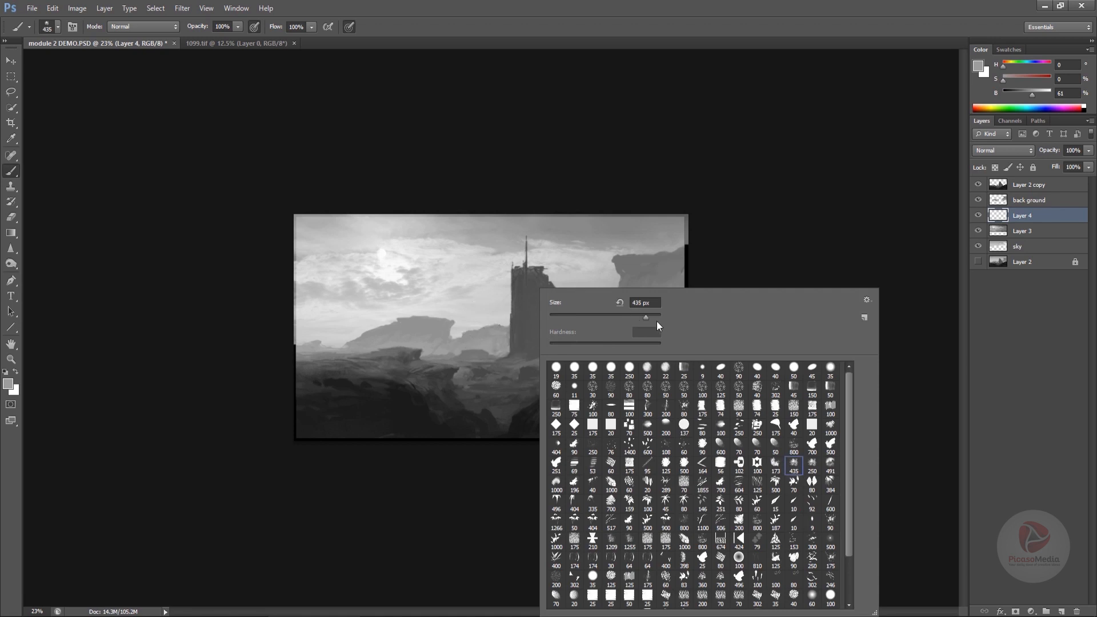
left_click(596, 229, "alt")
left_click_drag(598, 260, 640, 282)
left_click_drag(503, 290, 461, 318)
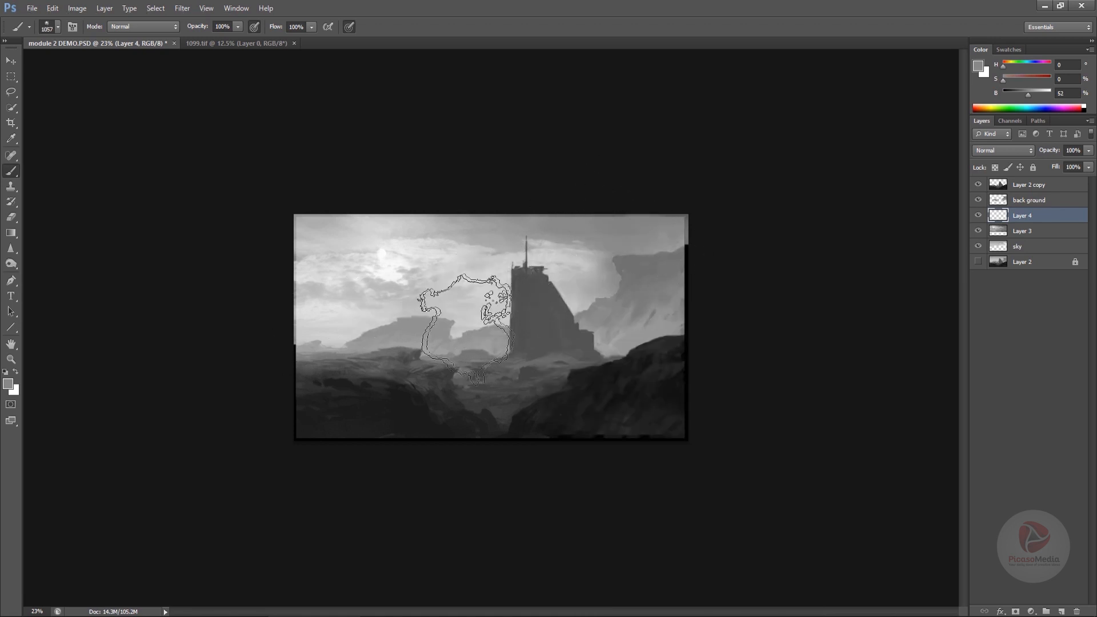
- Paint soft cloud strokes over the sky, sampling greys, then delete the painted layer
left_click(459, 301, "alt")
mouse_move(341, 309)
left_mouse_down()
mouse_move(377, 304)
mouse_move(346, 308)
left_mouse_up()
left_click_drag(429, 294, 460, 294)
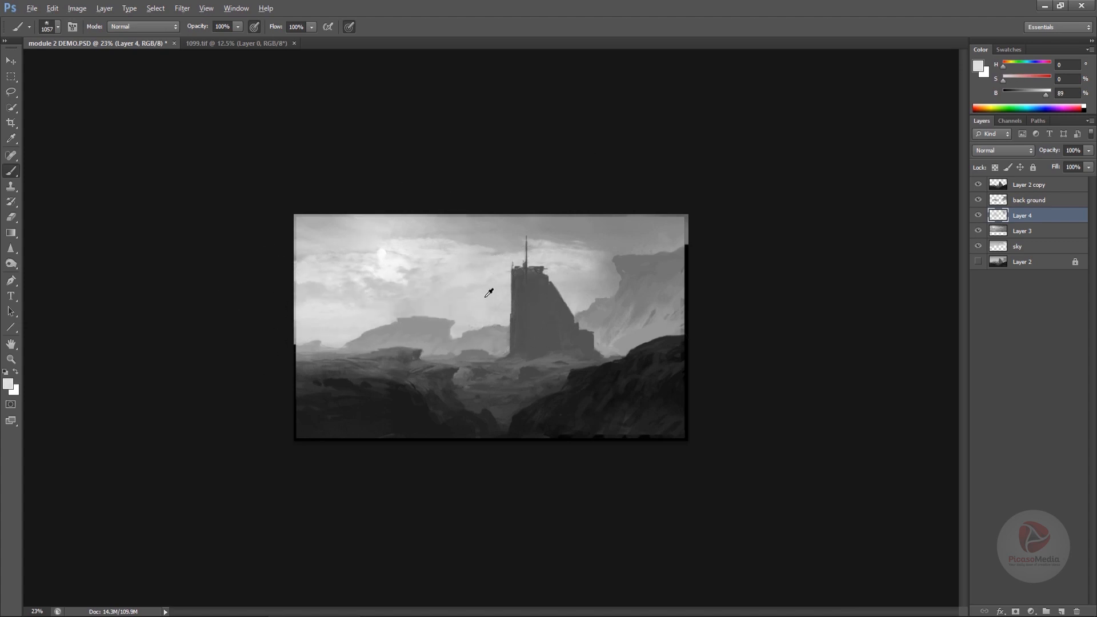
left_click(553, 229, "alt")
left_click_drag(609, 235, 513, 224)
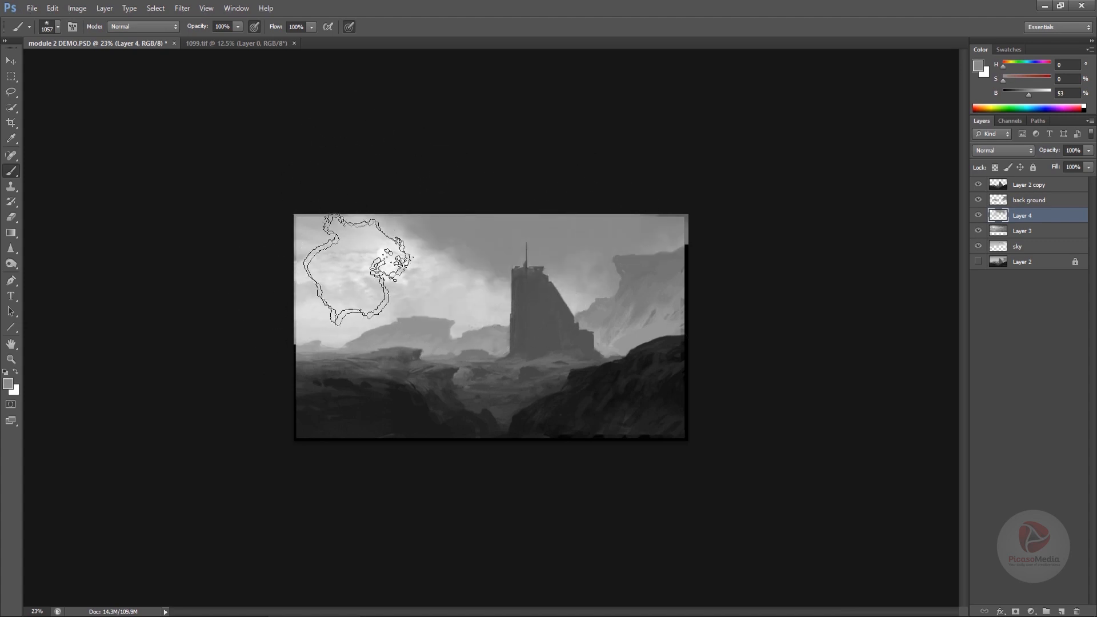
left_click(452, 285, "alt")
left_click(601, 233, "alt")
mouse_move(605, 228)
left_mouse_down("alt")
mouse_move(569, 237)
mouse_move(580, 246)
left_mouse_up("alt")
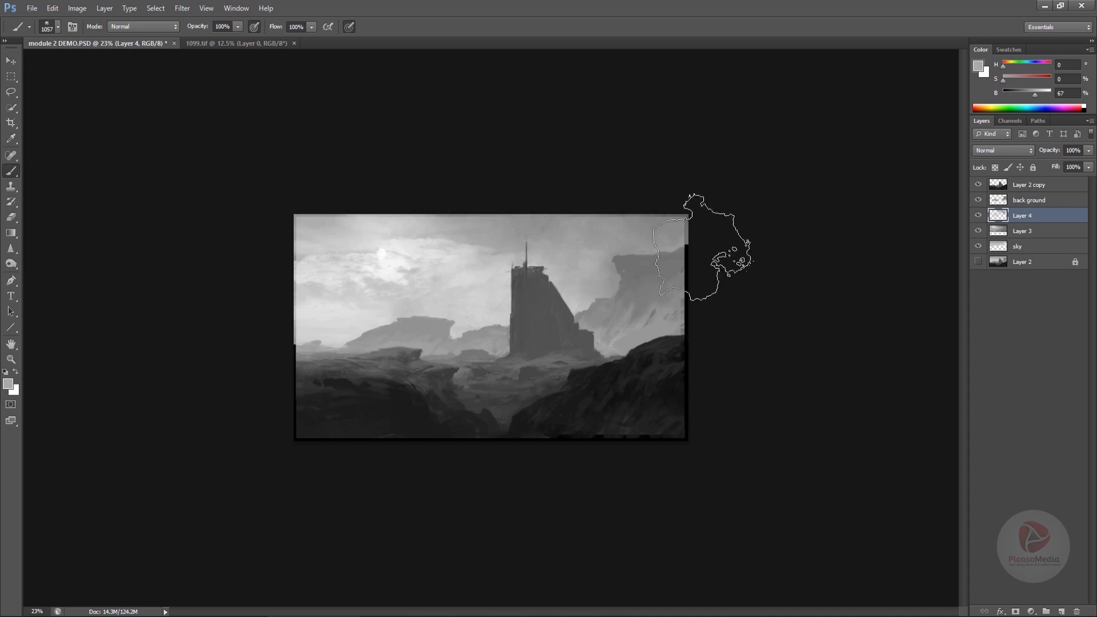
left_click(430, 264, "alt")
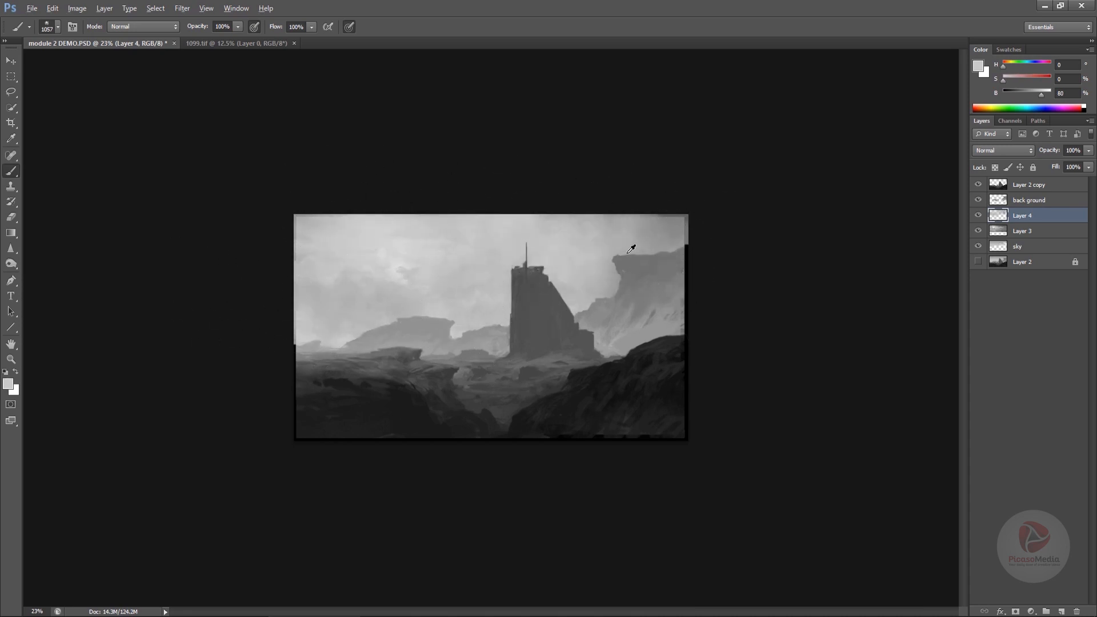
left_click(644, 236, "alt")
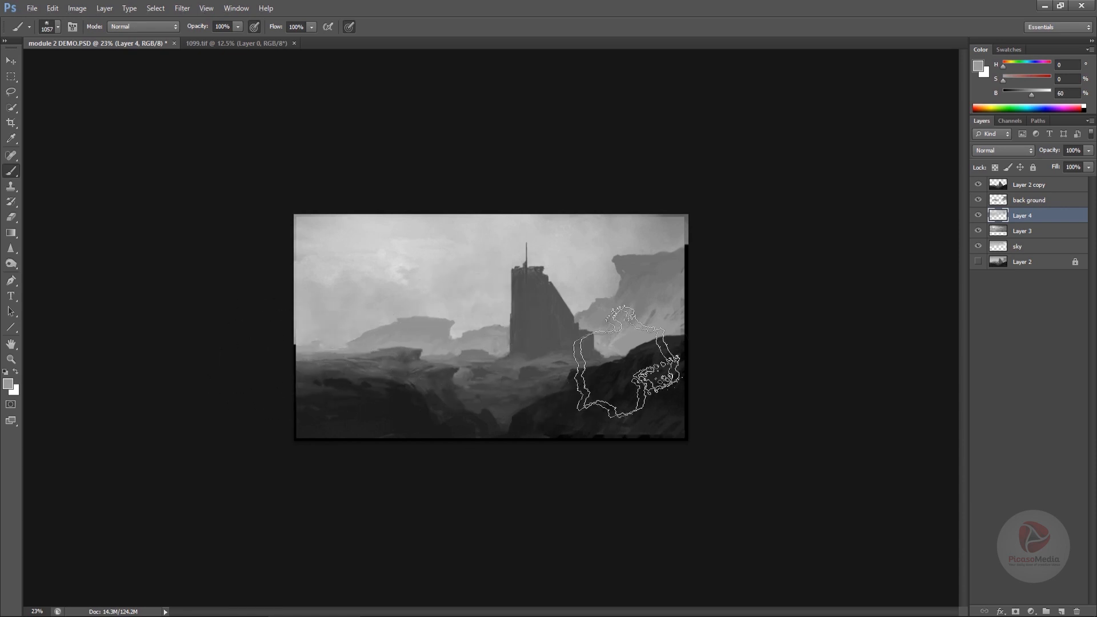
left_click(403, 370, "alt")
left_click(351, 333, "alt")
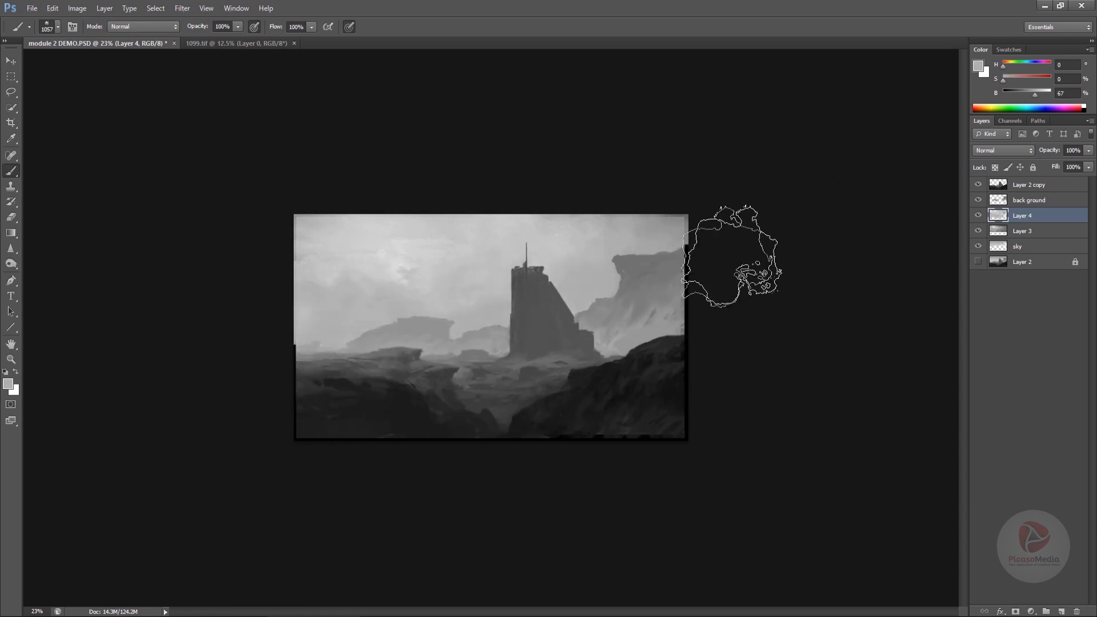
left_click(678, 274, "alt")
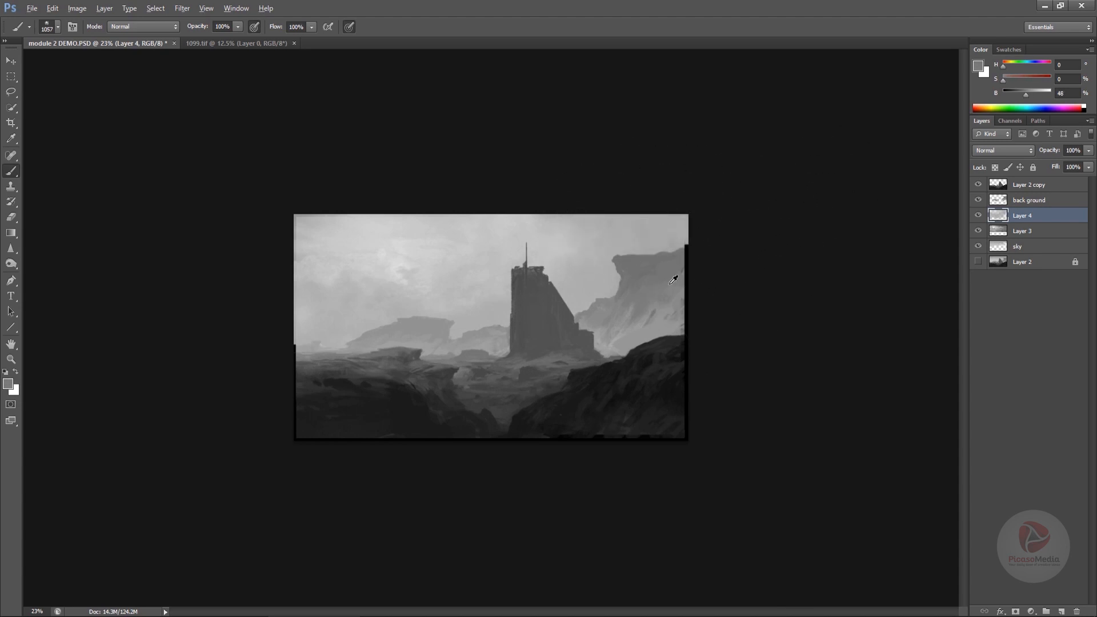
left_click(555, 229, "alt")
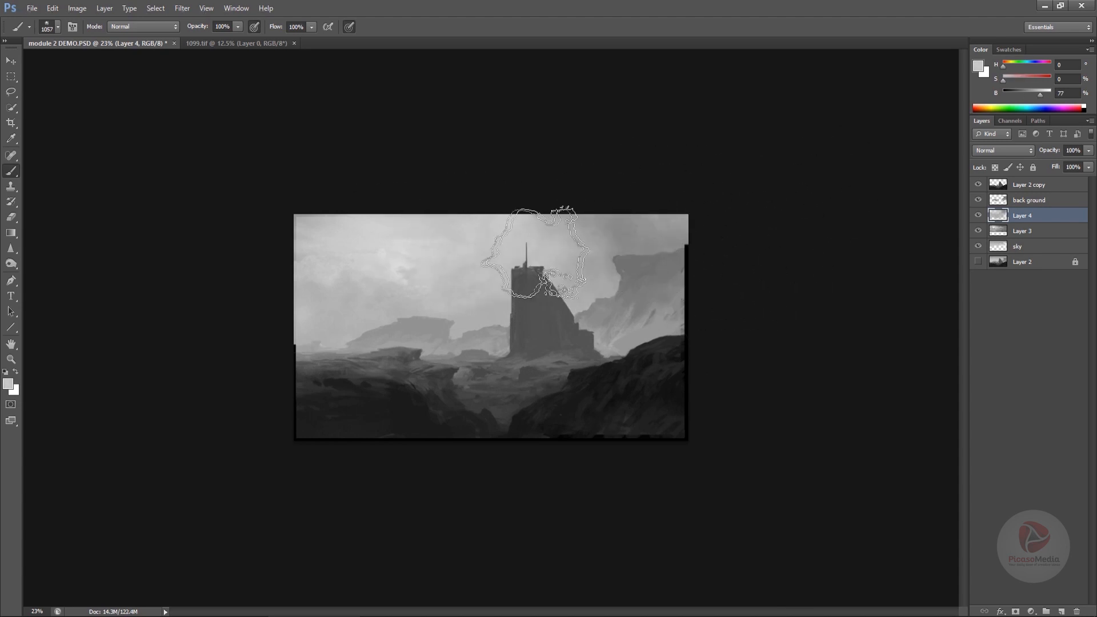
left_click(555, 247, "alt")
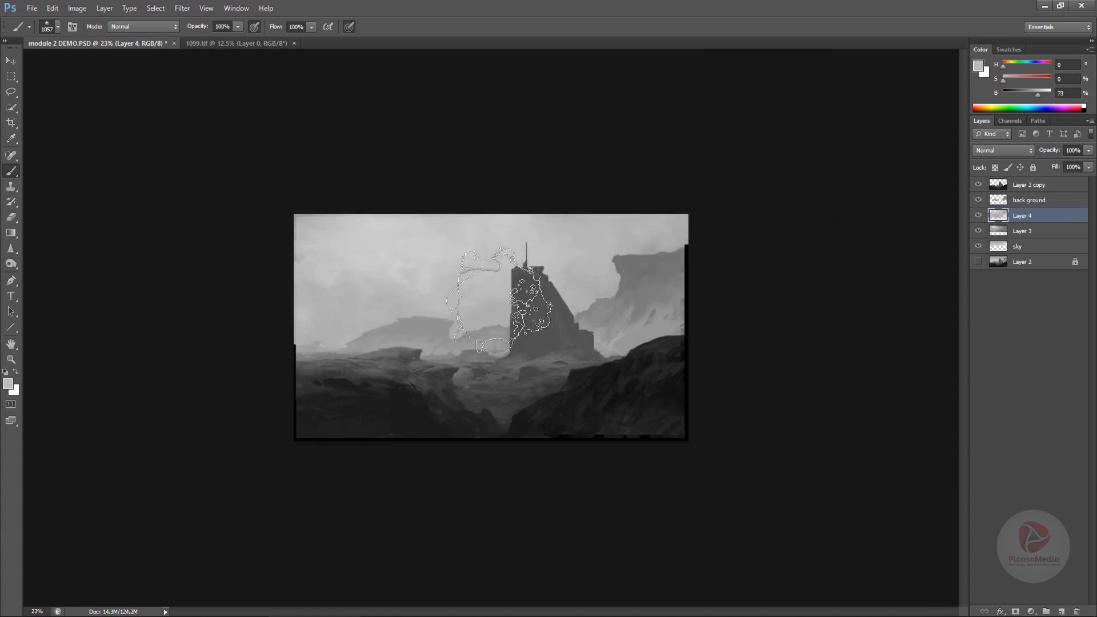
key("v")
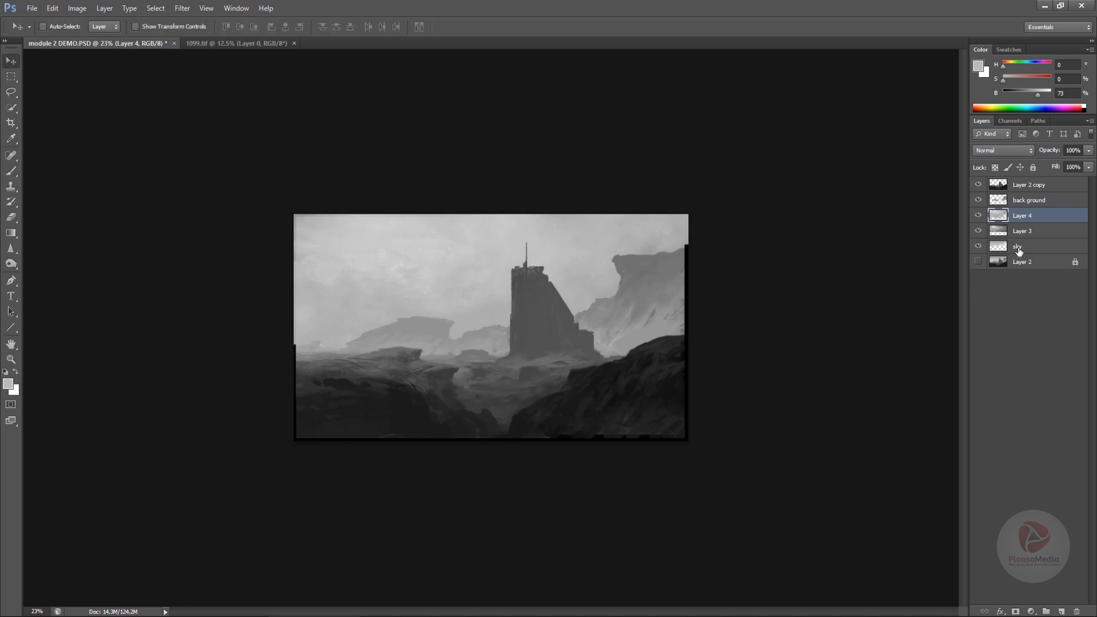
key("Delete")
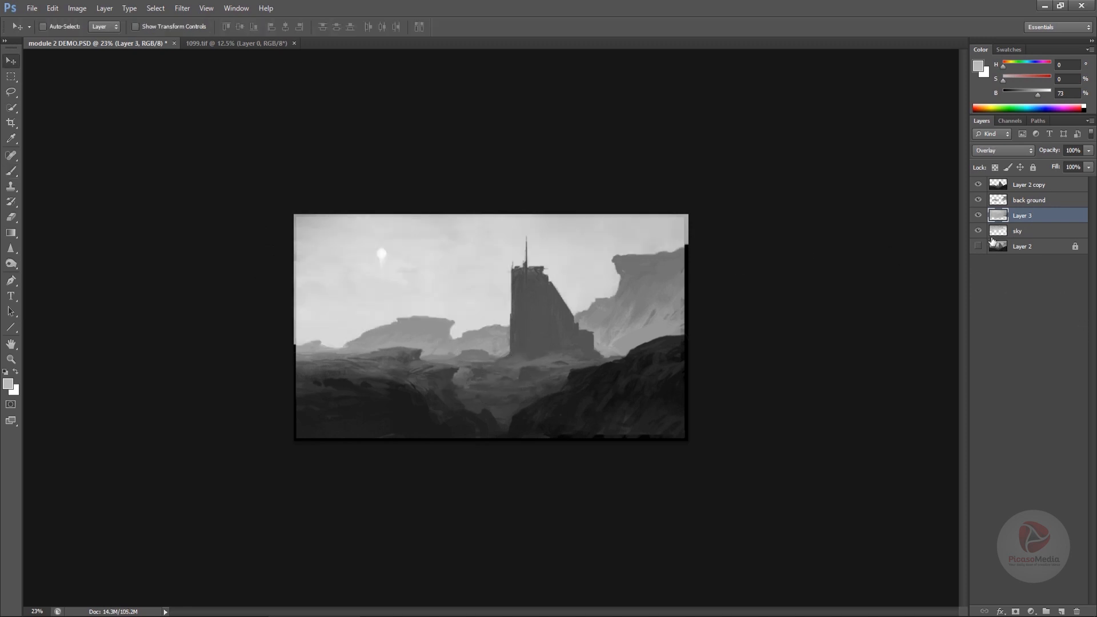
- Set the cloud photo layer's blend mode to Lighten
left_click(994, 149)
left_click(992, 150)
left_click(1011, 150)
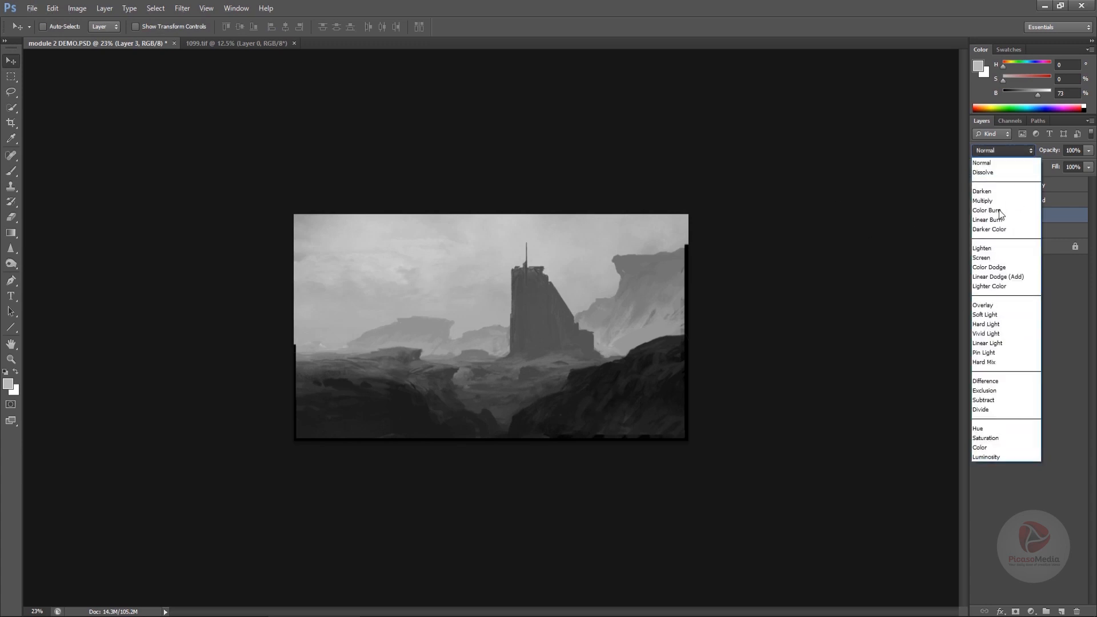
left_click(991, 246)
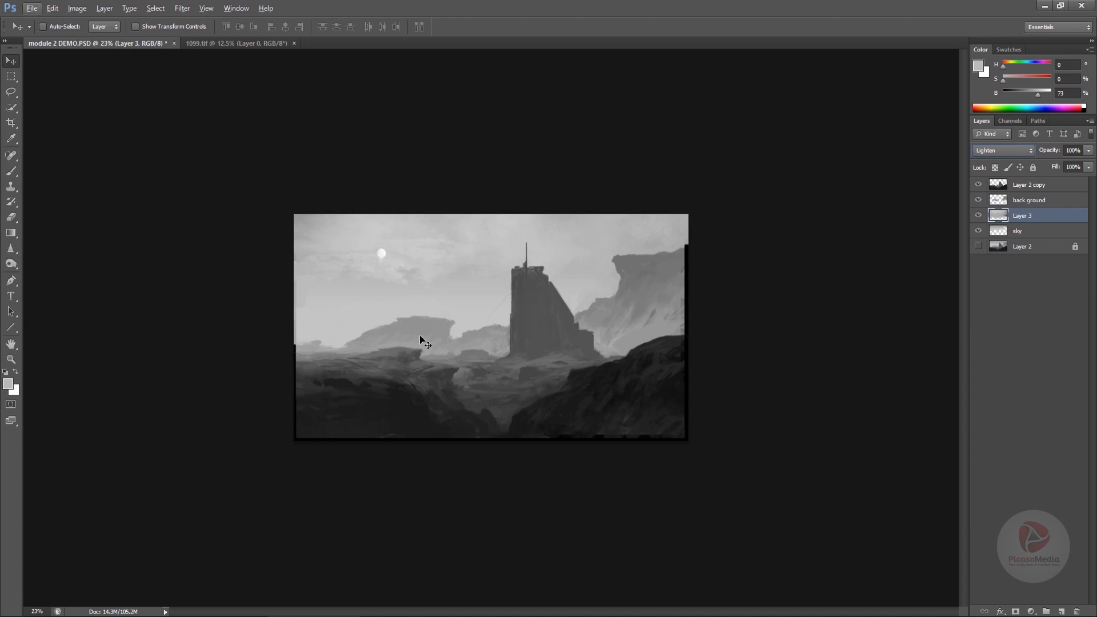
- Add a new layer above it and paint soft cloud strokes across the sky with the cloud brush
key("b")
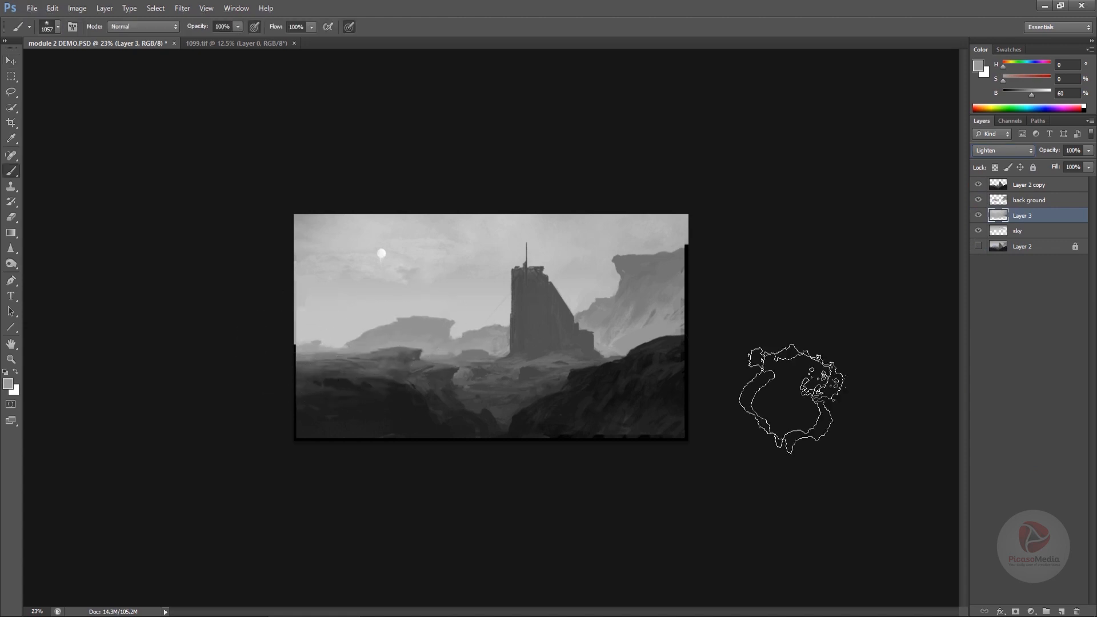
left_click(1063, 612)
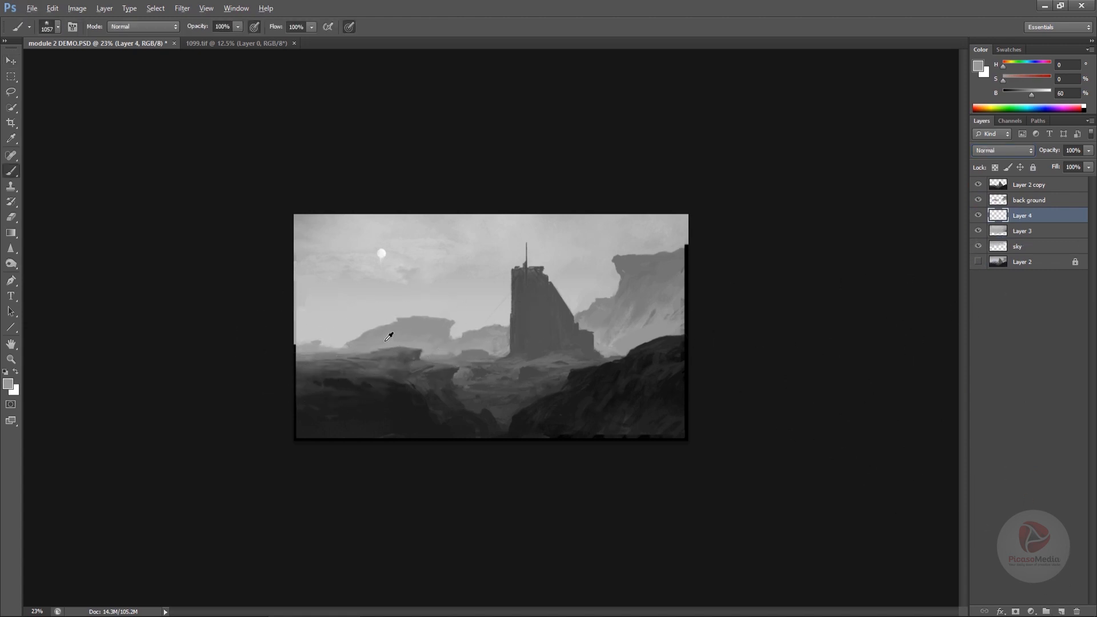
left_click(311, 326, "alt")
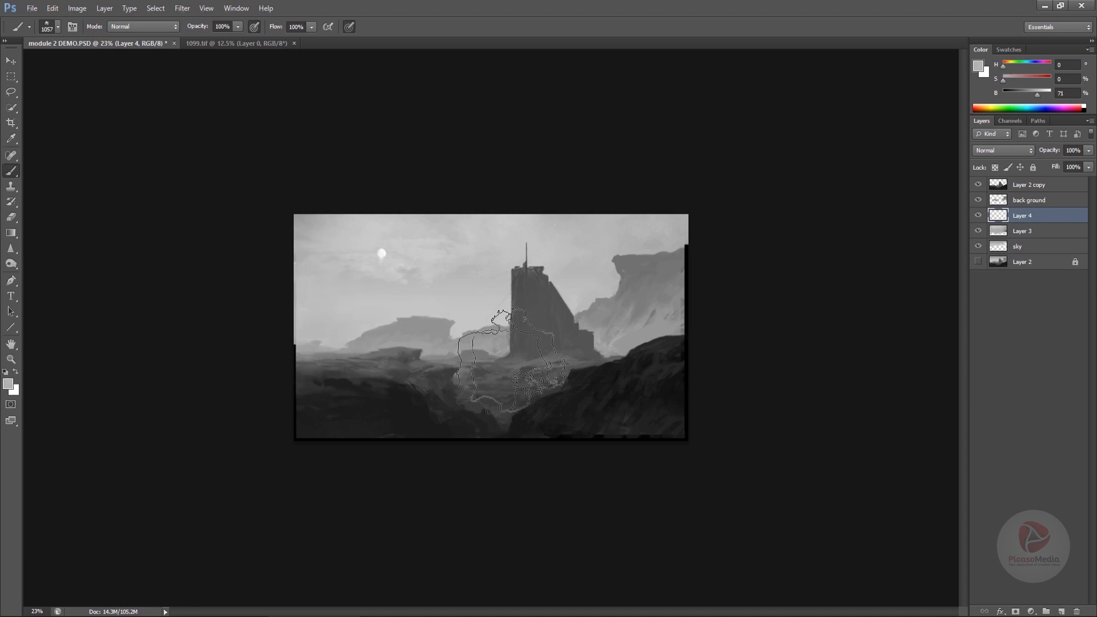
left_click(496, 341, "alt")
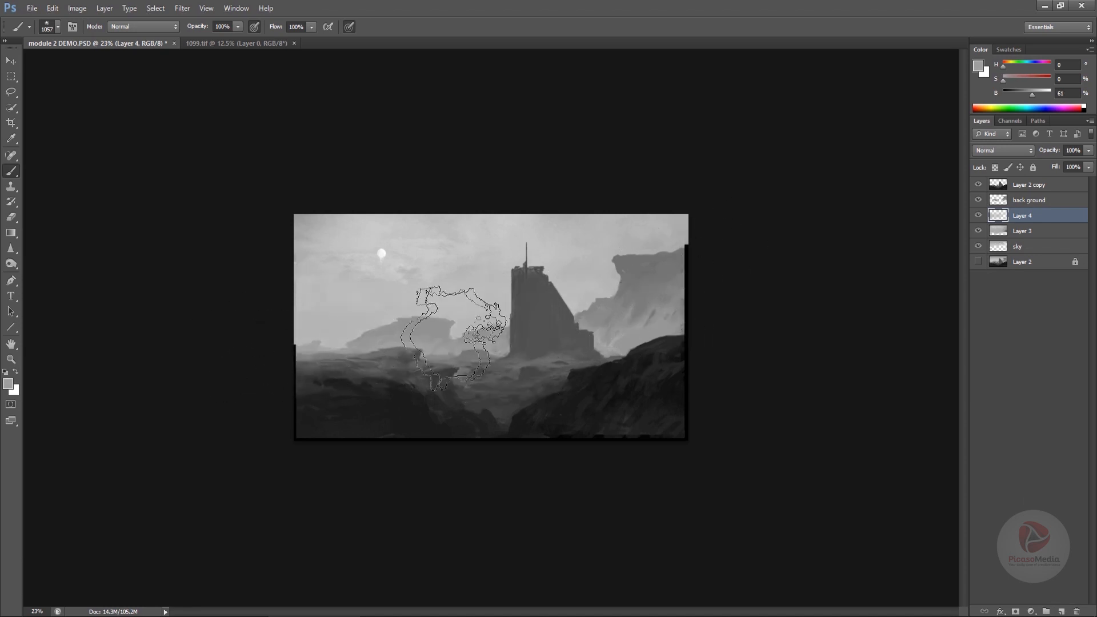
mouse_move(663, 312)
left_mouse_down()
mouse_move(650, 288)
mouse_move(706, 293)
mouse_move(395, 324)
left_mouse_up()
left_click(635, 236, "alt")
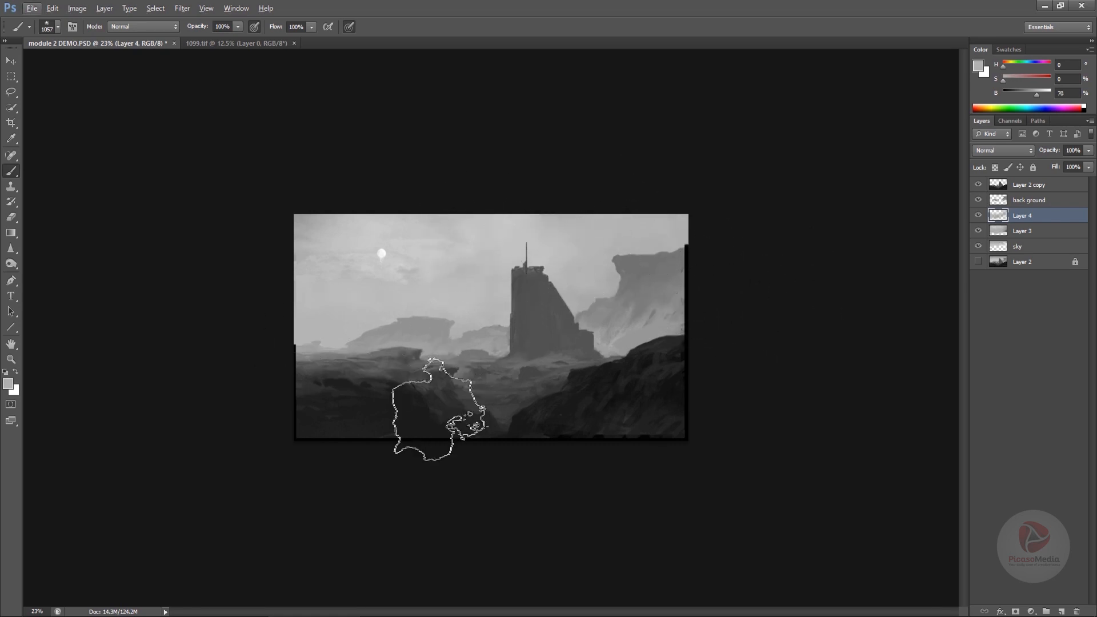
- Reduce the brush to 500 px, dab more cloud detail, and close the 1099.tif reference
left_click(405, 279, "alt")
key("bracketleft")
key("bracketleft")
key("bracketleft")
key("bracketleft")
key("bracketleft")
key("bracketleft")
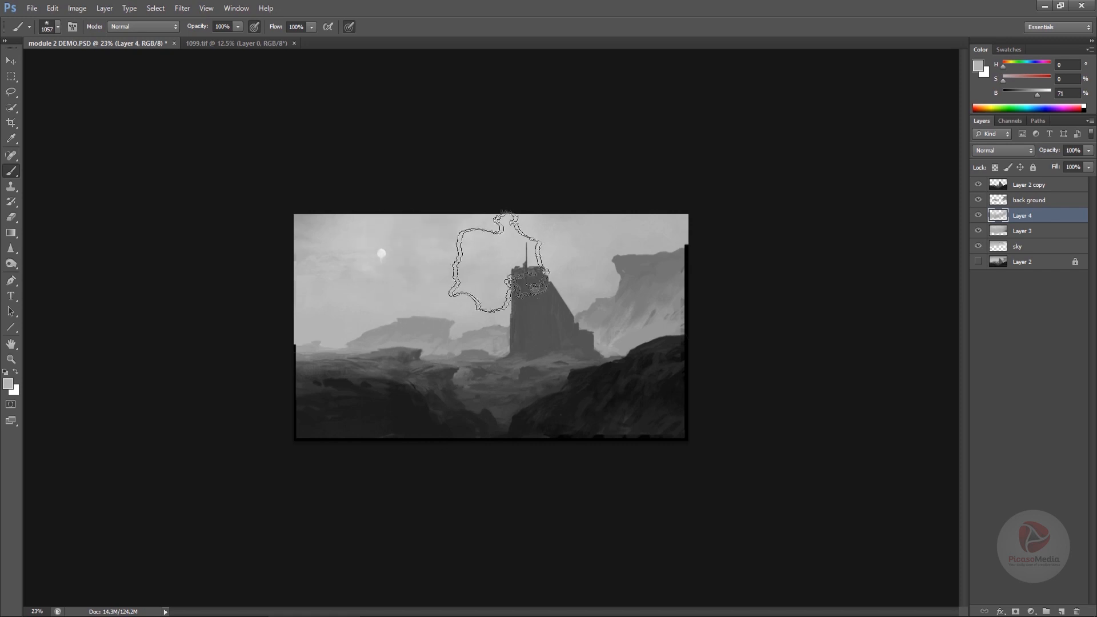
left_click(409, 272, "alt")
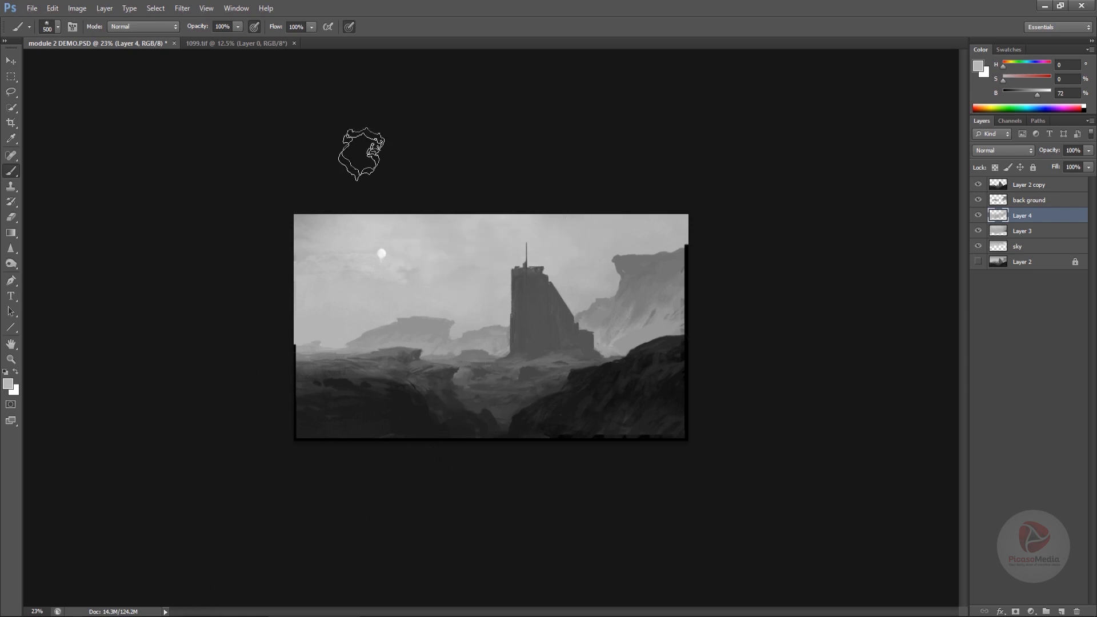
left_click(294, 45)
key("v")
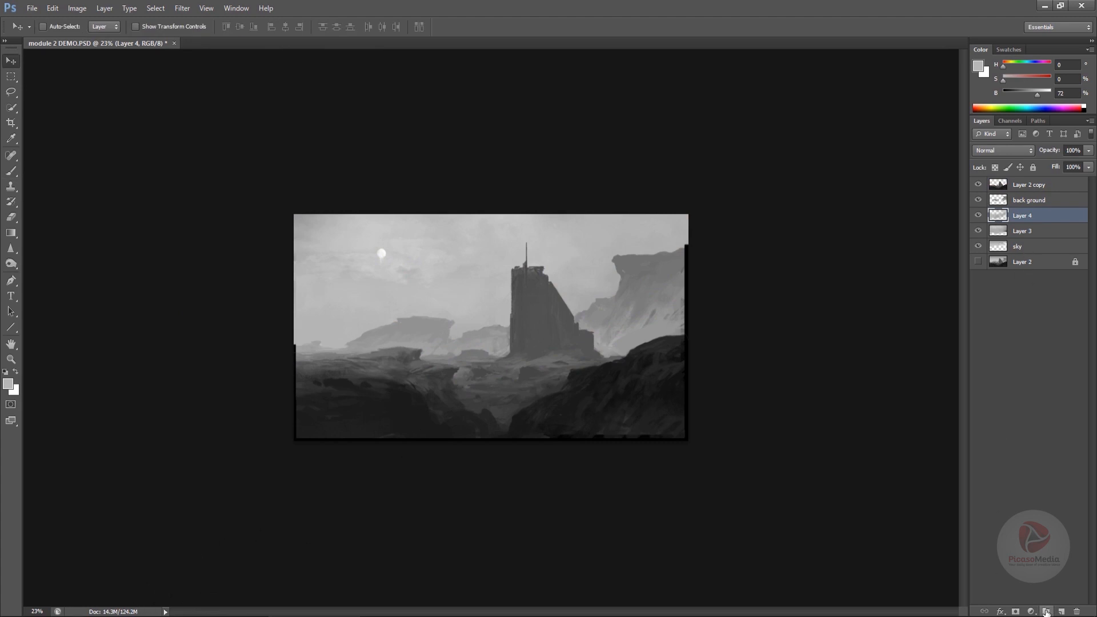
- Group Layer 4, Layer 3 and the sky layer together and rename the group sky
left_click(1028, 230, "shift")
left_click(1029, 247, "shift")
key("ctrl+g")
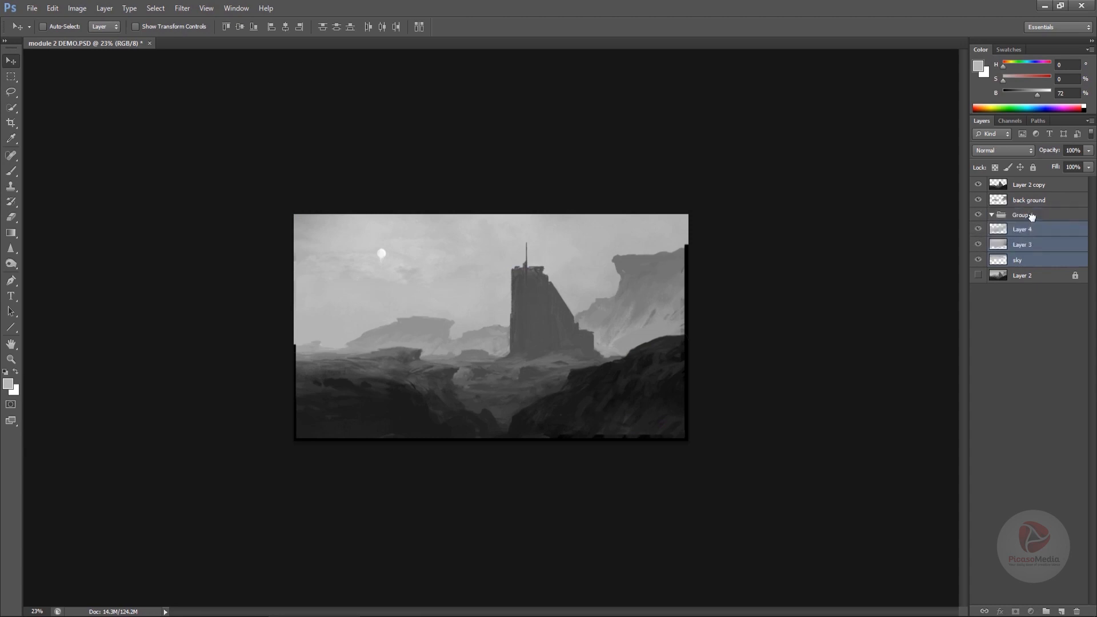
left_click(992, 215)
double_click(1012, 217)
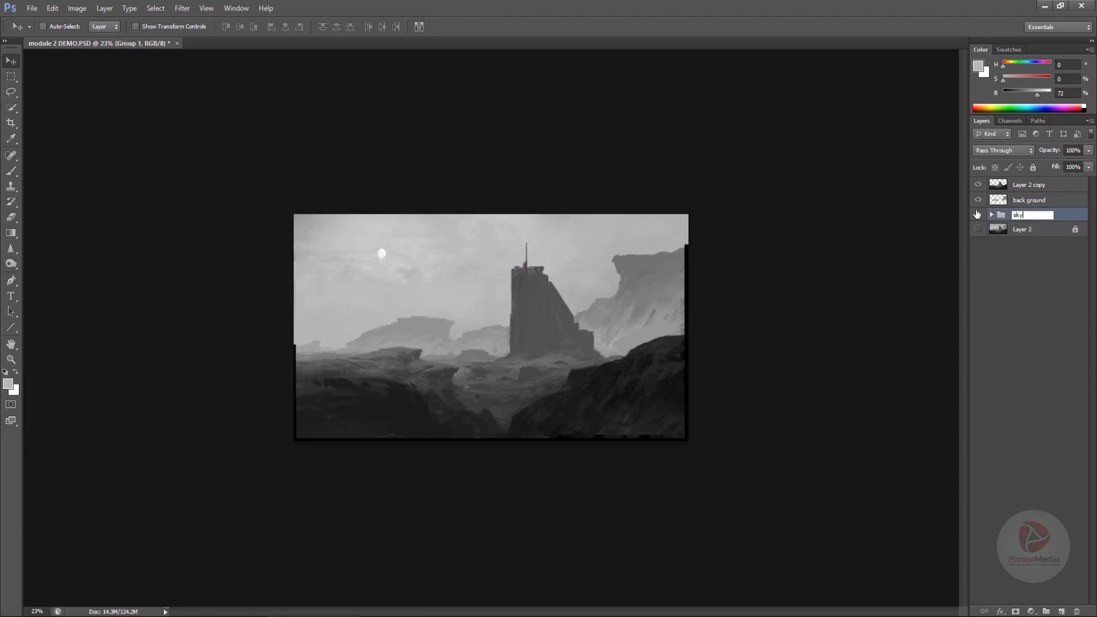
left_click(1023, 203)
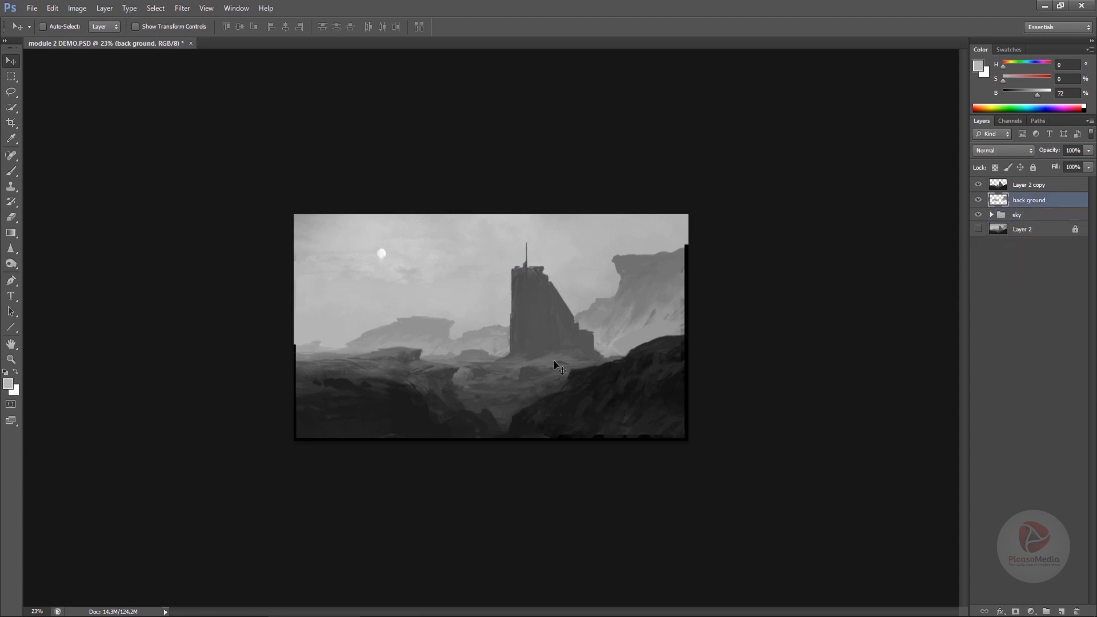
- Select the back ground layer and open the glencoe and south-tyrol reference photos from the references folder
left_click(1029, 186)
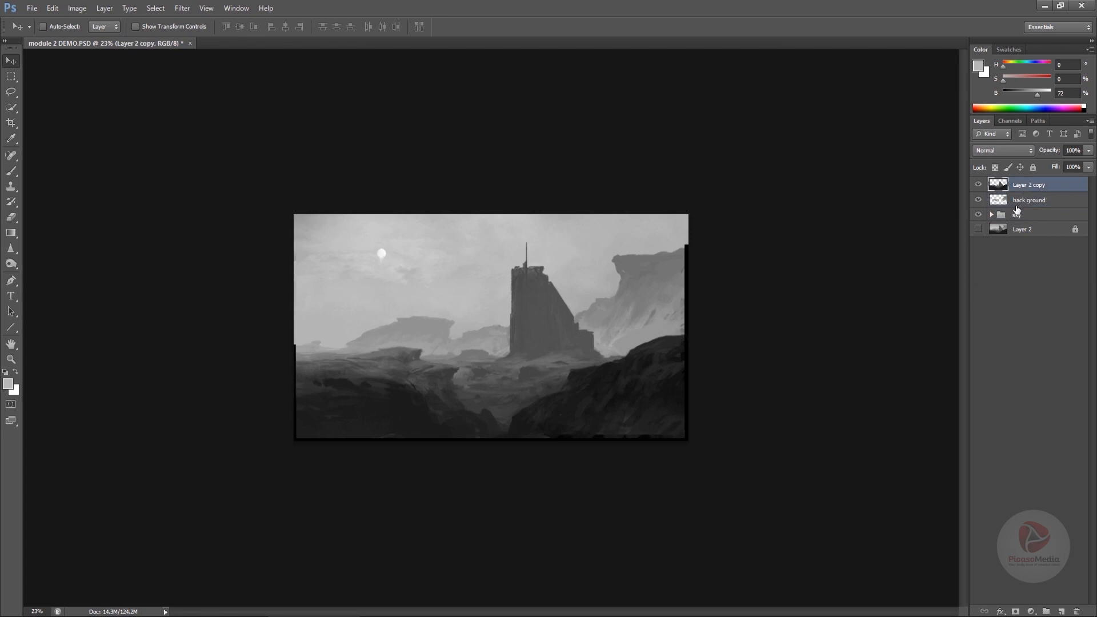
left_click(1035, 203)
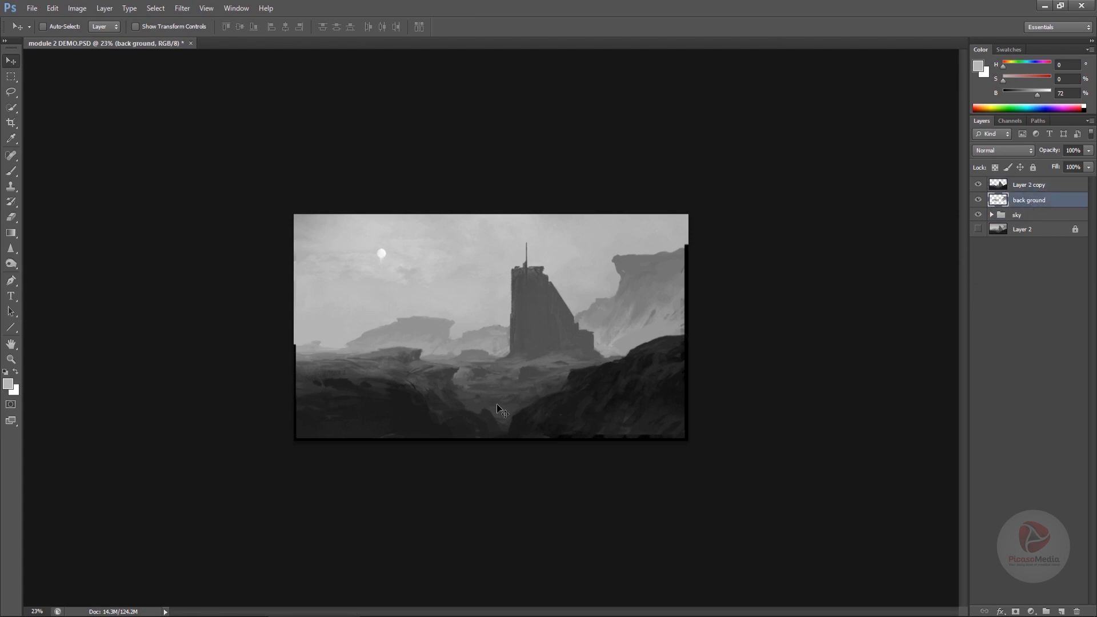
left_click(325, 613)
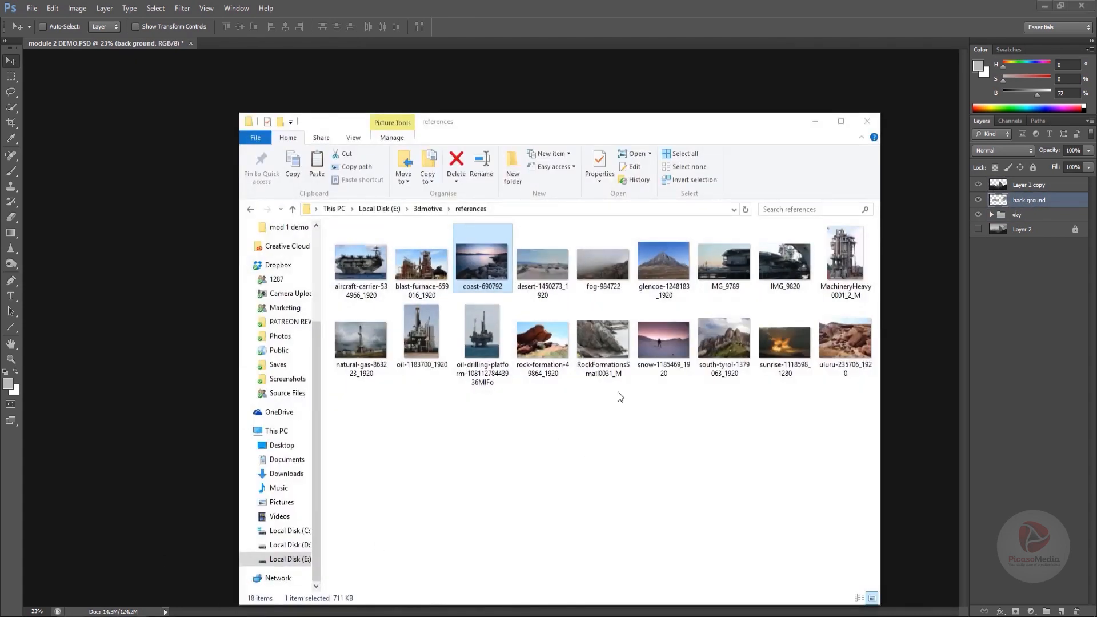
left_click(673, 288)
left_click(726, 340, "ctrl")
left_click_drag(729, 337, 700, 68)
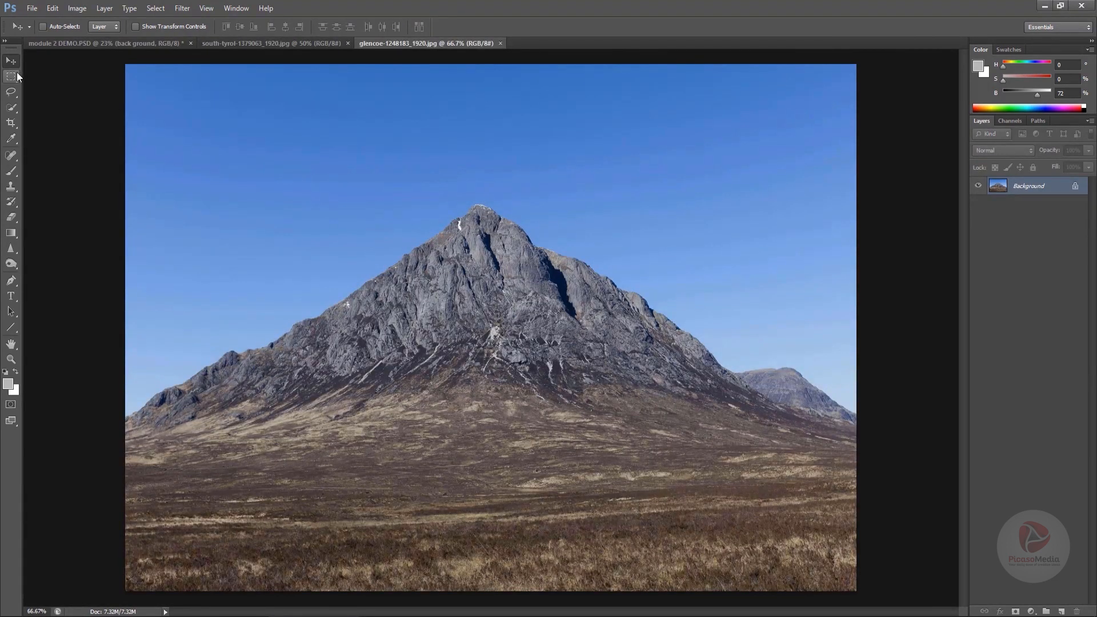
- Select the mountain peak in the glencoe photo with the Quick Selection tool
left_click(11, 107)
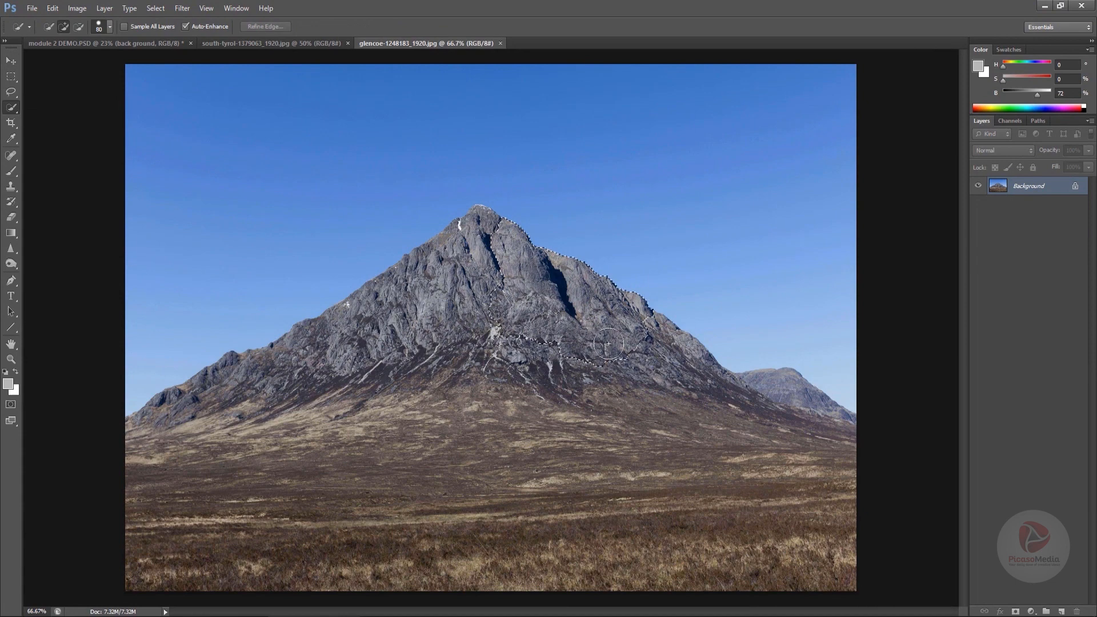
left_click_drag(717, 386, 681, 358)
left_click_drag(752, 397, 819, 406)
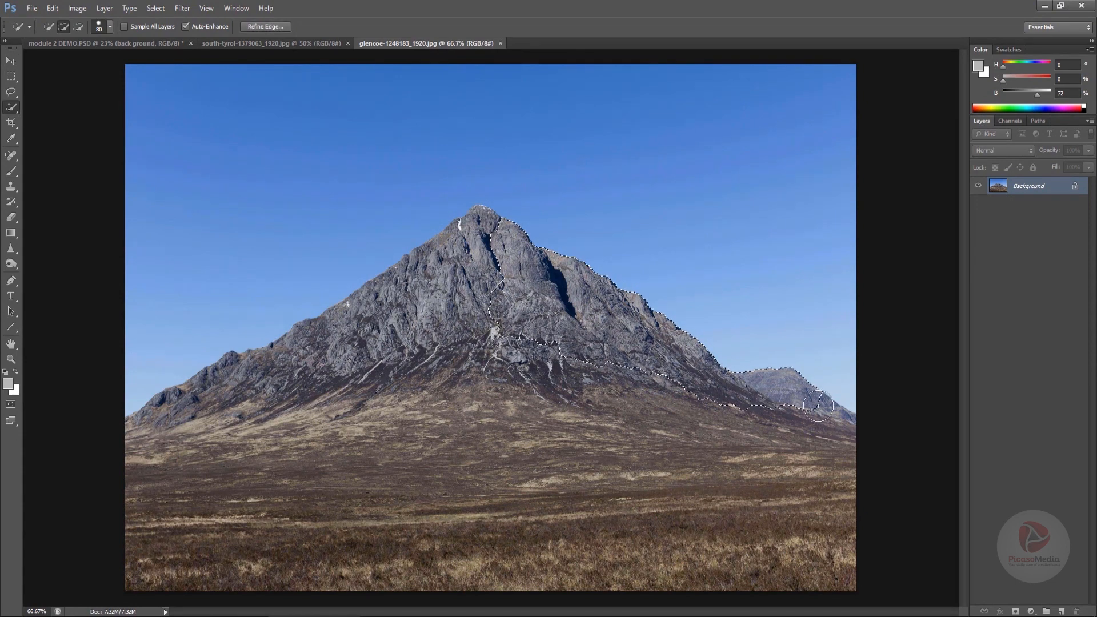
mouse_move(492, 275)
left_mouse_down()
mouse_move(459, 304)
mouse_move(370, 325)
mouse_move(410, 304)
left_mouse_up()
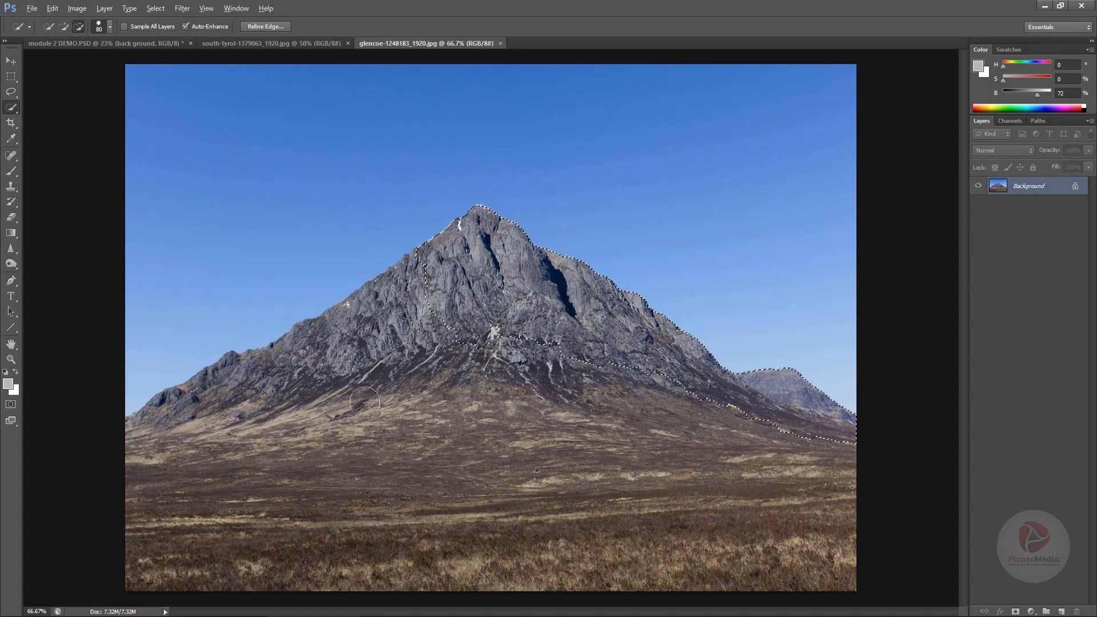
- Drag the selected mountain into the painting, flip it horizontally and scale it over the right-side cliffs
key("v")
mouse_move(511, 281)
left_mouse_down()
mouse_move(116, 85)
mouse_move(103, 43)
mouse_move(471, 324)
mouse_move(510, 341)
mouse_move(677, 312)
mouse_move(664, 320)
left_mouse_up()
key("ctrl+t")
right_click(498, 326)
left_click(555, 501)
left_click_drag(704, 282, 787, 243)
left_click_drag(731, 319, 804, 240)
key("Return")
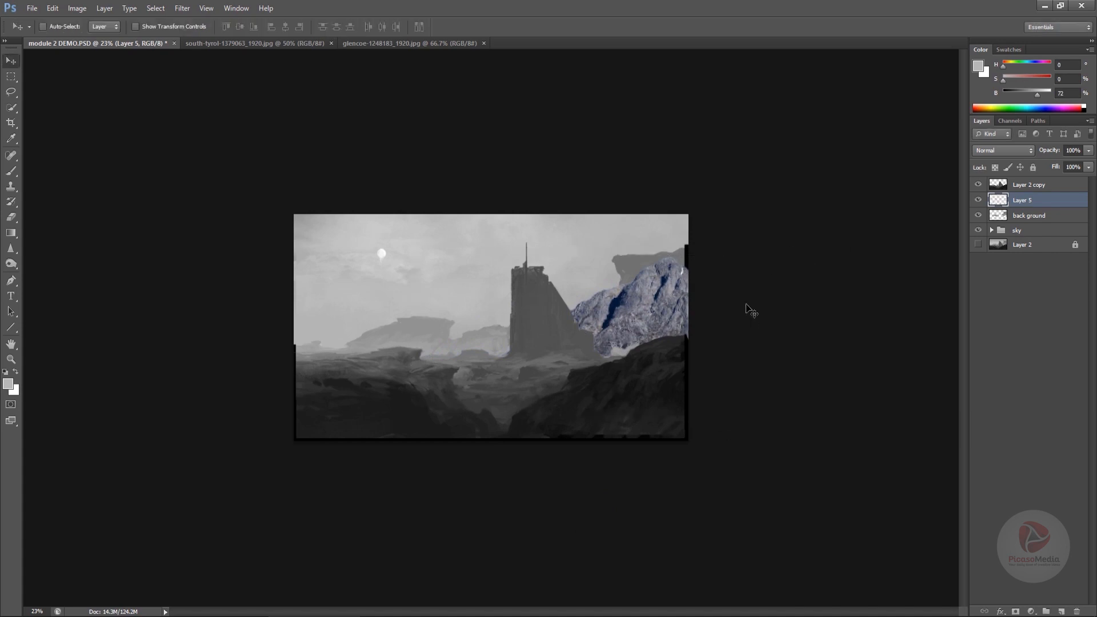
- Move the mountain left and desaturate it fully with Hue/Saturation at -100 saturation
left_click_drag(749, 311, 610, 316)
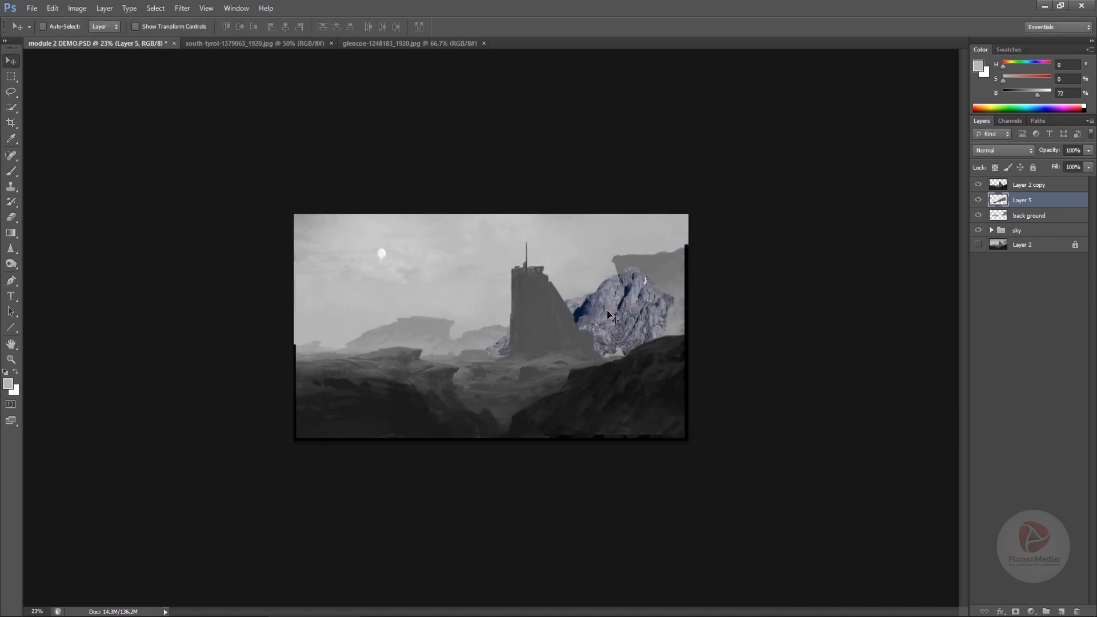
key("ctrl+alt+u")
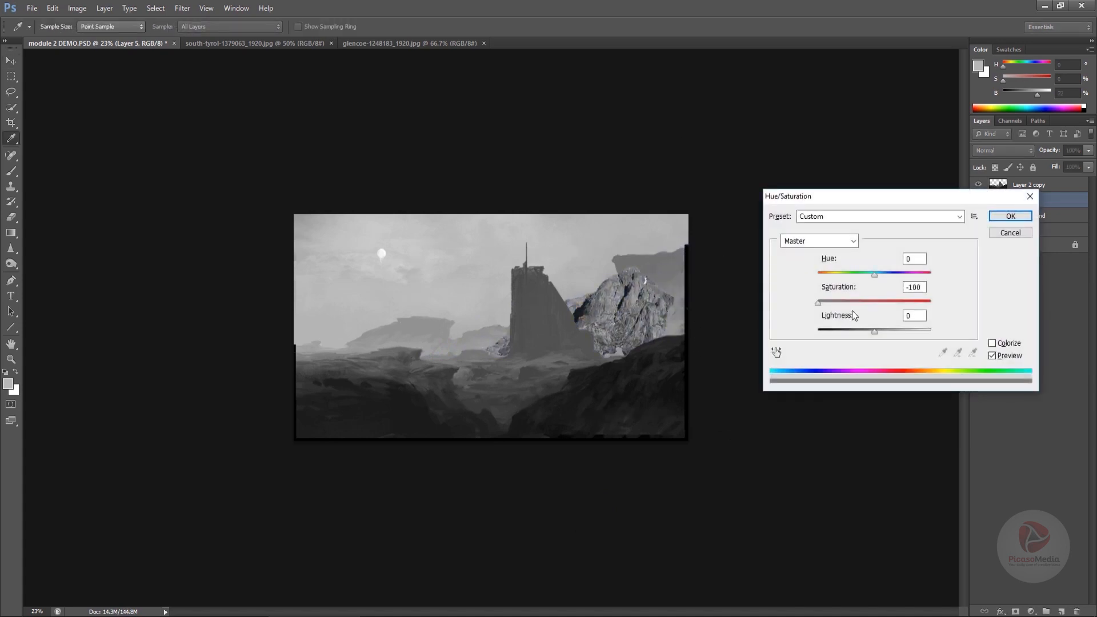
left_click(1004, 218)
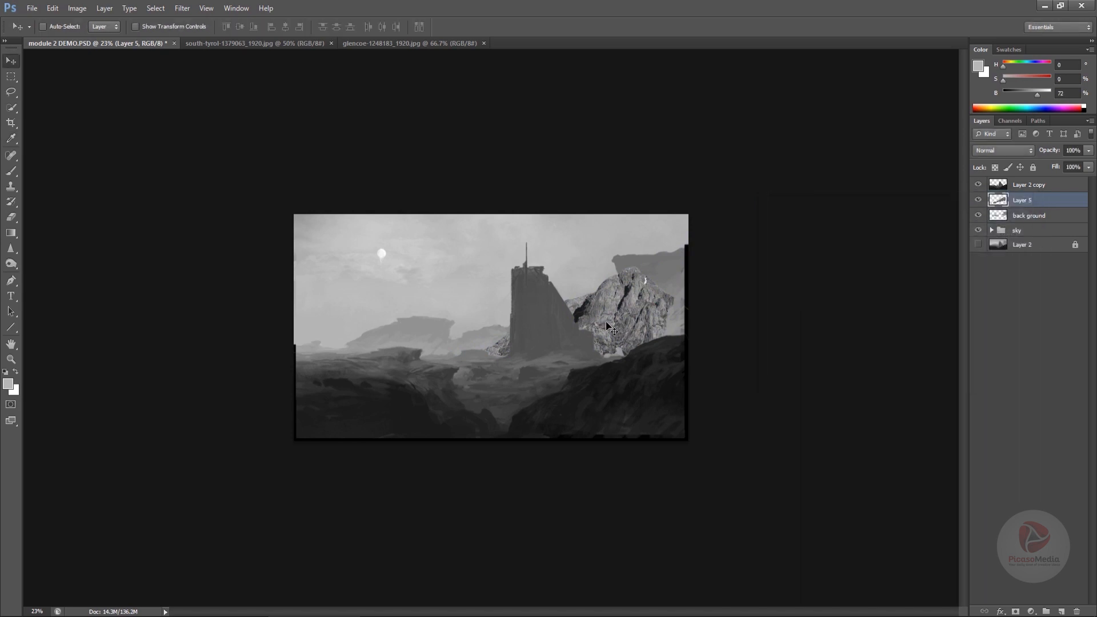
- Flip the mountain horizontally, then rotate, scale and reposition it over the tower with Free Transform
key("ctrl+t")
right_click(605, 327)
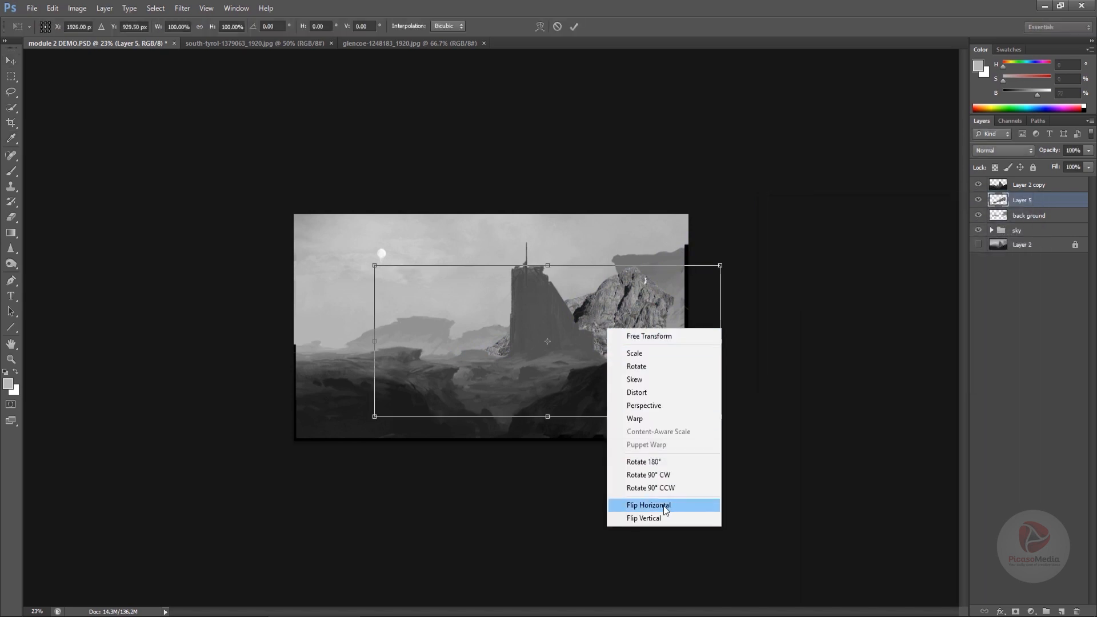
left_click(663, 506)
left_click_drag(608, 336, 632, 278)
left_click_drag(757, 271, 750, 344)
left_click_drag(614, 293, 755, 362)
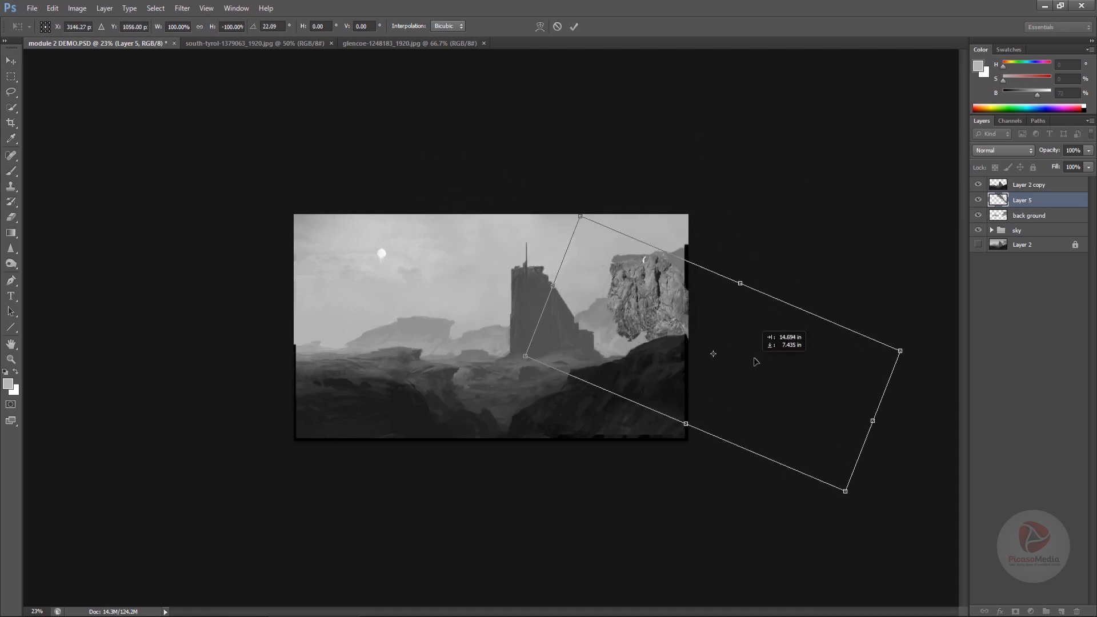
left_click_drag(859, 249, 837, 220)
left_click_drag(738, 311, 356, 309)
left_click_drag(566, 316, 566, 161)
left_click_drag(434, 343, 613, 292)
left_click_drag(808, 211, 787, 347)
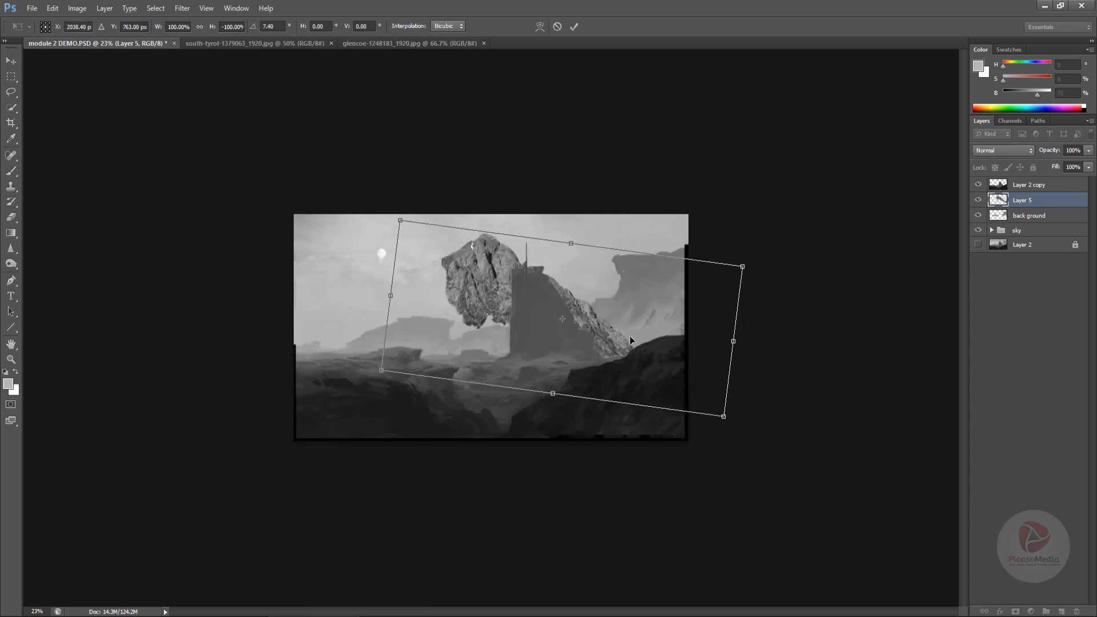
- Flip the mountain horizontally again, commit the transform and move it onto the right-hand cliffs
right_click(593, 331)
left_click(633, 508)
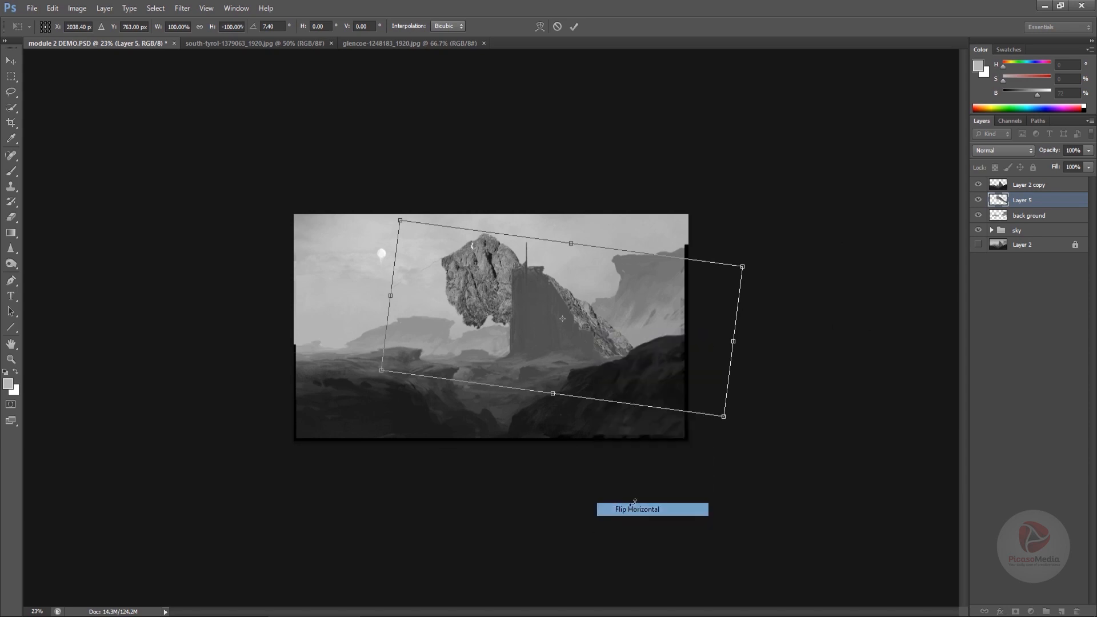
left_click_drag(766, 285, 768, 303)
key("Return")
left_click_drag(623, 309, 787, 238)
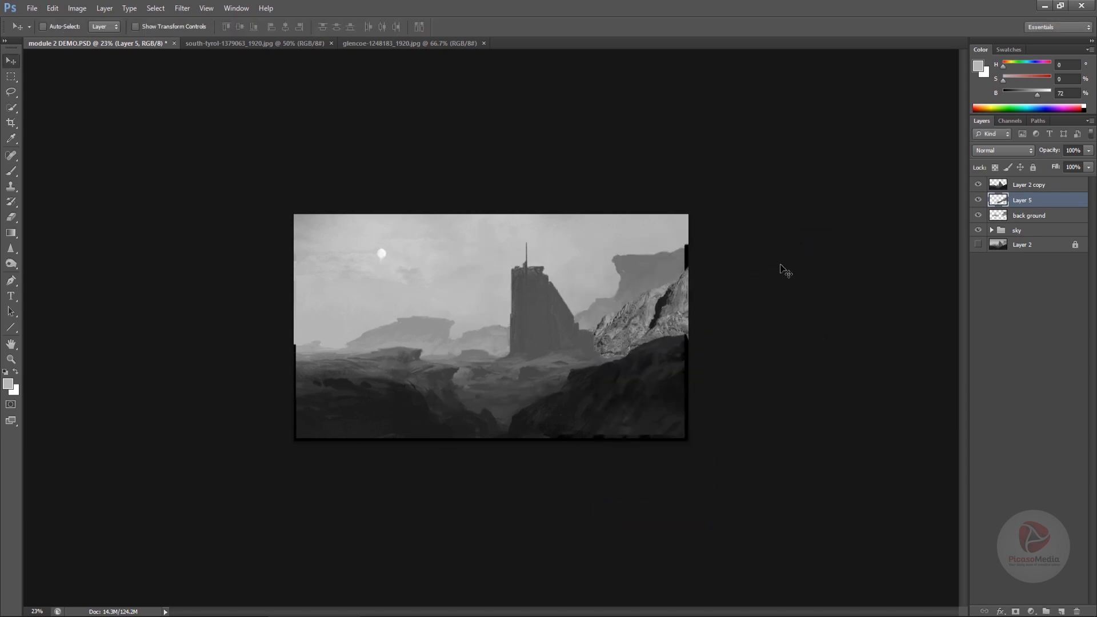
- Rotate and reposition the mountain slightly with Free Transform
key("ctrl+t")
left_click_drag(829, 200, 844, 262)
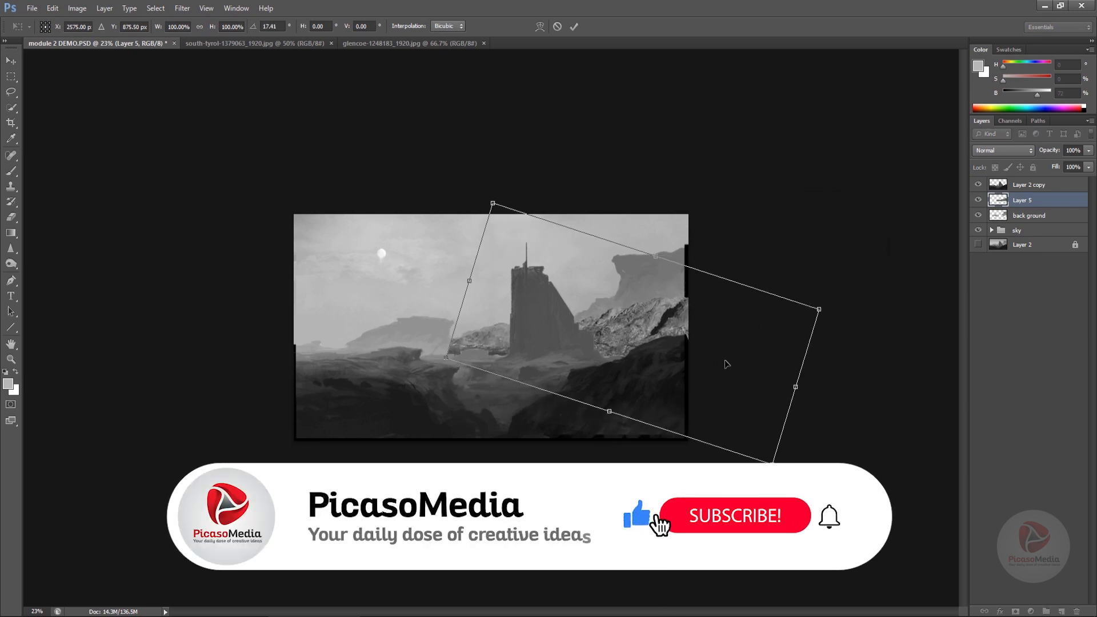
left_click_drag(726, 364, 719, 355)
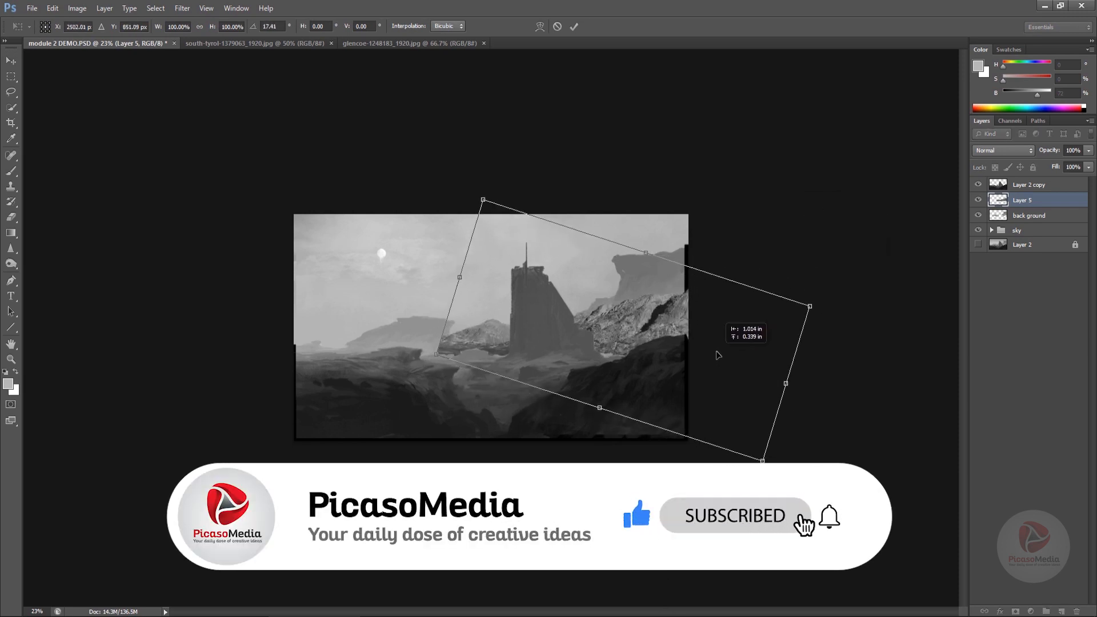
key("Return")
- Clip the mountain to the back ground layer and shift it left over the midground ridge
key("ctrl+alt+g")
left_click_drag(620, 313, 457, 314)
- Set the mountain layer's blend mode to Darken
left_click(1001, 151)
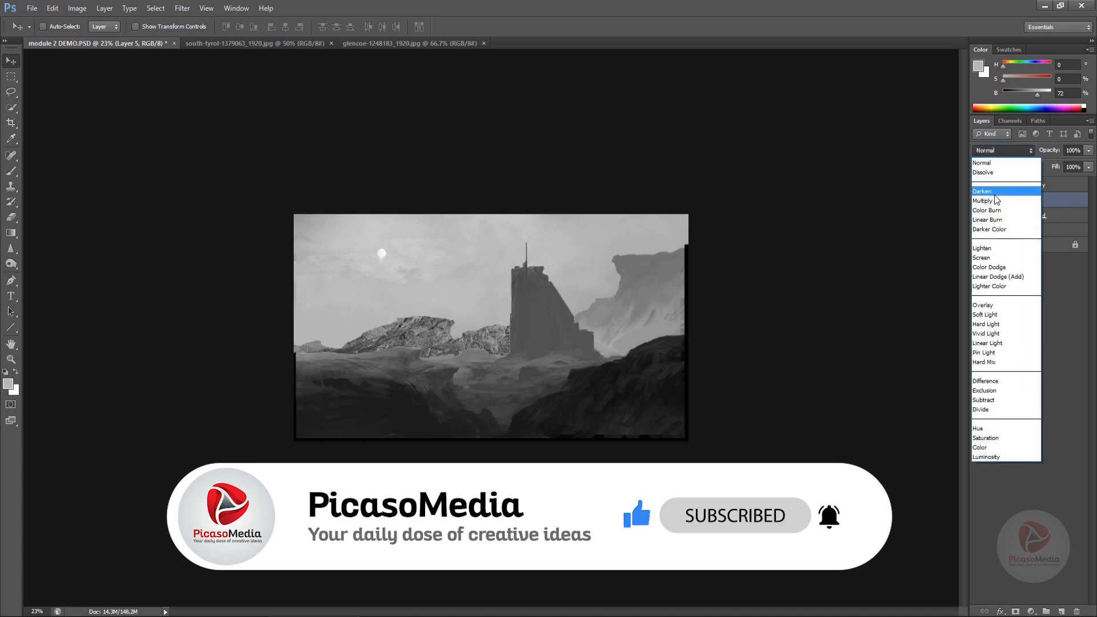
left_click(995, 247)
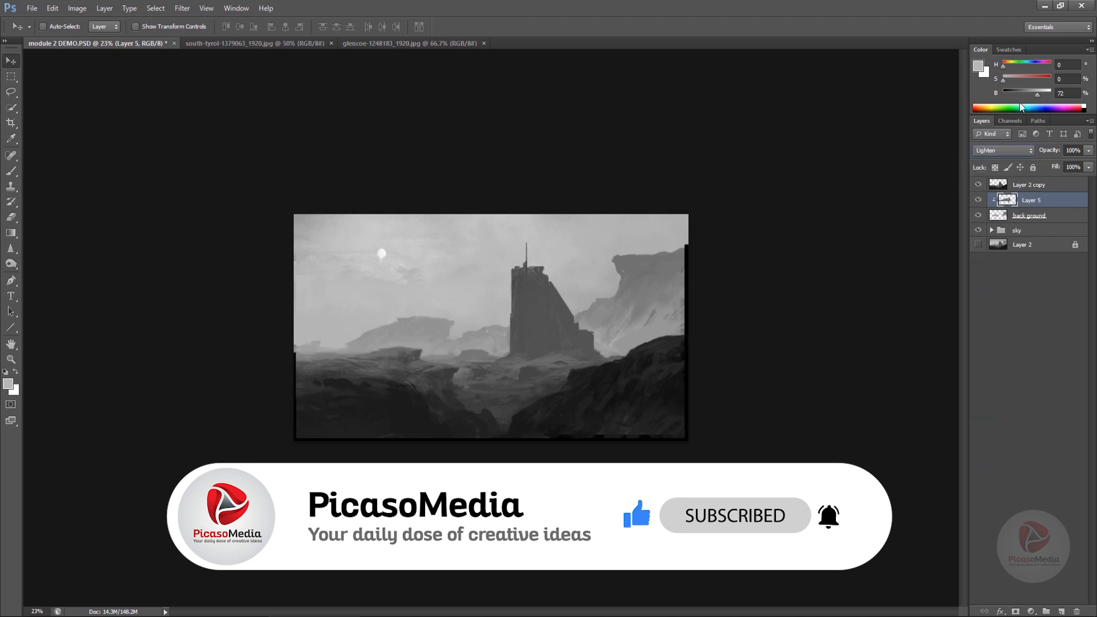
left_click(1001, 150)
left_click(983, 192)
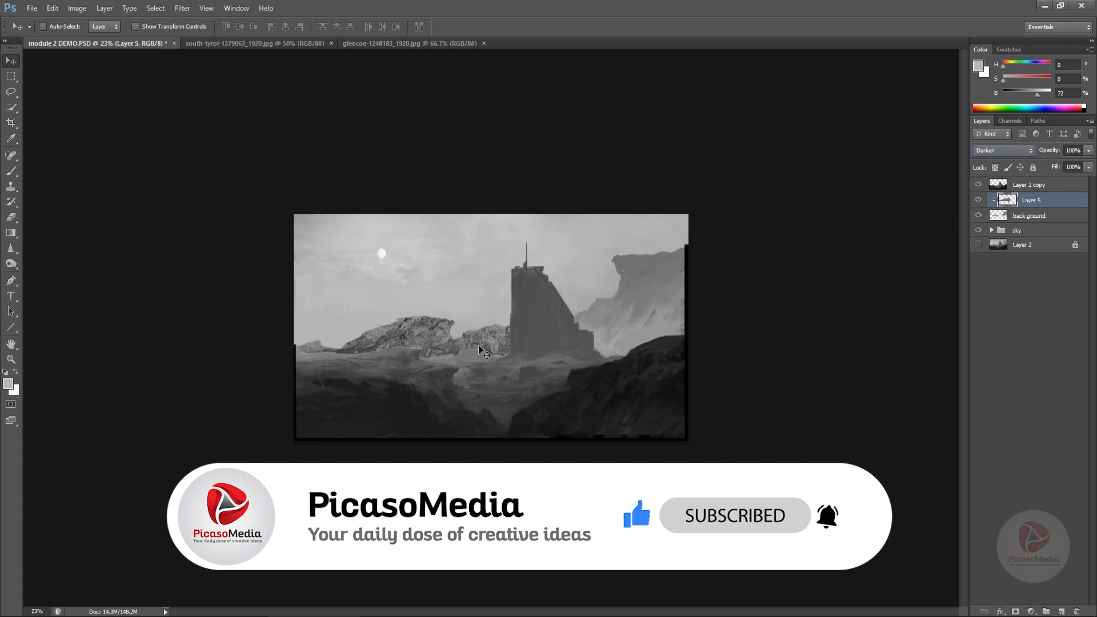
left_click_drag(483, 337, 714, 342)
key("ctrl+t")
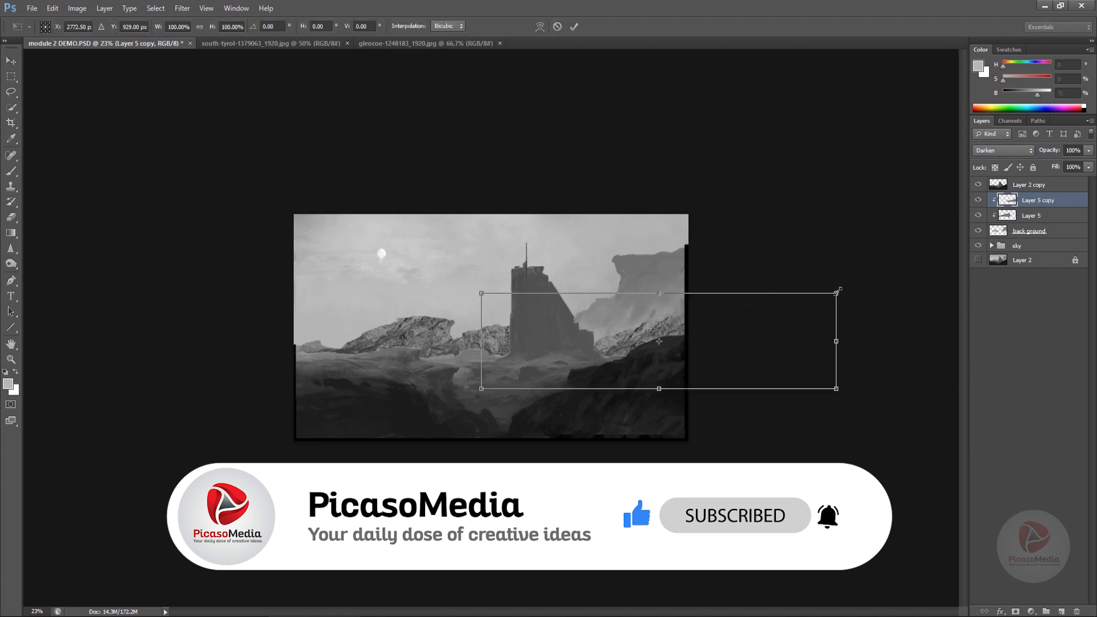
left_click_drag(837, 291, 674, 291)
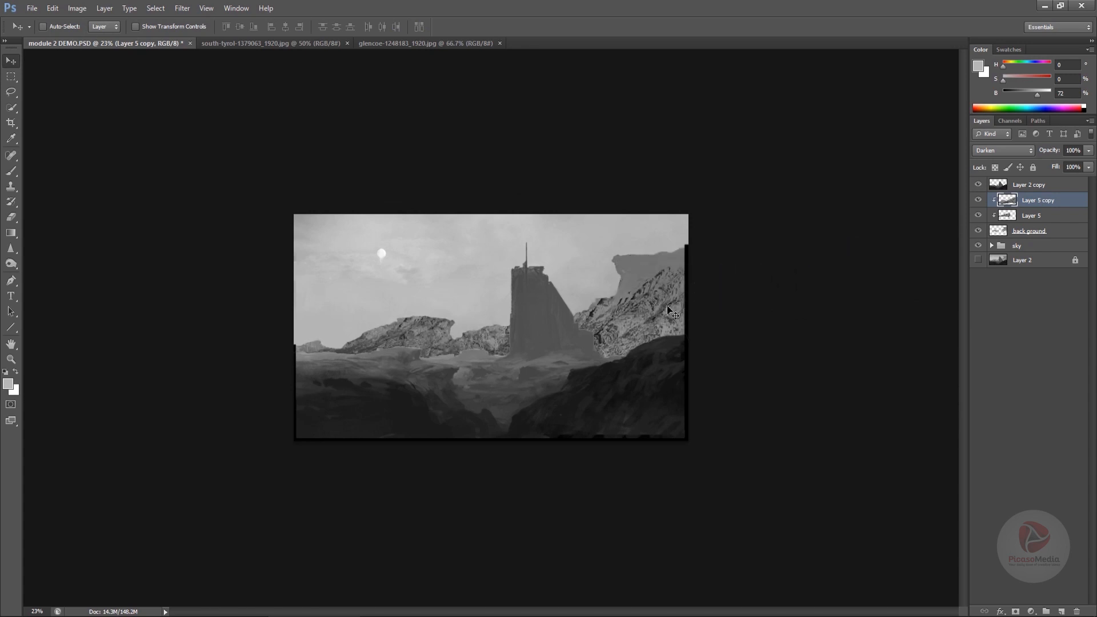
key("Delete")
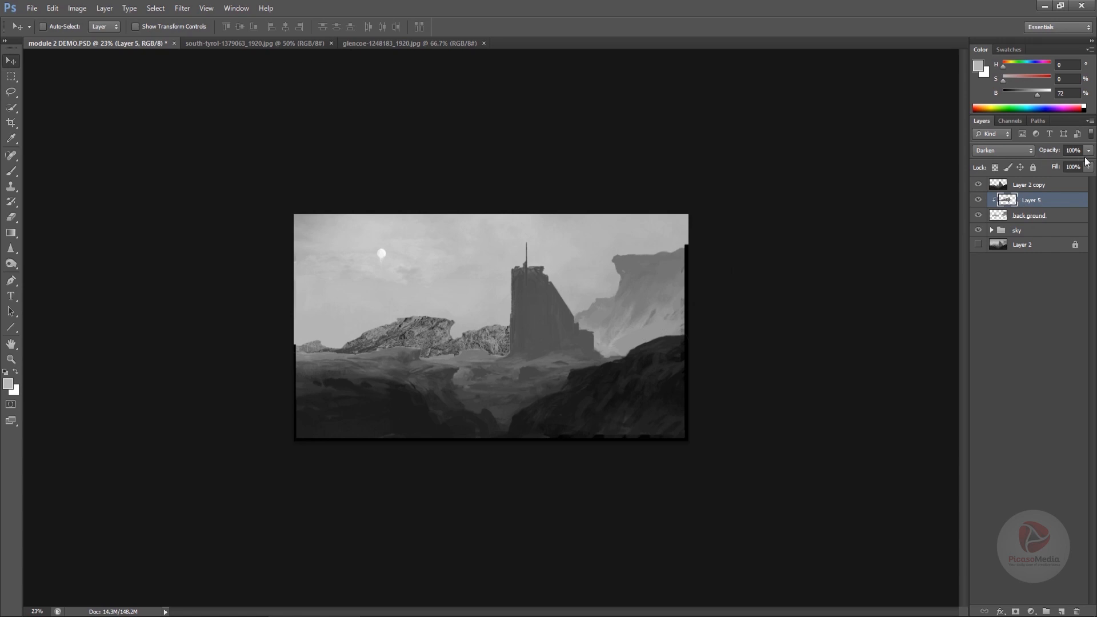
- Lower the mountain layer's opacity to 25%
left_click_drag(1084, 164, 1051, 169)
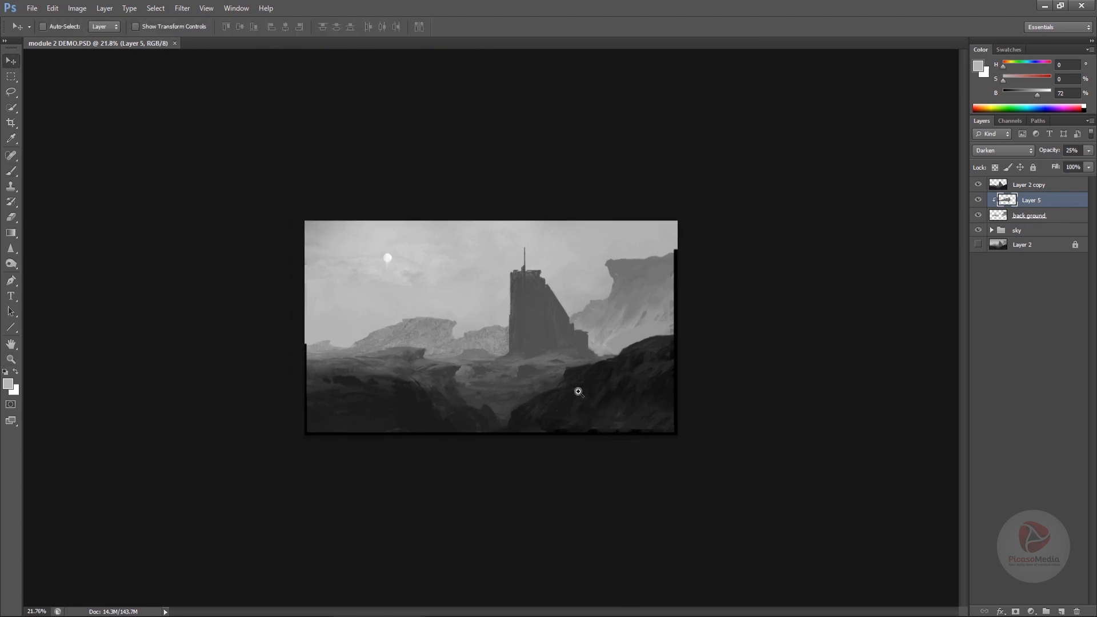
left_click_drag(578, 392, 561, 355)
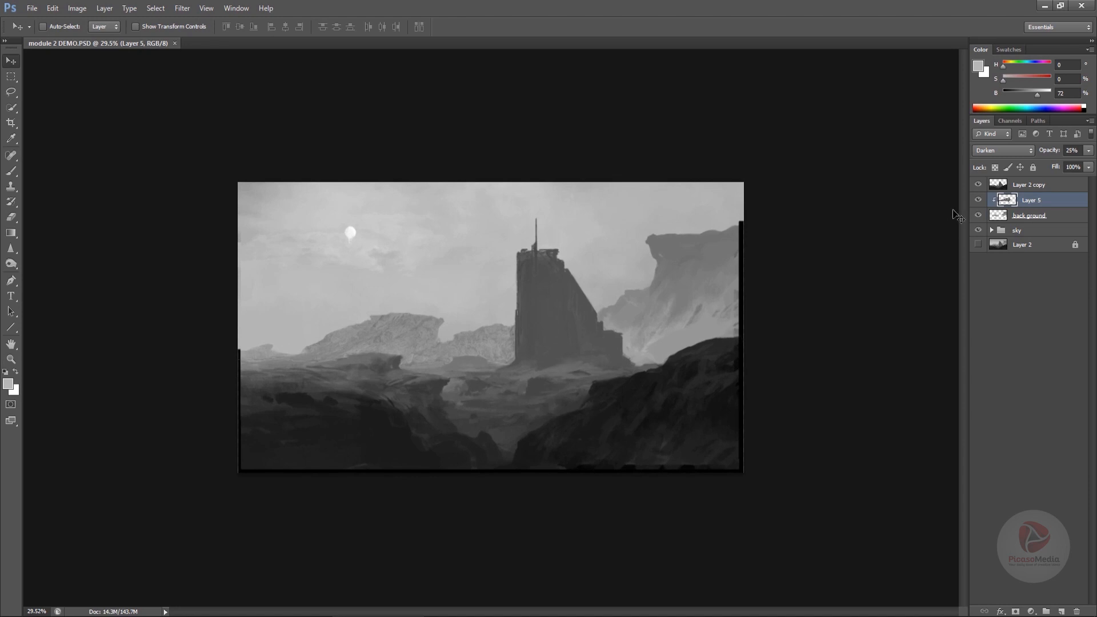
- Add a layer mask to the mountain layer and paint out its lower part with a soft 800 px black brush
left_click(978, 200)
left_click(1017, 611)
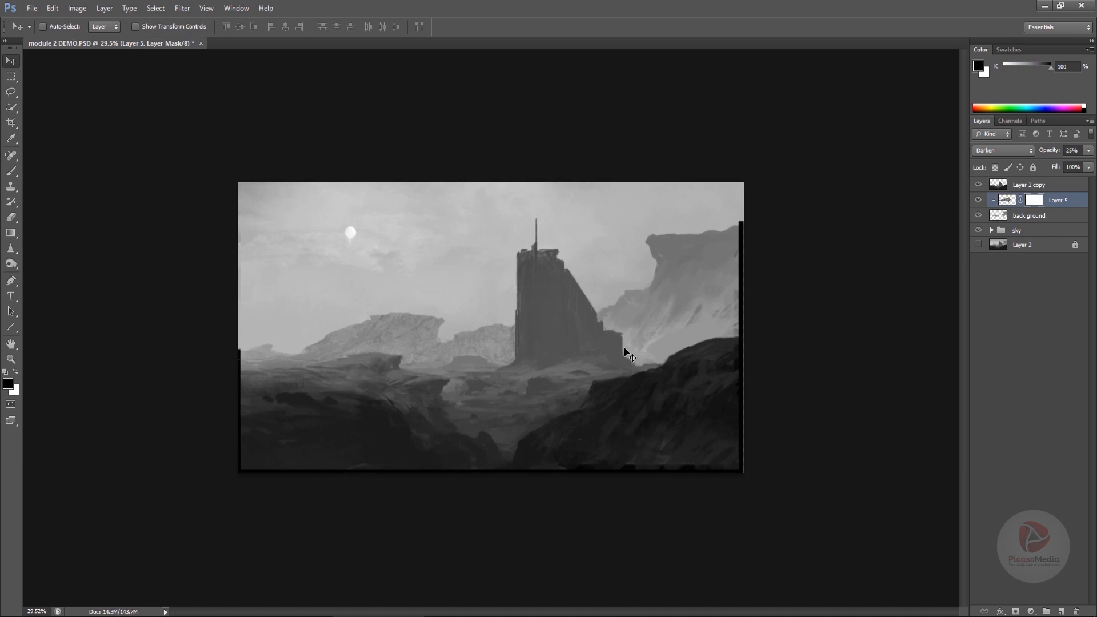
right_click(609, 357)
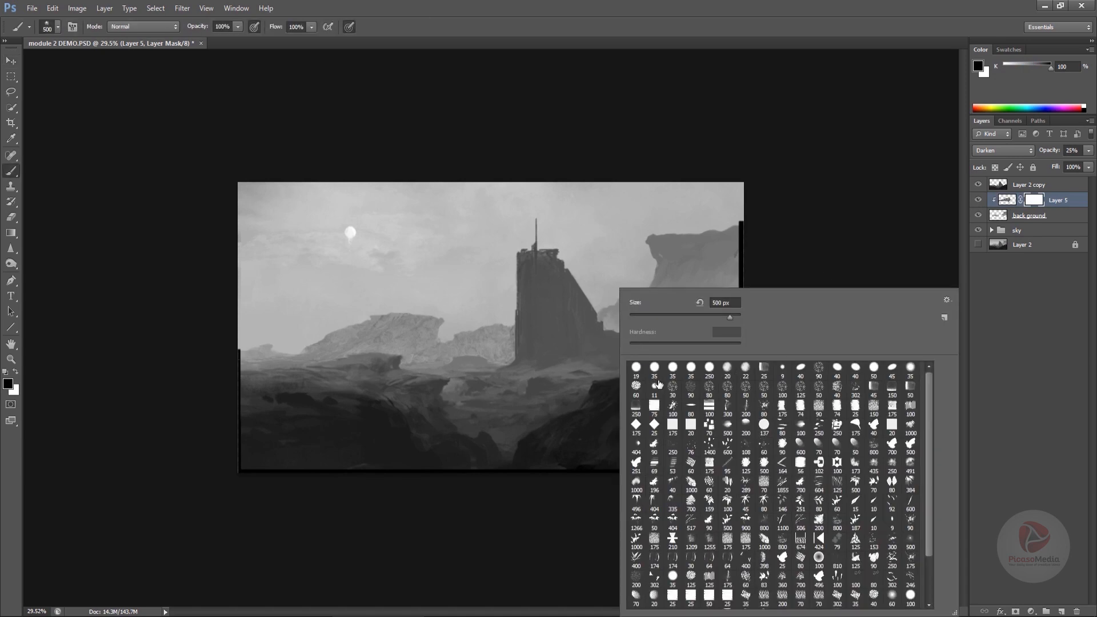
scroll(930, 458, "down", 1)
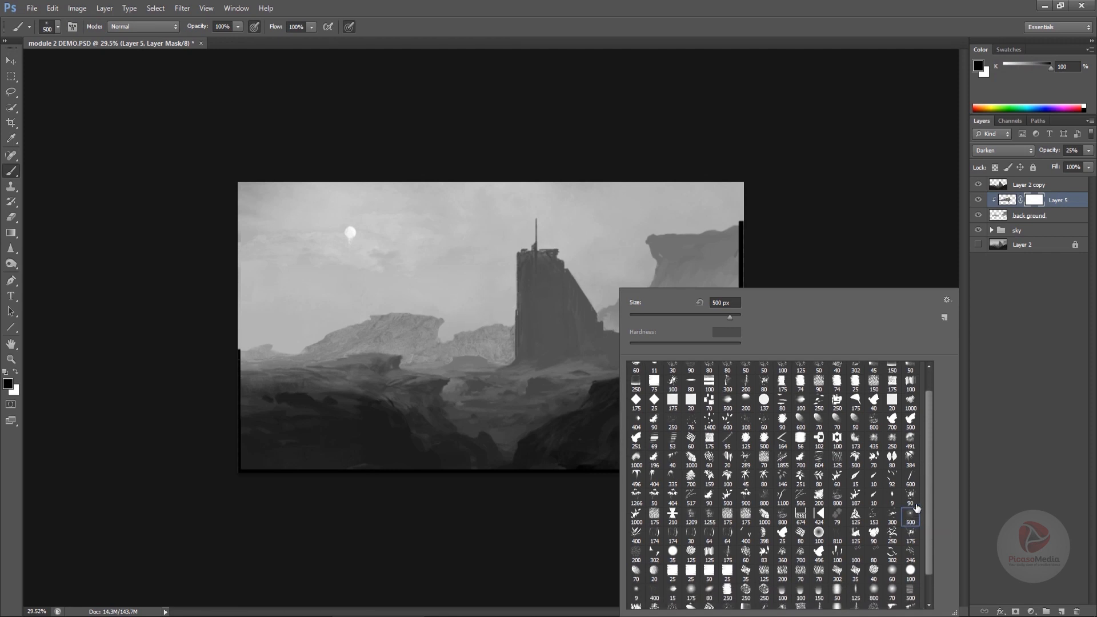
left_click(875, 591)
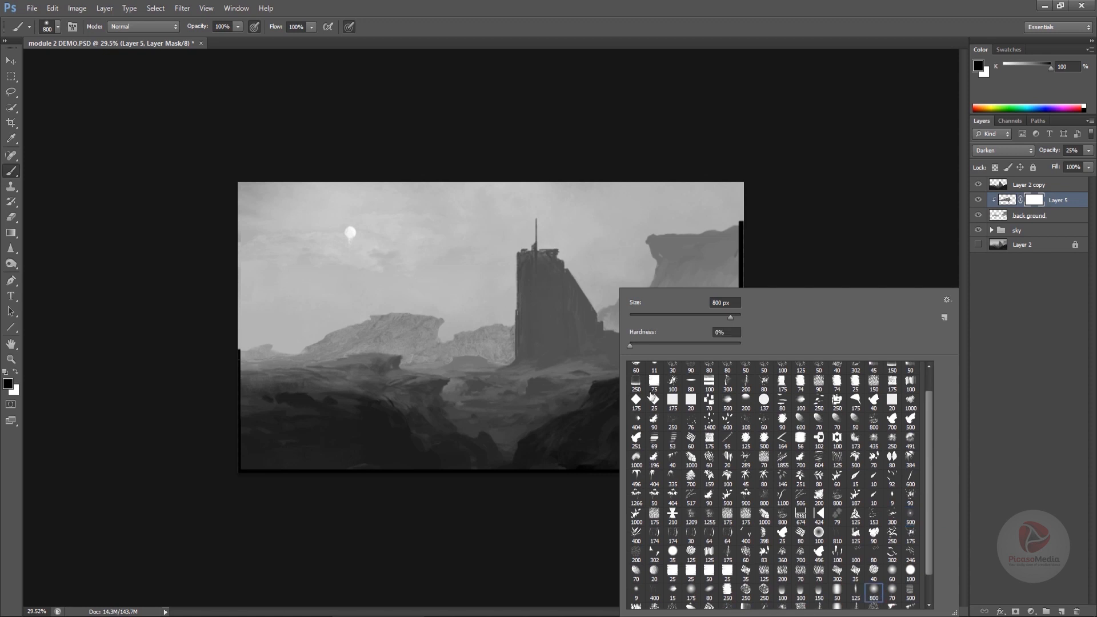
left_click(322, 318)
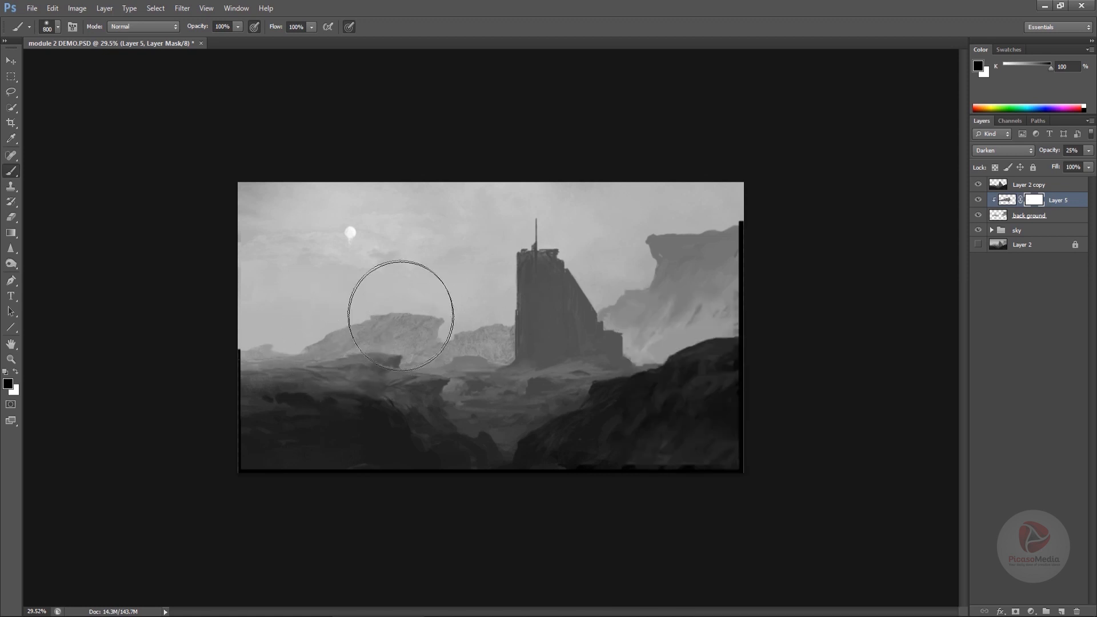
mouse_move(400, 314)
left_mouse_down()
mouse_move(374, 305)
mouse_move(408, 317)
left_mouse_up()
mouse_move(316, 378)
left_mouse_down()
mouse_move(363, 321)
mouse_move(275, 372)
mouse_move(303, 349)
mouse_move(275, 368)
mouse_move(237, 348)
mouse_move(308, 373)
mouse_move(395, 344)
mouse_move(450, 379)
mouse_move(443, 391)
mouse_move(507, 413)
mouse_move(570, 411)
mouse_move(498, 427)
mouse_move(682, 436)
mouse_move(649, 458)
mouse_move(503, 352)
mouse_move(509, 328)
left_mouse_up()
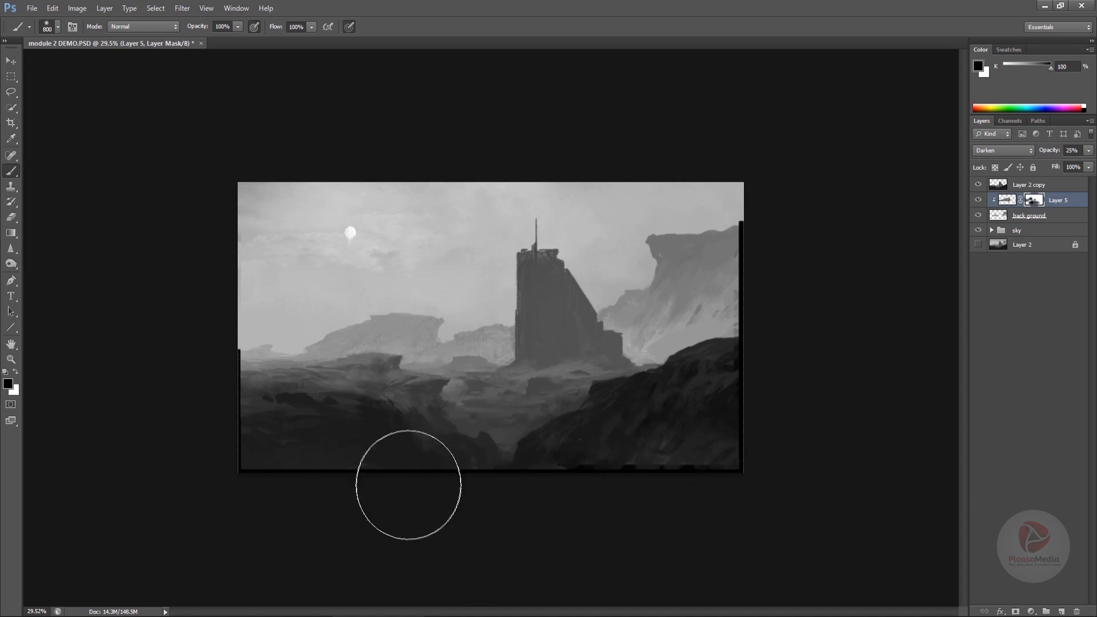
- Undo the last mask stroke and paint white on the mountain's mask to restore its hidden part
key("ctrl+alt+z")
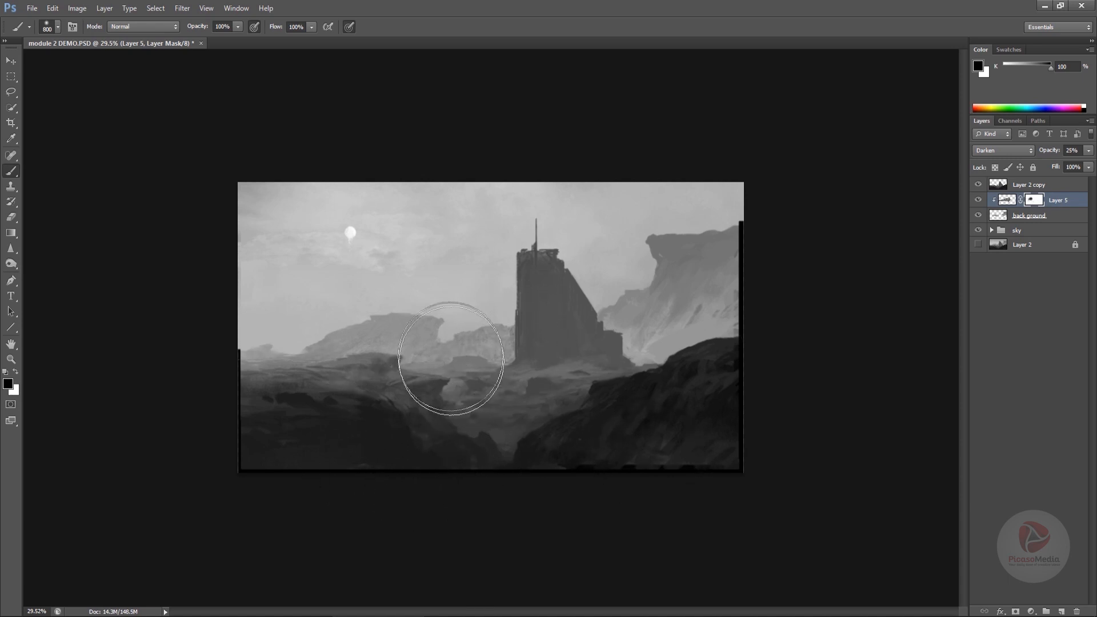
key("x")
mouse_move(412, 322)
left_mouse_down()
mouse_move(491, 327)
mouse_move(483, 364)
mouse_move(502, 367)
left_mouse_up()
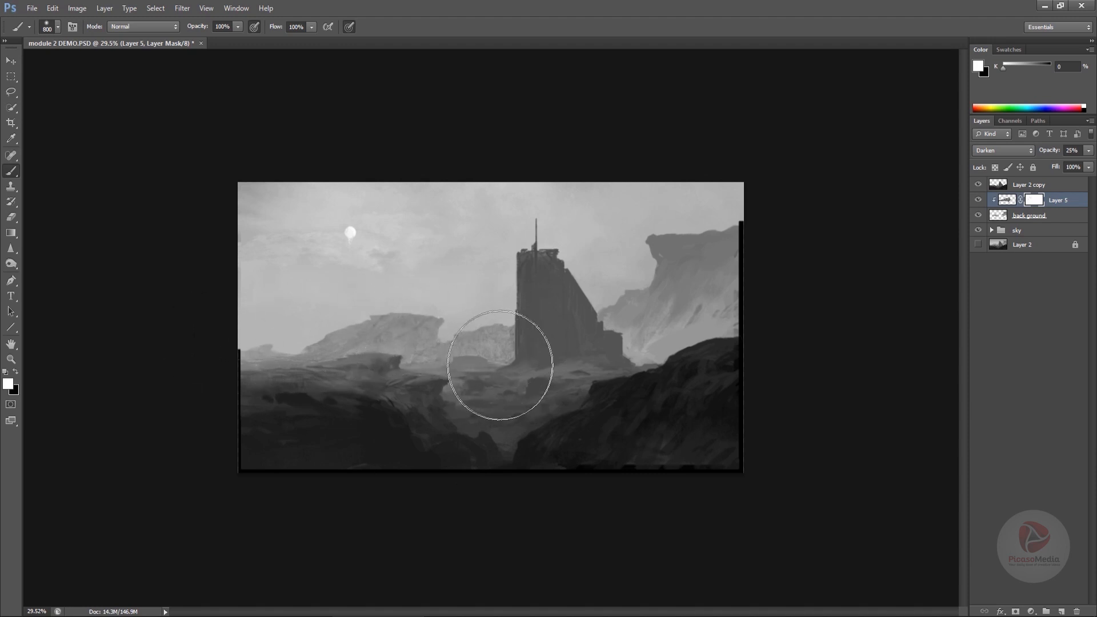
key("v")
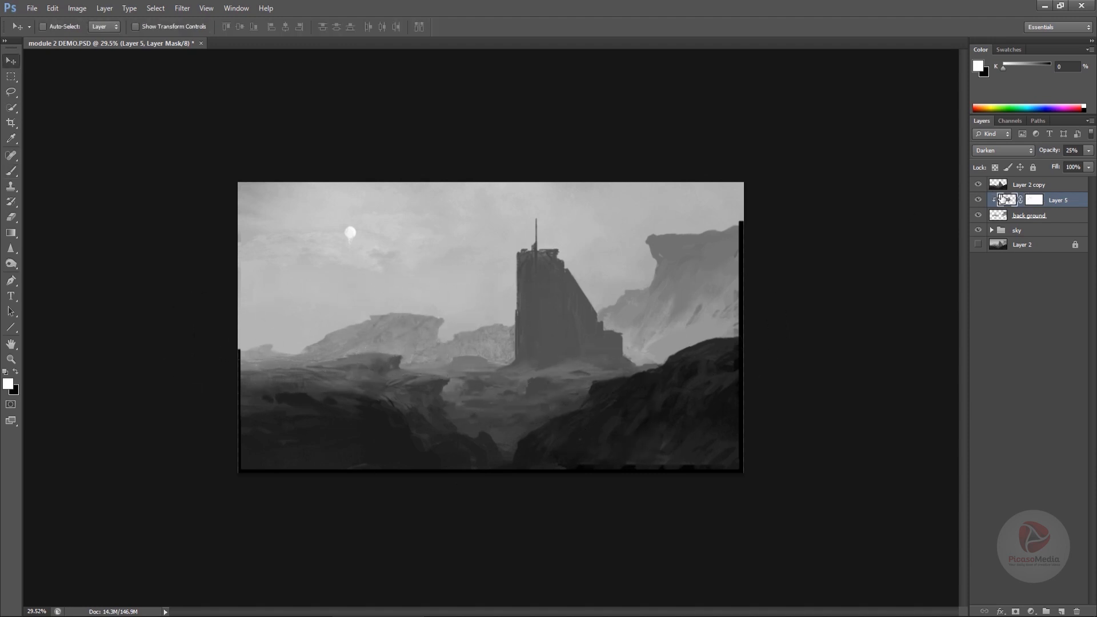
left_click(1002, 198)
left_click(1000, 151)
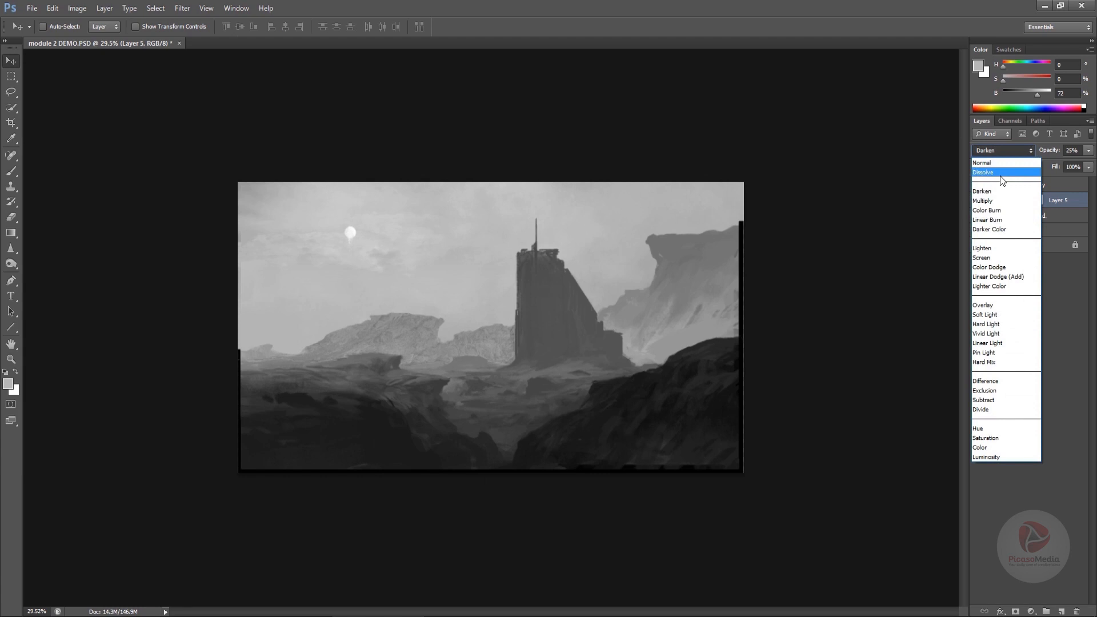
left_click(999, 249)
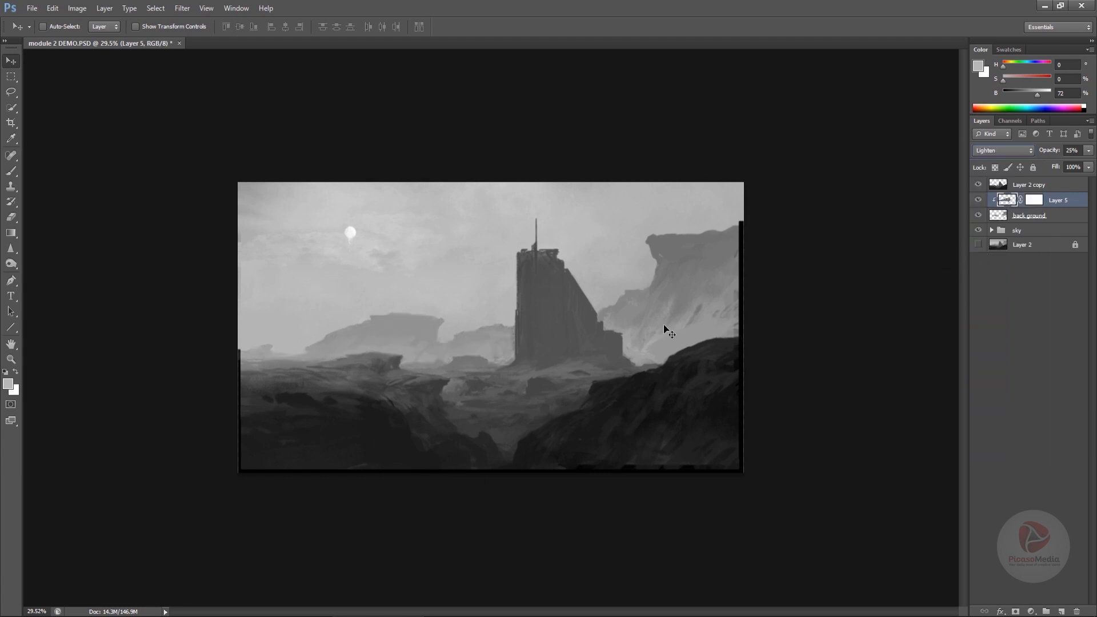
key("ctrl+l")
left_click_drag(965, 412, 946, 419)
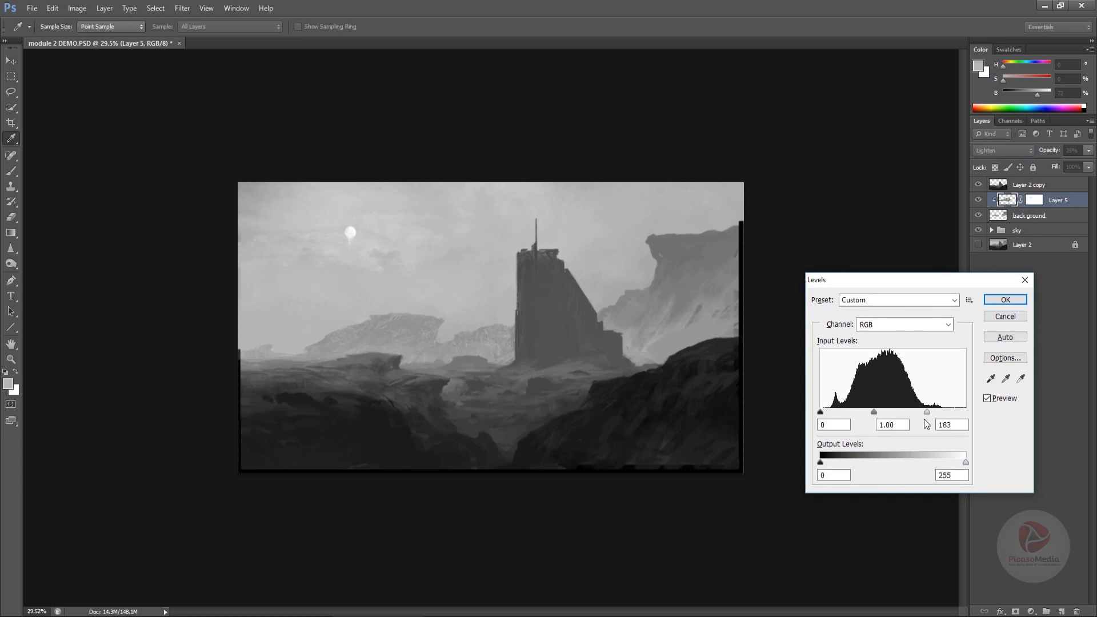
left_click_drag(926, 424, 954, 423)
left_click(988, 318)
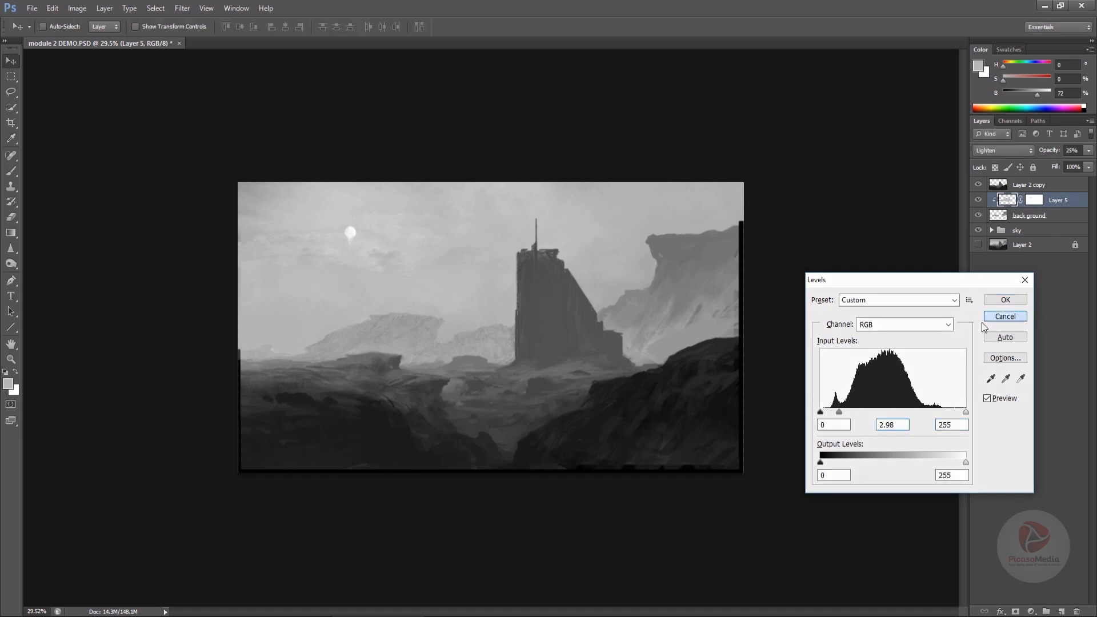
left_click(988, 156)
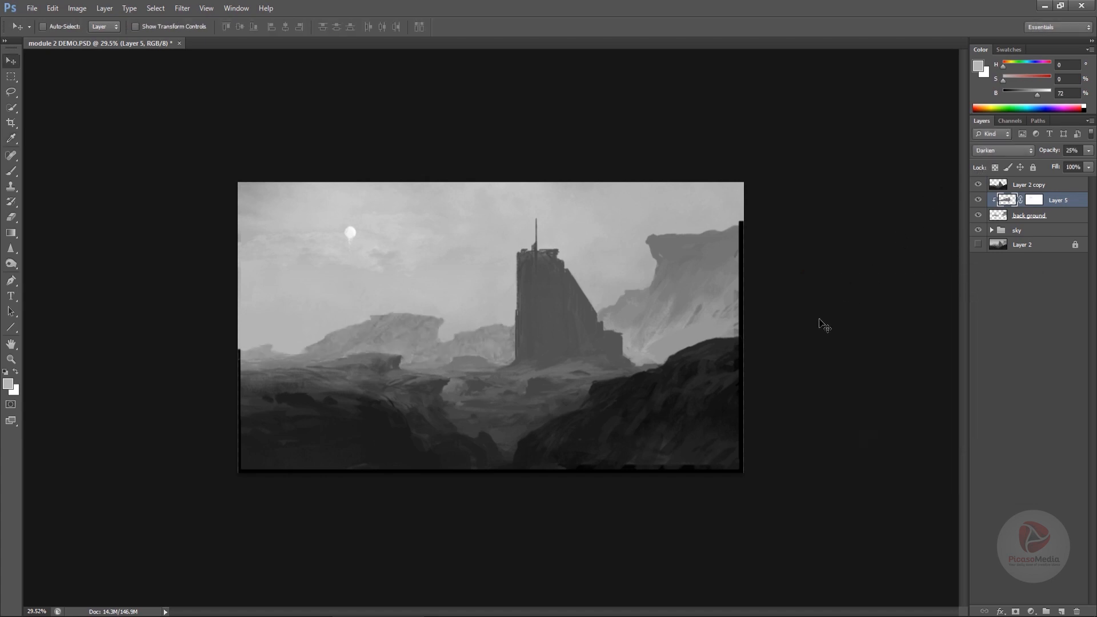
- Paint black on the mountain layer's mask to hide its lower part again with the 800 px brush
left_click(1029, 204)
key("d")
key("b")
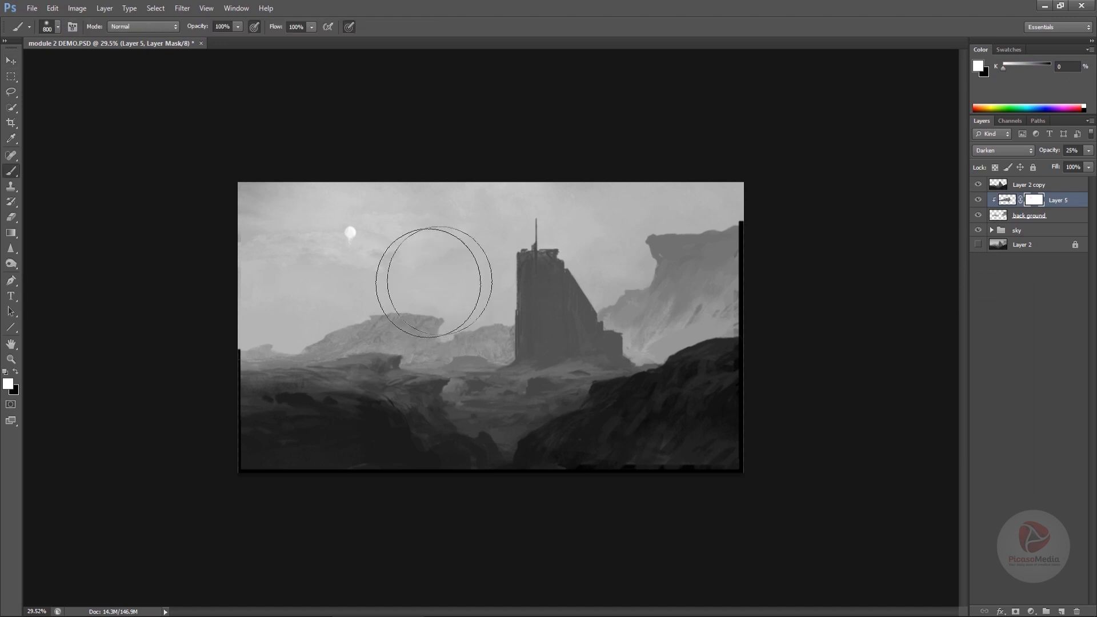
key("x")
mouse_move(421, 275)
left_mouse_down()
mouse_move(328, 317)
mouse_move(393, 349)
mouse_move(385, 392)
mouse_move(380, 375)
mouse_move(246, 386)
mouse_move(265, 351)
mouse_move(249, 359)
mouse_move(398, 372)
left_mouse_up()
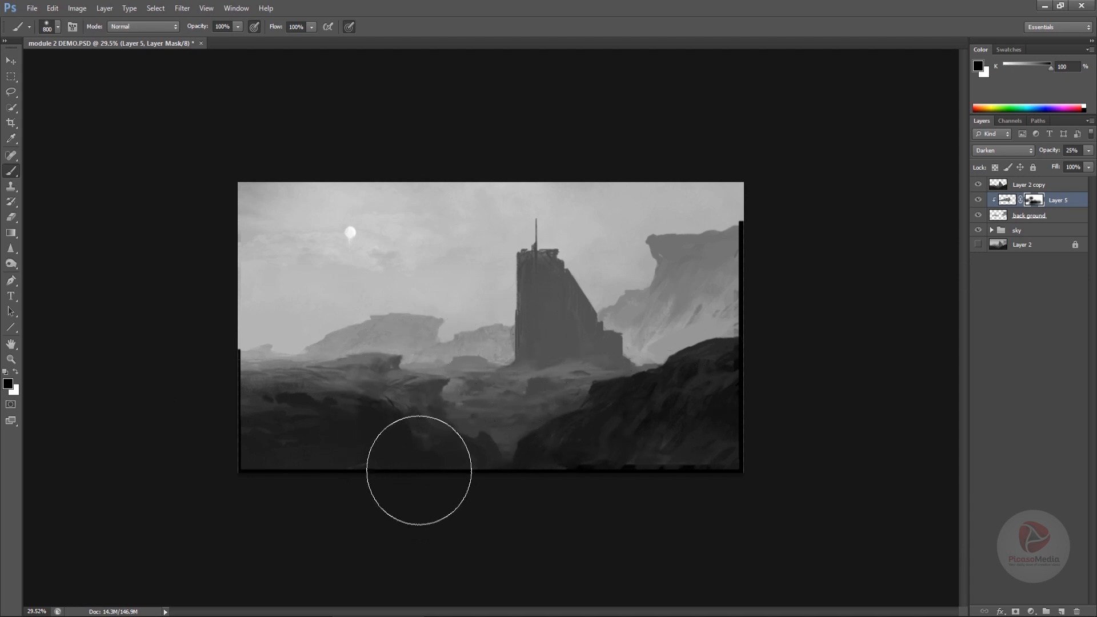
- Switch to the references folder and open TexturesCom_LandscapeArid0116_3_M in Photoshop
key("v")
key("alt+Tab")
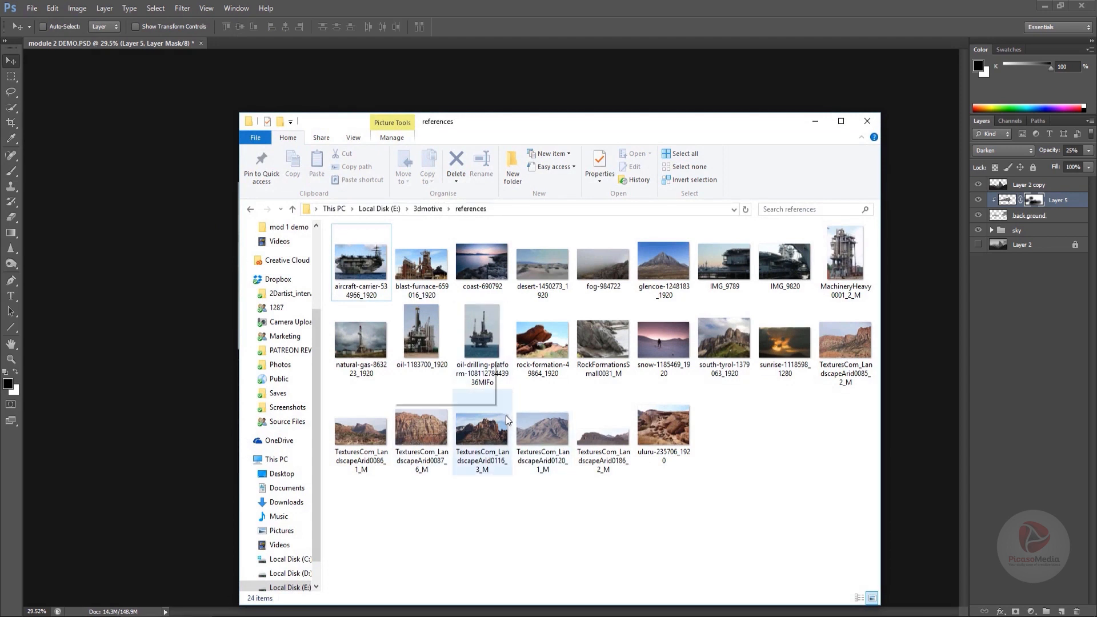
left_click(495, 439)
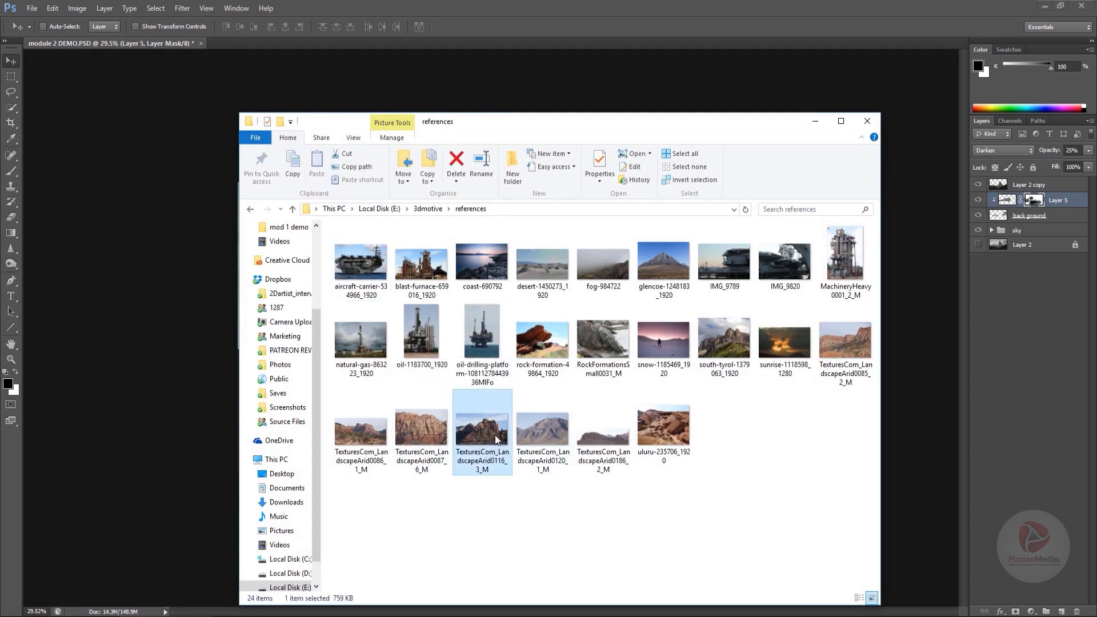
left_click_drag(495, 438, 514, 51)
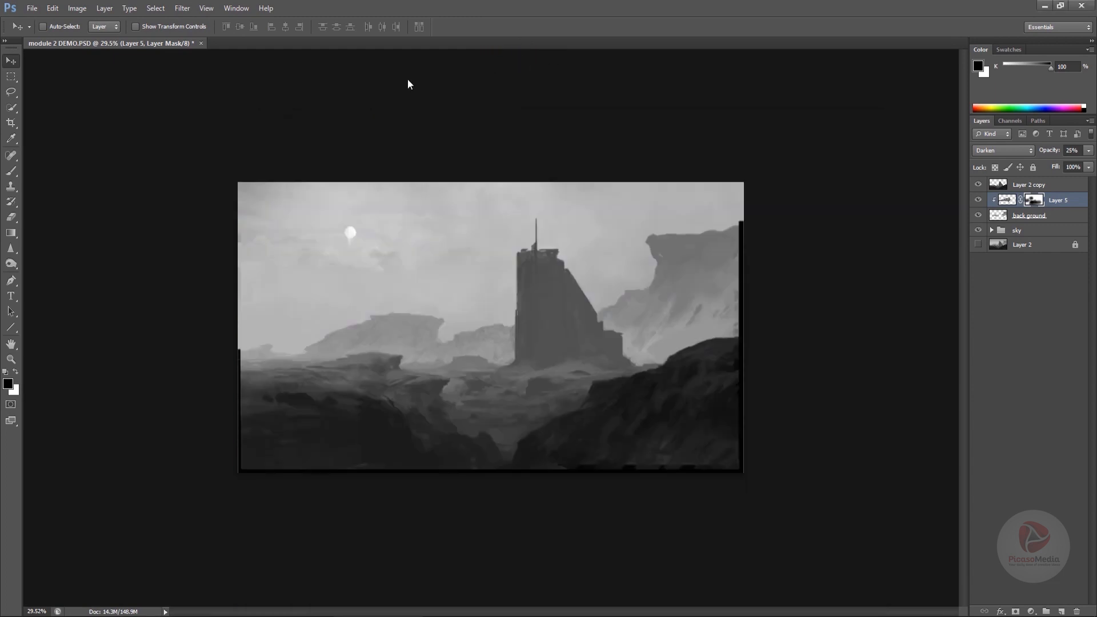
- Select the red rock formation in the photo with the Quick Selection tool, leaving out the sky
left_click(19, 91)
left_click(11, 107)
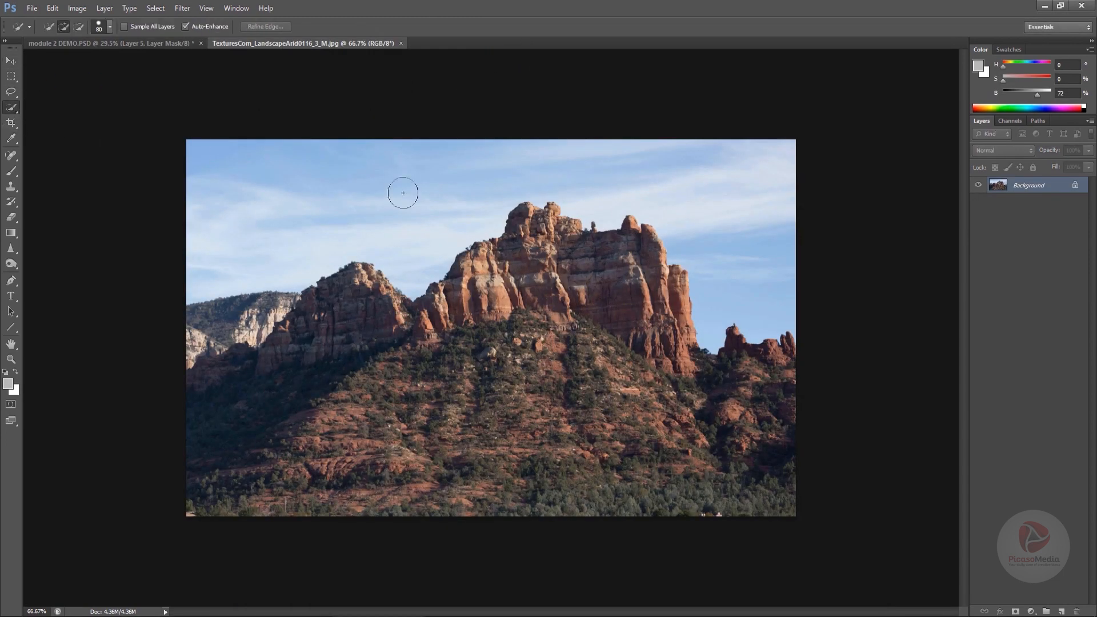
mouse_move(570, 262)
left_mouse_down()
mouse_move(659, 301)
mouse_move(679, 350)
left_mouse_up()
mouse_move(542, 286)
left_mouse_down()
mouse_move(404, 323)
mouse_move(387, 309)
mouse_move(291, 351)
mouse_move(316, 349)
mouse_move(266, 379)
mouse_move(284, 403)
mouse_move(329, 413)
mouse_move(393, 393)
mouse_move(646, 379)
mouse_move(356, 423)
mouse_move(674, 476)
left_mouse_up()
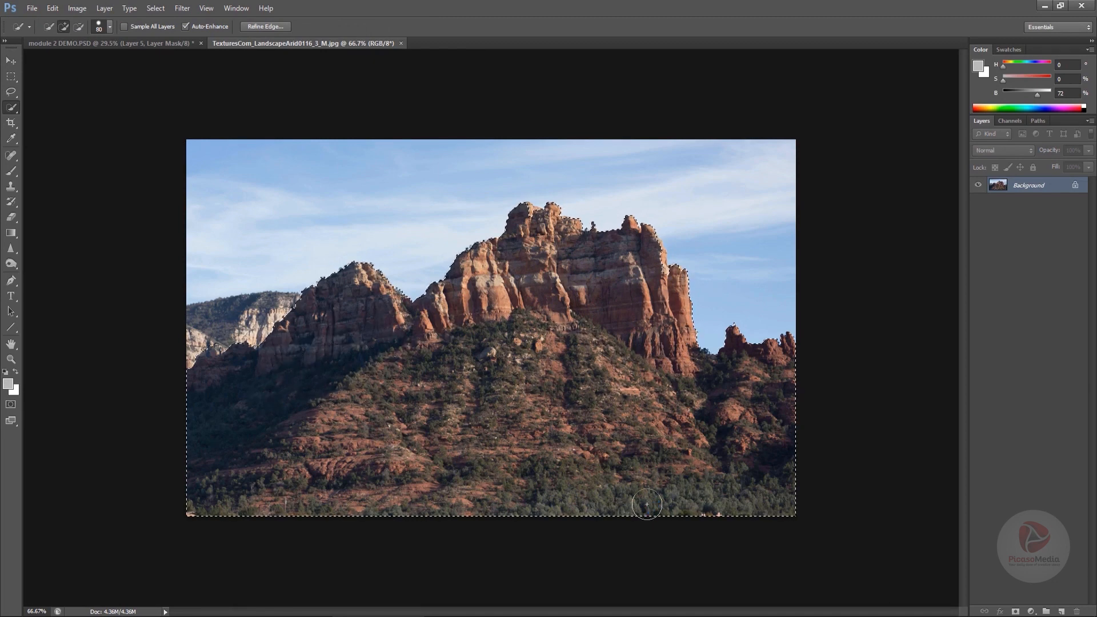
- Move the selected rocks into the painting as a new layer and desaturate them with Hue/Saturation at -100
key("v")
left_click_drag(593, 351, 643, 268)
left_click(77, 8)
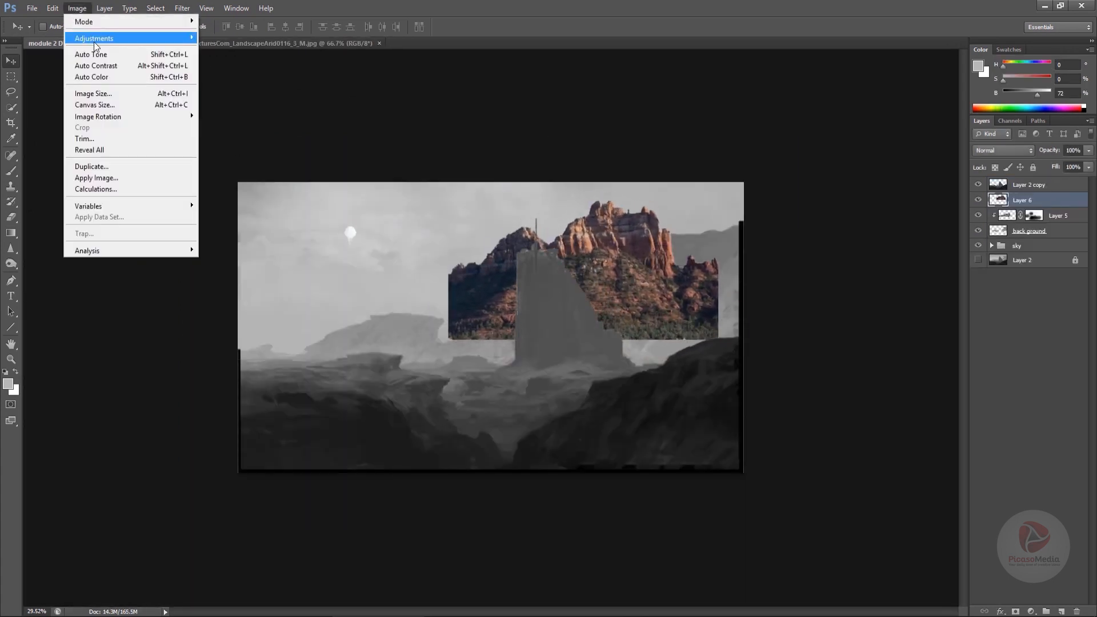
mouse_move(95, 41)
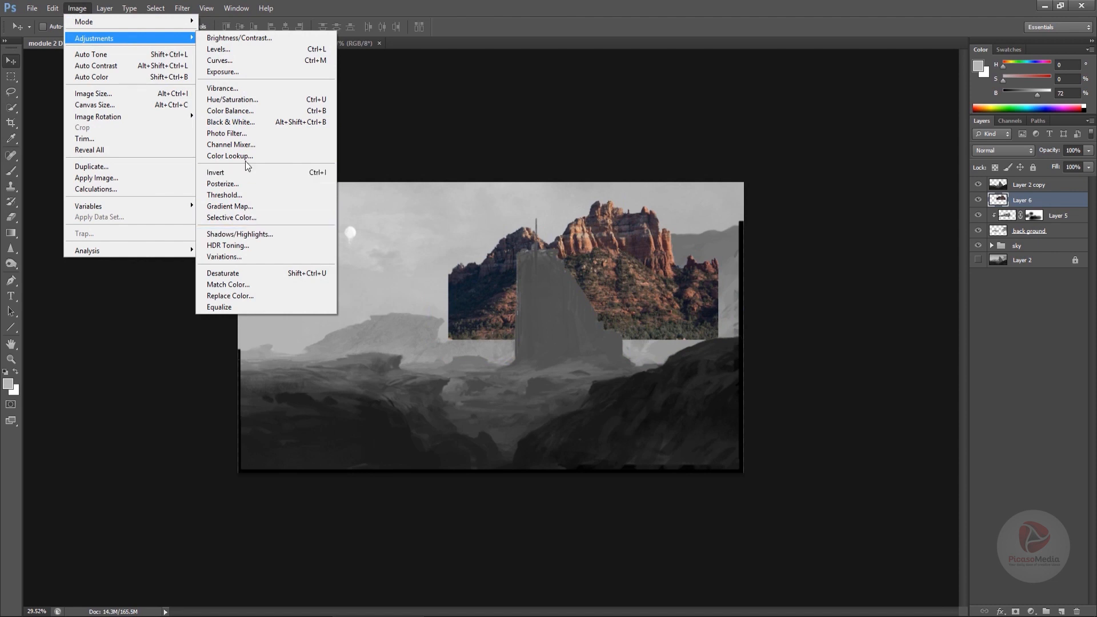
left_click(232, 99)
left_click_drag(875, 303, 818, 303)
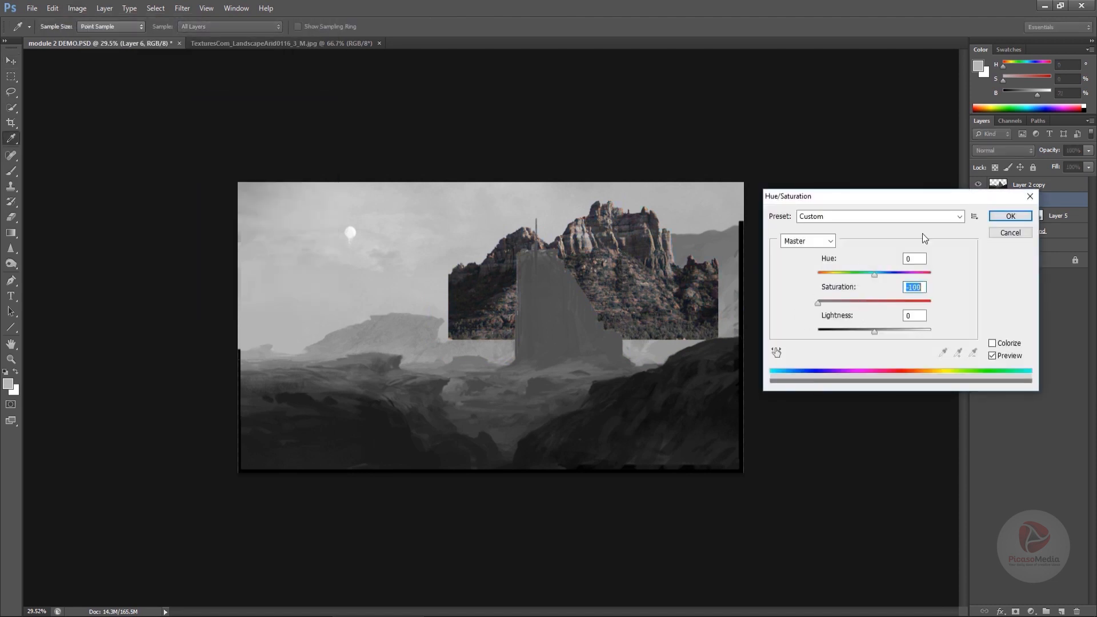
left_click(1011, 216)
- Free-transform the rock layer: flip it horizontally, rotate it slightly and place it at the right edge
key("ctrl+t")
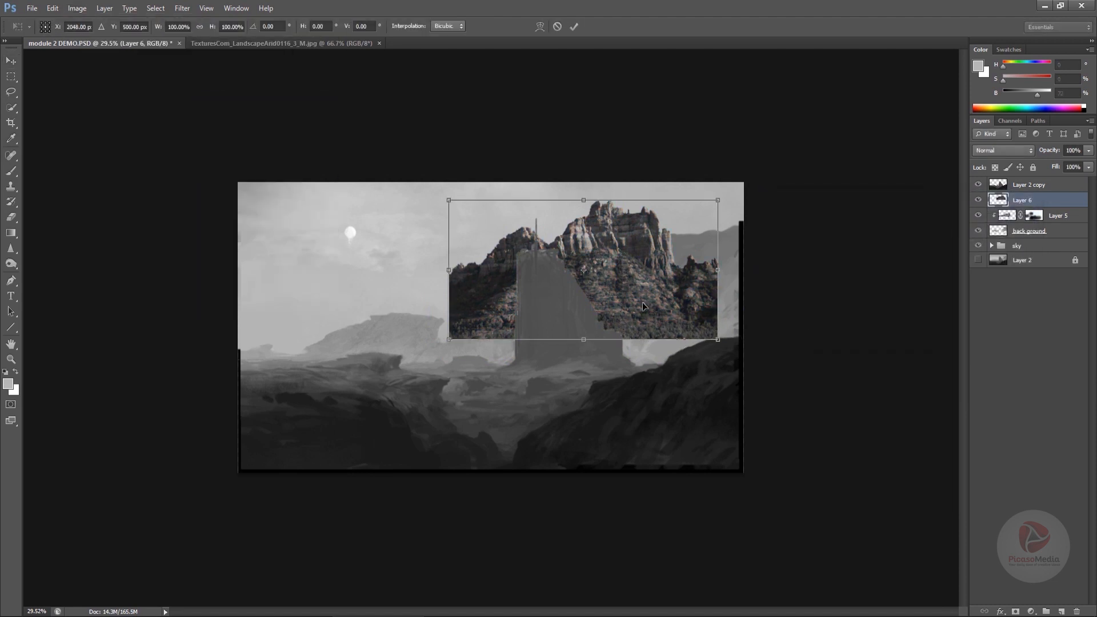
right_click(651, 303)
left_click(691, 480)
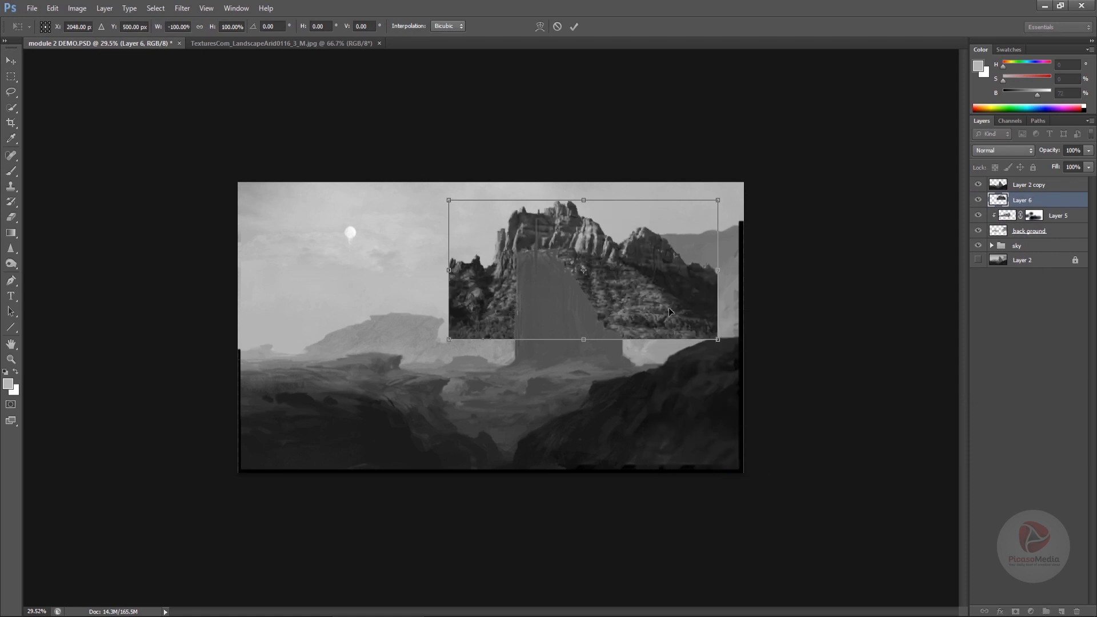
left_click_drag(641, 284, 756, 321)
left_click_drag(909, 340, 897, 341)
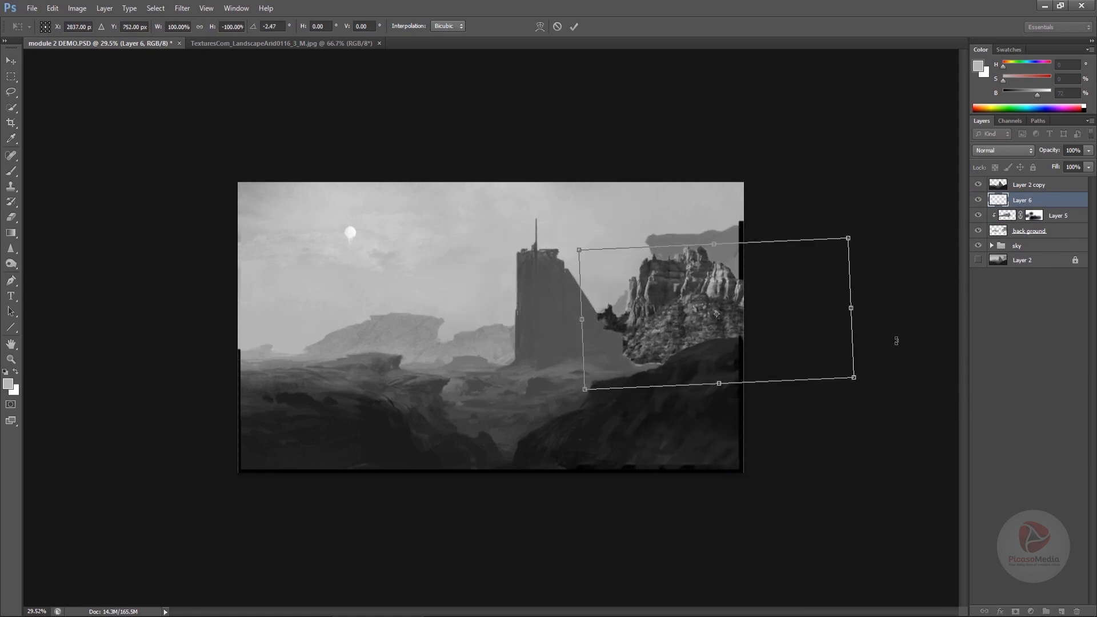
left_click_drag(806, 349, 767, 355)
key("Return")
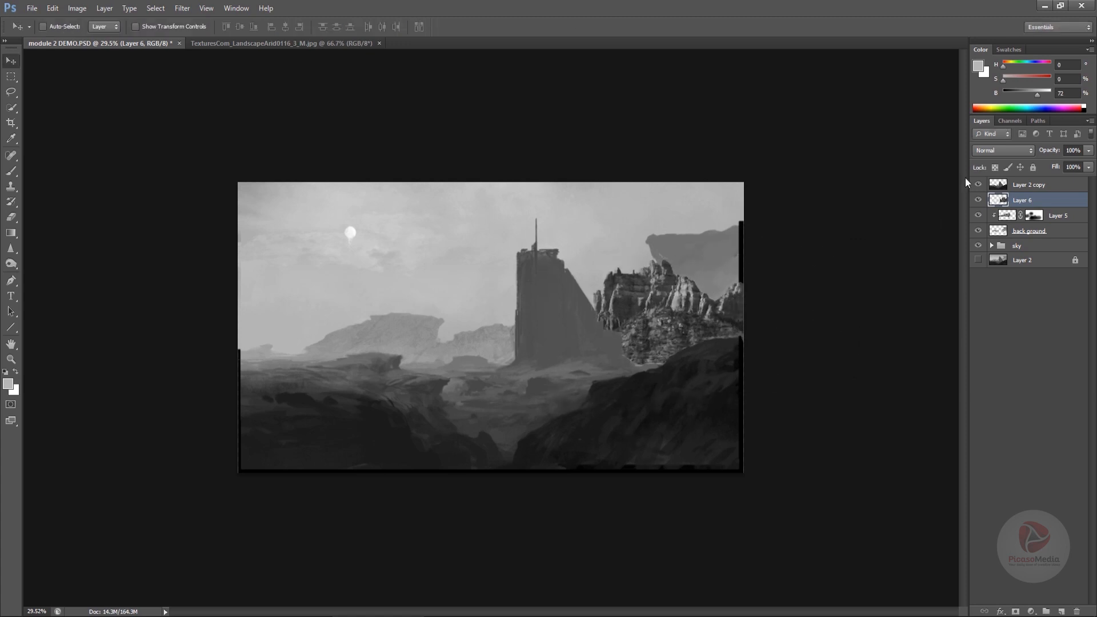
- Clip the rock layer to the layers below and shift it down slightly
left_click(1018, 205, "alt")
left_click_drag(742, 310, 737, 335)
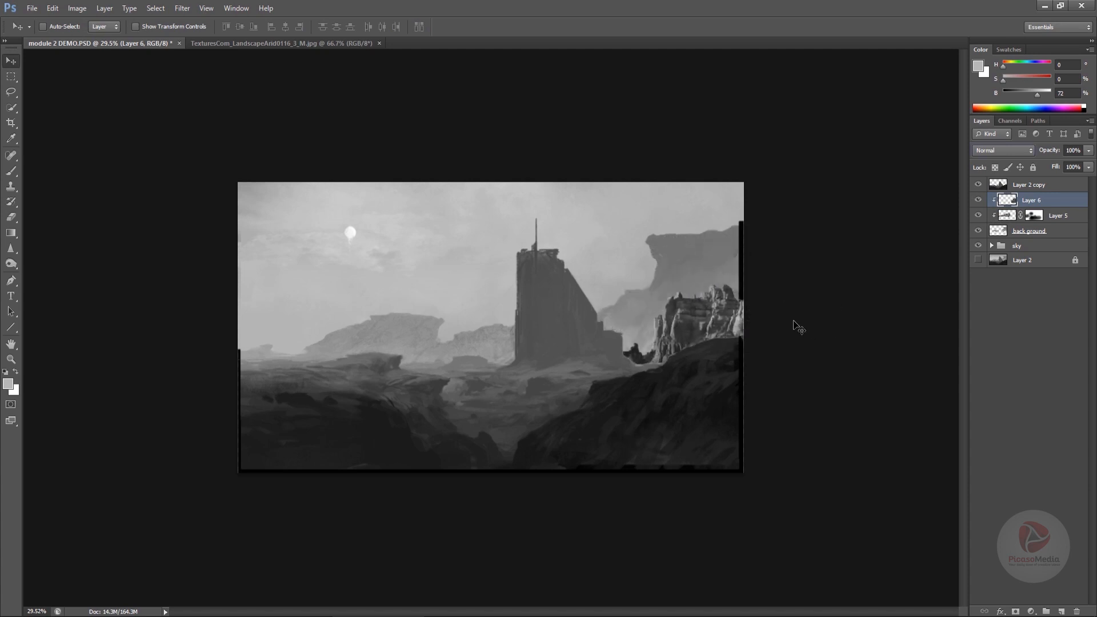
- Compress the rock layer's Levels output range, raising the output black to 59 and lowering the output white
key("ctrl+l")
left_click_drag(821, 462, 842, 463)
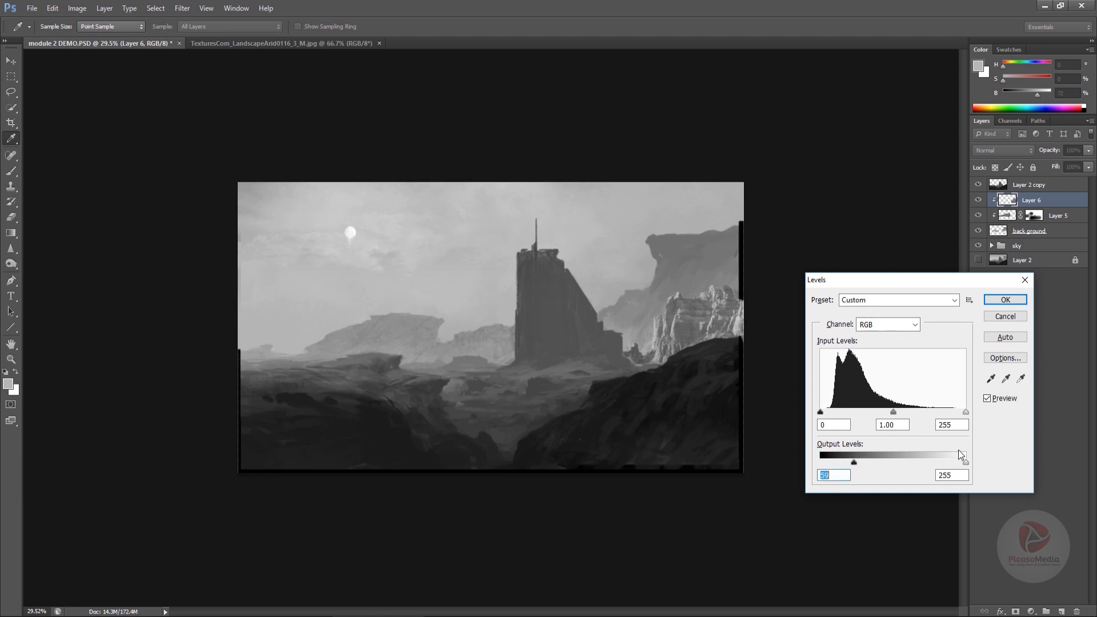
left_click_drag(965, 462, 929, 462)
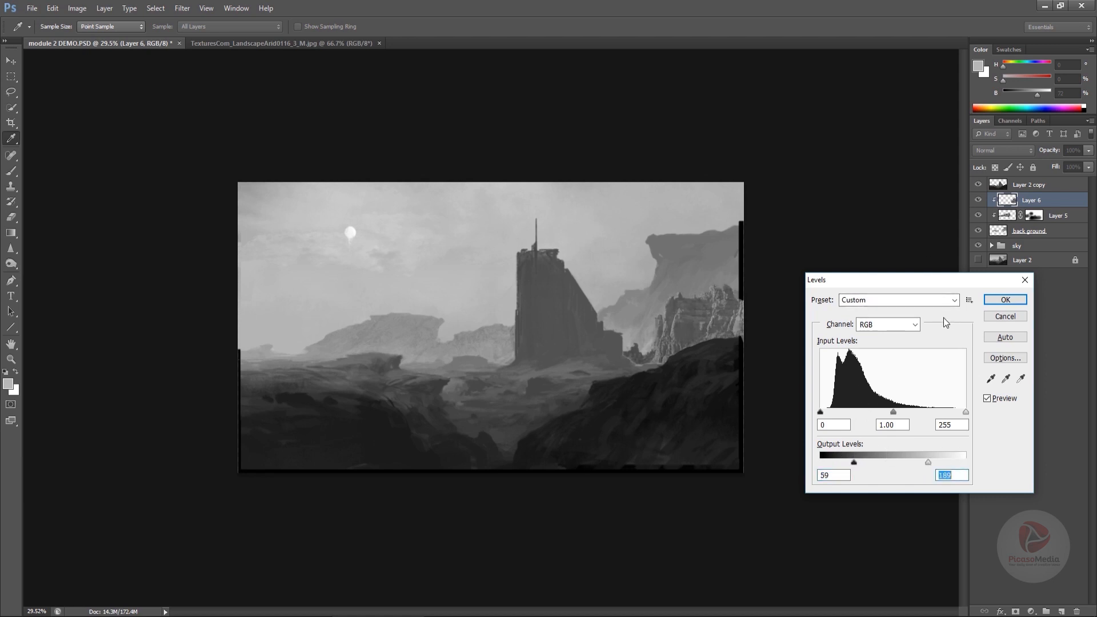
left_click(1002, 303)
- Set the rock layer's blend mode to Darken and reposition it along the right-hand cliffs
left_click_drag(686, 274, 739, 342)
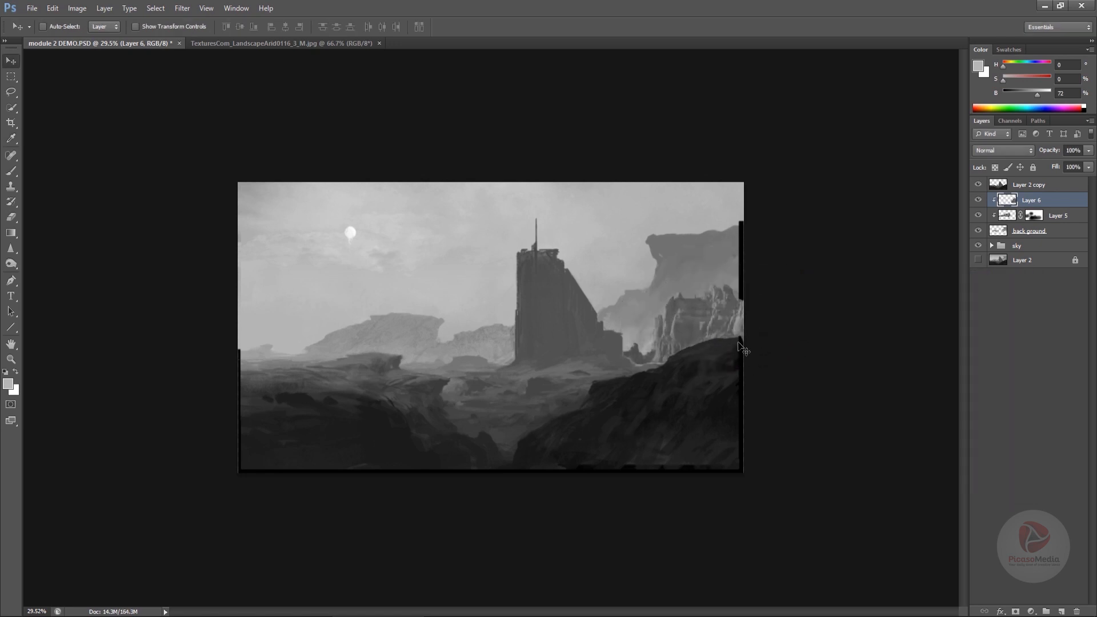
left_click(1006, 152)
left_click(992, 247)
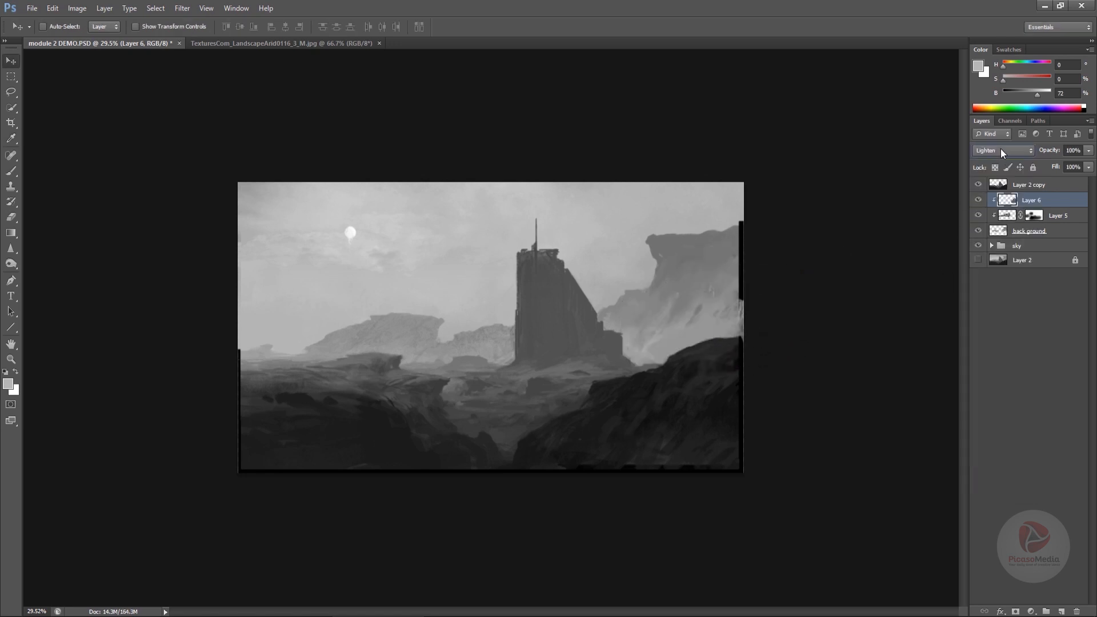
left_click(1001, 152)
left_click(992, 193)
left_click_drag(743, 317, 724, 352)
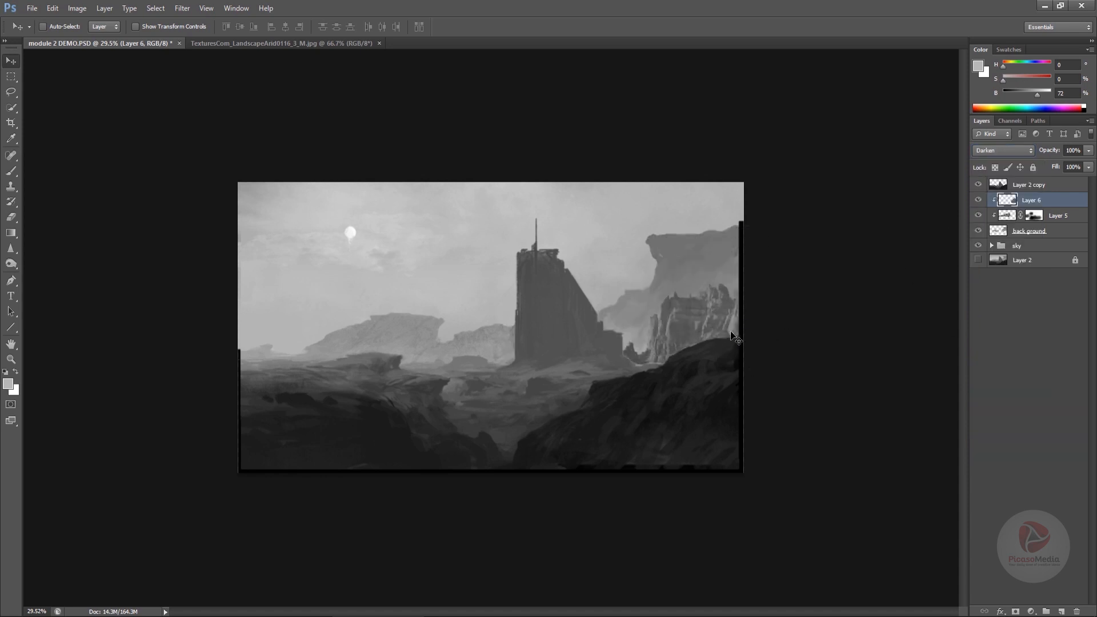
- Scale the rock layer up and move it left so it covers the right-hand cliffs
key("ctrl+t")
left_click_drag(877, 282, 983, 226)
left_click_drag(763, 357, 679, 344)
key("Return")
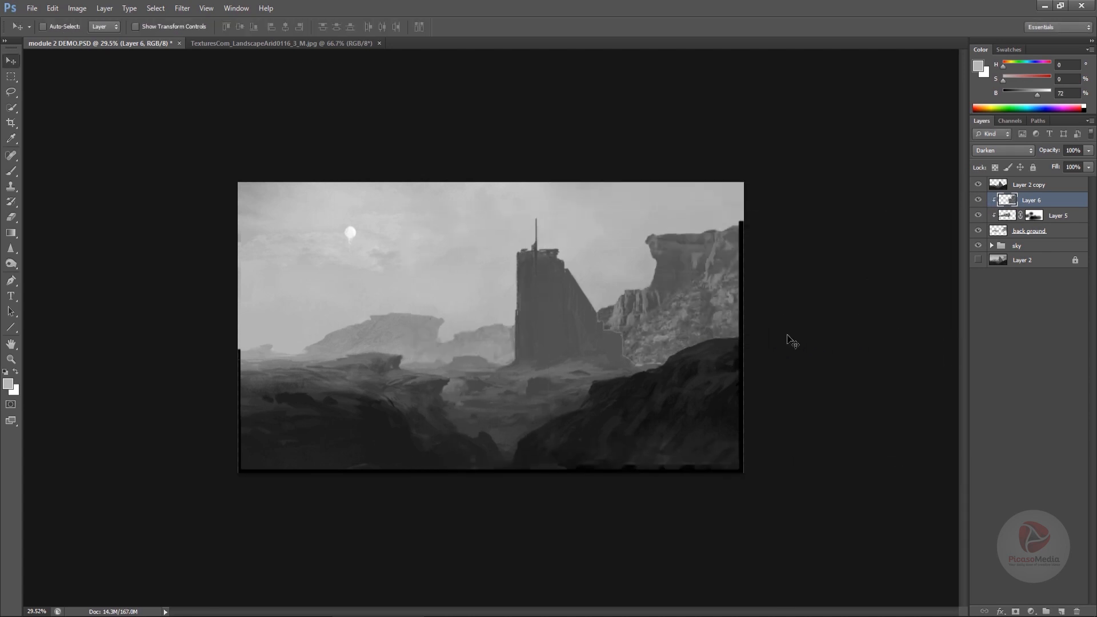
- Adjust the rock layer's Levels twice, raising the output black and setting the midtones to 0.96
key("ctrl+l")
left_click_drag(824, 465, 845, 463)
left_click(1005, 300)
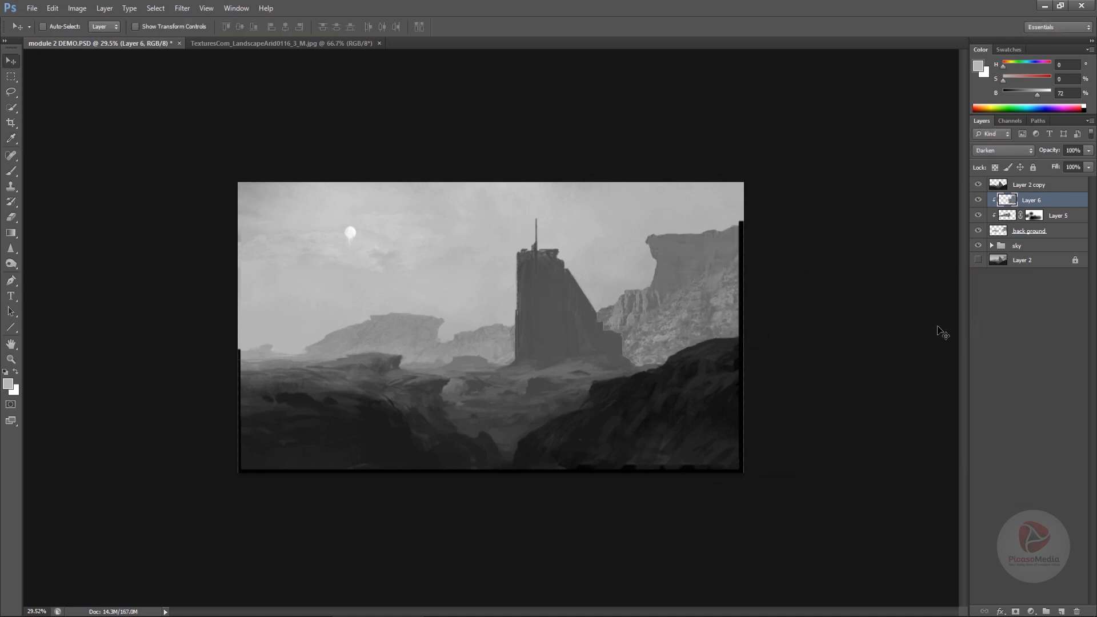
key("ctrl+l")
left_click_drag(900, 413, 902, 412)
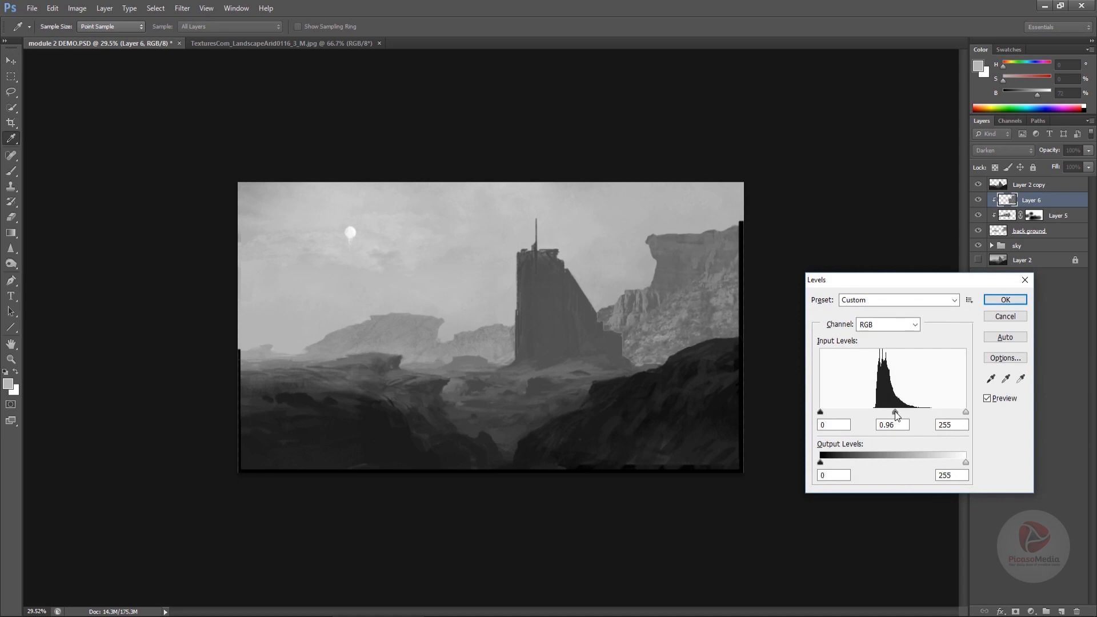
left_click(1005, 300)
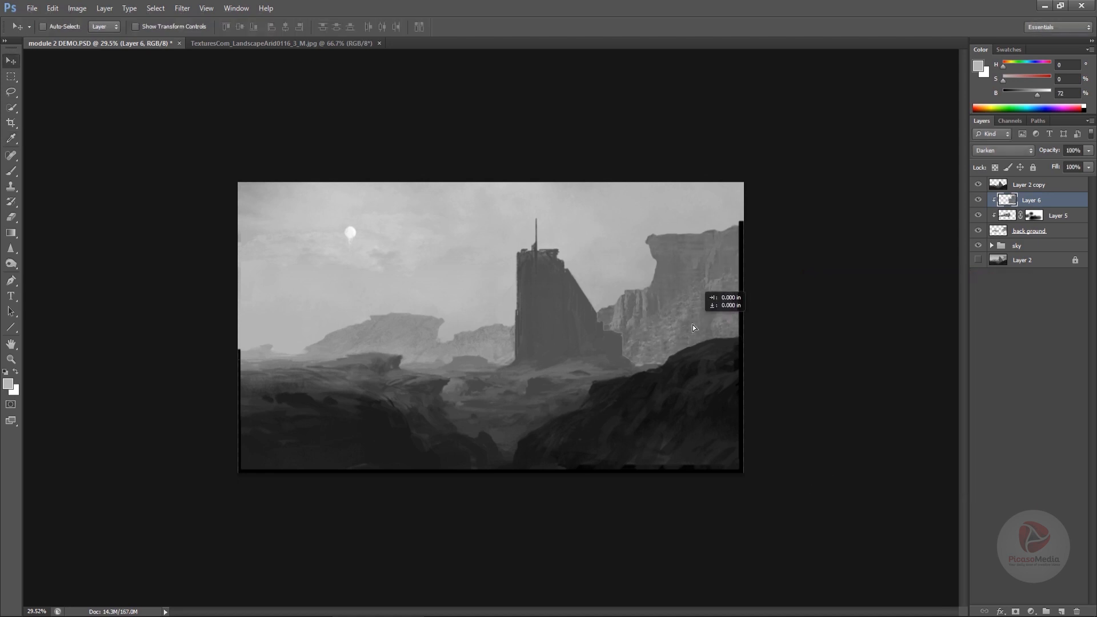
- Duplicate the rock layer to the left over the midground ridge and scale it to about 59%, squashing it vertically
left_click_drag(517, 383, 407, 333)
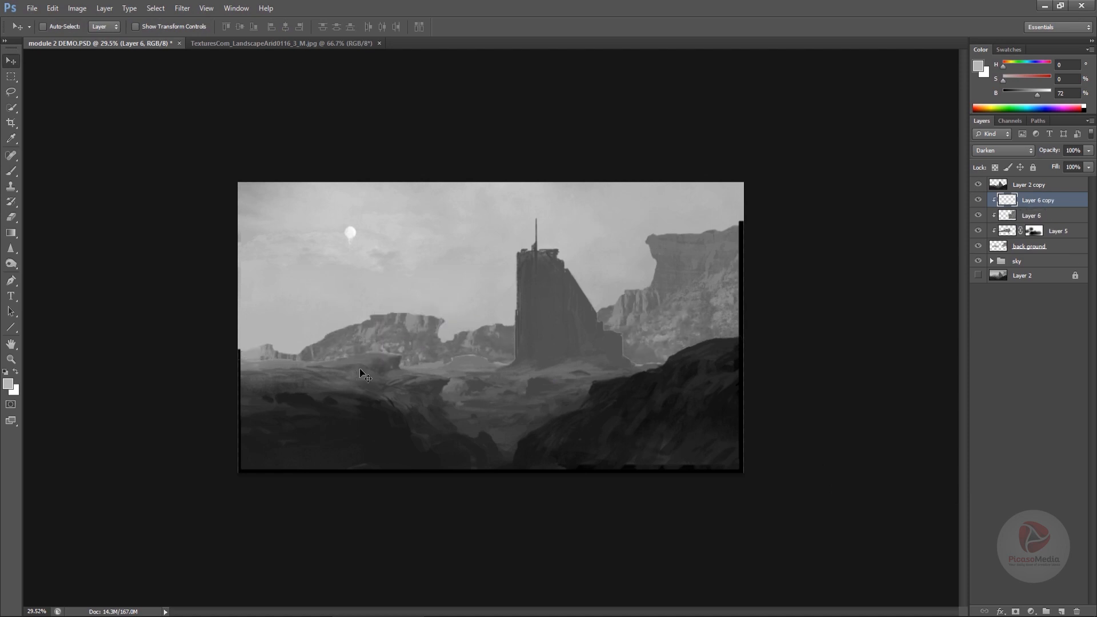
key("ctrl+t")
left_click_drag(664, 236, 566, 292)
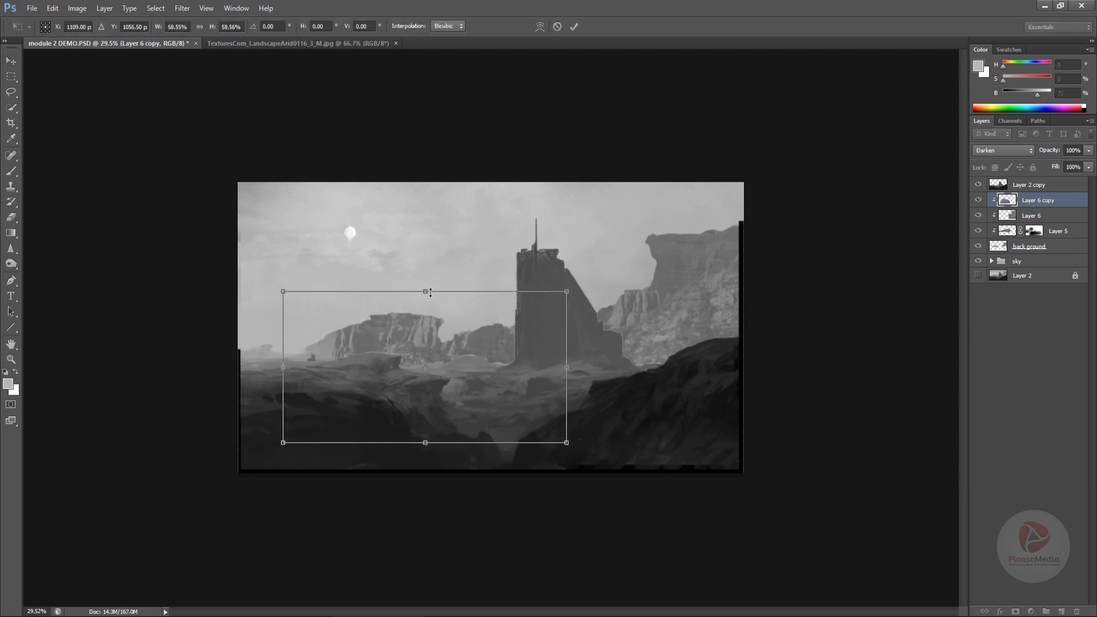
left_click_drag(425, 291, 425, 355)
left_click_drag(446, 396, 454, 354)
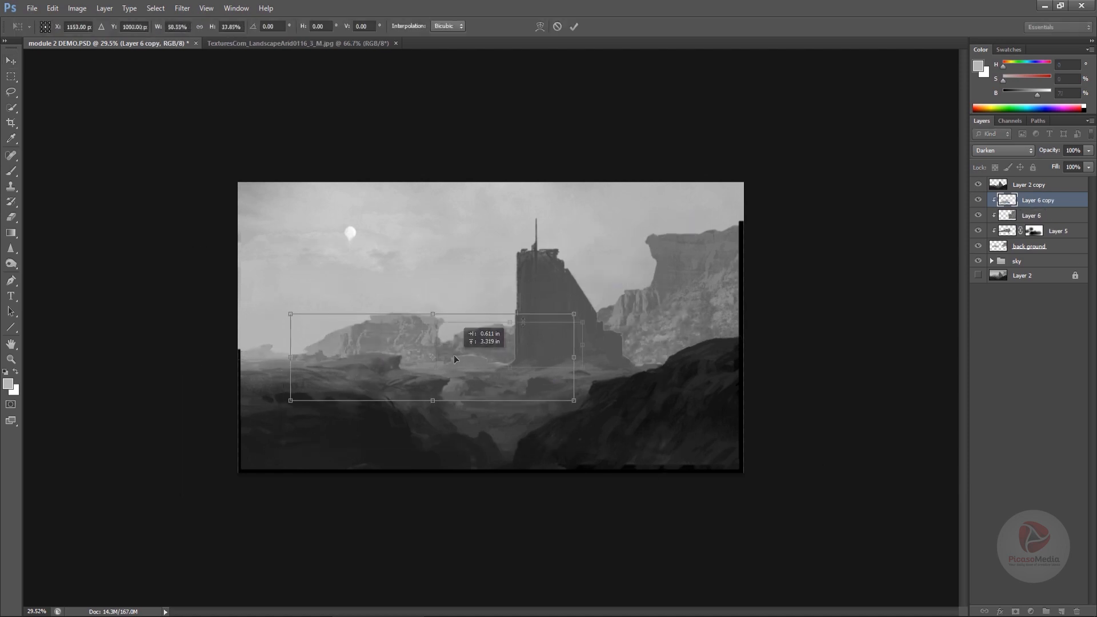
key("Return")
- Add a layer mask to the duplicated rock layer and paint out its edges with a black brush to blend it into the ridge
left_click(1015, 611)
key("b")
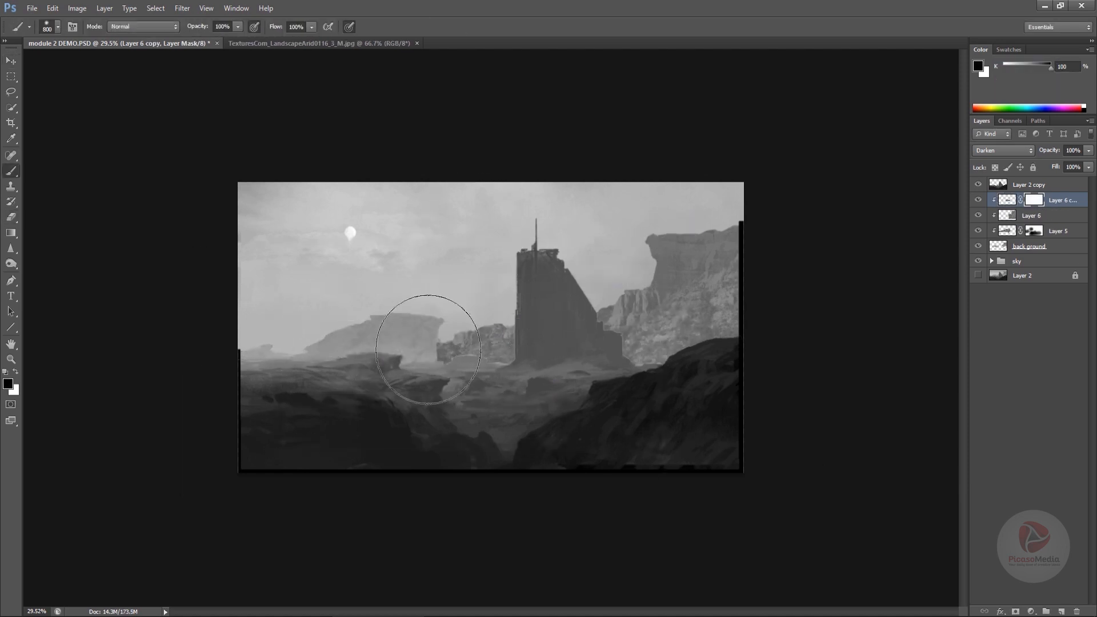
key("bracketleft")
key("bracketleft")
key("bracketleft")
key("bracketleft")
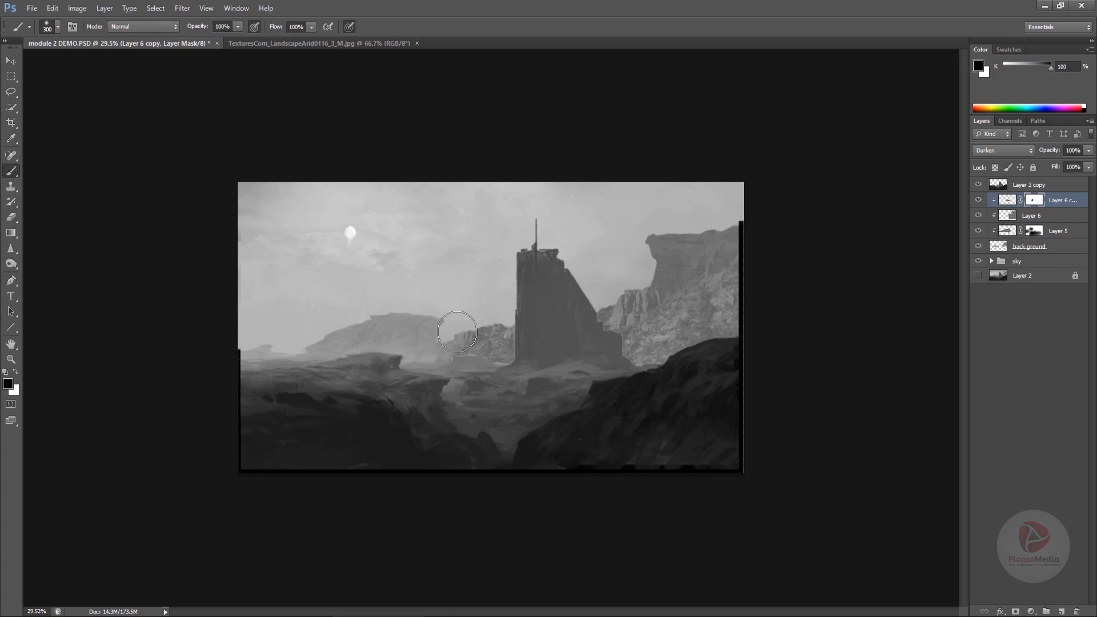
left_click_drag(434, 385, 461, 398)
key("bracketright")
key("bracketright")
key("bracketright")
key("bracketright")
key("bracketright")
key("bracketright")
key("bracketright")
key("bracketright")
key("bracketright")
key("bracketright")
mouse_move(487, 360)
left_mouse_down()
mouse_move(439, 350)
mouse_move(503, 305)
mouse_move(497, 335)
mouse_move(521, 335)
mouse_move(526, 366)
mouse_move(547, 346)
mouse_move(526, 392)
mouse_move(451, 361)
mouse_move(432, 372)
mouse_move(434, 415)
mouse_move(474, 412)
mouse_move(459, 457)
mouse_move(315, 438)
mouse_move(373, 438)
left_mouse_up()
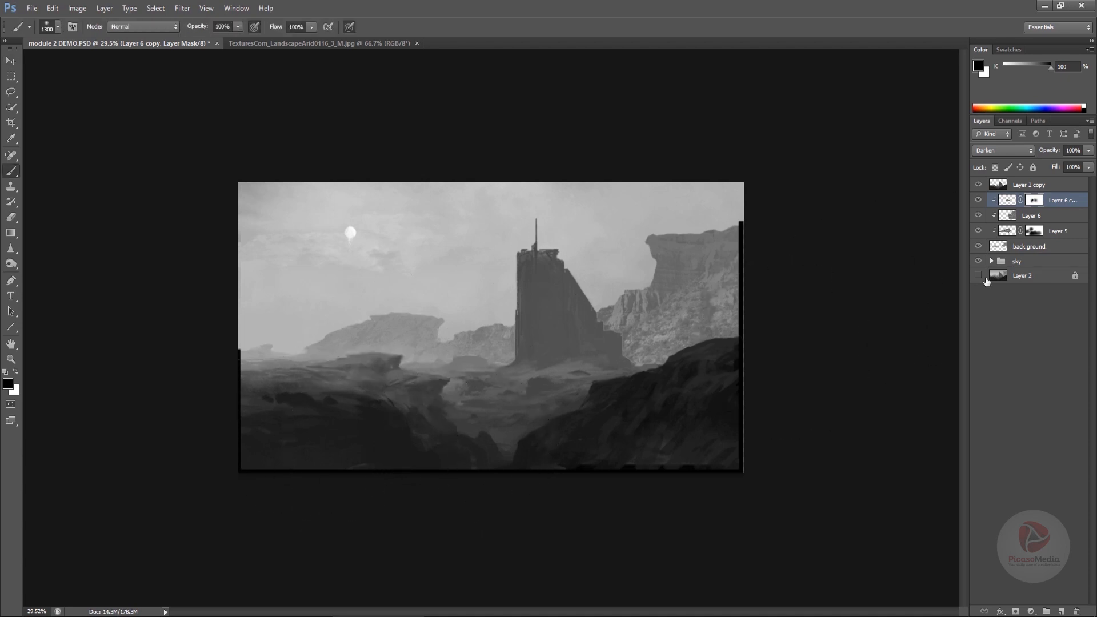
- Add a layer mask to the original rock layer and brush away its left edge where it meets the midground
left_click(1005, 217)
left_click(1017, 612)
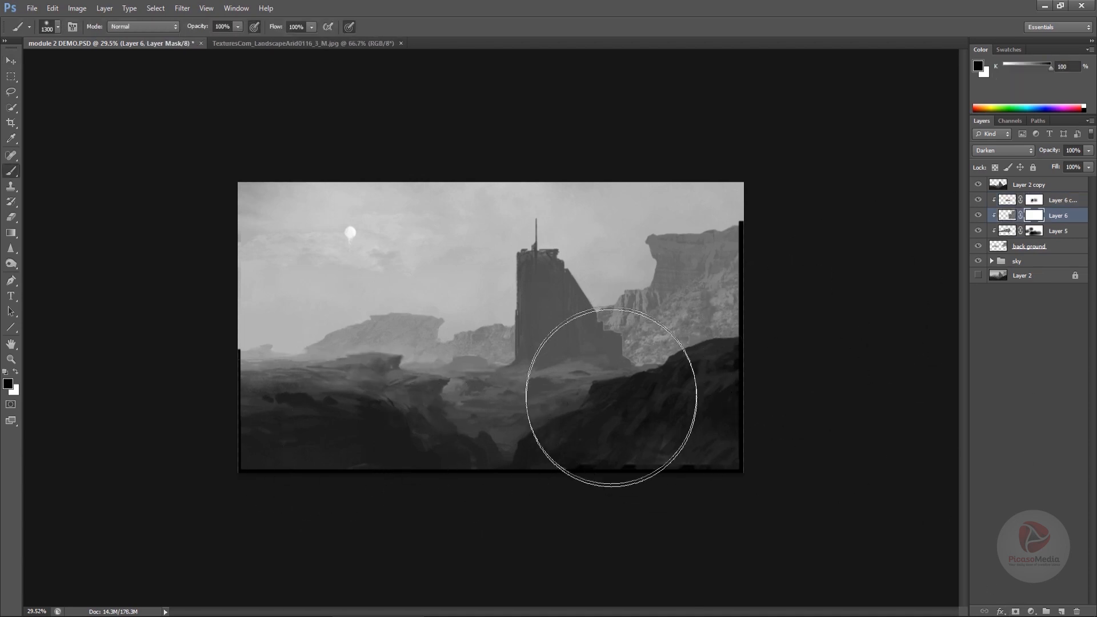
mouse_move(634, 384)
left_mouse_down()
mouse_move(696, 367)
mouse_move(607, 400)
mouse_move(632, 355)
mouse_move(649, 408)
left_mouse_up()
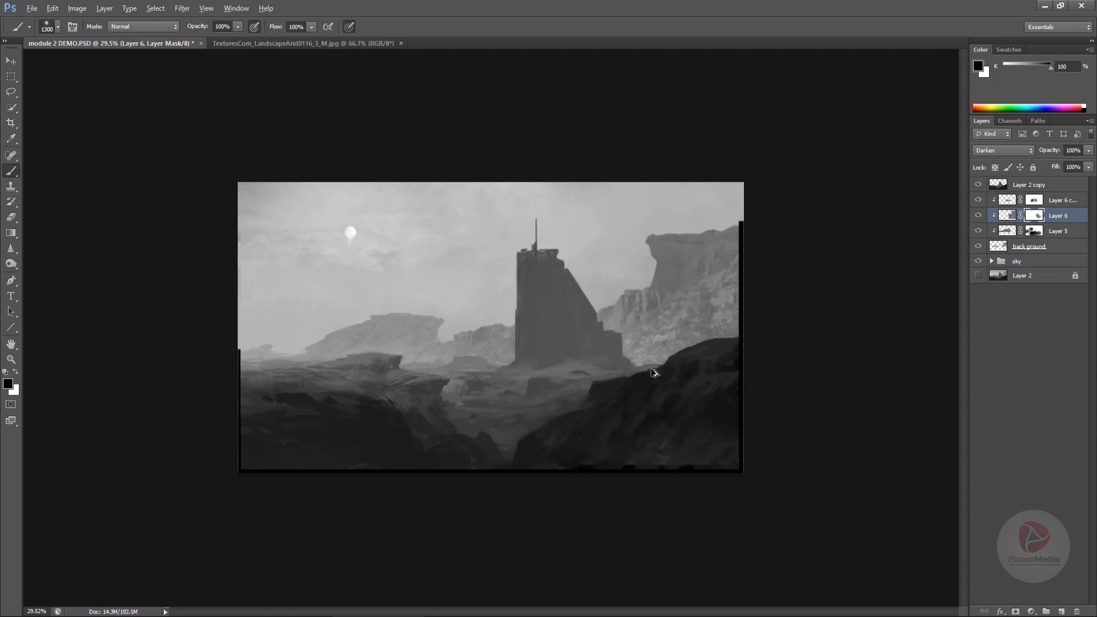
mouse_move(679, 339)
left_mouse_down()
mouse_move(615, 397)
mouse_move(609, 430)
left_mouse_up()
key("v")
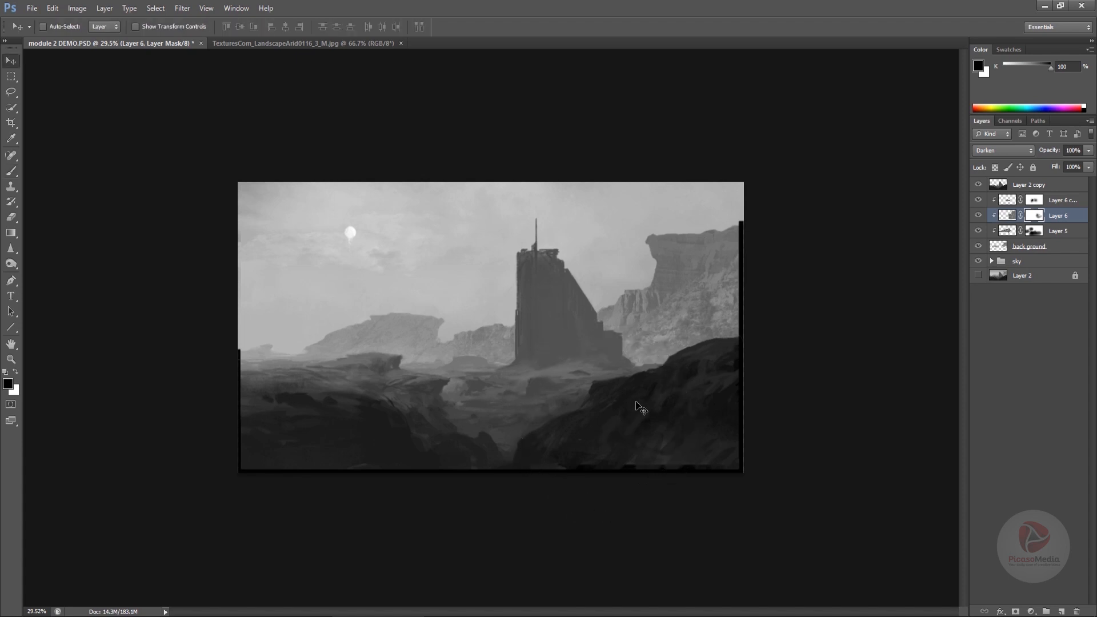
- Put the rock layers and the back ground layer into a new group named background
left_click(1041, 201)
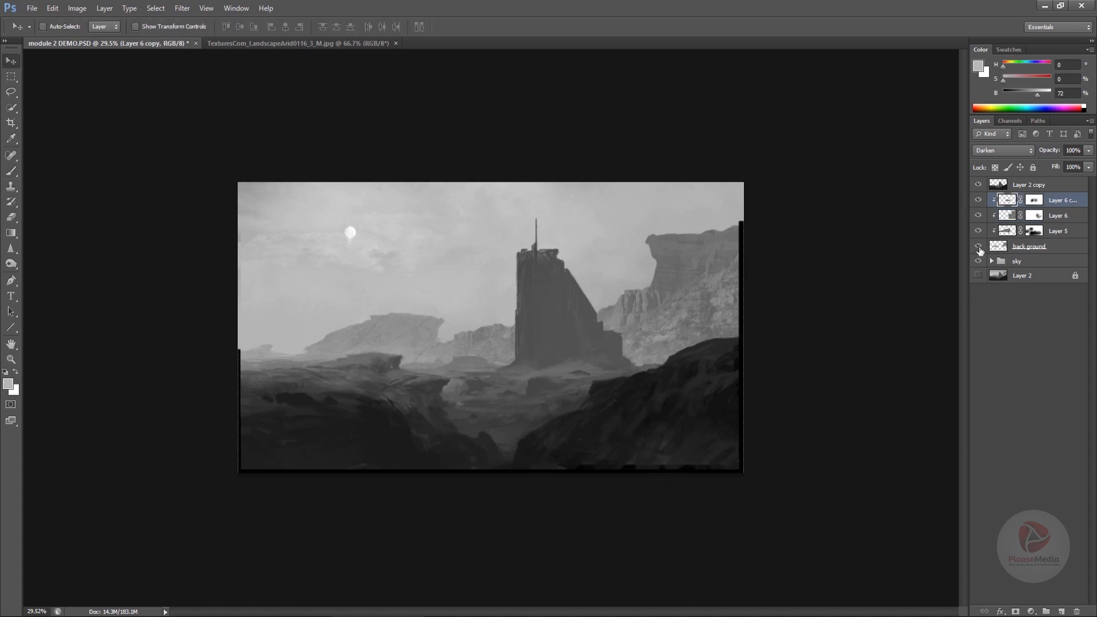
left_click(1048, 610)
left_click(1061, 216)
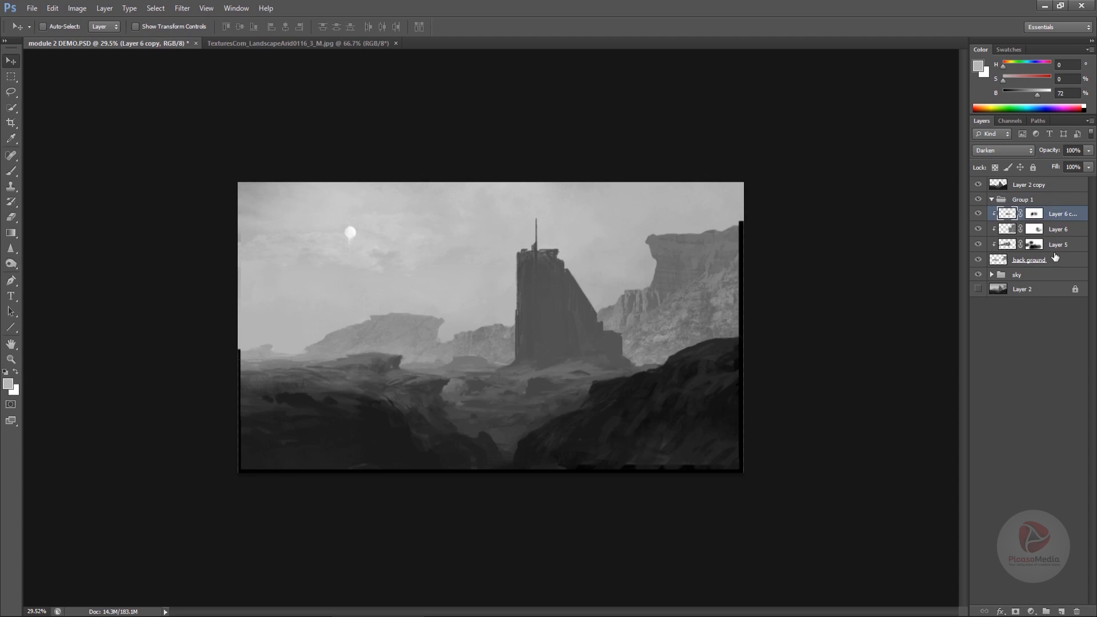
left_click(1052, 259, "shift")
left_click_drag(1056, 235, 994, 204)
left_click(994, 204)
double_click(1023, 199)
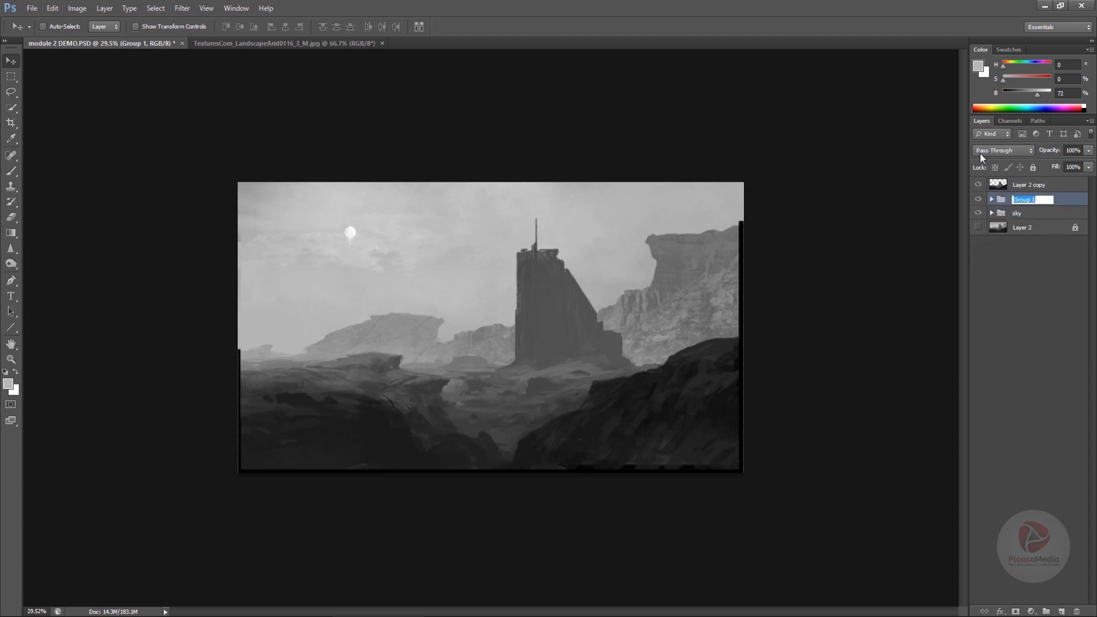
type("background")
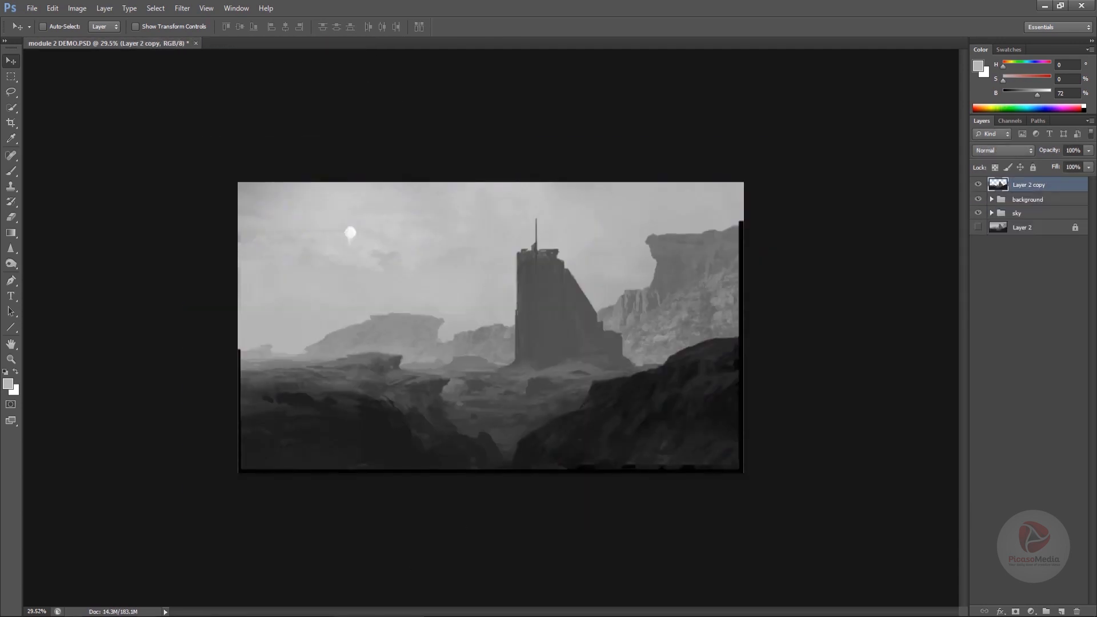
- Bring up the uluru rock photo, quick-select its sky and invert the selection to isolate the rocks
key("alt+Tab")
left_click_drag(679, 426, 667, 40)
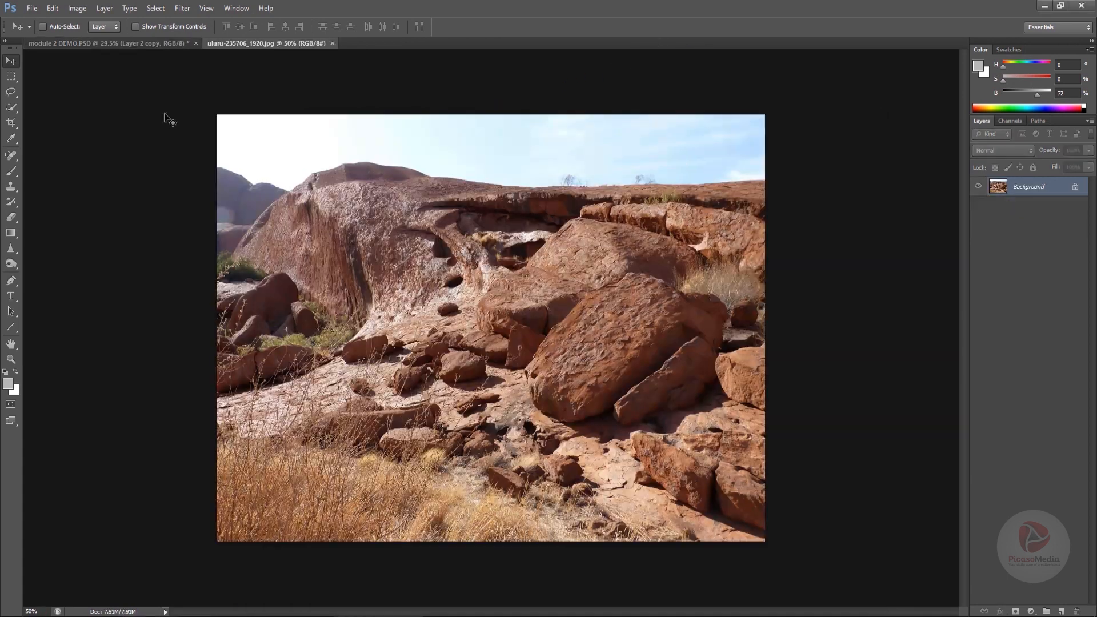
left_click(11, 76)
left_click(12, 108)
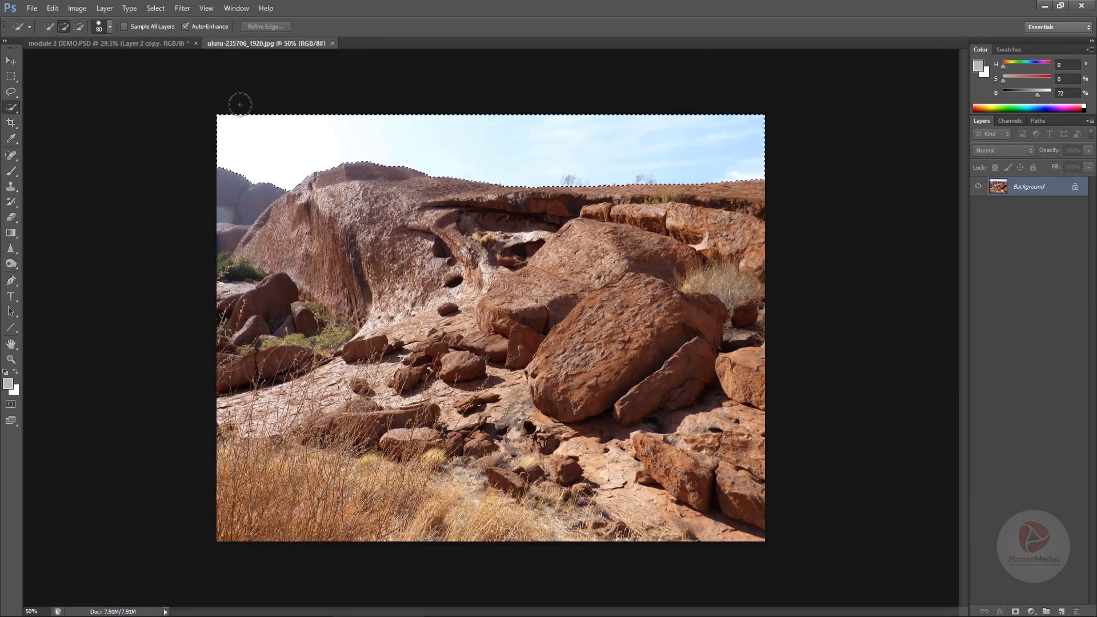
left_click_drag(245, 129, 295, 166)
key("ctrl+shift+i")
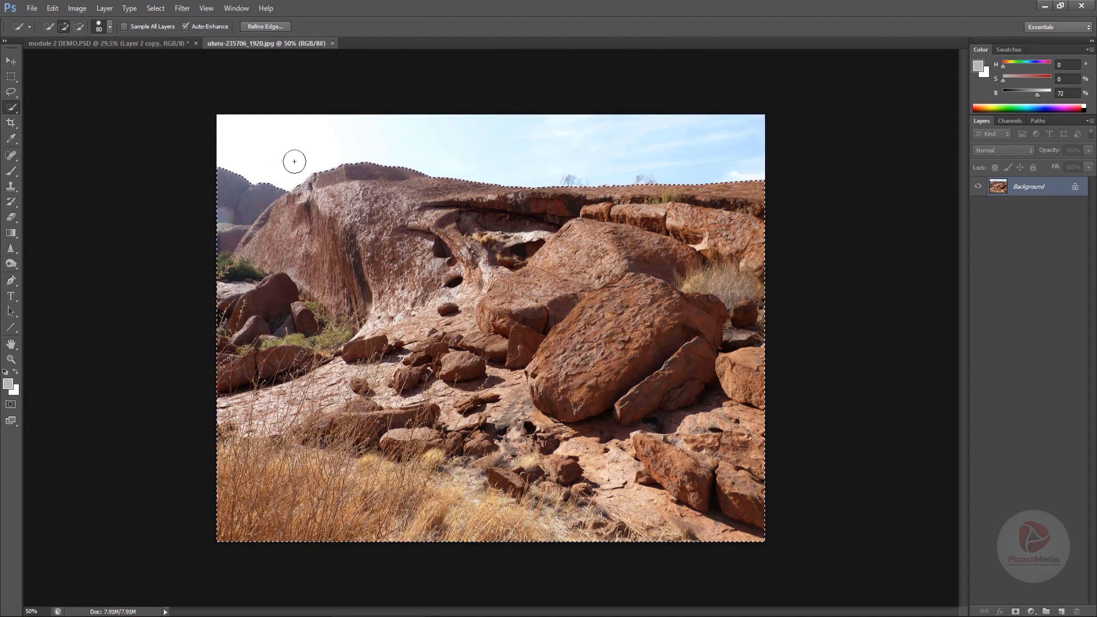
- Move the selected rocks into the painting as a new layer across the lower foreground
key("b")
key("v")
mouse_move(534, 298)
left_mouse_down()
mouse_move(308, 223)
mouse_move(186, 41)
mouse_move(487, 391)
mouse_move(523, 389)
mouse_move(507, 415)
mouse_move(509, 440)
left_mouse_up()
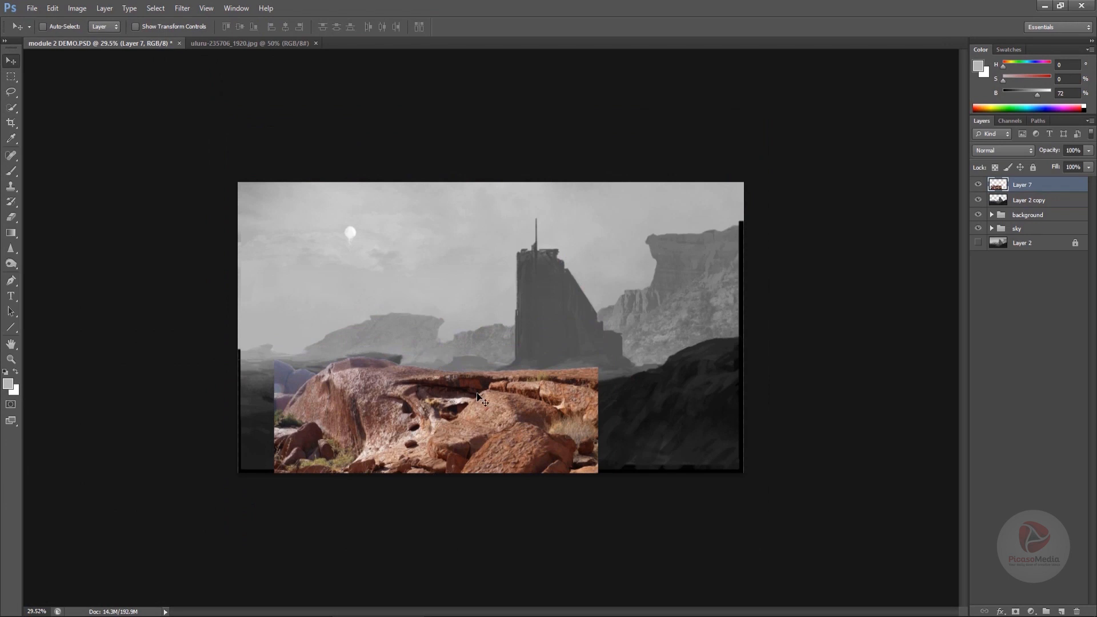
- Desaturate the new rock layer with Hue/Saturation, setting Saturation to -100
left_click(77, 8)
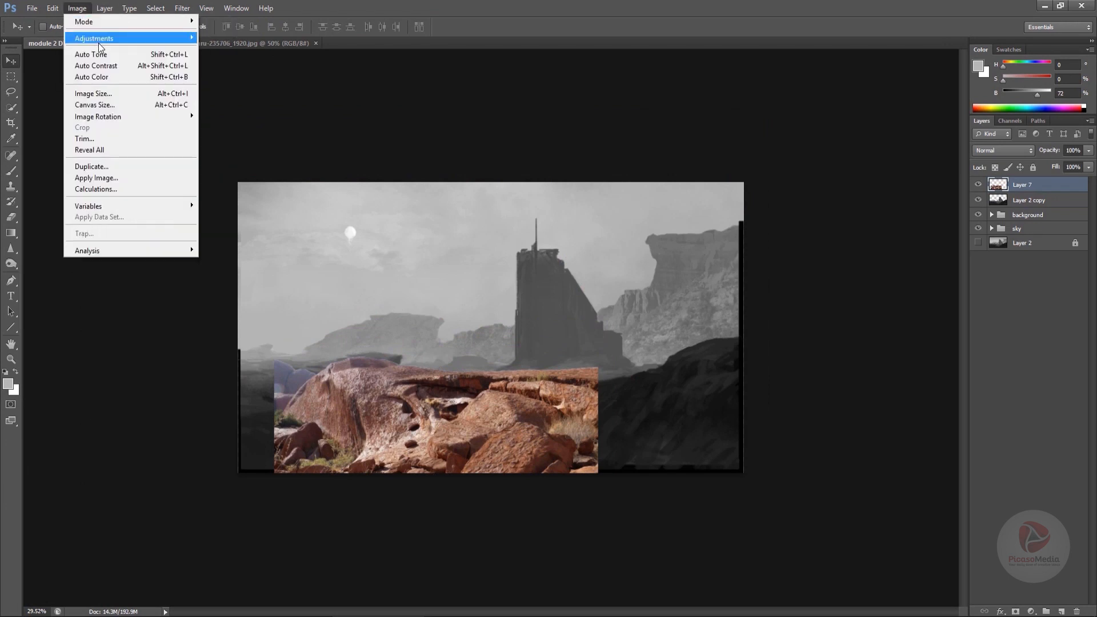
mouse_move(101, 40)
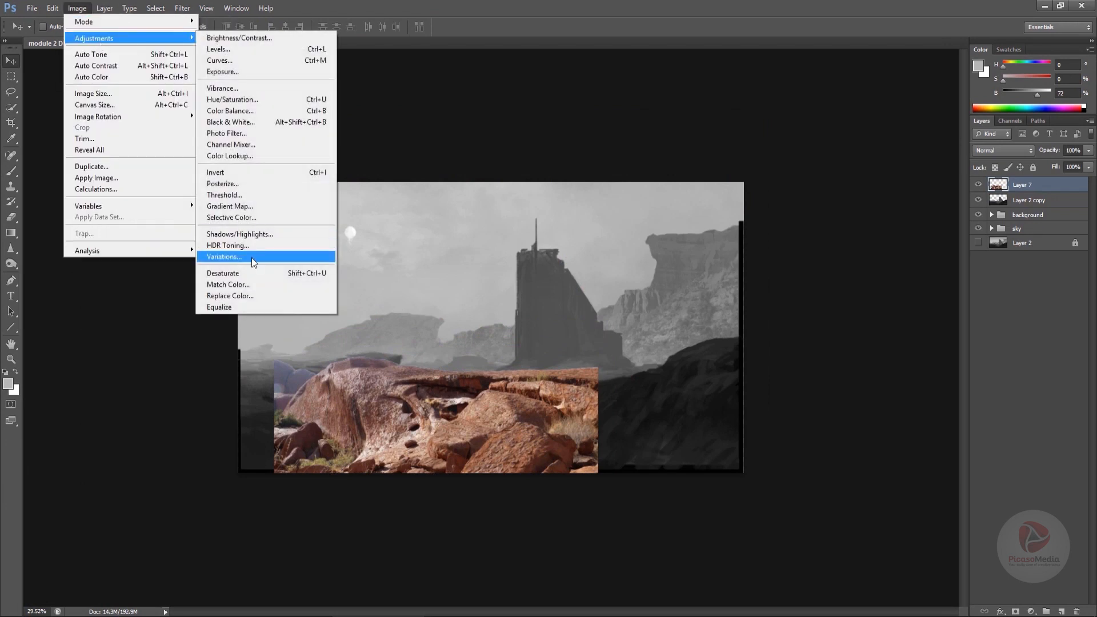
left_click(256, 100)
left_click_drag(874, 303, 809, 308)
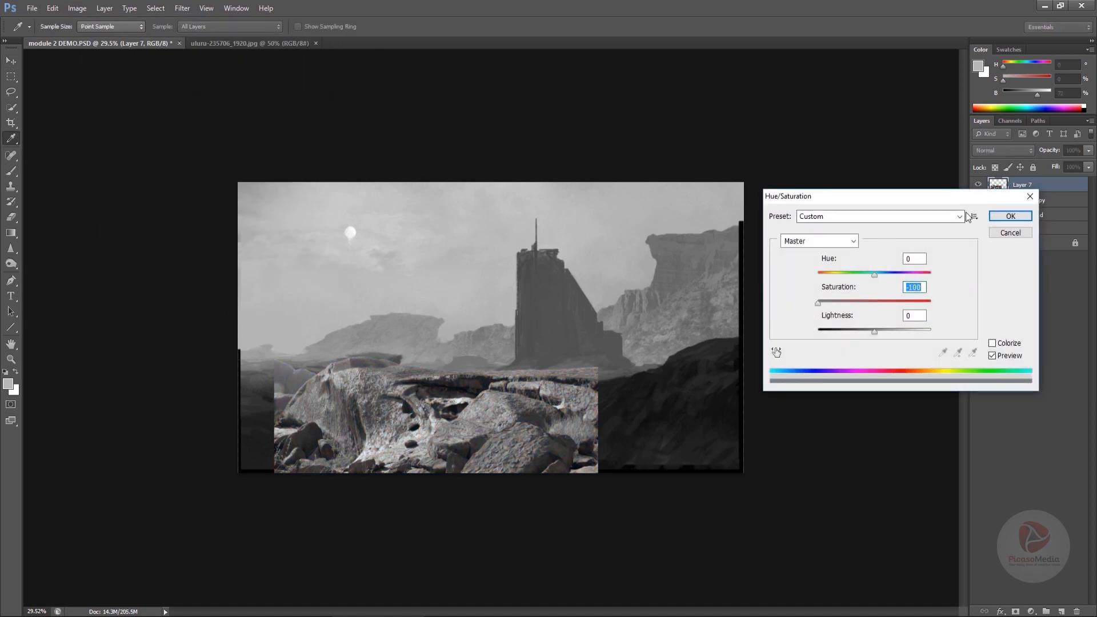
left_click(1010, 216)
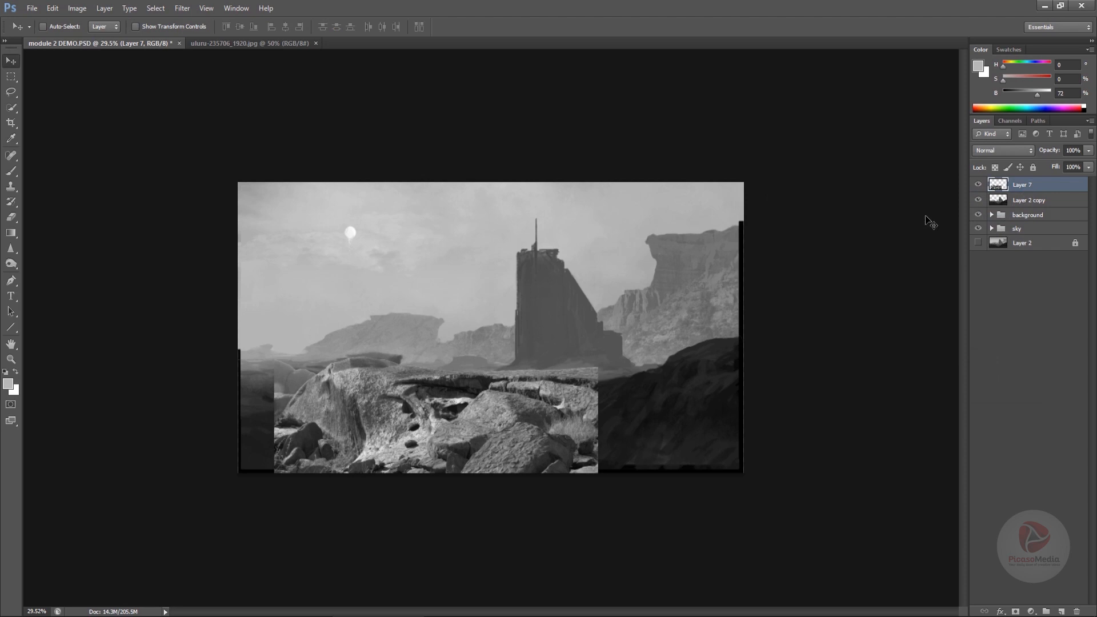
- Darken the rock layer with Levels, setting the midtone to about 1.05 and the output levels to 20 and 130
key("ctrl+l")
left_click_drag(894, 413, 914, 413)
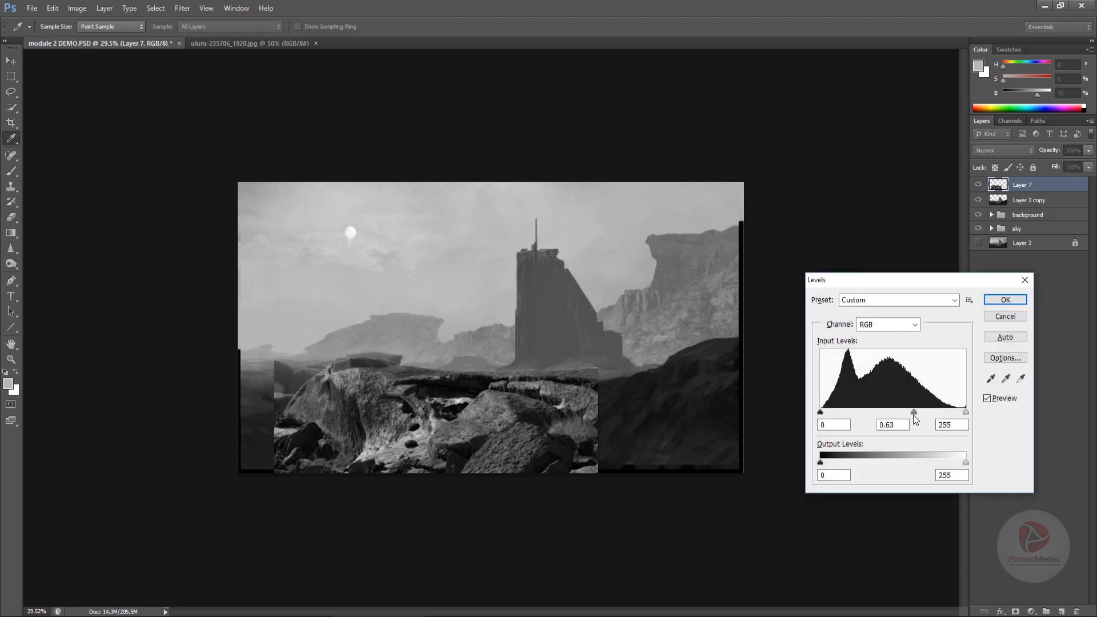
left_click_drag(966, 462, 916, 463)
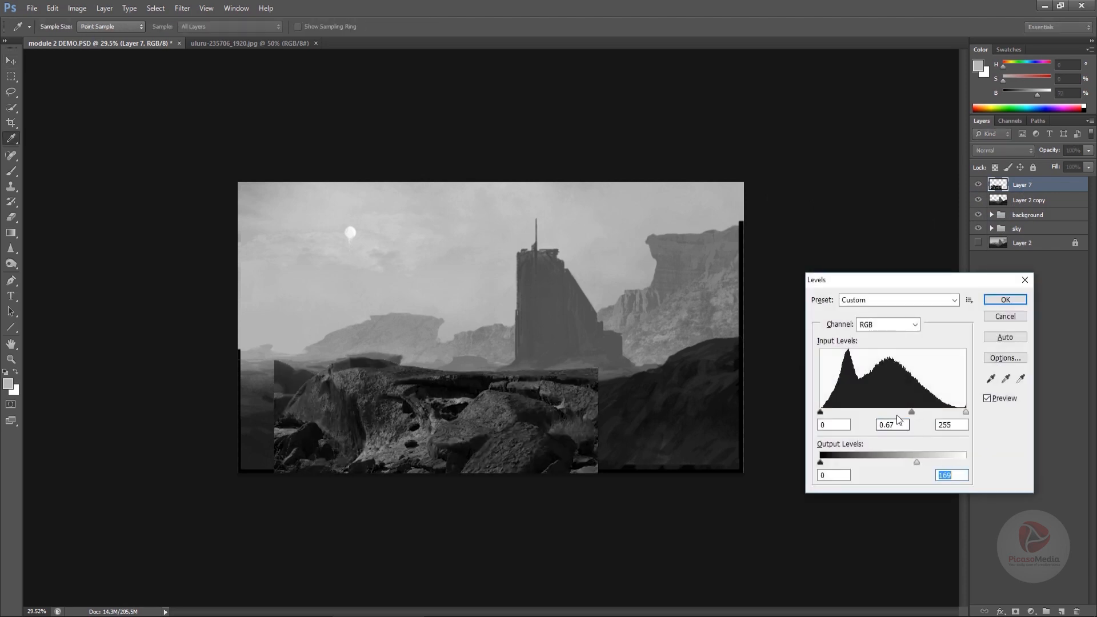
left_click_drag(892, 416, 890, 416)
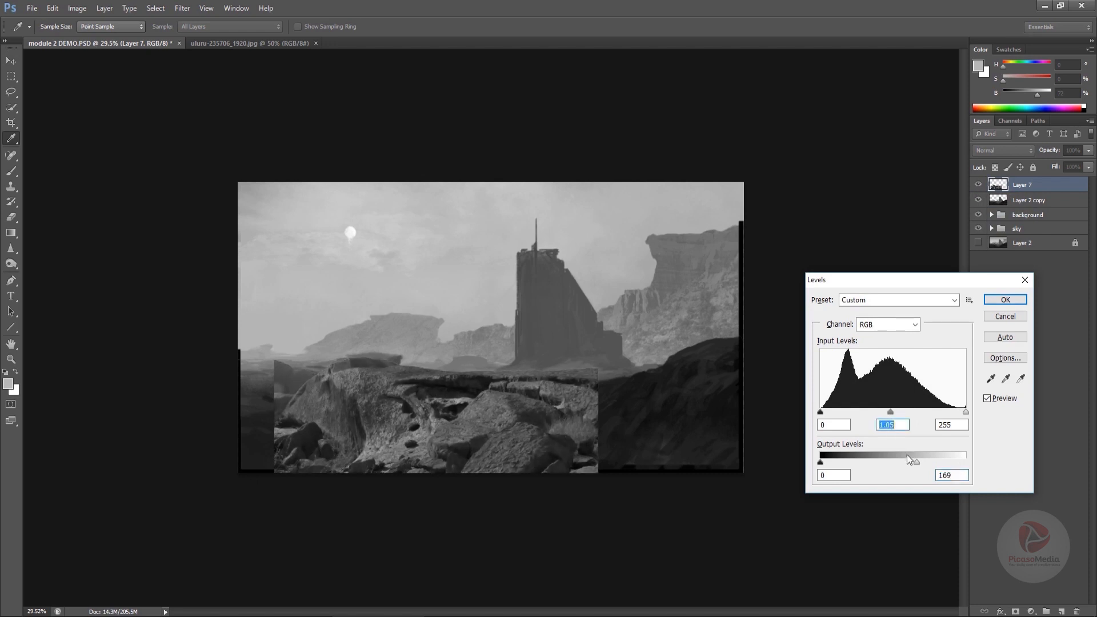
left_click_drag(916, 462, 895, 463)
mouse_move(820, 412)
left_mouse_down()
mouse_move(861, 417)
mouse_move(815, 424)
left_mouse_up()
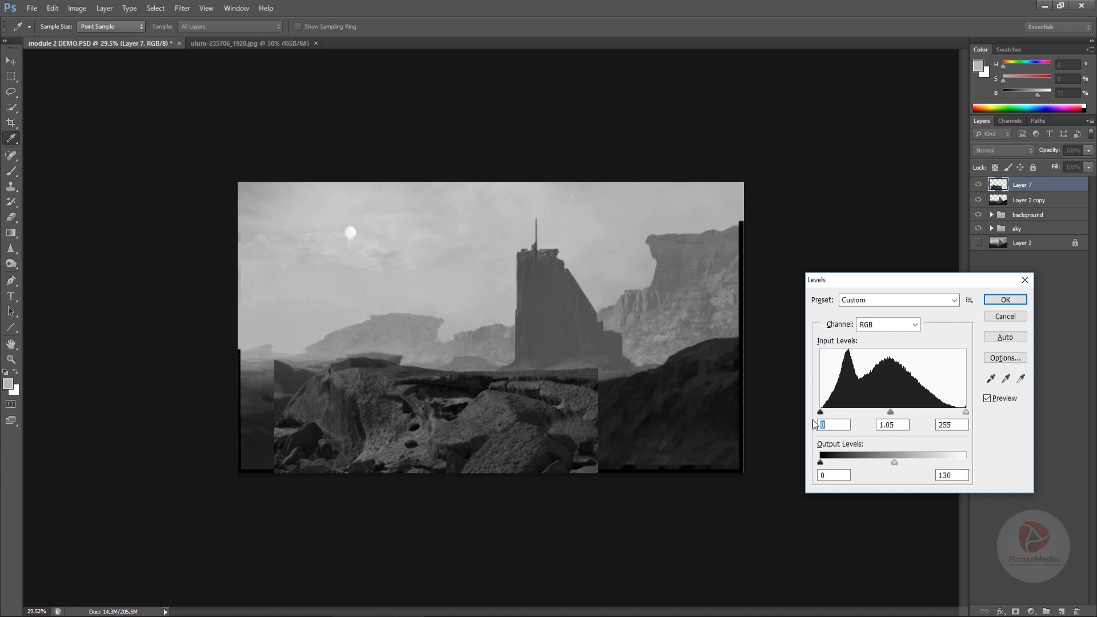
left_click_drag(822, 464, 837, 465)
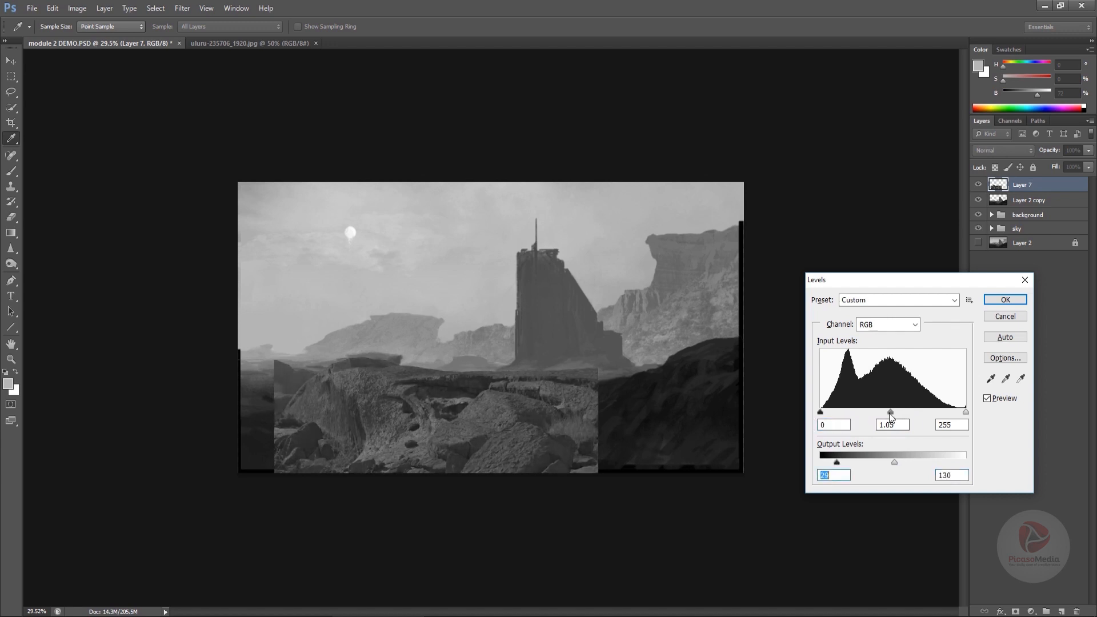
left_click_drag(891, 414, 897, 416)
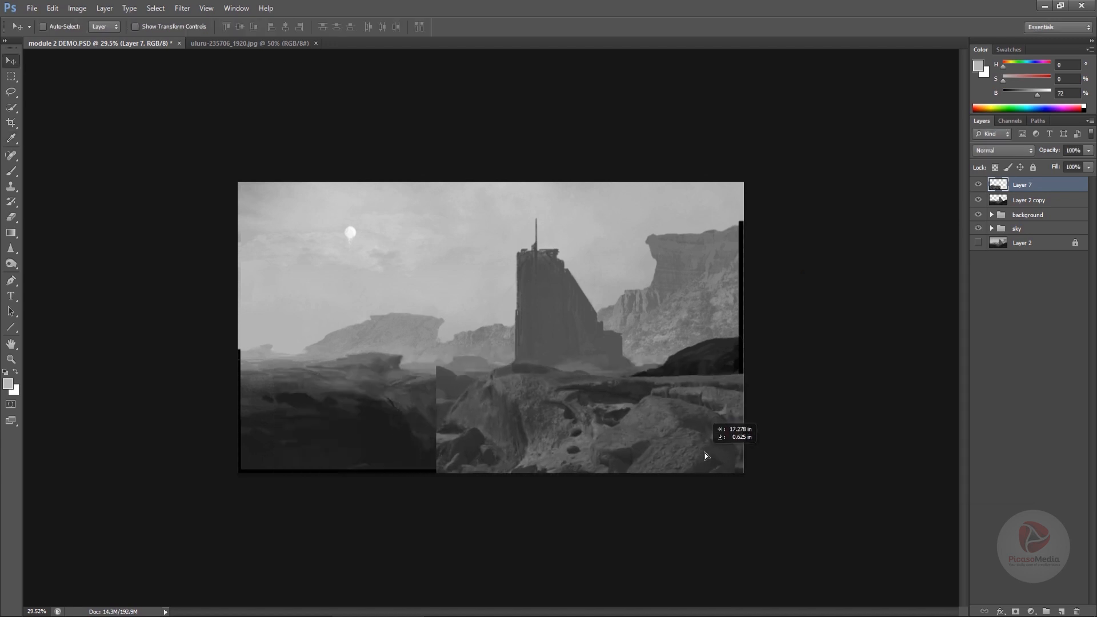
left_click_drag(706, 454, 706, 451)
key("ctrl+t")
left_click_drag(761, 581, 600, 468)
mouse_move(523, 395)
left_mouse_down()
mouse_move(670, 436)
mouse_move(567, 402)
mouse_move(496, 470)
mouse_move(575, 409)
mouse_move(552, 461)
mouse_move(540, 397)
mouse_move(508, 382)
left_mouse_up()
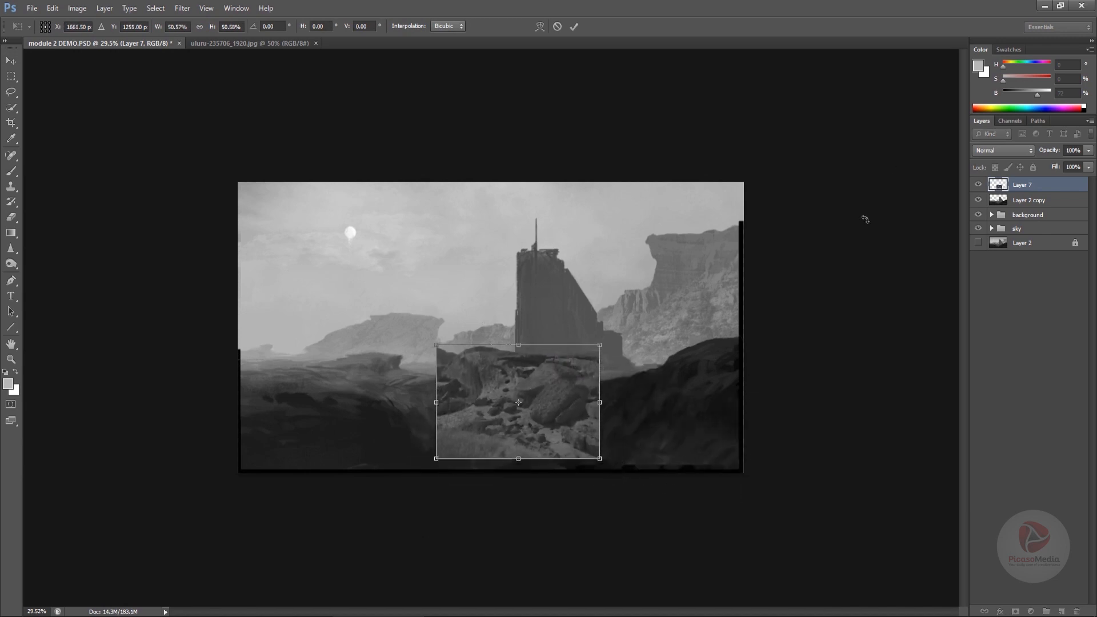
key("Escape")
- Hide the rock layer and lasso-select the dark foreground hills across the bottom of the layer 2 copy
left_click(978, 184)
double_click(1002, 201)
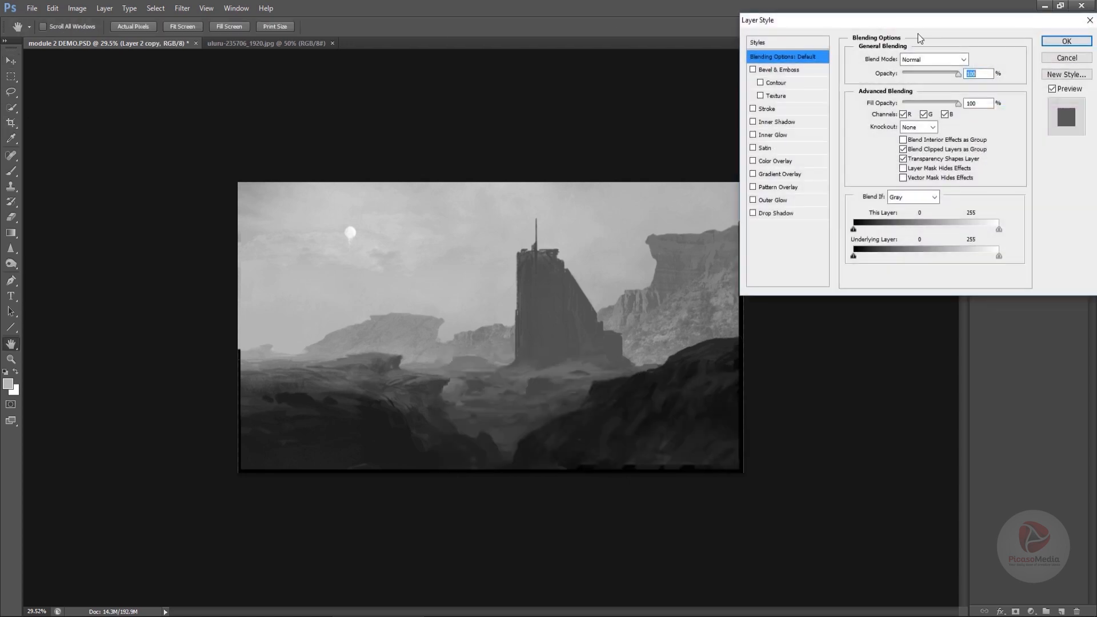
key("Escape")
left_click(12, 91)
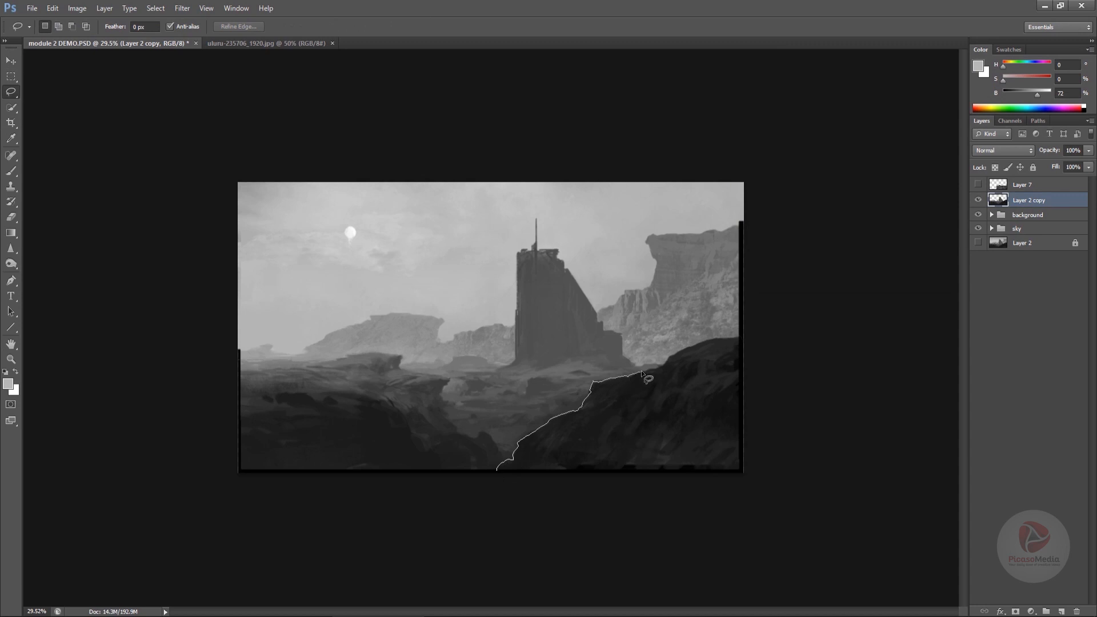
mouse_move(740, 338)
left_mouse_down()
mouse_move(428, 472)
mouse_move(501, 460)
mouse_move(487, 435)
mouse_move(448, 441)
mouse_move(377, 405)
mouse_move(526, 515)
left_mouse_up()
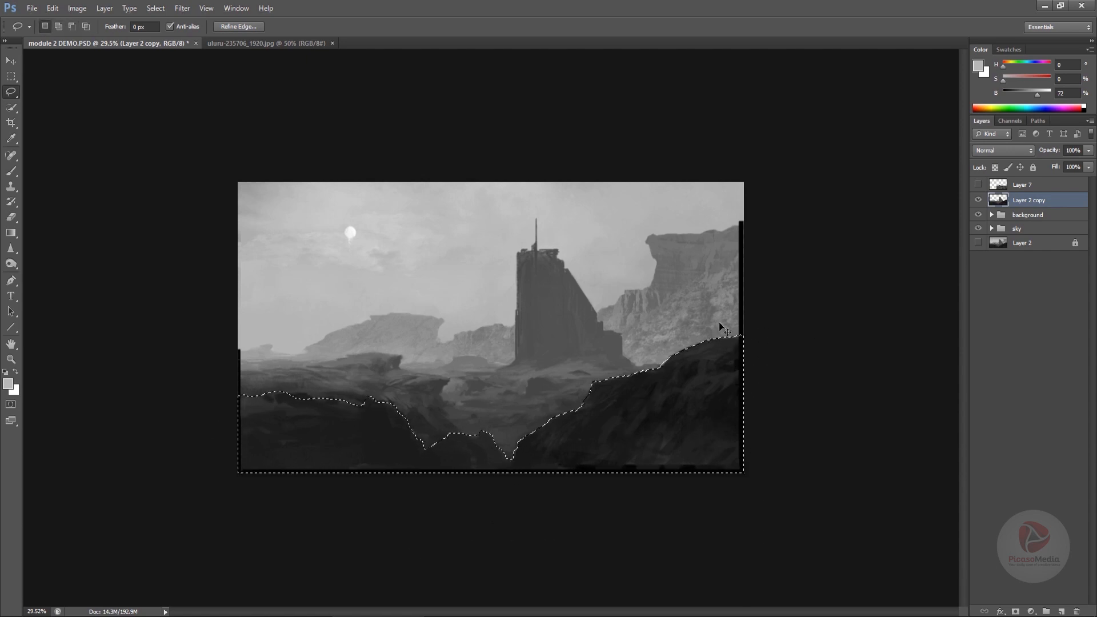
- Move the selected foreground hills onto a new layer of their own and deselect
key("ctrl+shift+n")
key("Return")
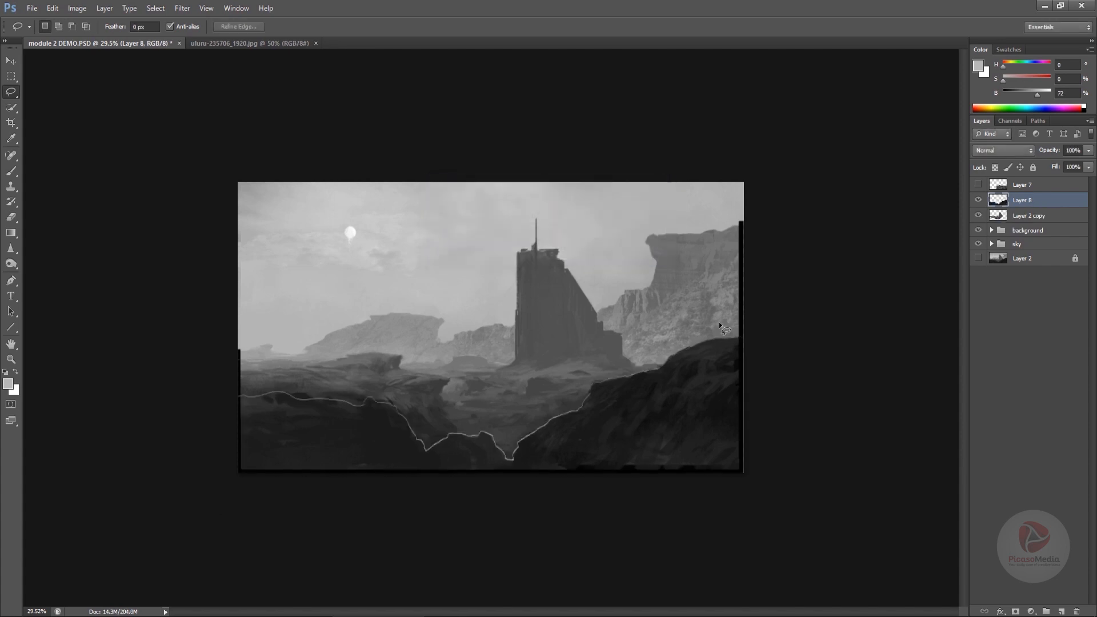
key("v")
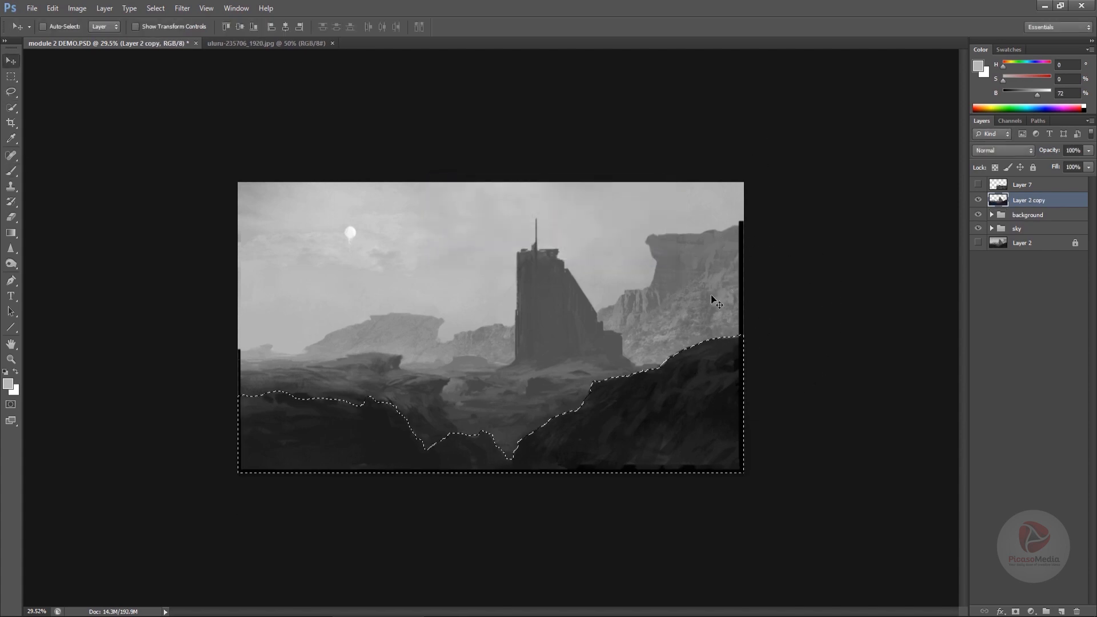
key("ctrl+d")
- Rename the new hills layer Foreground and move it to the top of the layer stack
double_click(1022, 200)
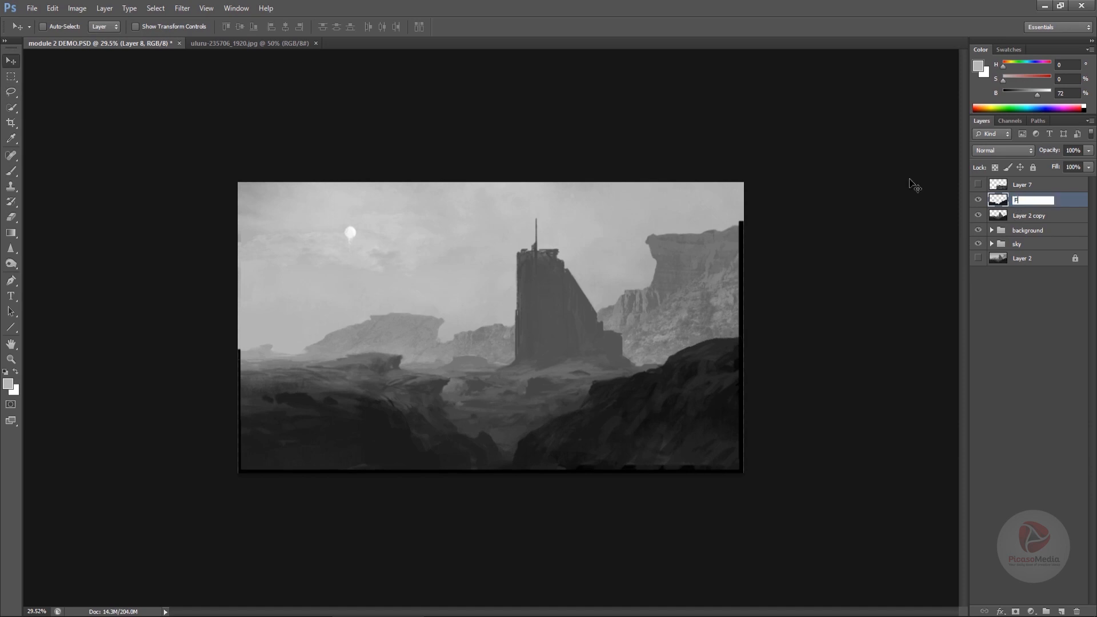
type("Foreground")
key("Return")
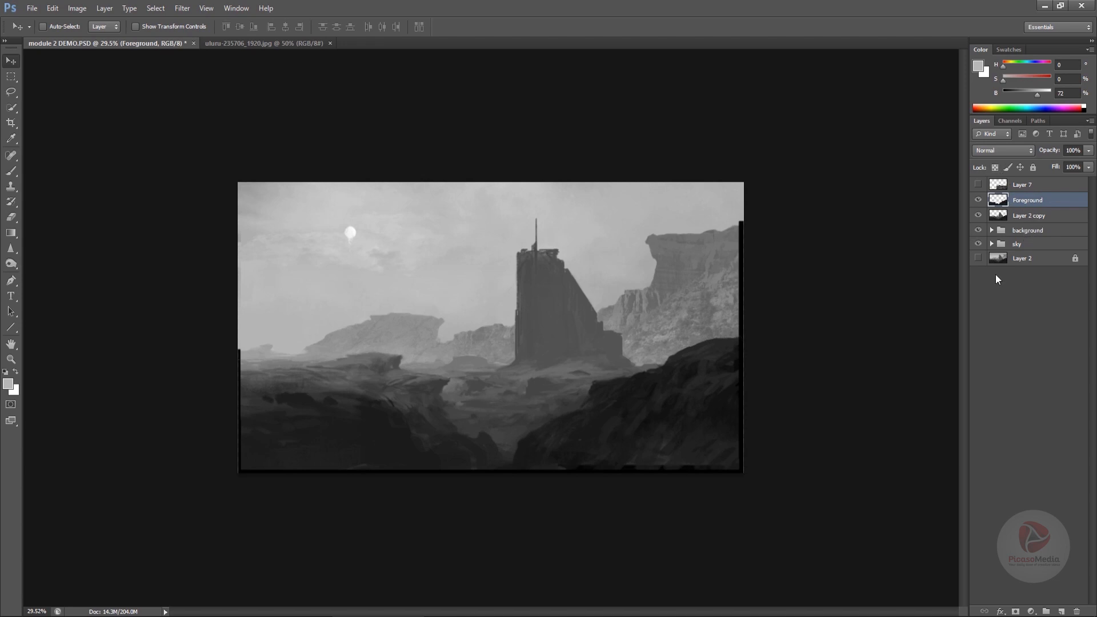
left_click_drag(1022, 200, 1020, 180)
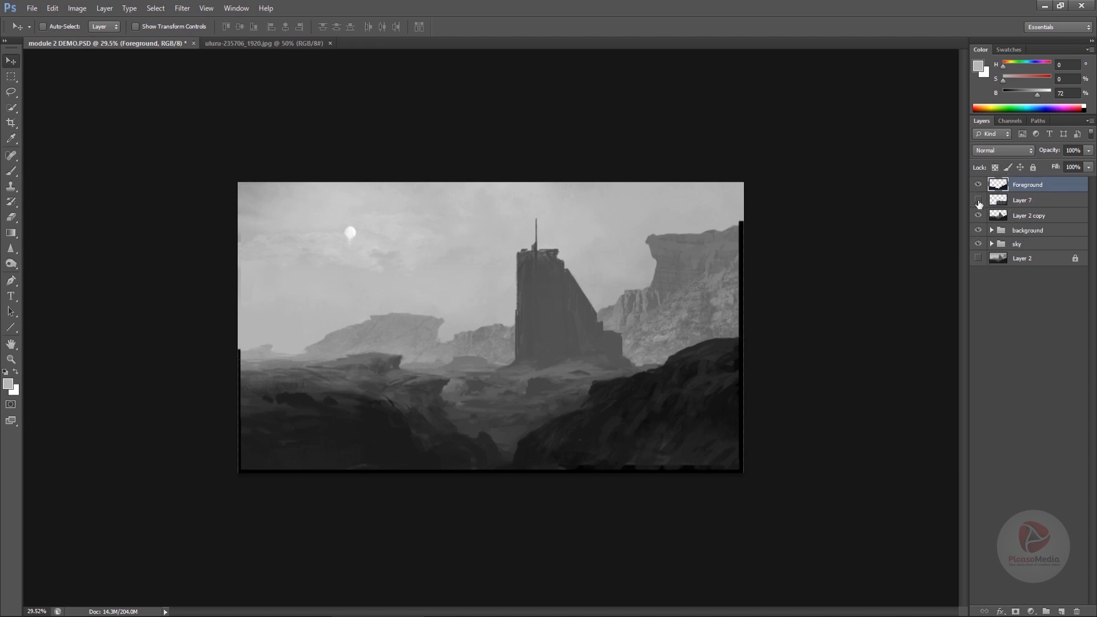
- Show the rock layer and put it together with the layer 2 copy into a new group
left_click(978, 200)
left_click(1015, 205)
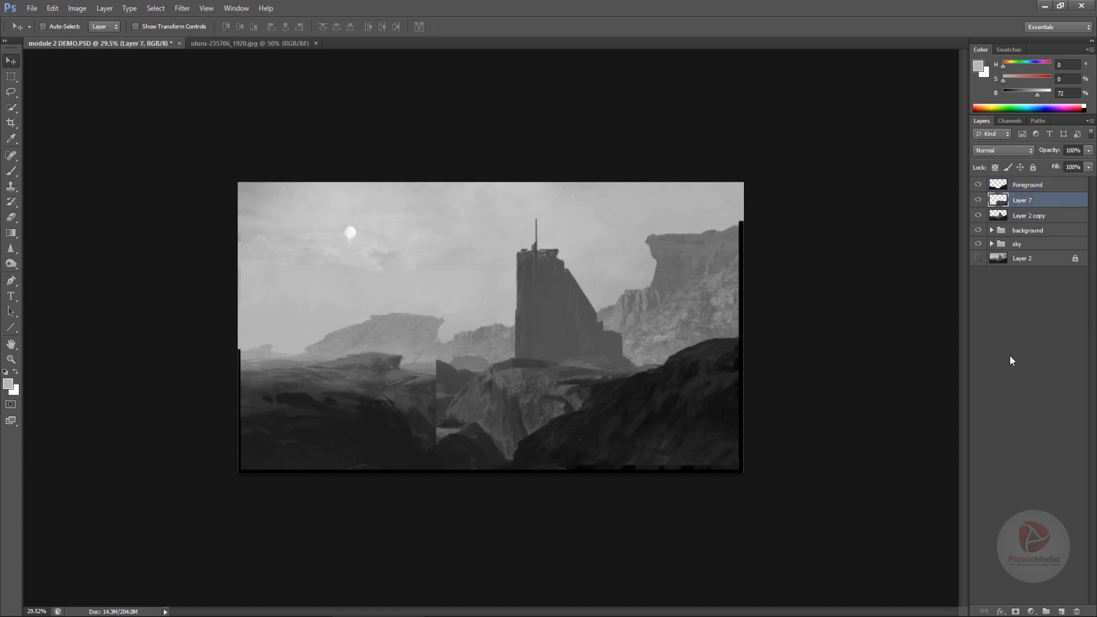
left_click(1046, 611)
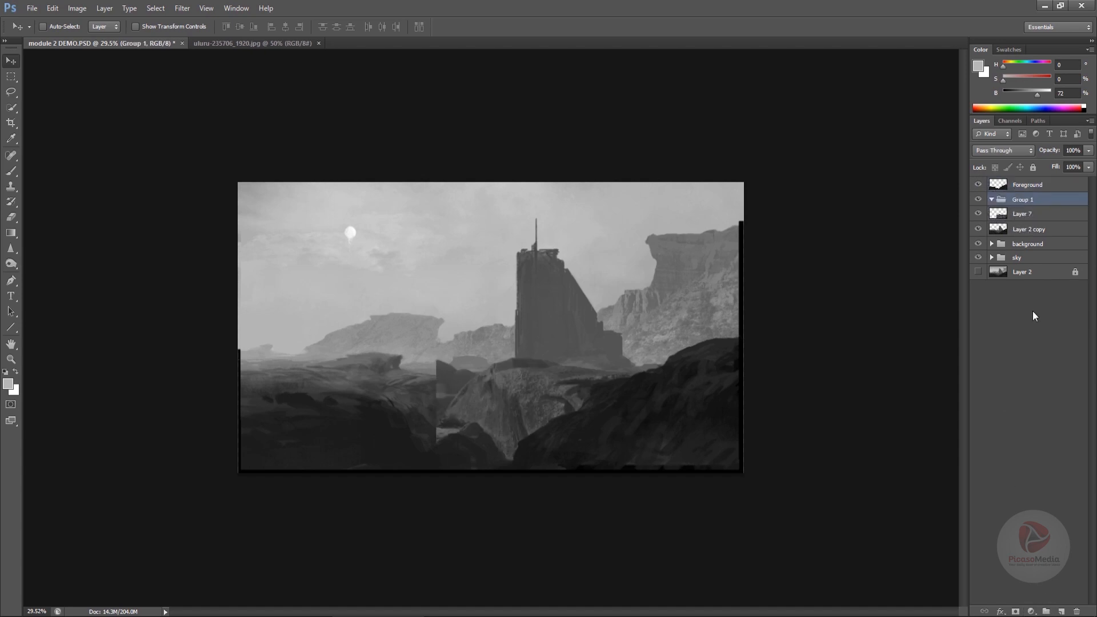
left_click(1024, 216)
left_click(1027, 226, "shift")
left_click_drag(1027, 226, 1023, 201)
left_click(992, 200)
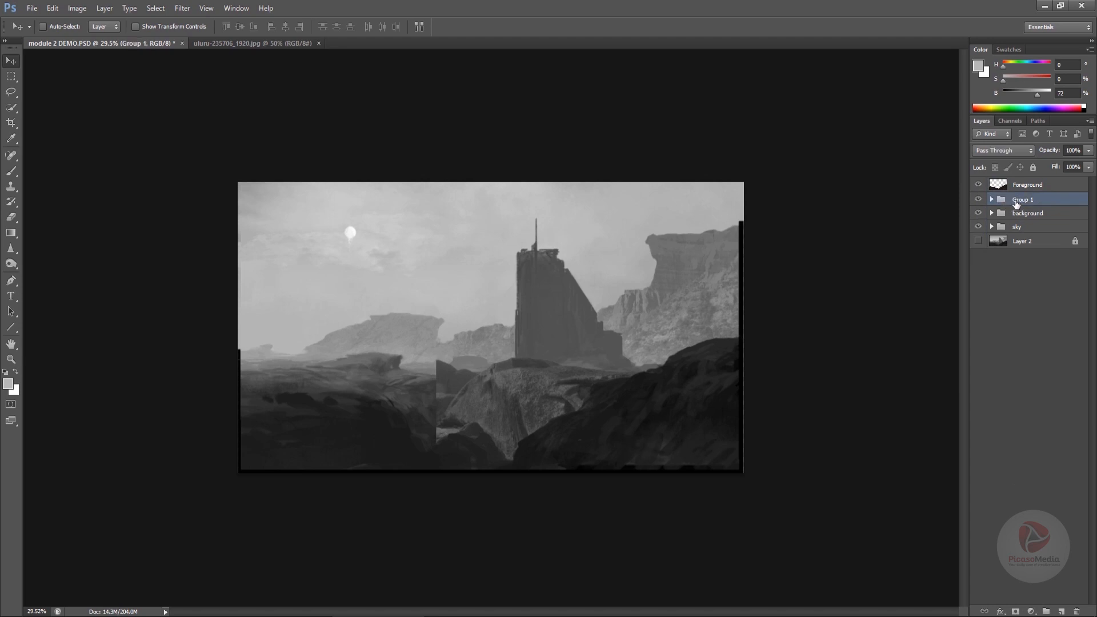
- Rename the new group mid ground, expand it, and save the document
double_click(1016, 201)
type("mid ground")
key("Return")
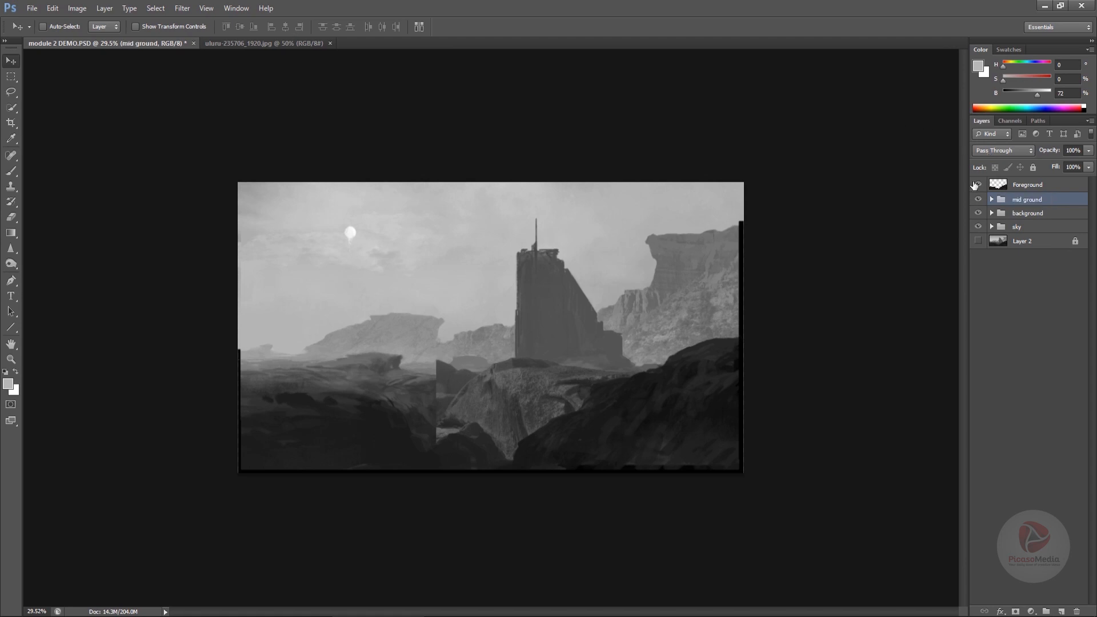
left_click(991, 199)
key("ctrl+s")
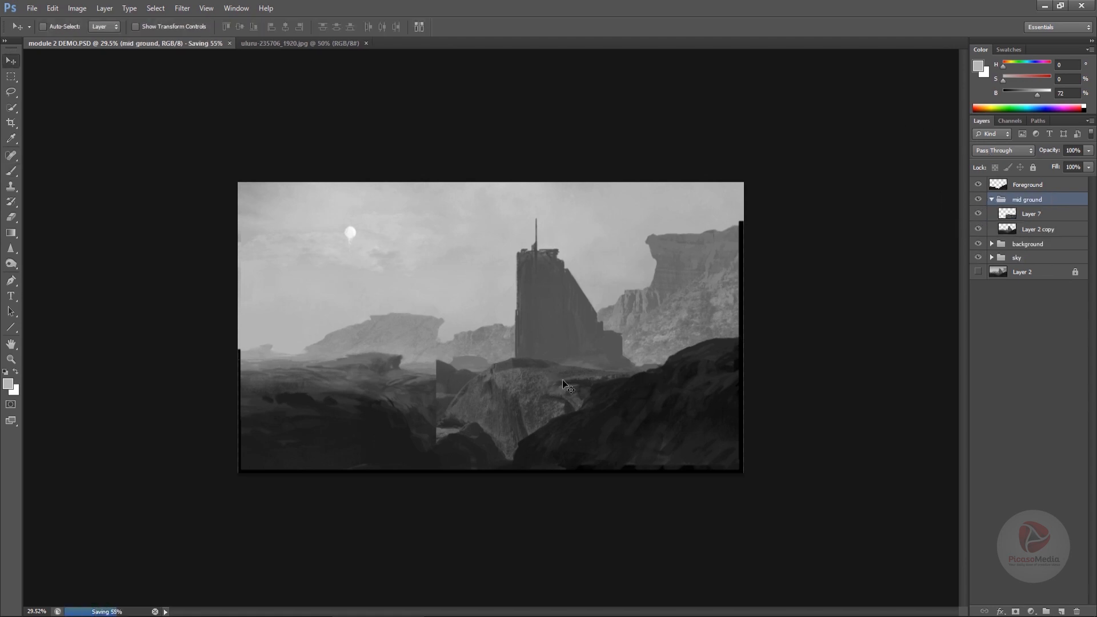
- Select the rock layer inside the mid ground group and move it down into the lower canvas
left_click_drag(549, 394, 465, 294)
key("ctrl+z")
left_click(1051, 215)
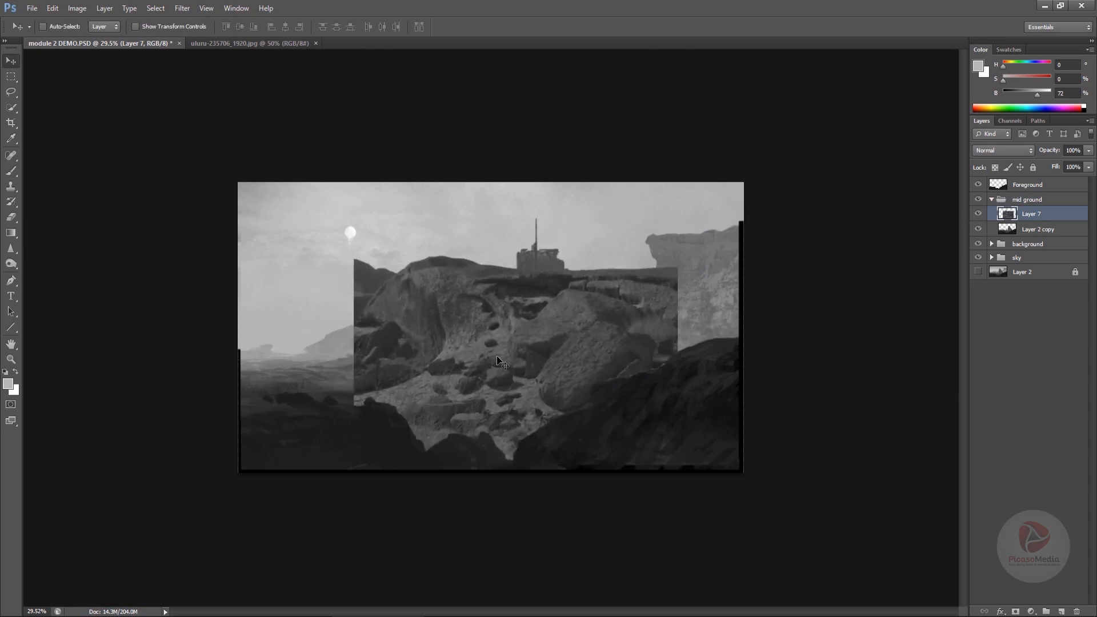
key("ctrl+l")
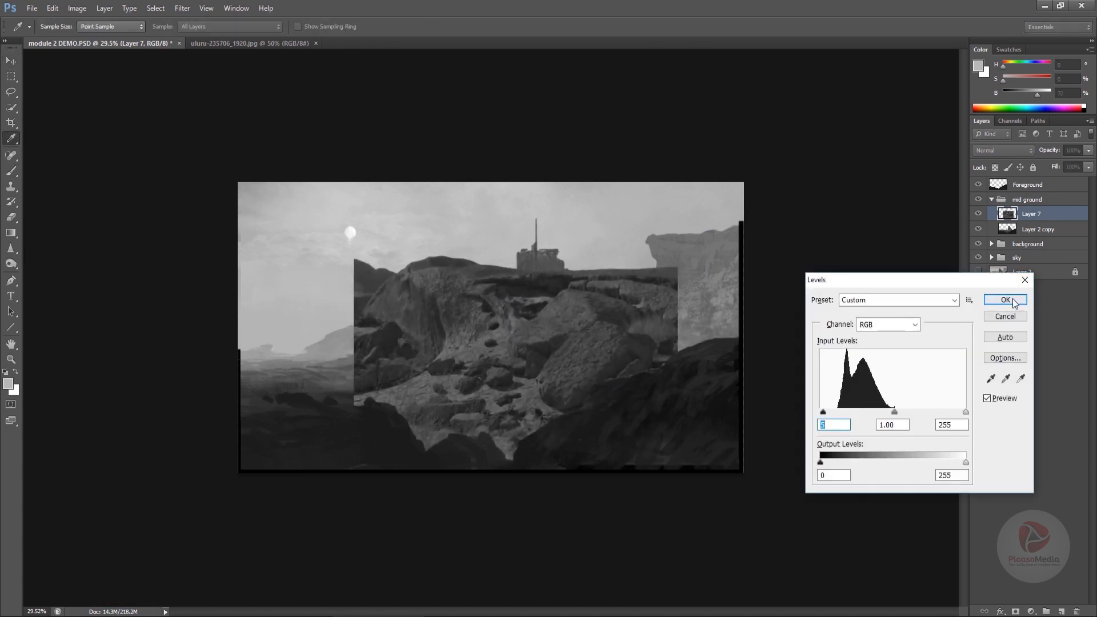
left_click(1005, 300)
left_click_drag(621, 336, 478, 444)
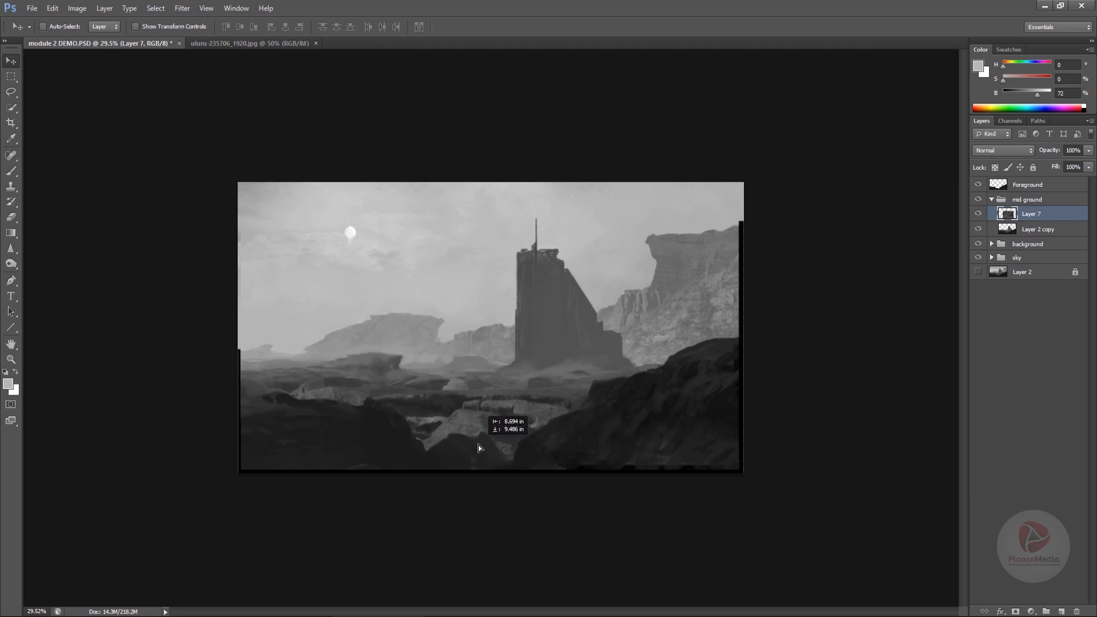
key("ctrl+t")
right_click(459, 406)
left_click(511, 588)
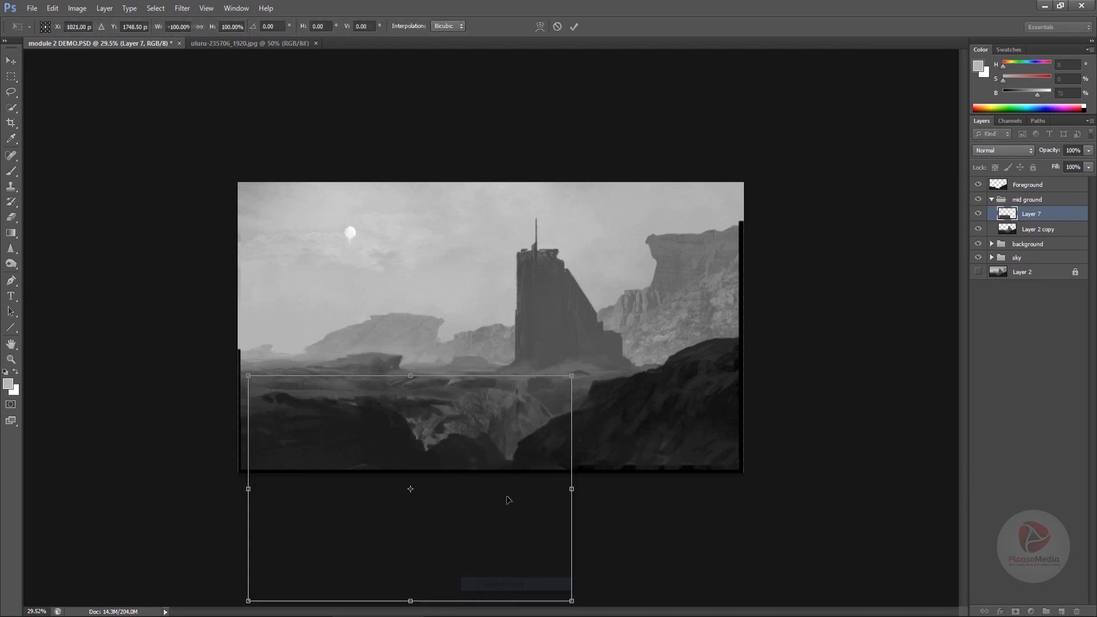
left_click_drag(507, 498, 496, 475)
left_click_drag(560, 578, 557, 492)
key("ctrl+z")
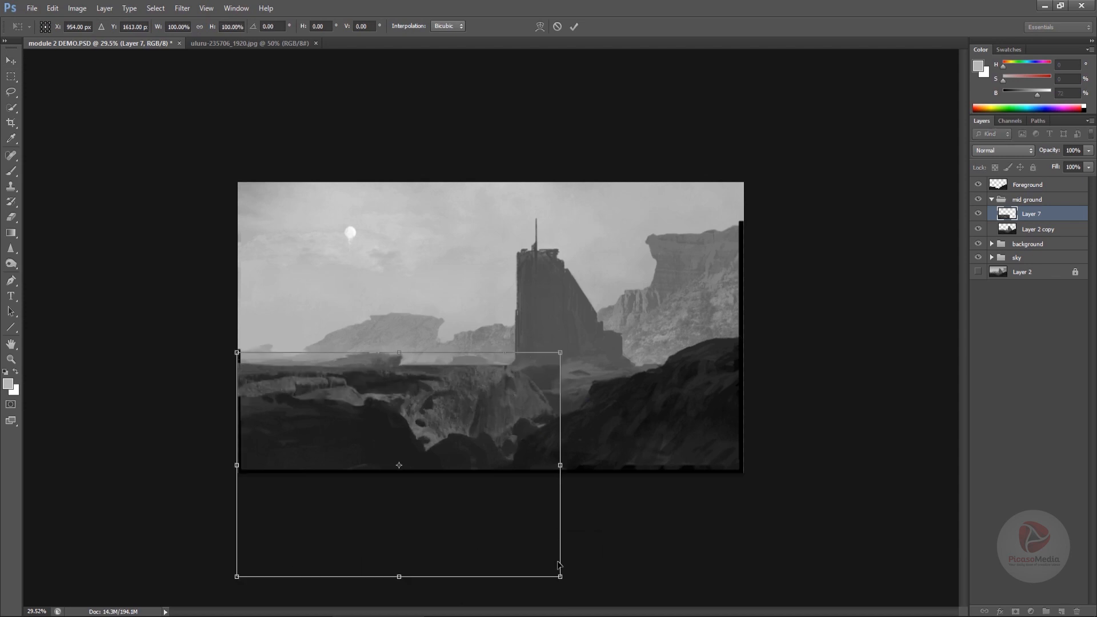
left_click_drag(561, 577, 561, 504)
mouse_move(561, 428)
left_mouse_down()
mouse_move(529, 449)
mouse_move(515, 438)
mouse_move(556, 439)
left_mouse_up()
key("Escape")
- Free-transform the rock layer into a flat ground plane about 549% wide and 77% high, then lower it
key("ctrl+t")
left_click_drag(397, 581, 404, 469)
left_click_drag(561, 467, 812, 467)
left_click_drag(400, 465, 399, 537)
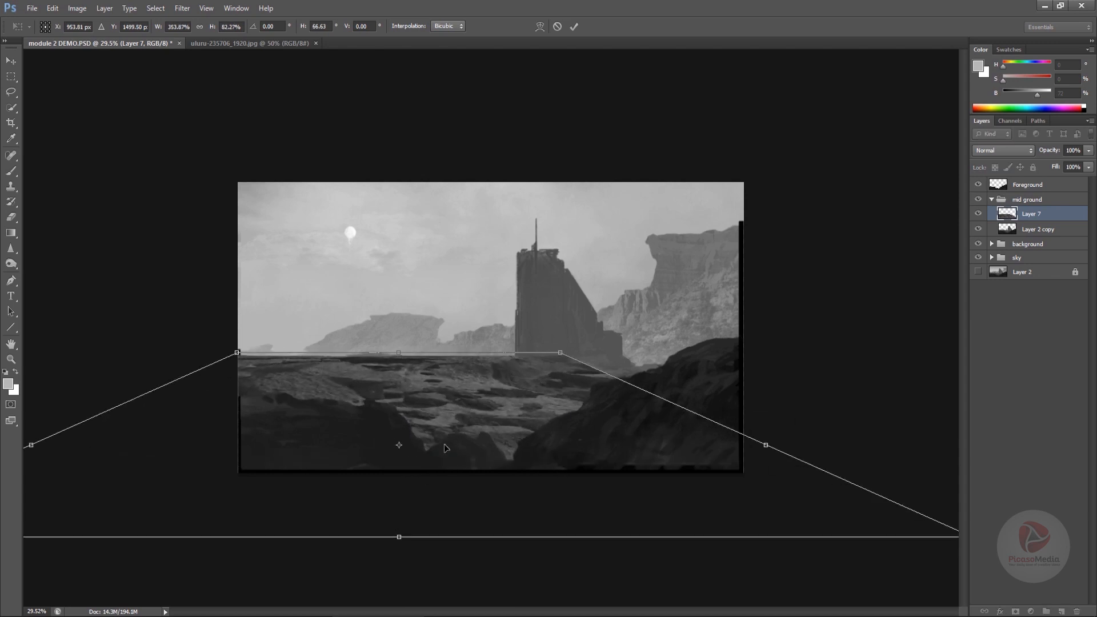
mouse_move(399, 353)
left_mouse_down()
mouse_move(398, 387)
mouse_move(398, 374)
left_mouse_up()
left_click_drag(626, 374, 578, 374)
left_click_drag(463, 457, 522, 452)
left_click_drag(637, 370, 606, 374)
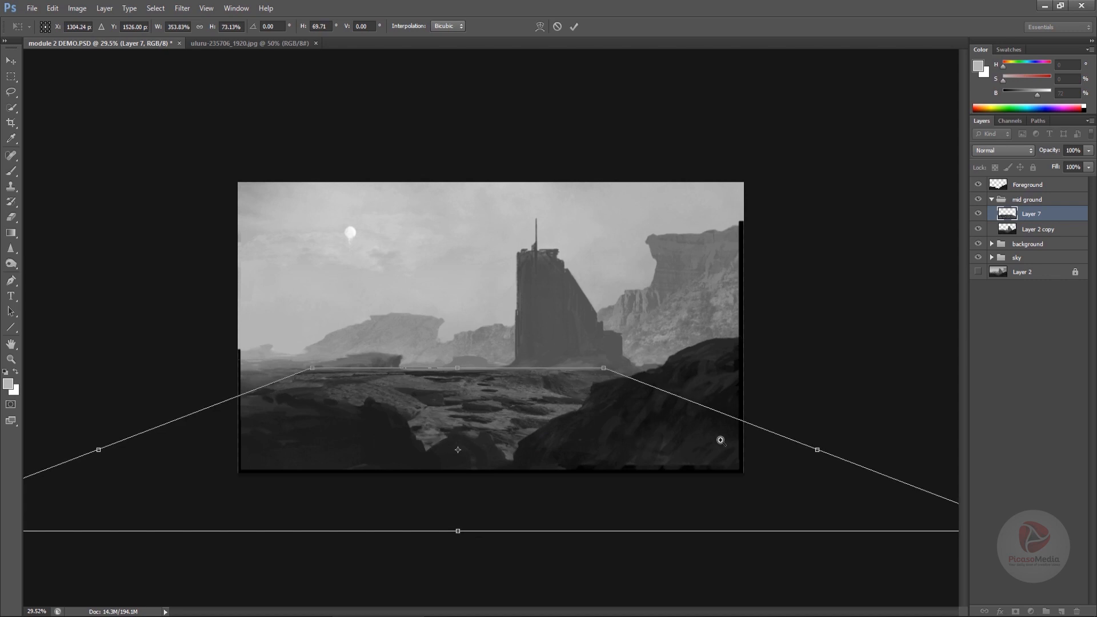
scroll(720, 441, "down", 4)
left_click_drag(695, 406, 830, 403)
left_click_drag(248, 404, 132, 405)
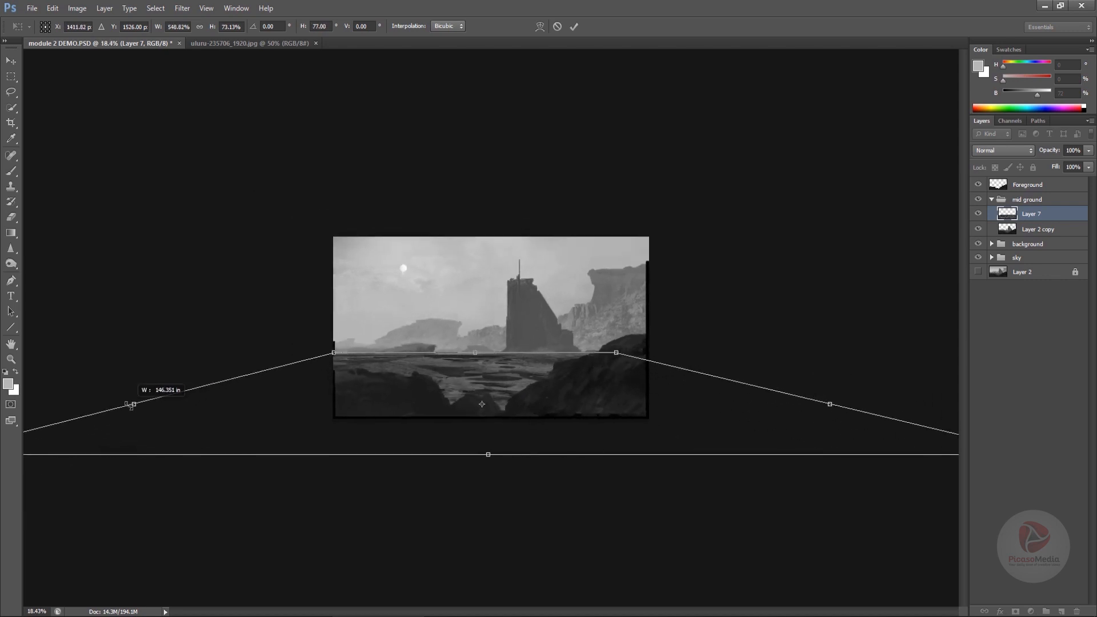
key("Return")
left_click_drag(477, 382, 483, 428)
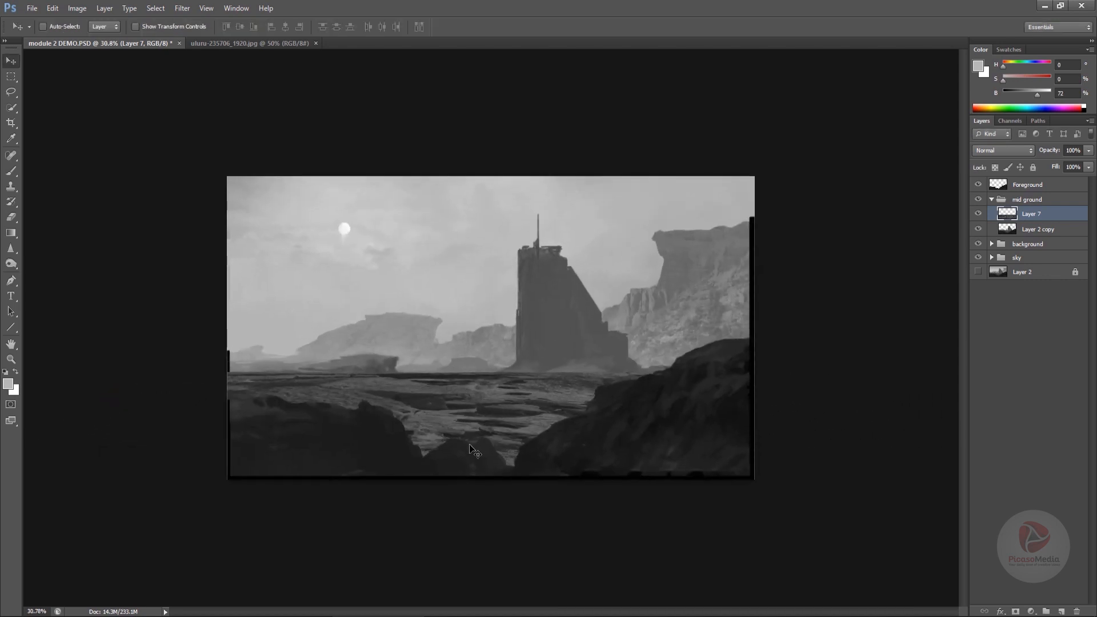
- Erase parts of the rock layer with a large eraser near the horizon and over the right hills
key("e")
key("bracketright")
key("bracketright")
key("bracketright")
key("bracketright")
key("bracketright")
key("bracketright")
key("bracketright")
key("bracketright")
key("bracketright")
key("bracketright")
key("bracketright")
key("bracketright")
key("bracketright")
key("bracketright")
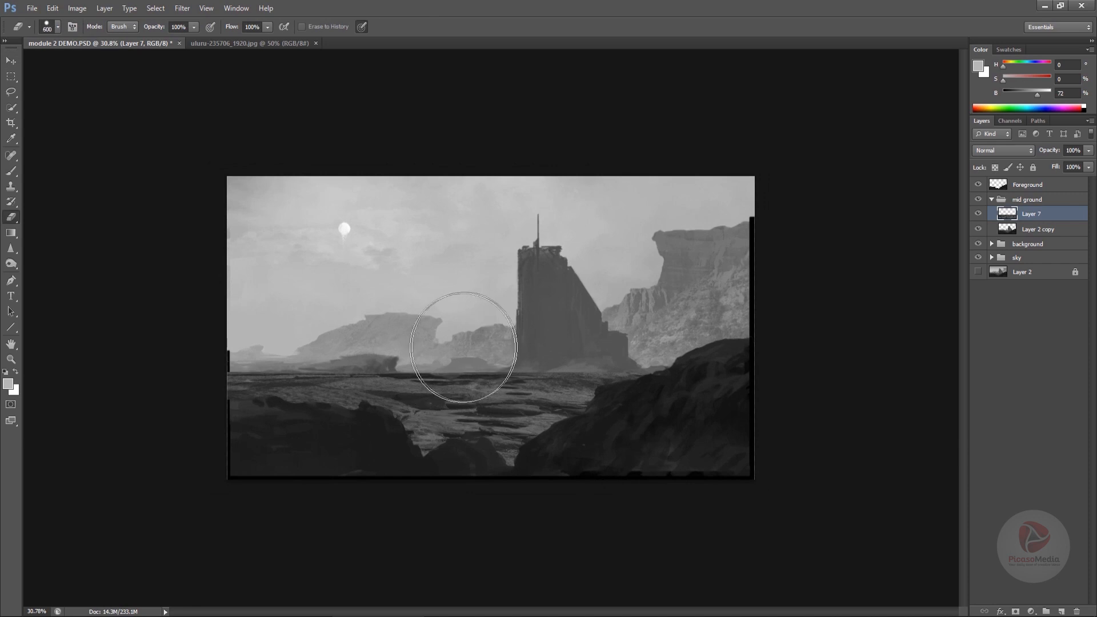
left_click_drag(464, 345, 449, 337)
left_click_drag(711, 360, 549, 340)
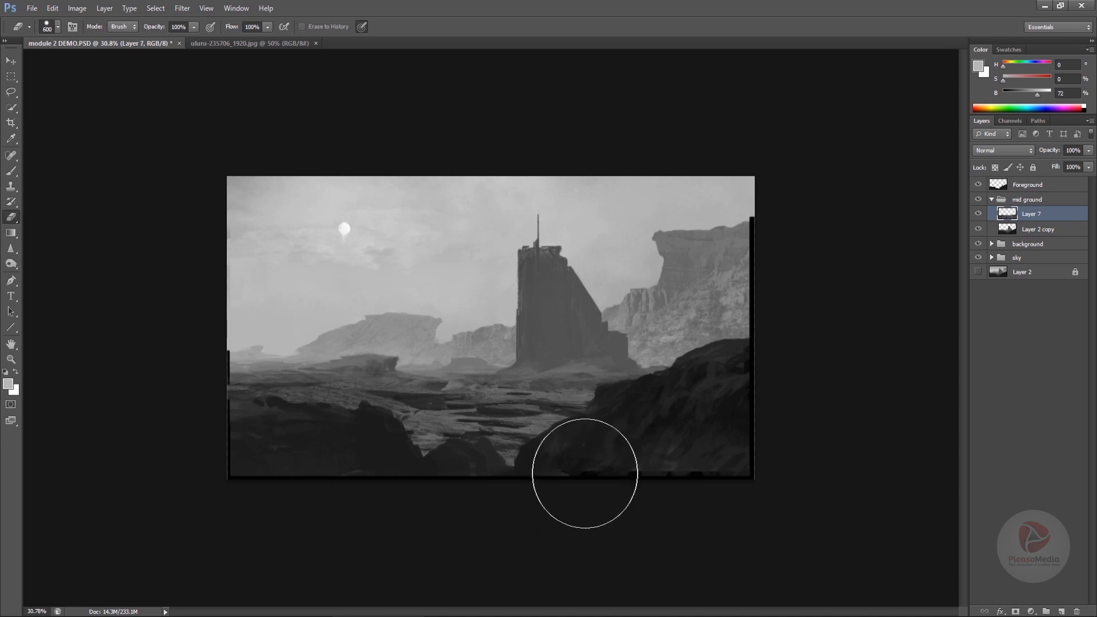
- Set the rock layer's blend mode to Darken and move it up slightly
left_click(994, 152)
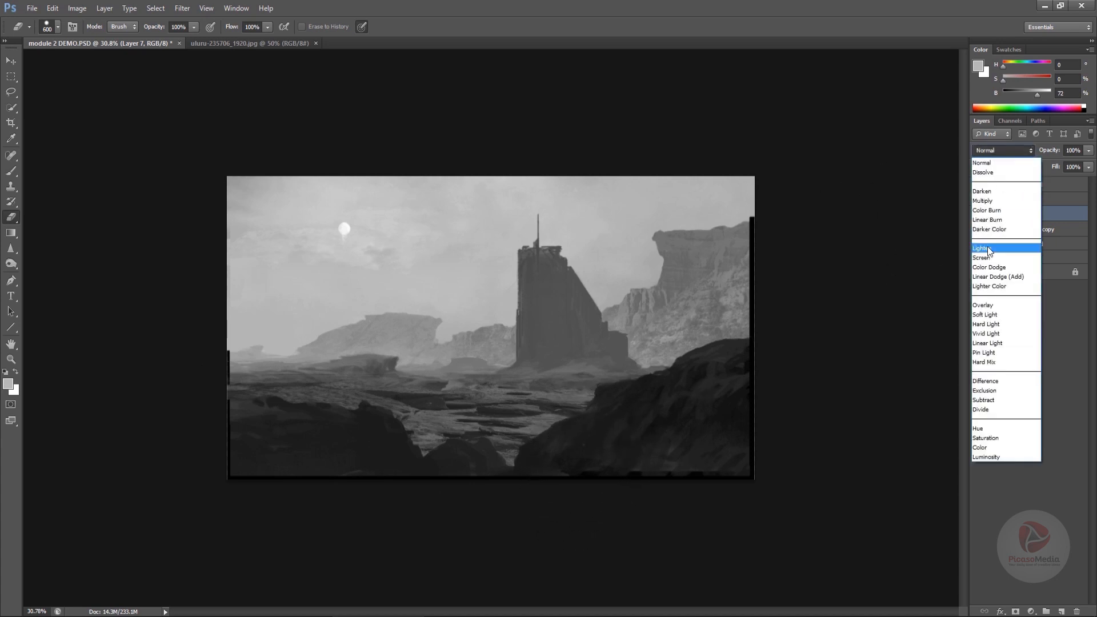
left_click(984, 191)
left_click_drag(582, 446, 564, 387)
- Free-transform the rock layer again, narrowing and reshaping it to sit in the mid ground
key("ctrl+t")
key("ctrl+0")
left_click_drag(826, 342, 676, 357)
left_click_drag(563, 375, 617, 372)
mouse_move(525, 431)
left_mouse_down()
mouse_move(613, 396)
mouse_move(423, 409)
mouse_move(569, 412)
mouse_move(600, 400)
mouse_move(534, 482)
mouse_move(588, 436)
left_mouse_up()
key("Return")
- Pick a soft eraser brush and erase the rock layer's edges over the foreground hills
key("e")
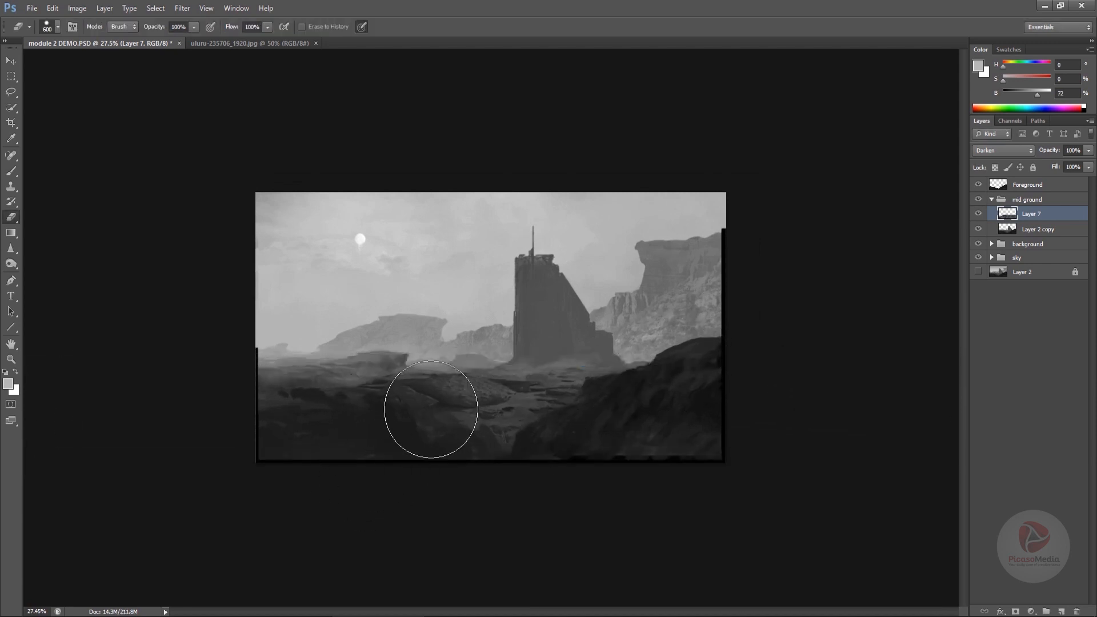
right_click(432, 404)
left_click_drag(743, 464, 746, 519)
left_click(692, 563)
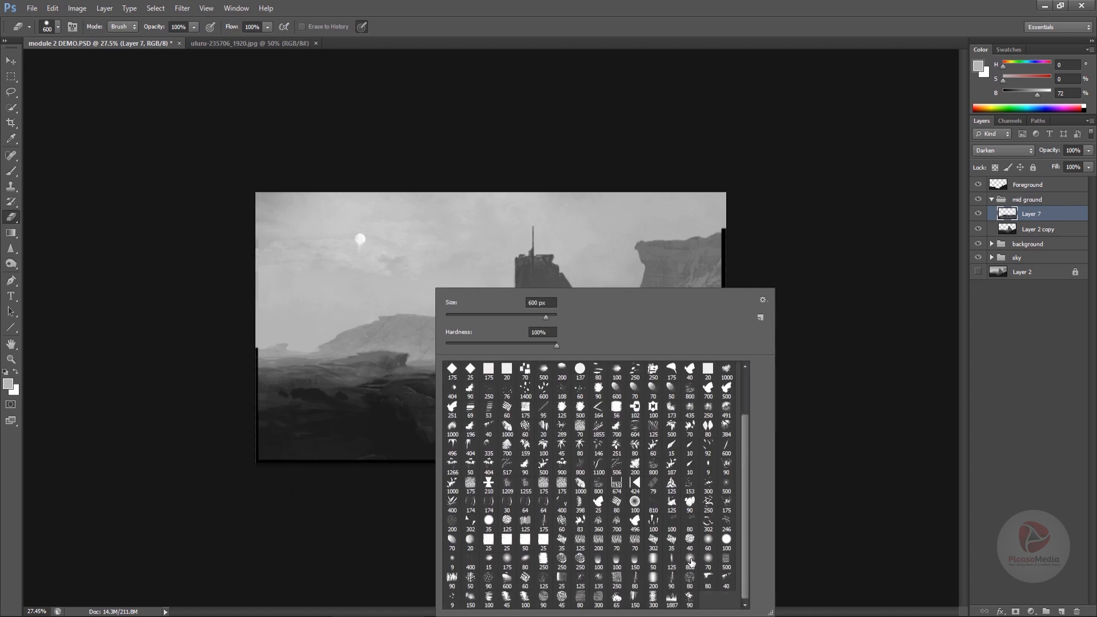
left_click(828, 392)
mouse_move(429, 359)
left_mouse_down()
mouse_move(372, 363)
mouse_move(488, 366)
mouse_move(429, 390)
mouse_move(487, 381)
mouse_move(454, 376)
mouse_move(447, 417)
left_mouse_up()
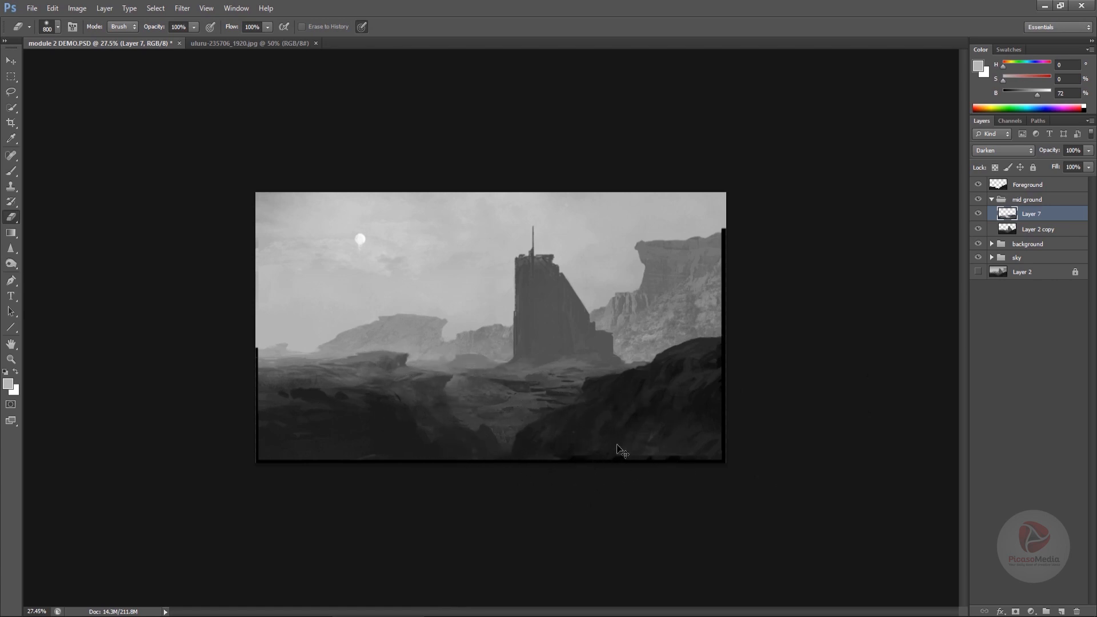
left_click_drag(619, 448, 650, 391)
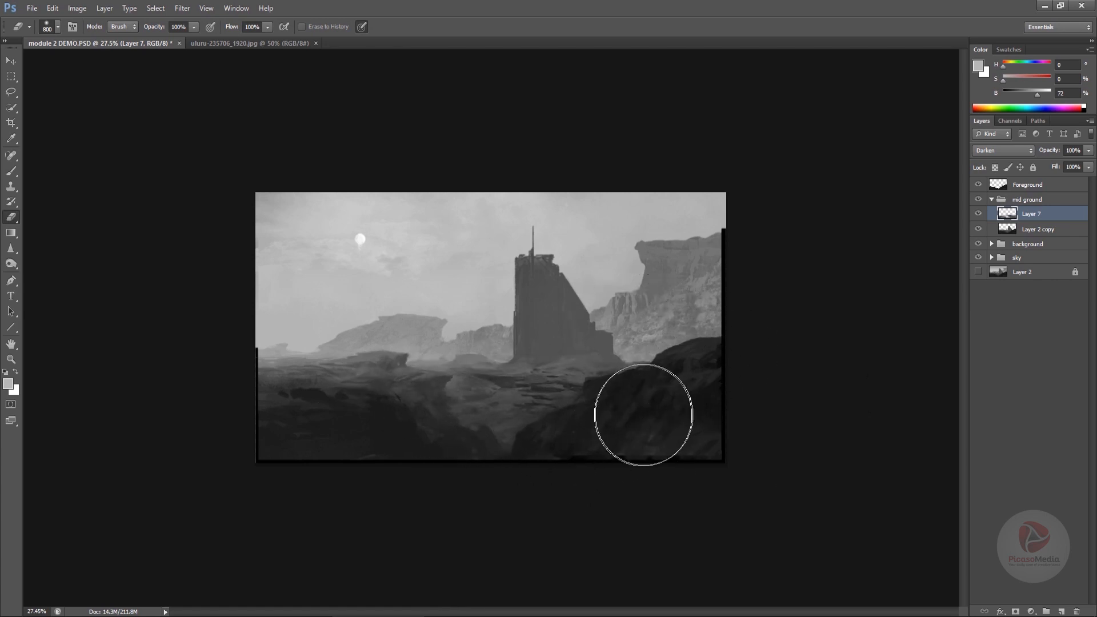
- Erase a little more of the rock layer, then rotate it slightly and stretch it taller with Free Transform
left_click_drag(634, 437, 620, 439)
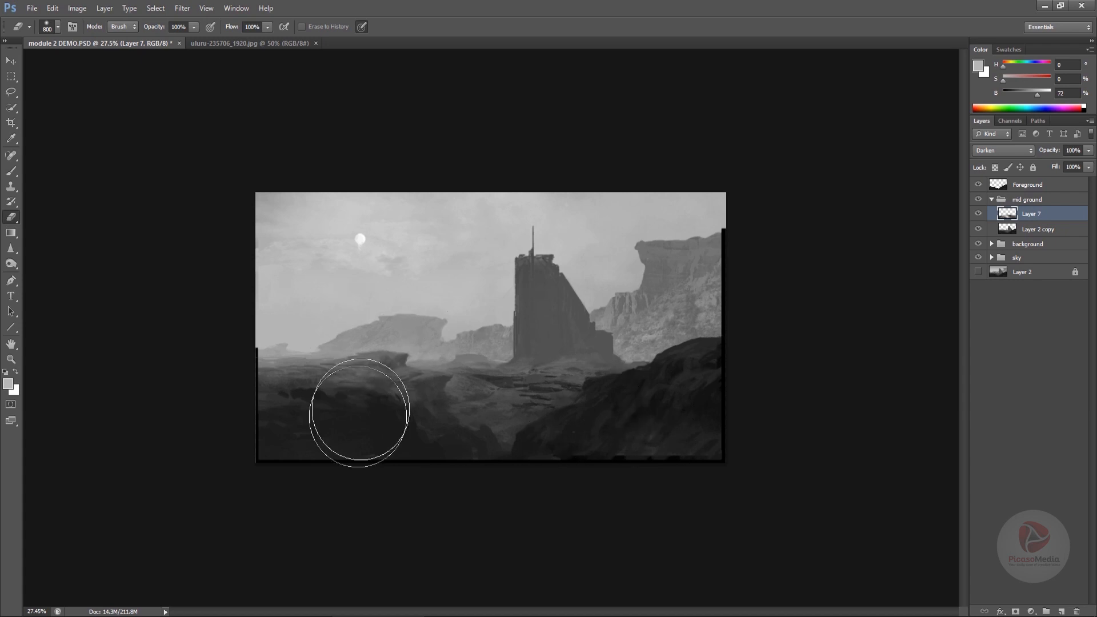
key("ctrl+t")
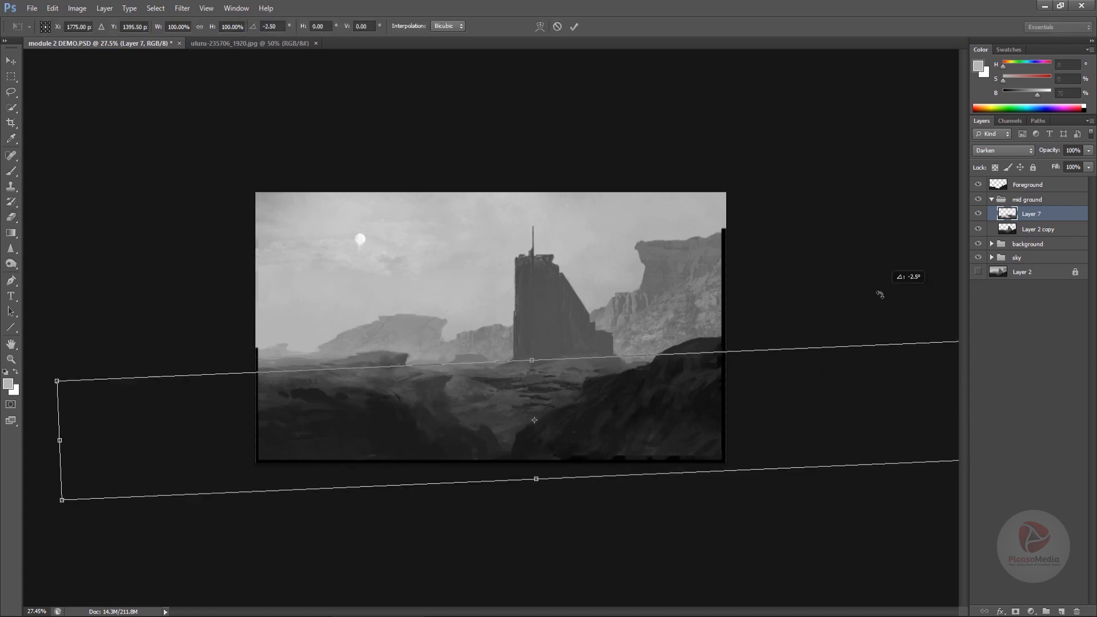
mouse_move(680, 400)
left_mouse_down()
mouse_move(698, 394)
mouse_move(697, 404)
left_mouse_up()
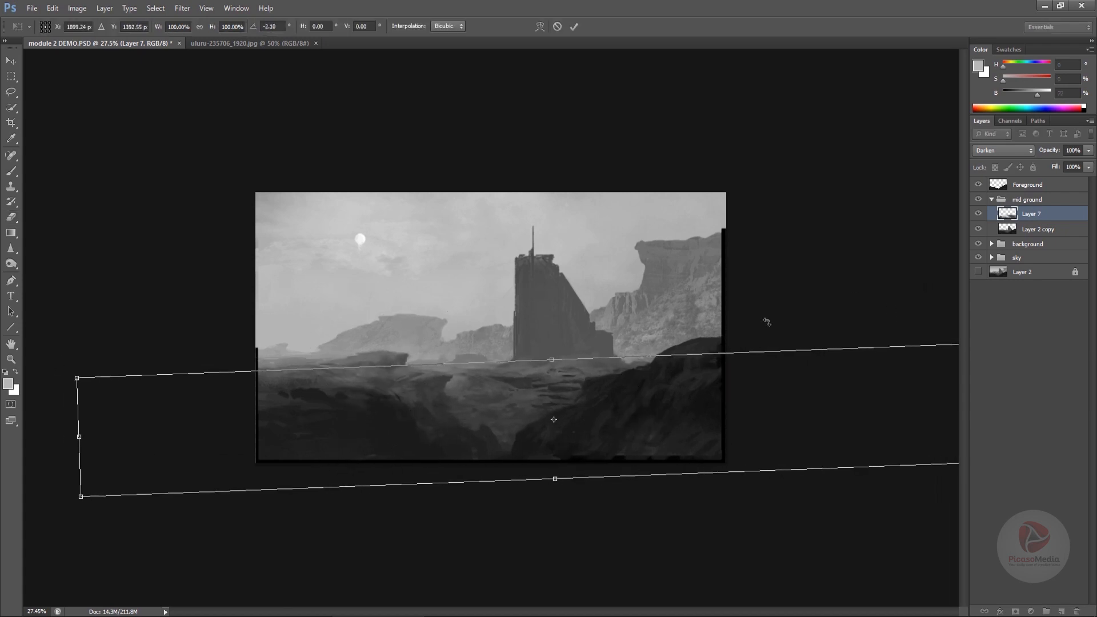
left_click_drag(766, 318, 722, 353)
left_click_drag(566, 475, 570, 516)
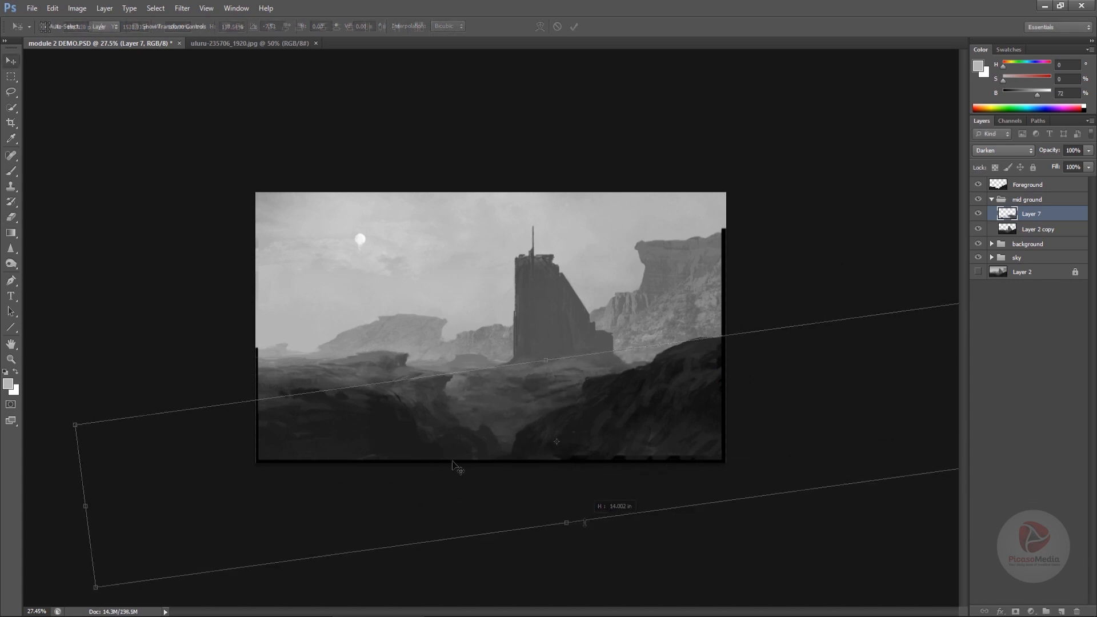
key("Return")
- Flip the rock layer horizontally and narrow it with Free Transform
key("ctrl+t")
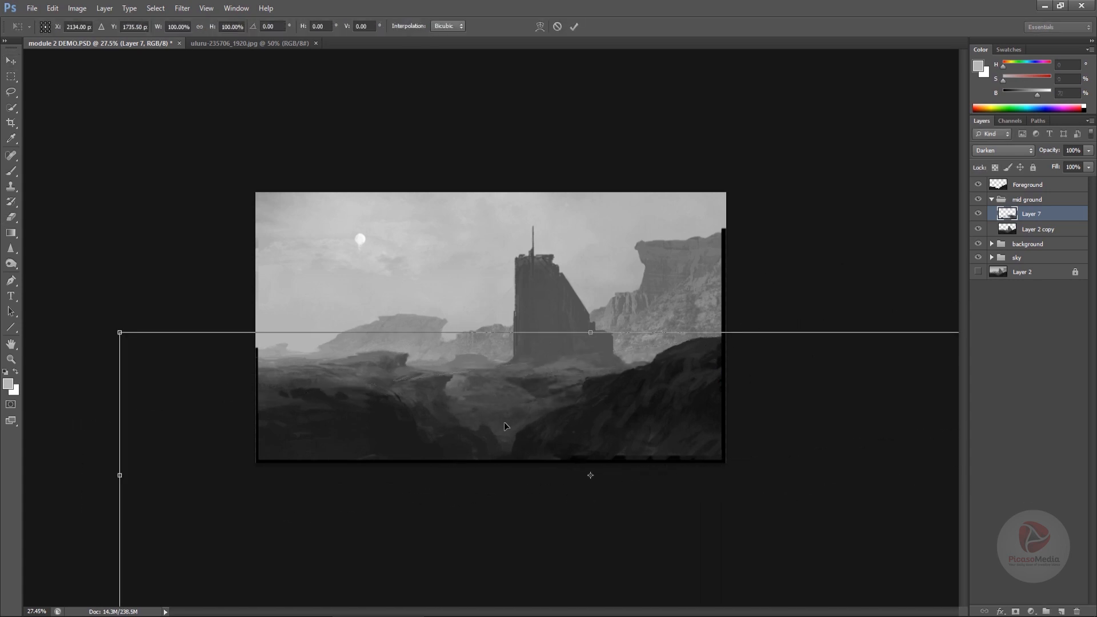
right_click(502, 423)
left_click(566, 395)
left_click_drag(649, 423, 432, 425)
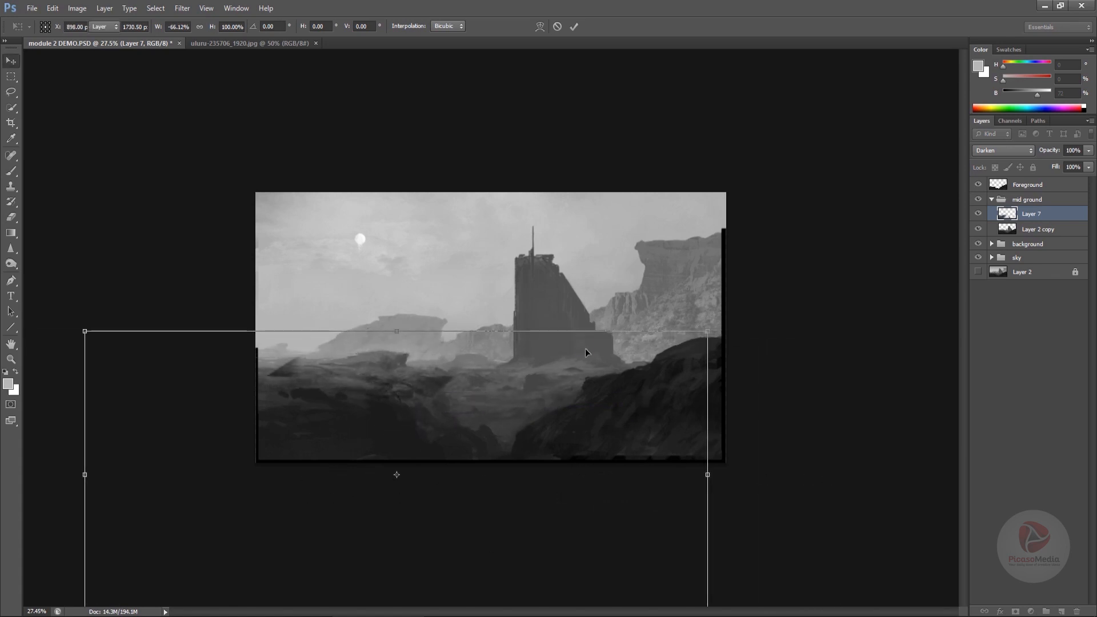
key("Return")
- Add a layer mask to the rock layer, brush over its lower left edge, and apply the mask
key("e")
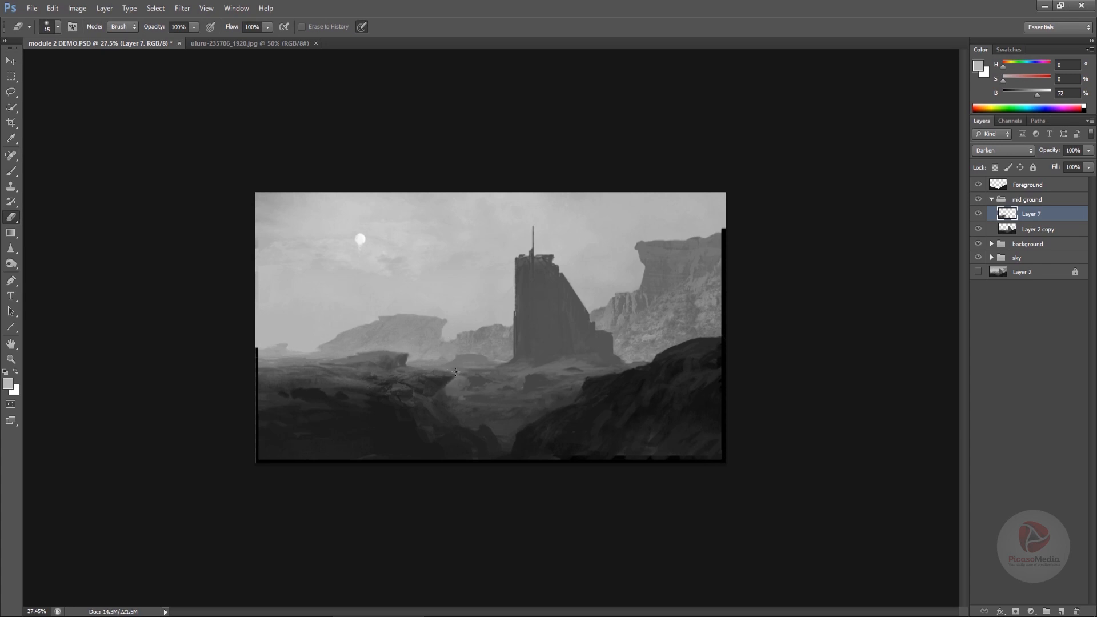
left_click(1015, 611)
key("b")
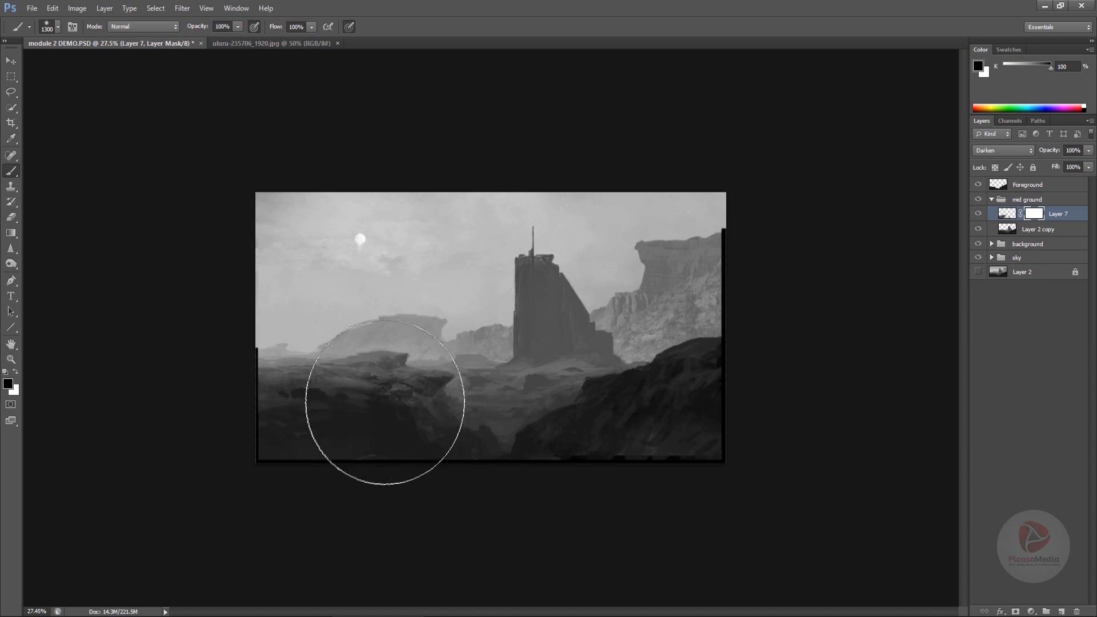
left_click_drag(384, 401, 389, 403)
key("v")
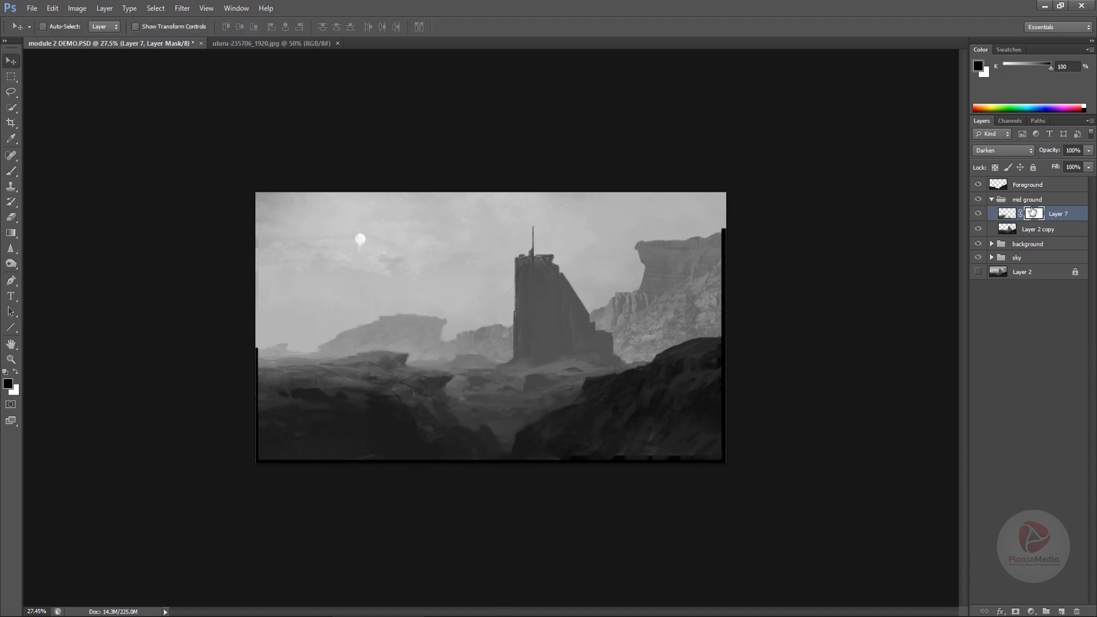
right_click(1035, 213)
left_click(1014, 251)
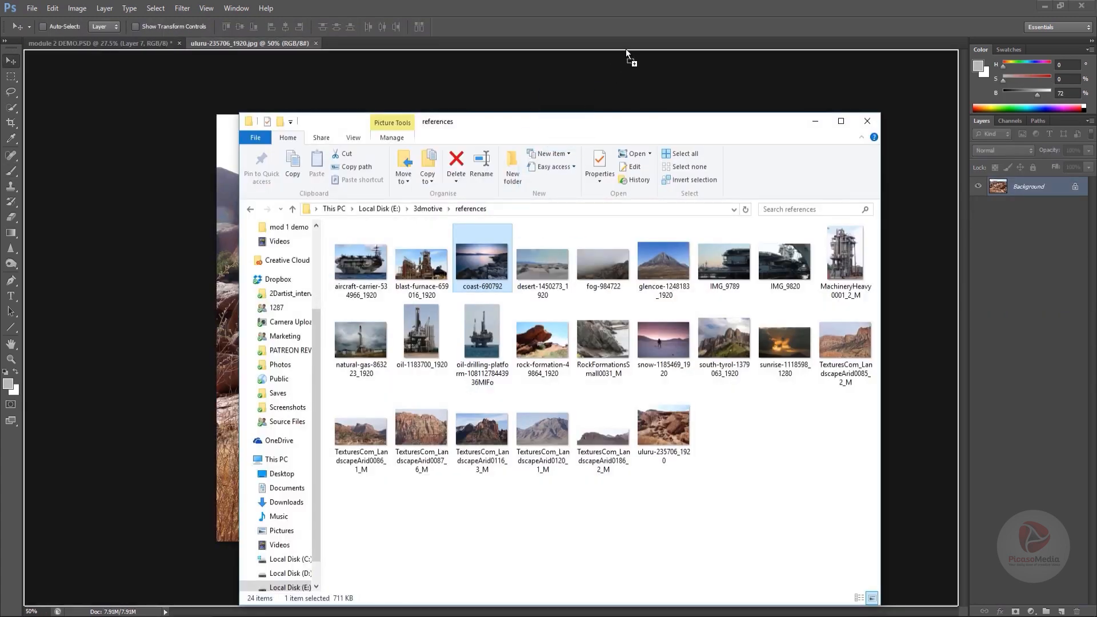
- Open the coast photo and select the rocky shoreline on its right with Quick Selection and Lasso
left_click_drag(626, 50, 626, 45)
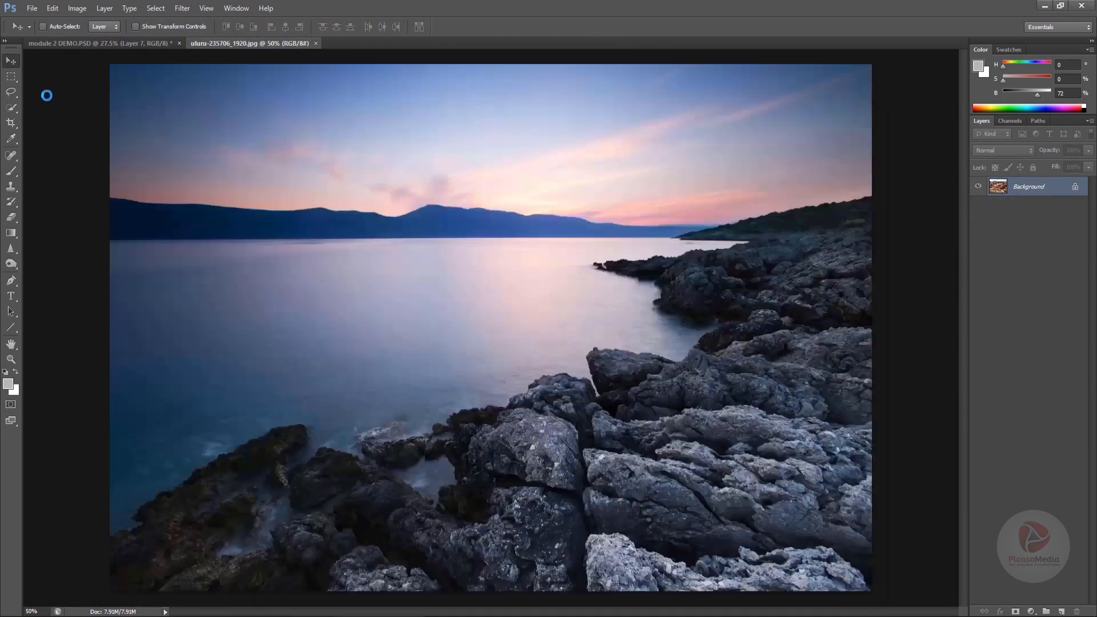
left_click(14, 93)
left_click(12, 109)
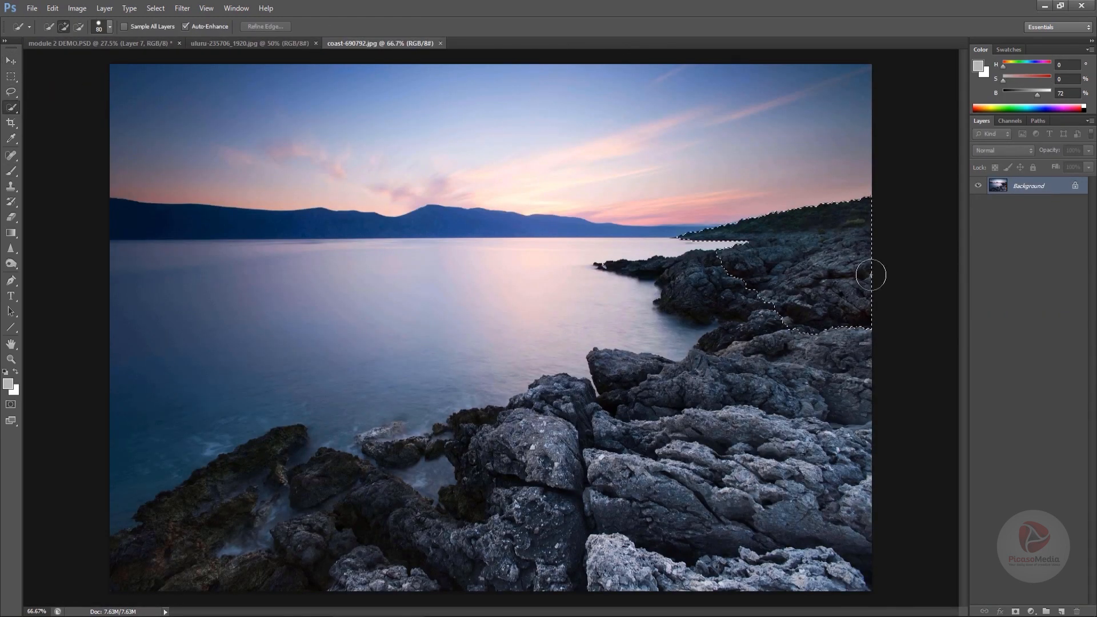
mouse_move(869, 272)
left_mouse_down()
mouse_move(708, 269)
mouse_move(687, 275)
mouse_move(687, 295)
mouse_move(824, 227)
left_mouse_up()
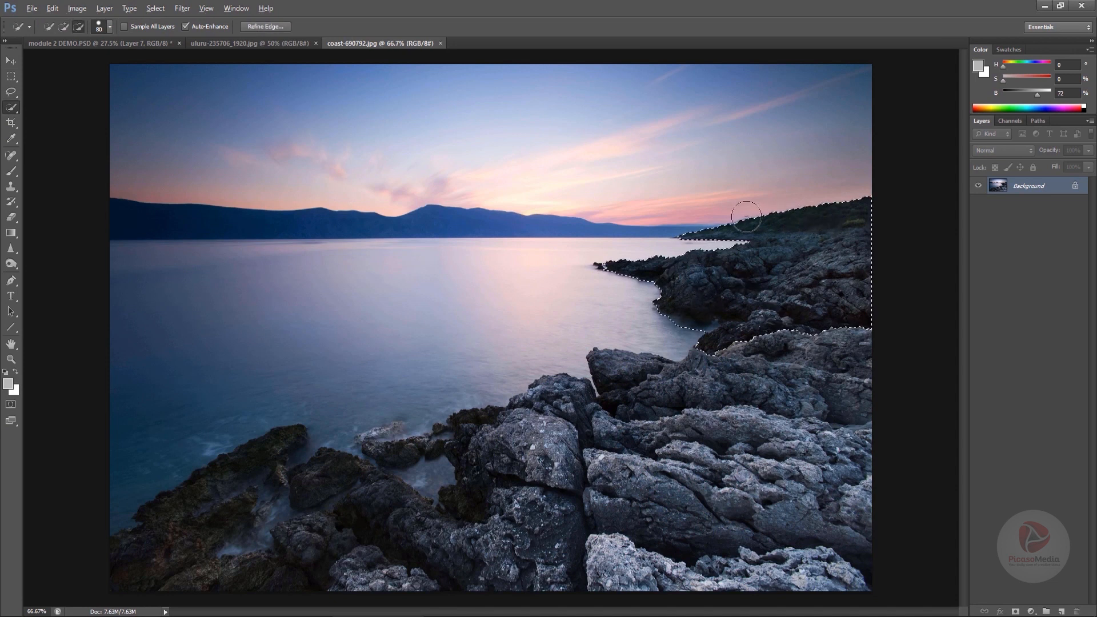
mouse_move(746, 217)
left_mouse_down()
mouse_move(869, 208)
mouse_move(821, 218)
left_mouse_up()
key("l")
mouse_move(755, 248)
left_mouse_down()
mouse_move(860, 245)
mouse_move(892, 274)
left_mouse_up()
mouse_move(707, 338)
left_mouse_down()
mouse_move(554, 345)
mouse_move(790, 354)
mouse_move(665, 375)
left_mouse_up()
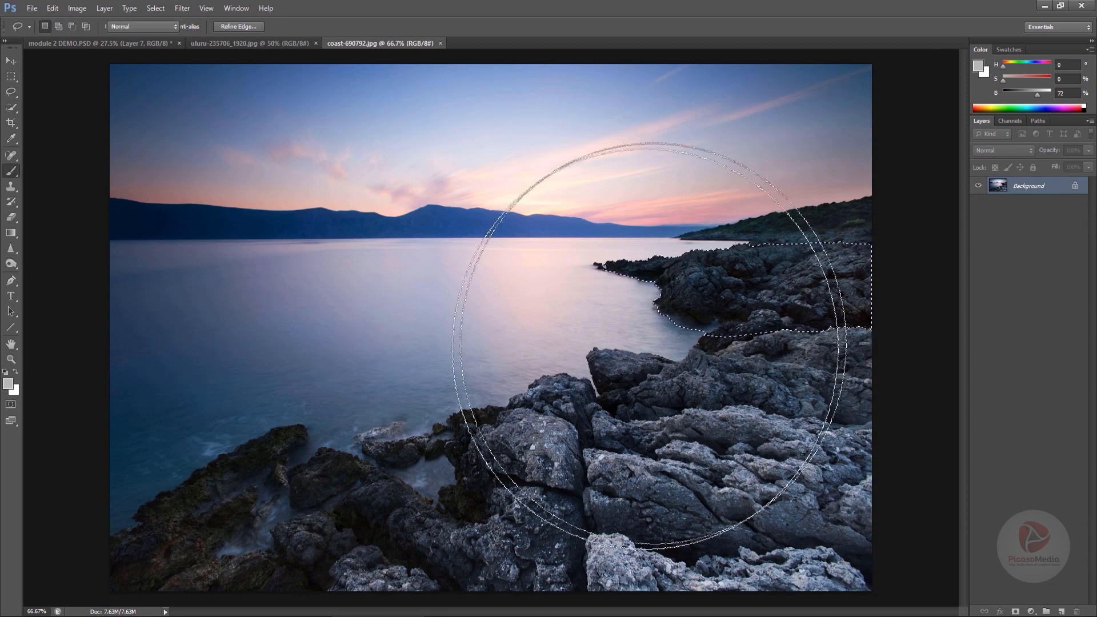
- Bring the selected rocks into the painting, then flip them horizontally and scale them up with Free Transform
key("v")
left_click_drag(767, 280, 401, 429)
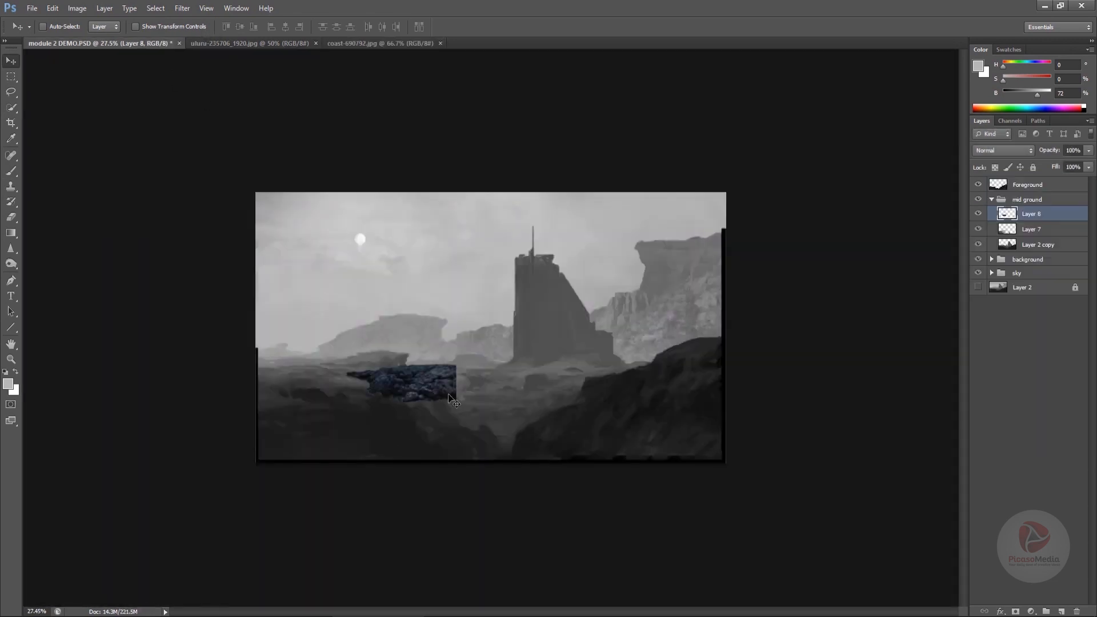
mouse_move(454, 400)
left_mouse_down()
mouse_move(663, 387)
mouse_move(444, 405)
left_mouse_up()
key("ctrl+t")
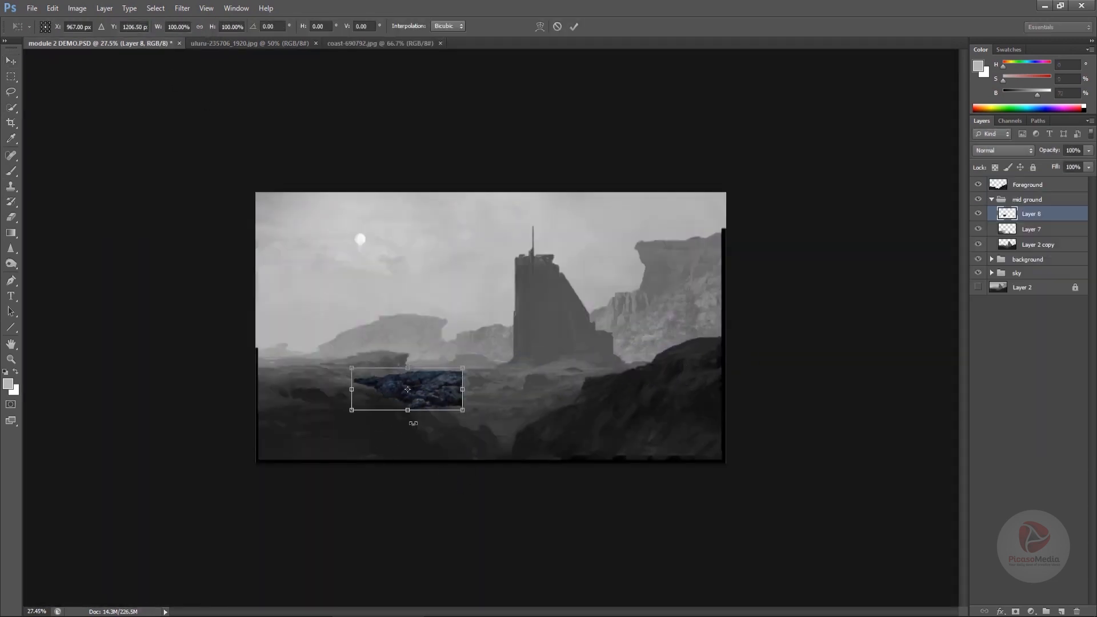
right_click(409, 398)
left_click(473, 578)
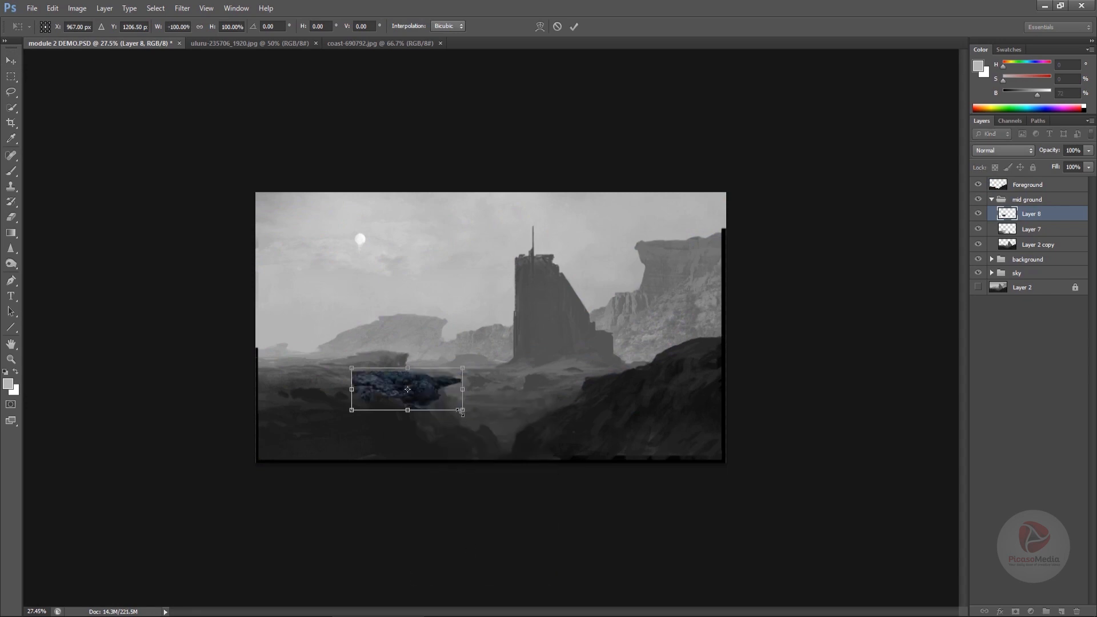
left_click_drag(463, 411, 545, 401)
key("Return")
- Move the new rock layer to the top of the stack, place it at the lower left, and set its saturation to -100
left_click_drag(1028, 213, 1026, 183)
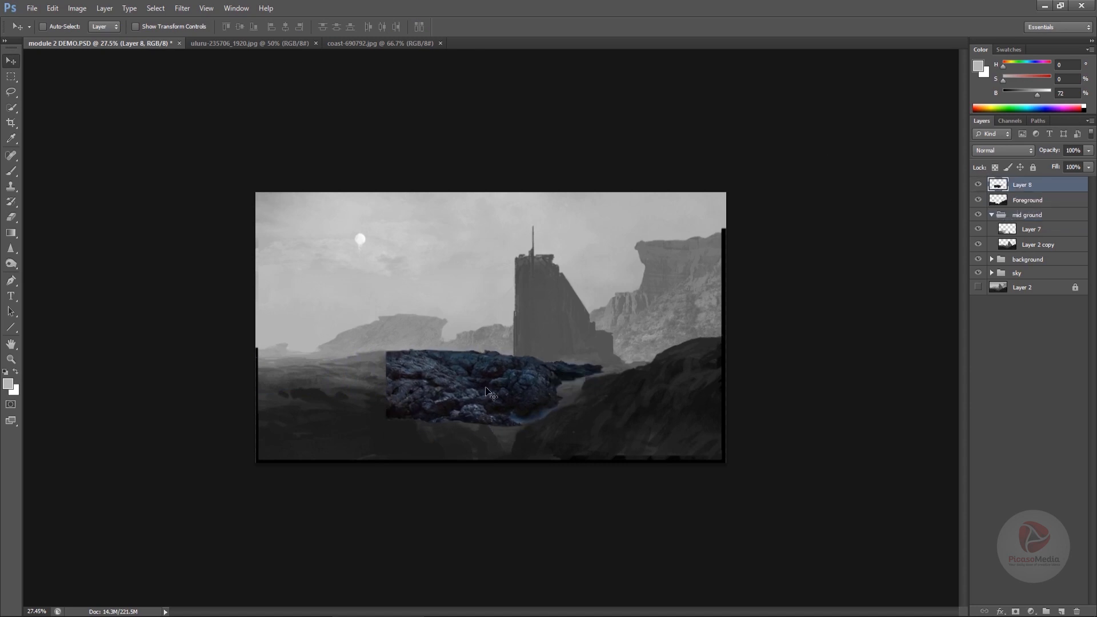
left_click_drag(492, 393, 368, 421)
key("ctrl+alt+u")
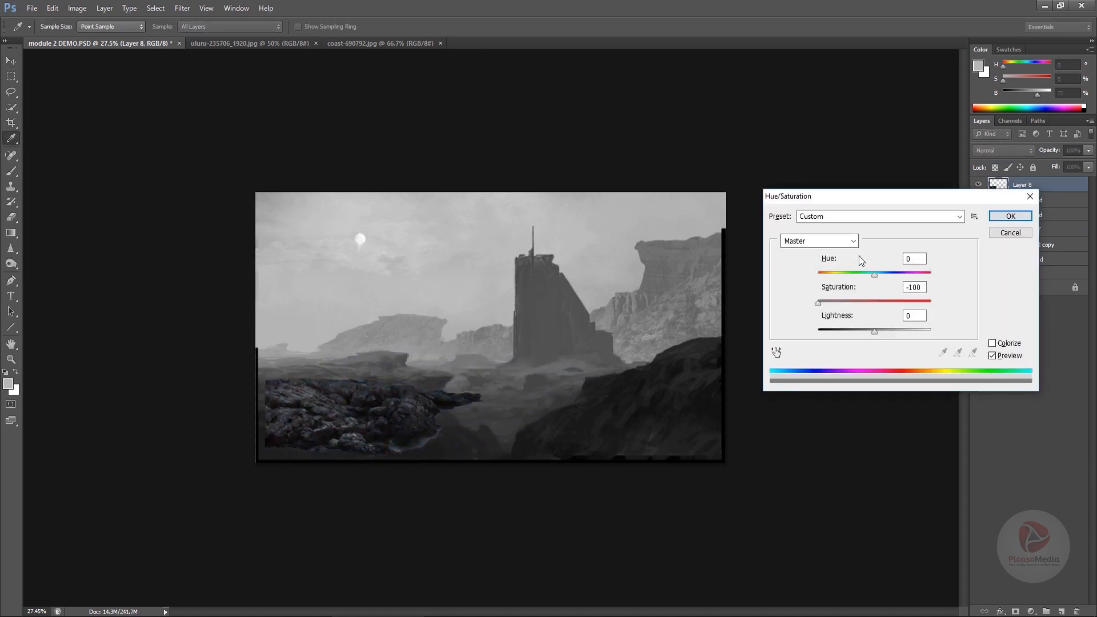
left_click(1000, 218)
- Free-transform the new rock layer, enlarging, stretching and tilting it over the lower left foreground
key("ctrl+t")
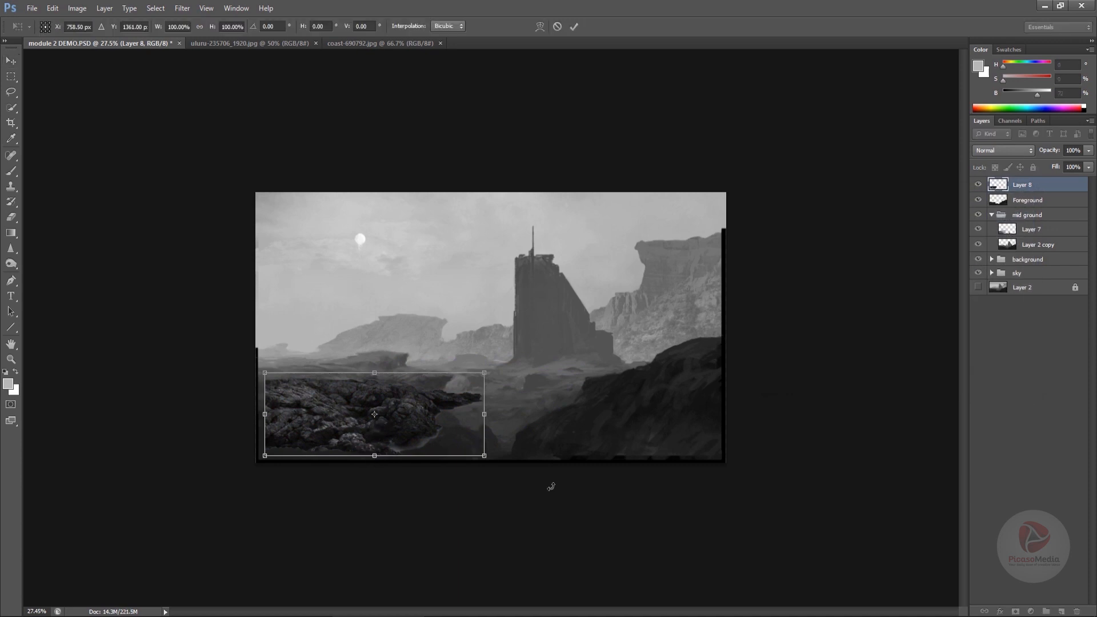
left_click_drag(377, 462, 372, 497)
left_click_drag(454, 454, 431, 445)
left_click_drag(486, 413, 492, 434)
left_click_drag(478, 342, 485, 294)
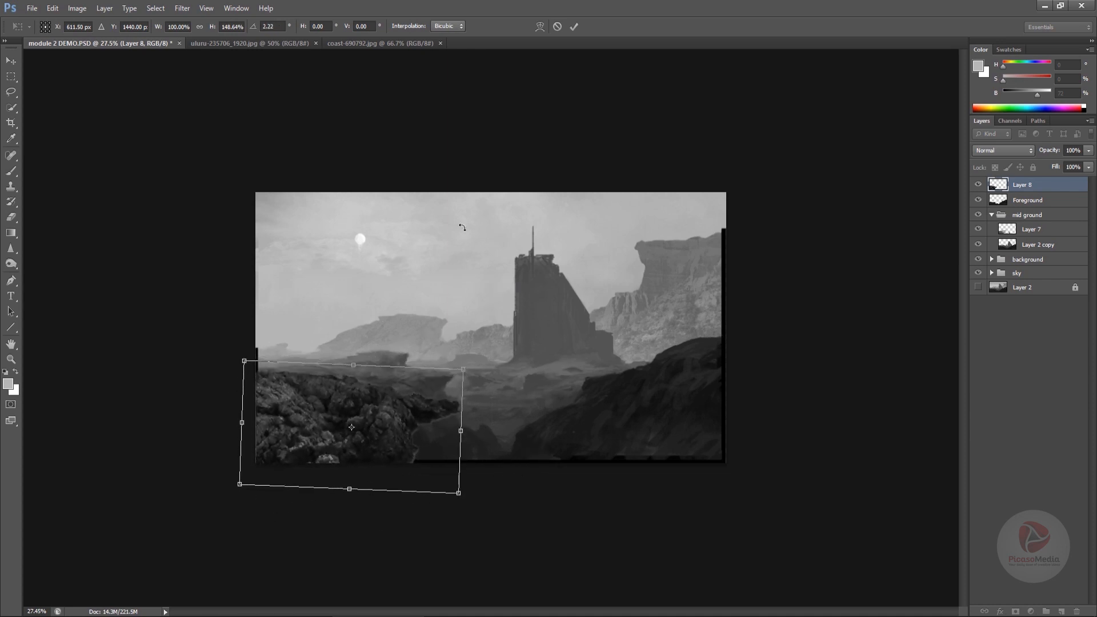
key("Return")
- Move the rocks up into the lower right corner and resize them with Free Transform
left_click_drag(403, 439, 409, 472)
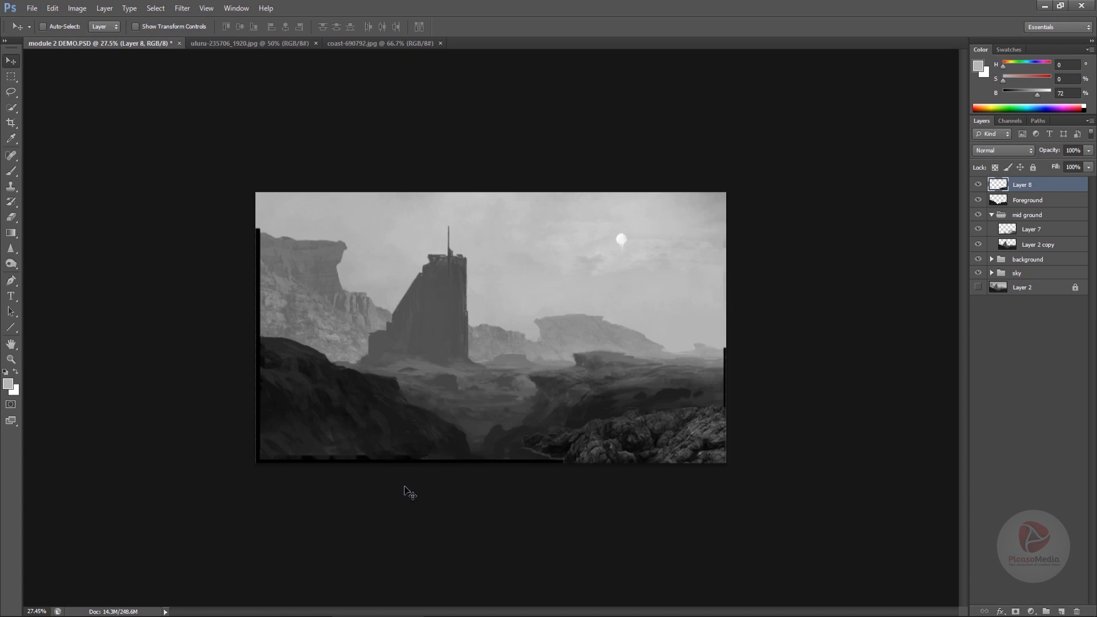
left_click_drag(684, 440, 681, 393)
key("ctrl+t")
left_click_drag(747, 349, 766, 395)
key("Return")
- Move the rock layer into the mid ground group, position it along the right horizon, and rotate it slightly
left_click_drag(1023, 191, 1001, 222)
left_click_drag(696, 400, 666, 382)
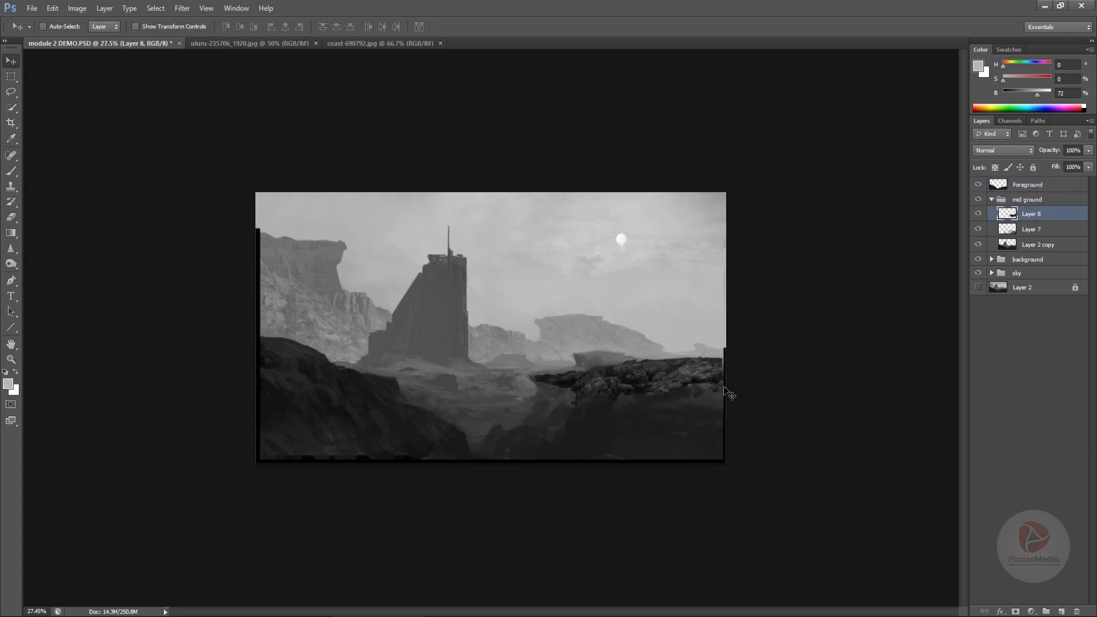
key("ctrl+t")
mouse_move(778, 332)
left_mouse_down()
mouse_move(781, 346)
mouse_move(780, 333)
left_mouse_up()
left_click_drag(628, 355, 630, 372)
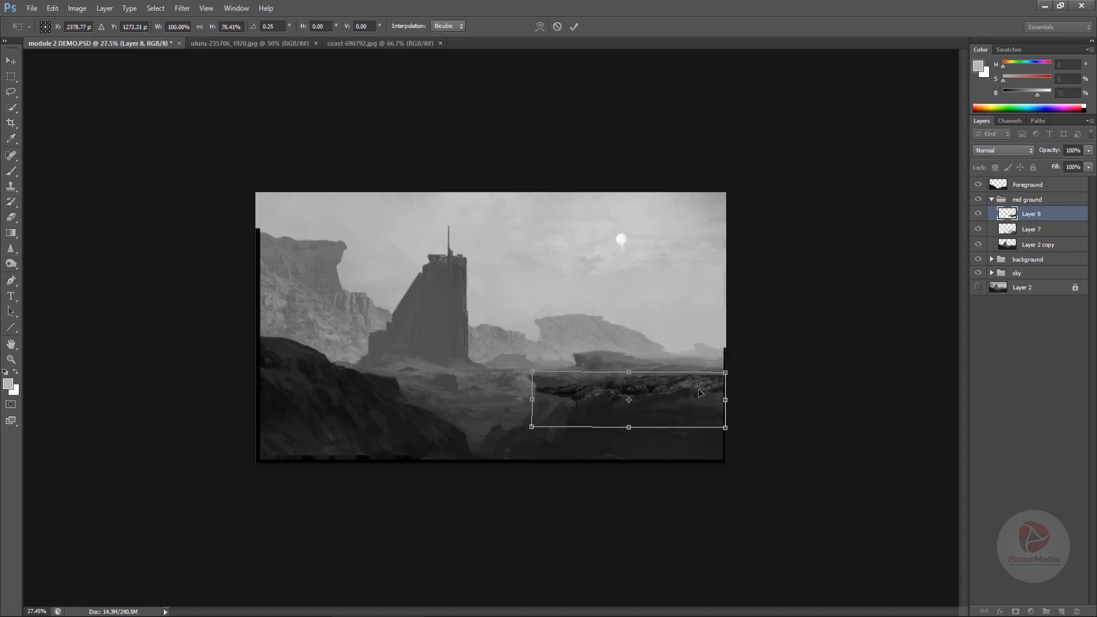
key("ctrl+z")
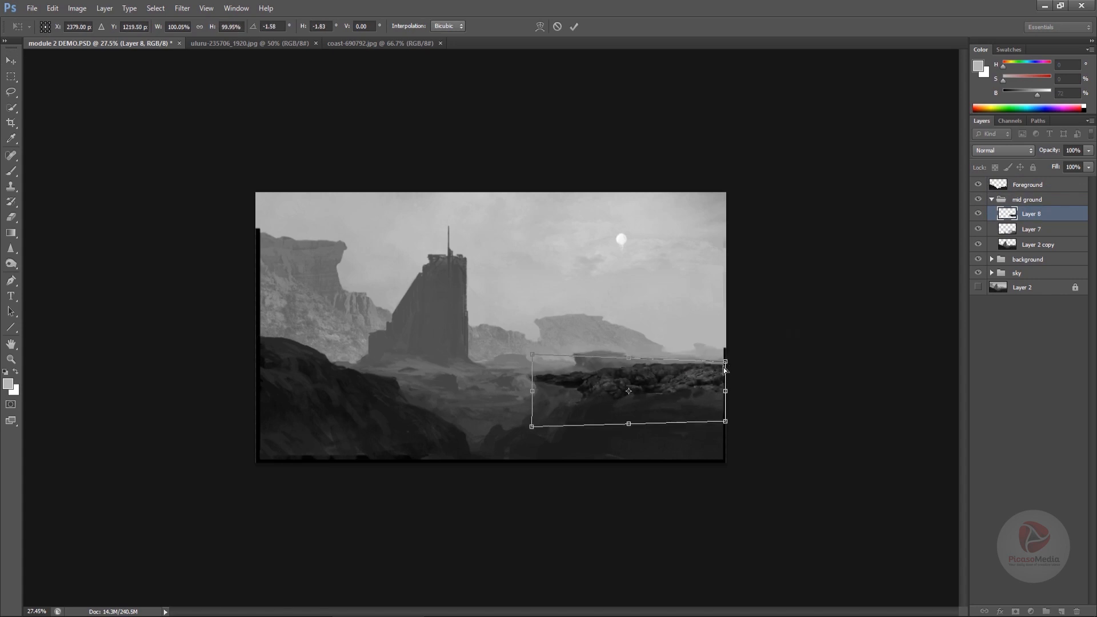
key("Return")
- Set the rock layer's blend mode to Darken and apply Levels with input white 204 and output black 15
left_click(977, 150)
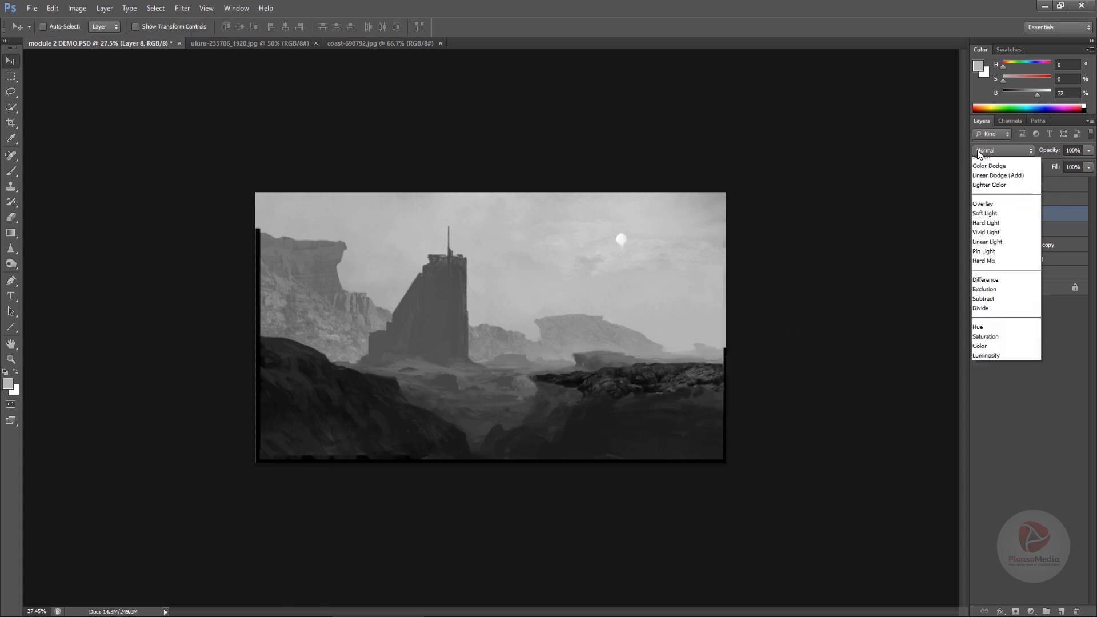
left_click(991, 197)
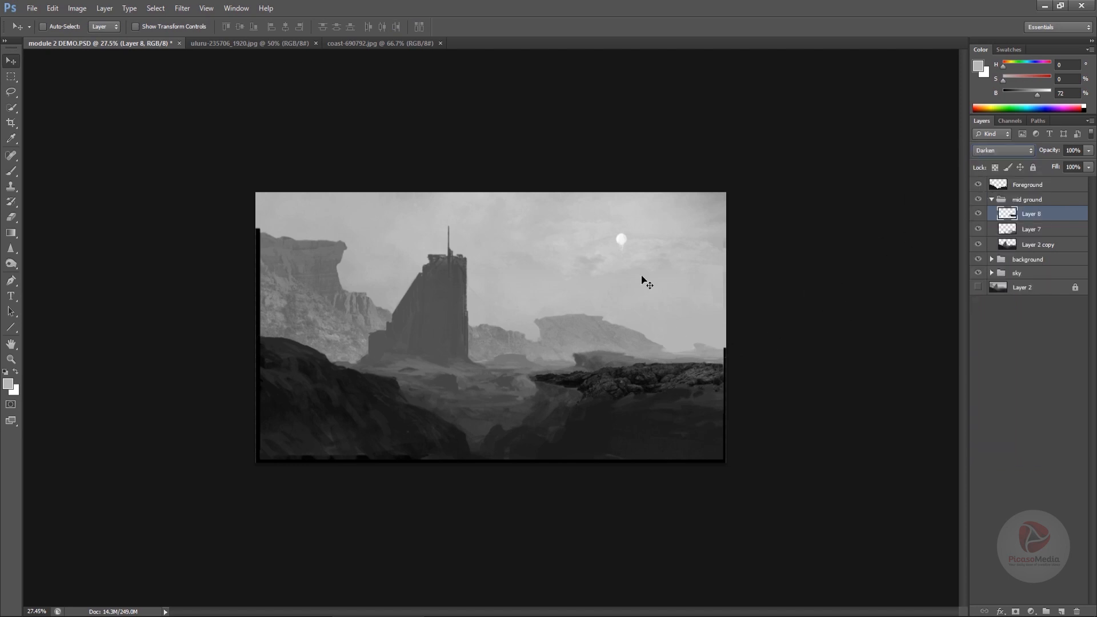
key("ctrl+l")
left_click_drag(826, 463, 835, 464)
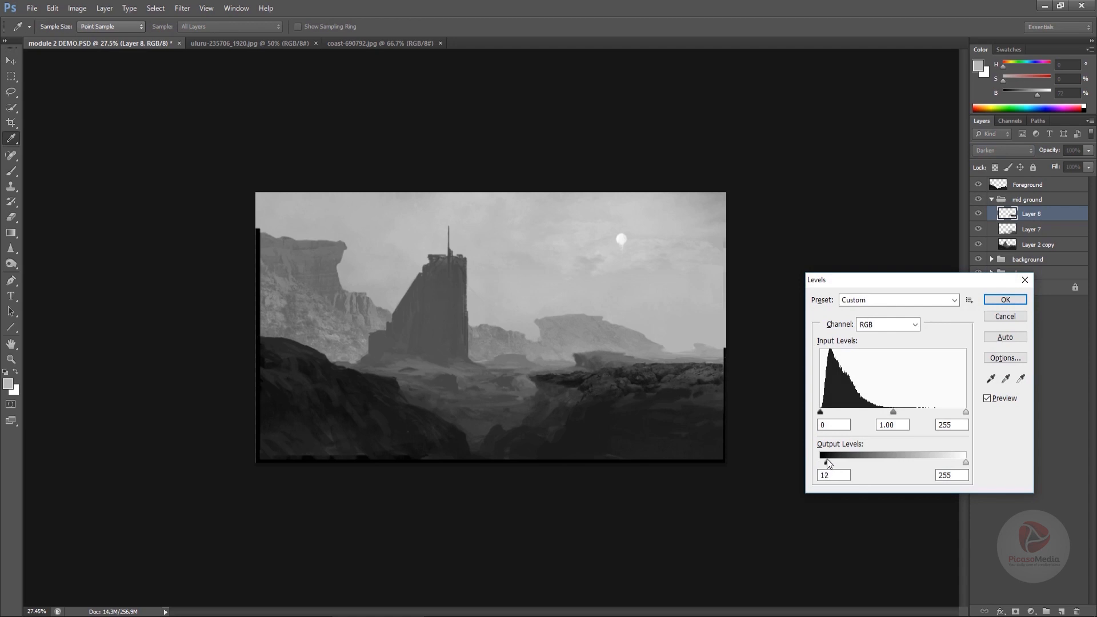
left_click_drag(828, 463, 827, 463)
left_click_drag(966, 412, 936, 414)
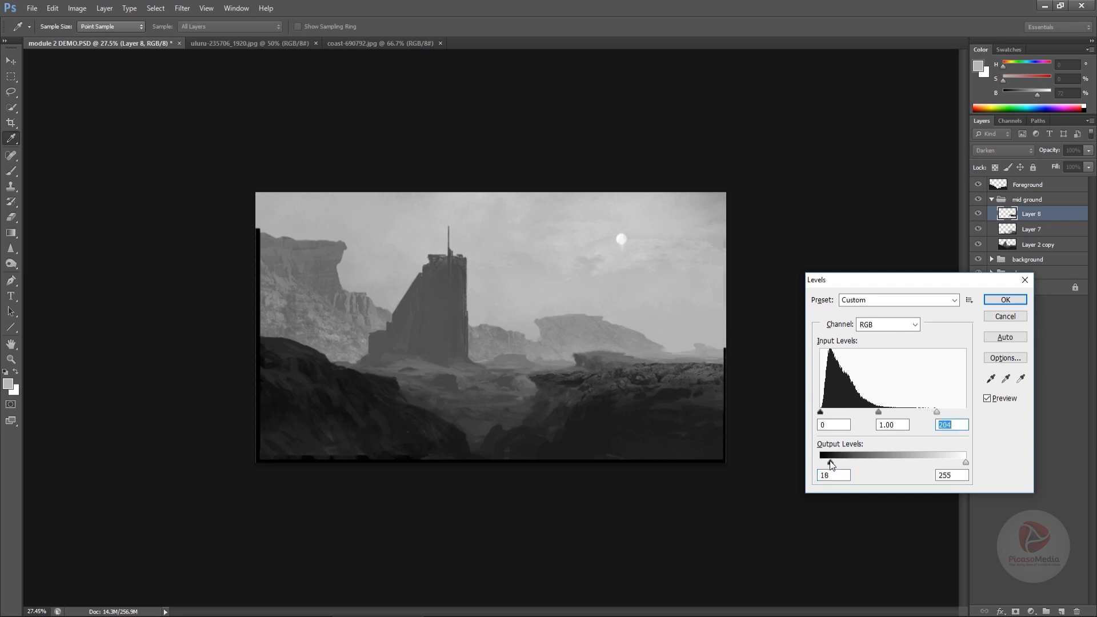
left_click_drag(831, 464, 823, 464)
left_click(1004, 297)
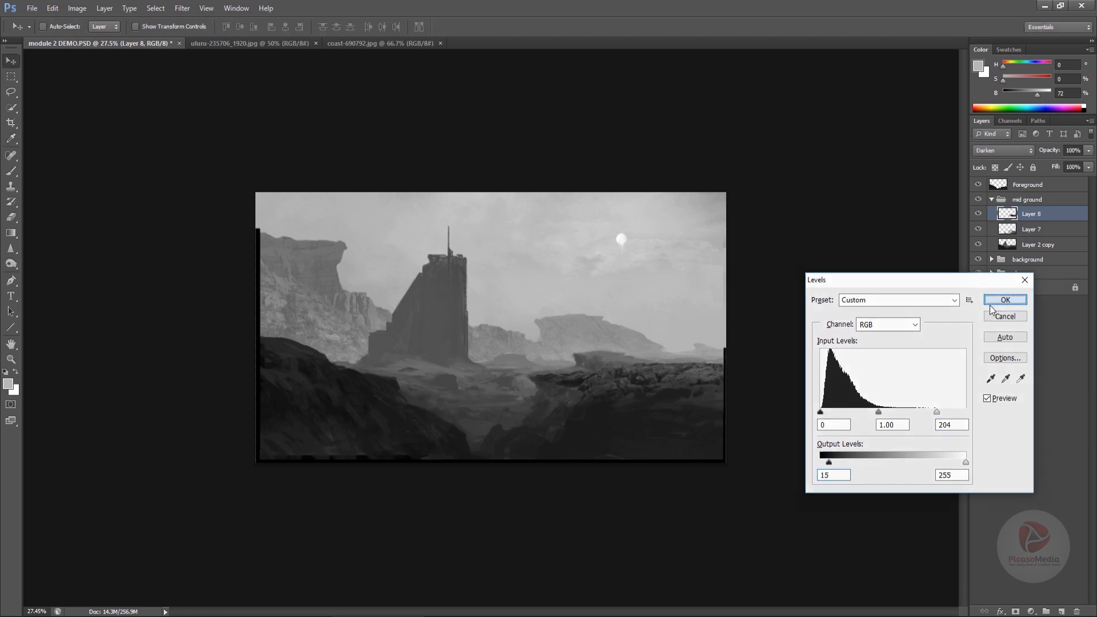
- Add a layer mask to the rock layer and pick a black brush shrunk to 175 px for masking
left_click(1017, 611)
key("b")
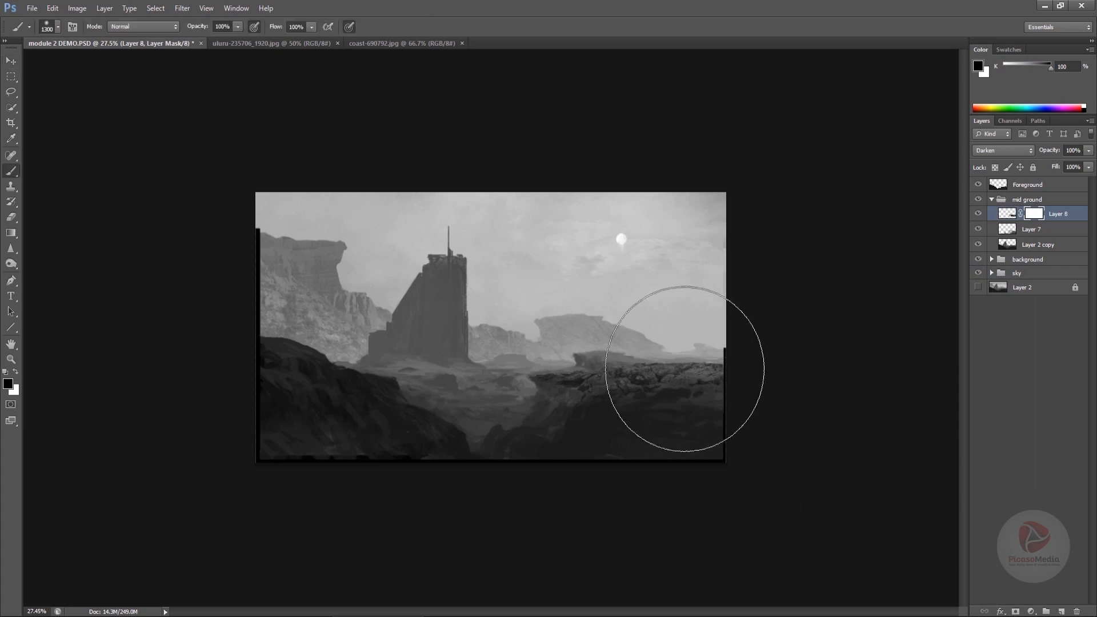
key("bracketleft")
key("bracketleft")
key("bracketleft")
key("bracketleft")
key("bracketleft")
key("bracketleft")
key("bracketleft")
key("bracketleft")
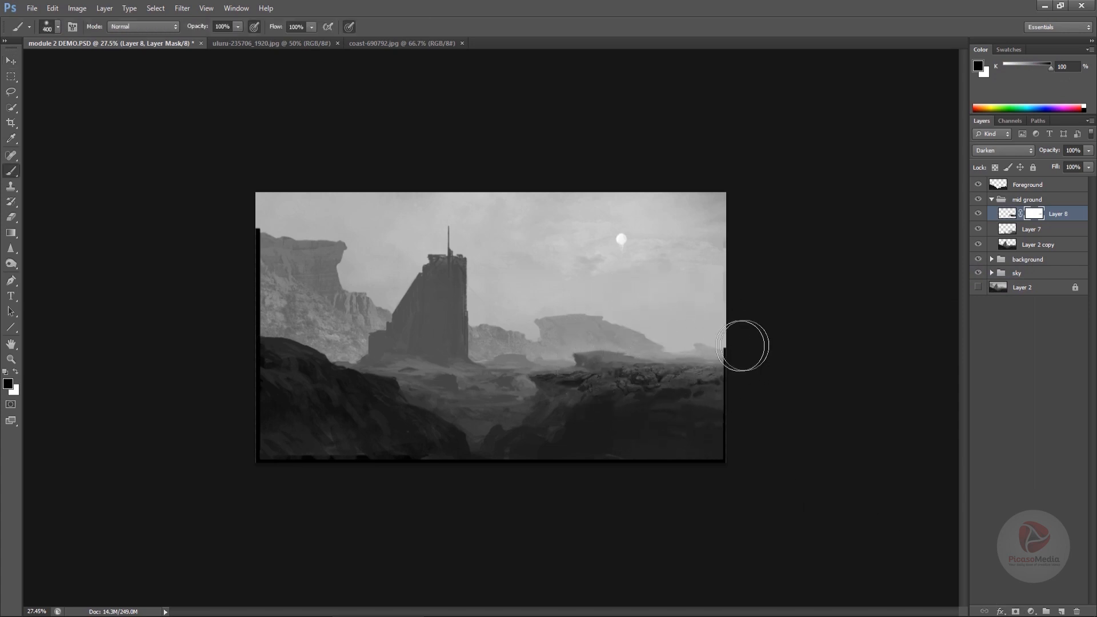
key("bracketleft")
key("bracketleft")
key("bracketleft")
key("bracketleft")
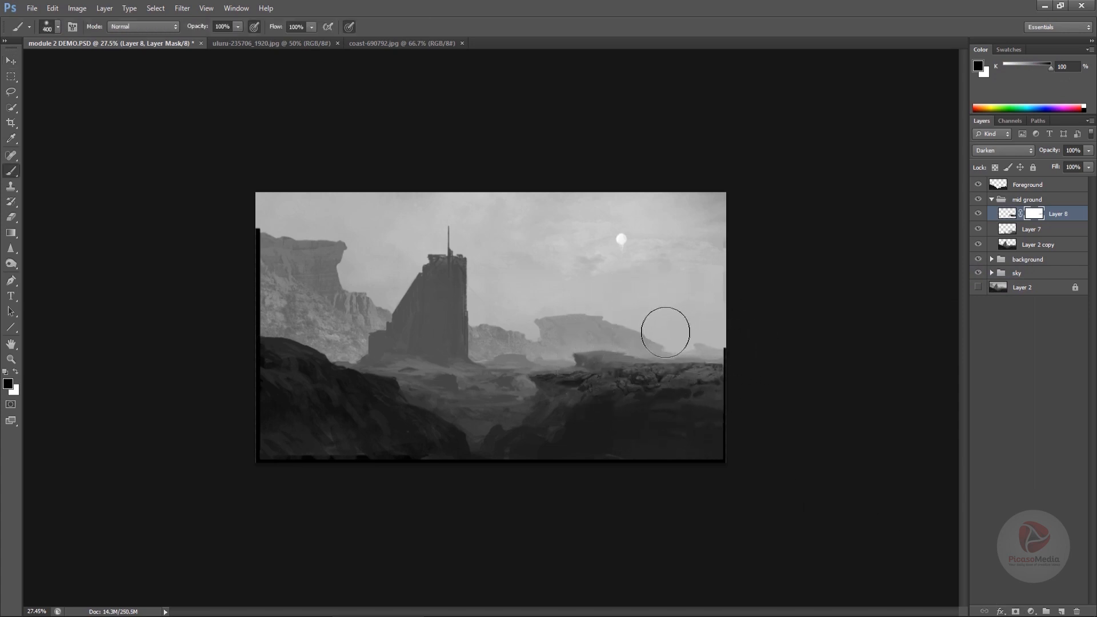
key("ctrl+z")
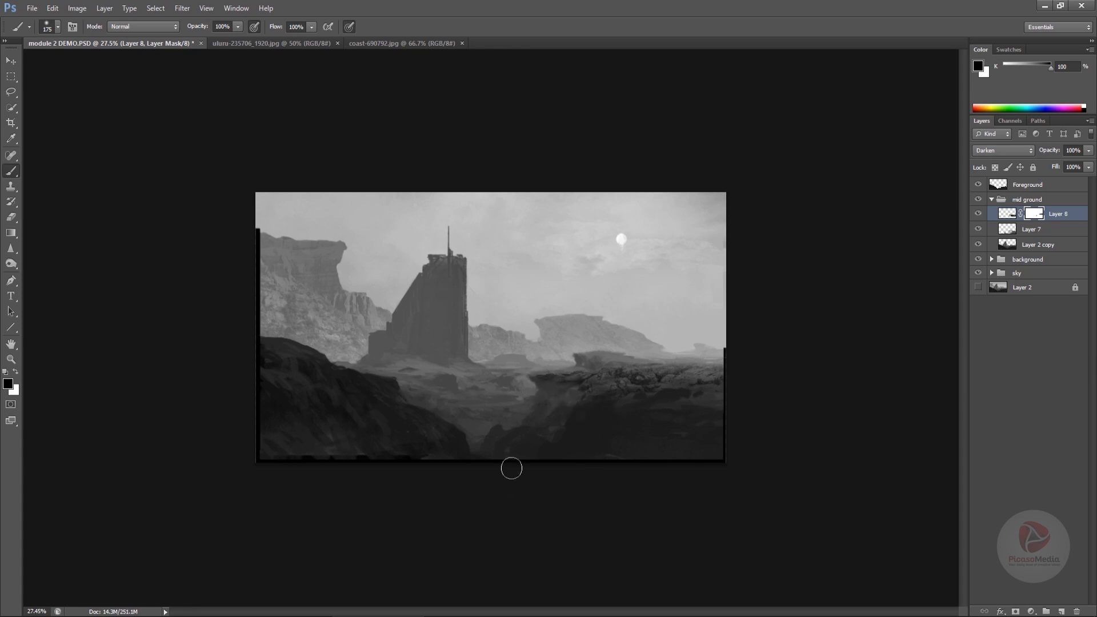
key("v")
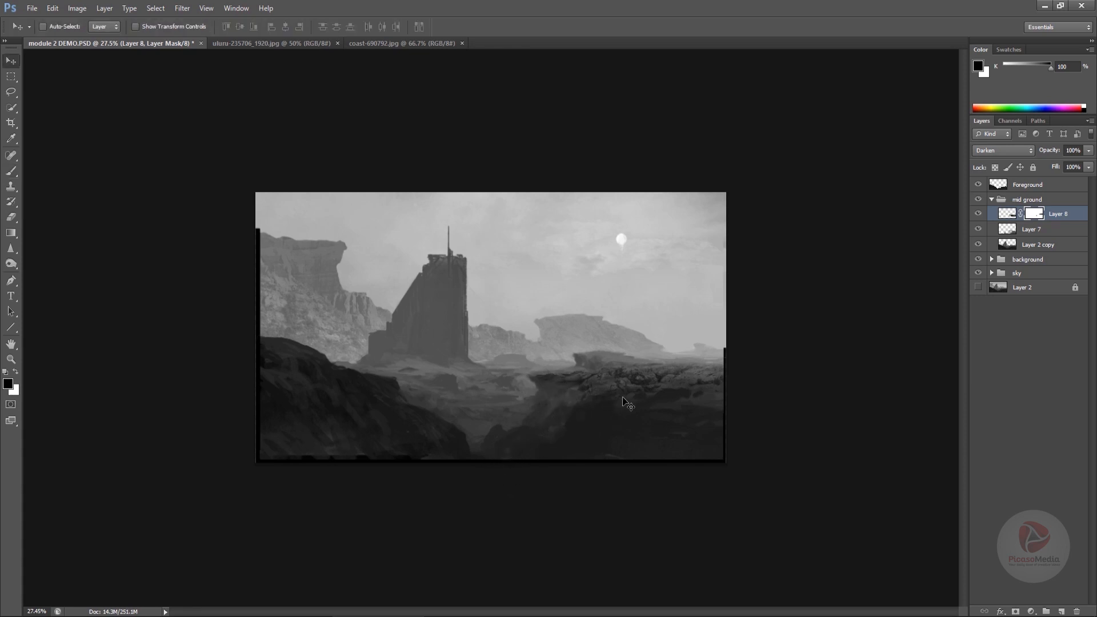
- Duplicate the rock layer by dragging a copy leftwards, then rotate it slightly and flip it horizontally with Free Transform
left_click_drag(654, 386, 423, 403)
key("ctrl+t")
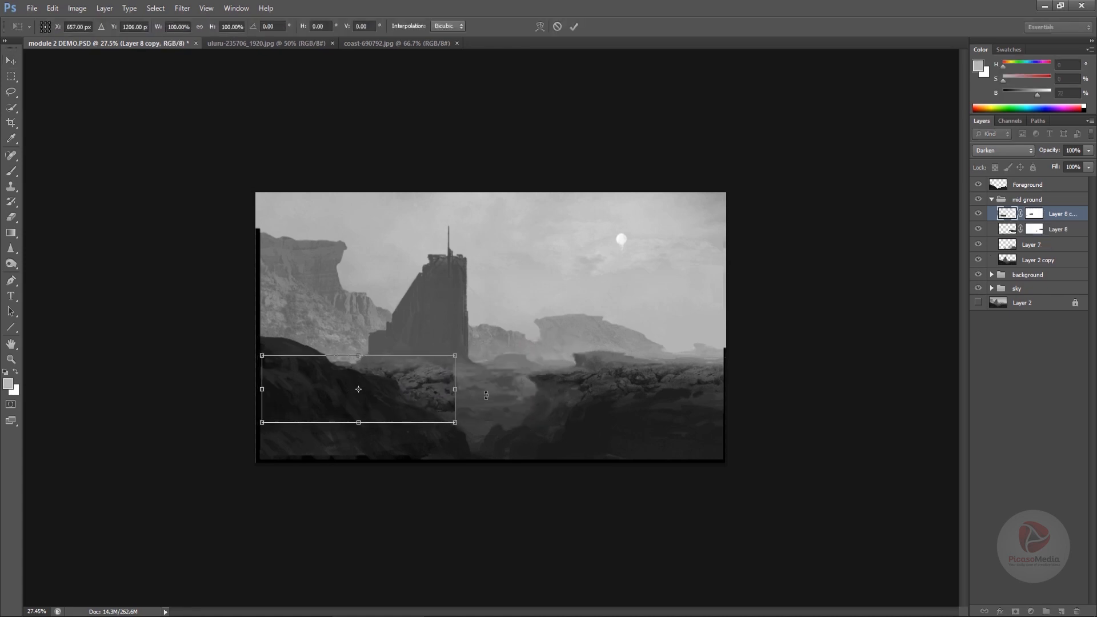
left_click_drag(534, 392, 534, 380)
right_click(417, 402)
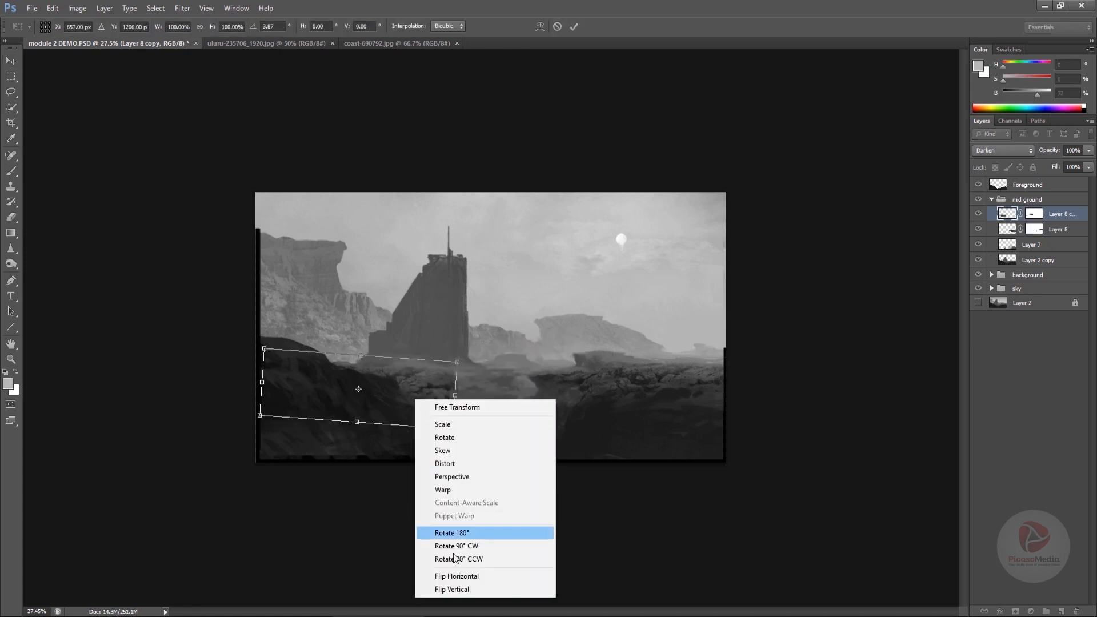
left_click(452, 578)
key("Return")
- Reposition the rock copy into the centre of the mid ground along the horizon
left_click_drag(311, 343, 535, 424)
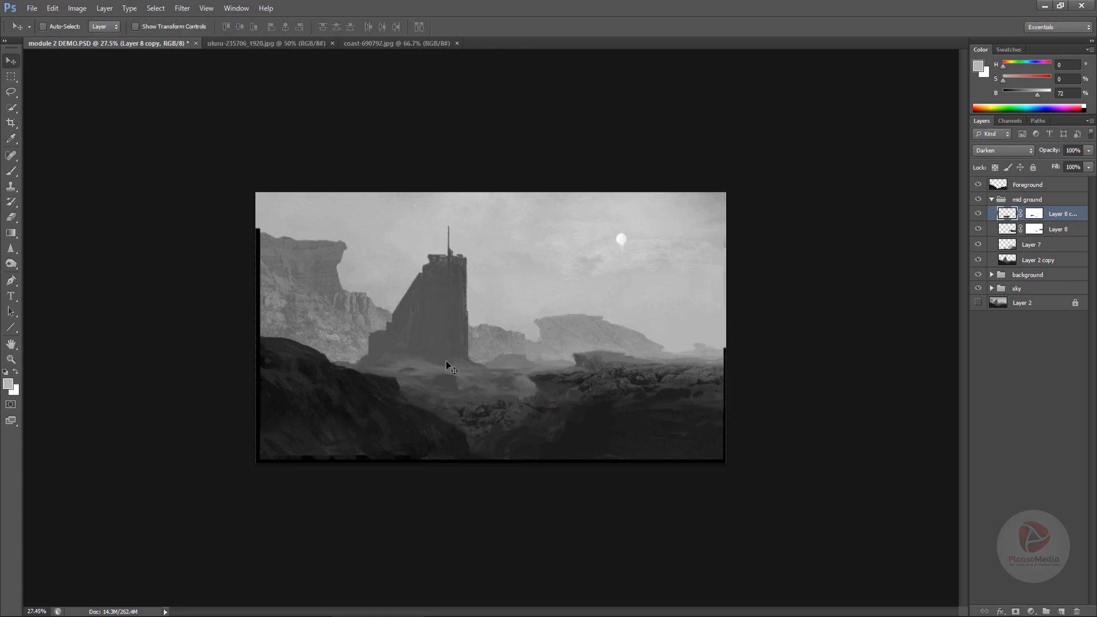
left_click_drag(447, 363, 408, 405)
key("ctrl+t")
key("Return")
mouse_move(449, 374)
left_mouse_down()
mouse_move(451, 402)
mouse_move(499, 406)
mouse_move(487, 407)
left_mouse_up()
- Target the rock copy's layer mask with default colours and apply the mask to the layer
key("e")
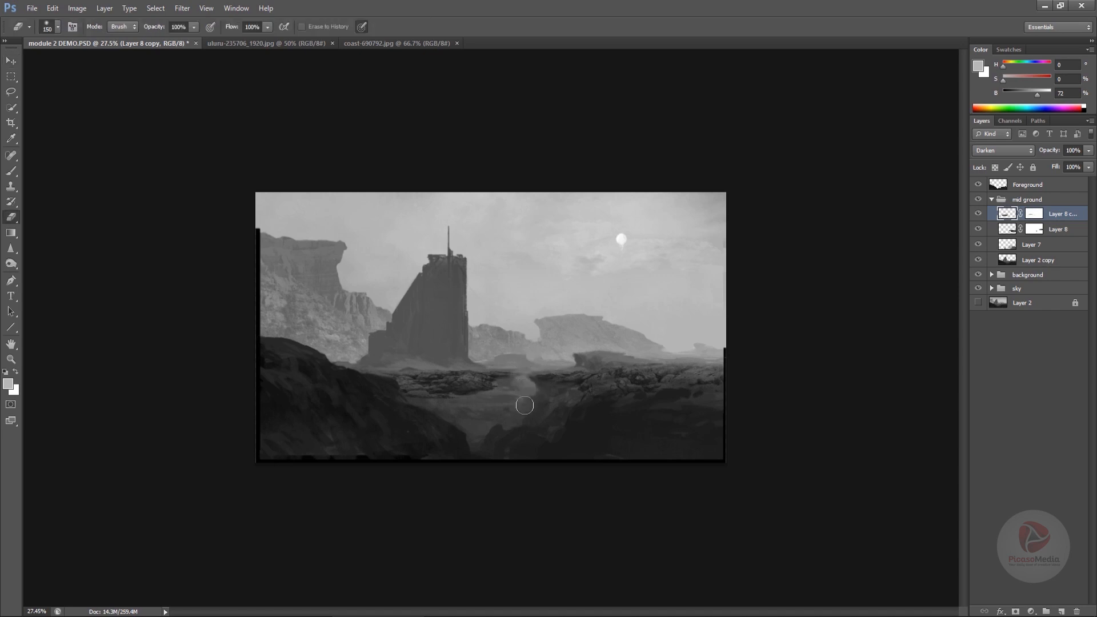
key("b")
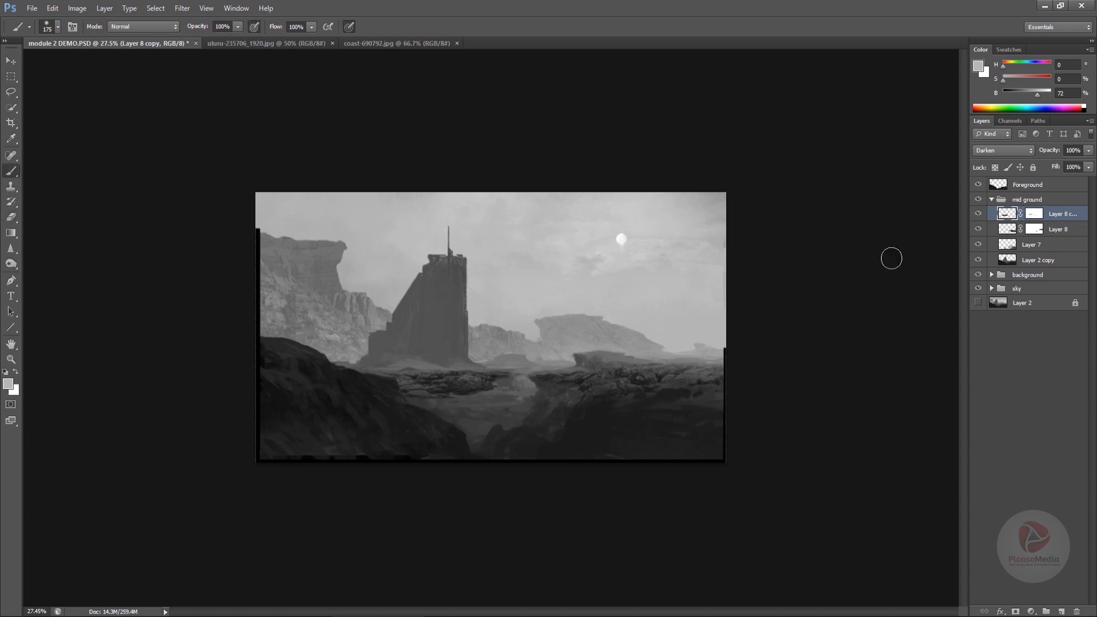
left_click(1033, 215)
key("d")
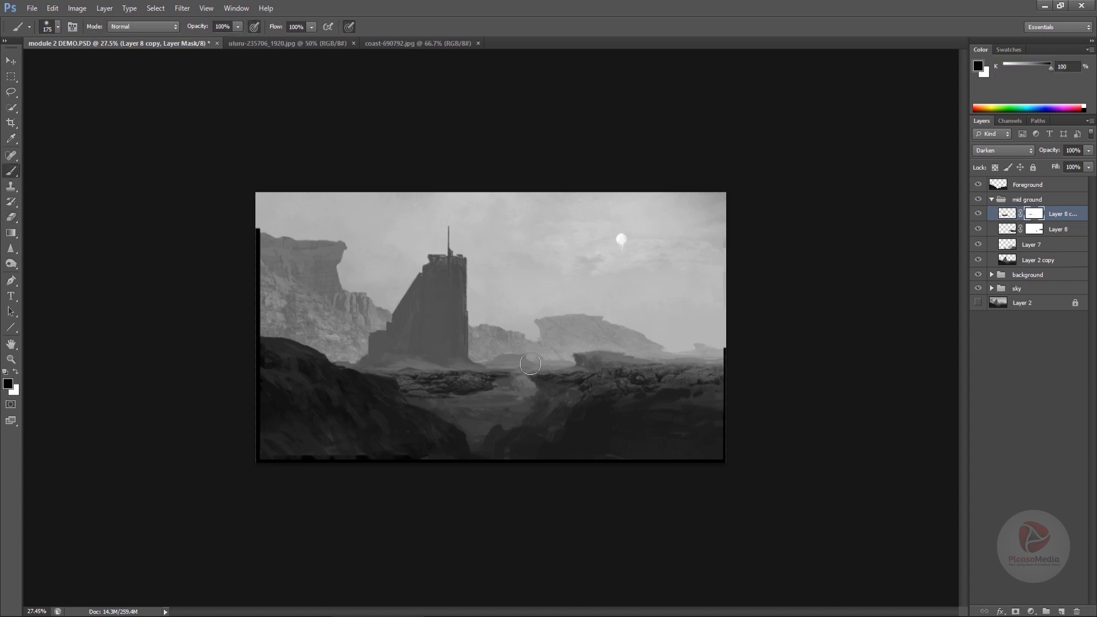
right_click(1033, 221)
left_click(1030, 260)
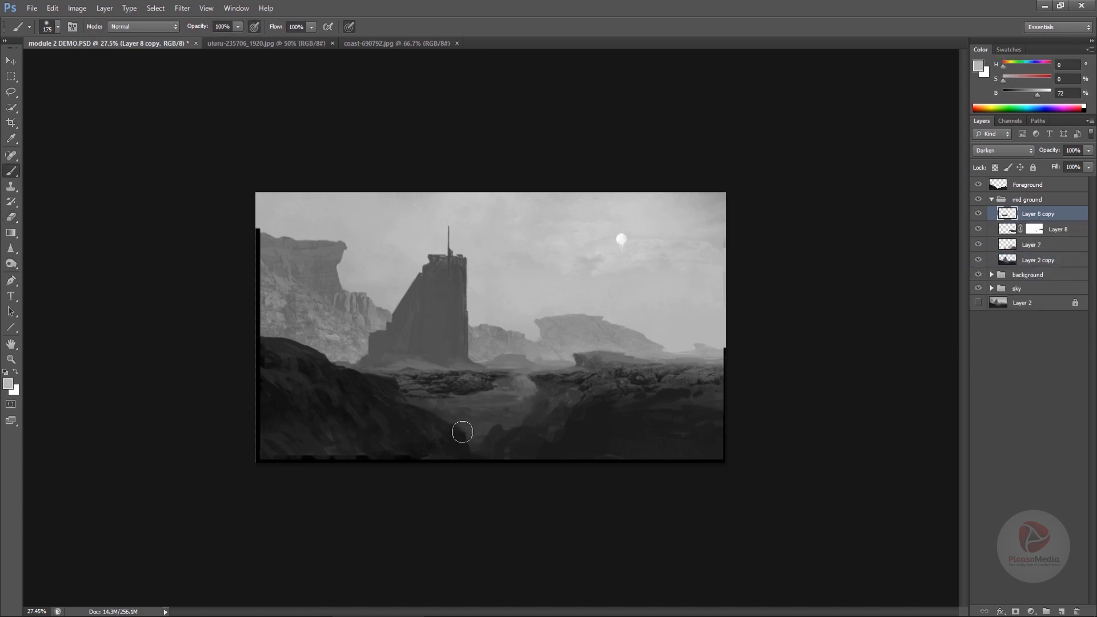
- Apply Levels to the rock copy with output black set to 29
key("ctrl+l")
left_click_drag(820, 462, 838, 466)
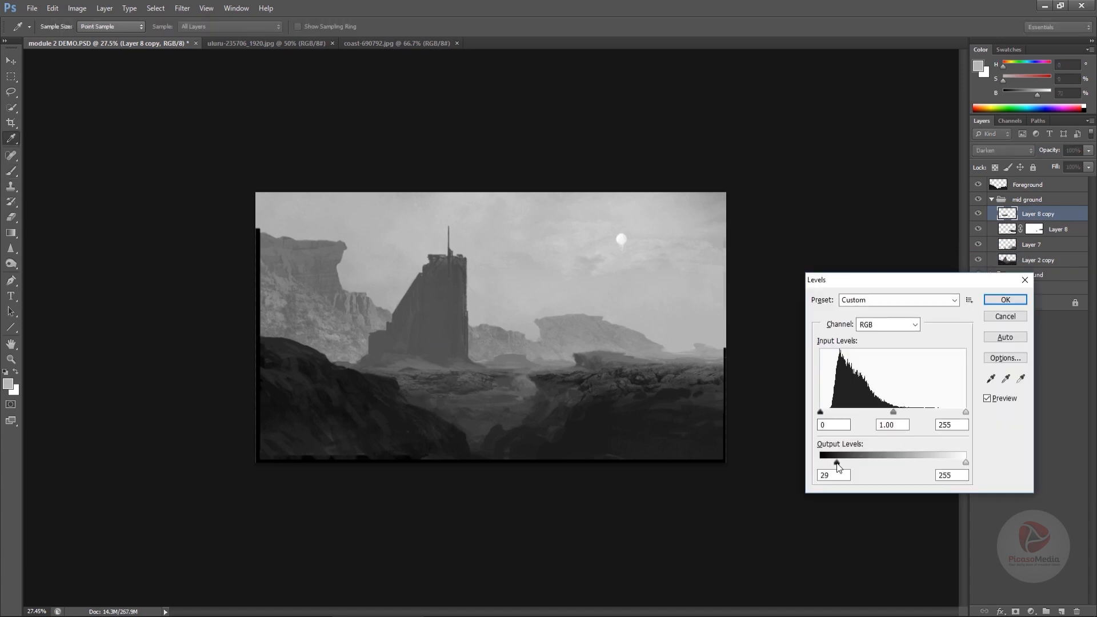
left_click(1001, 300)
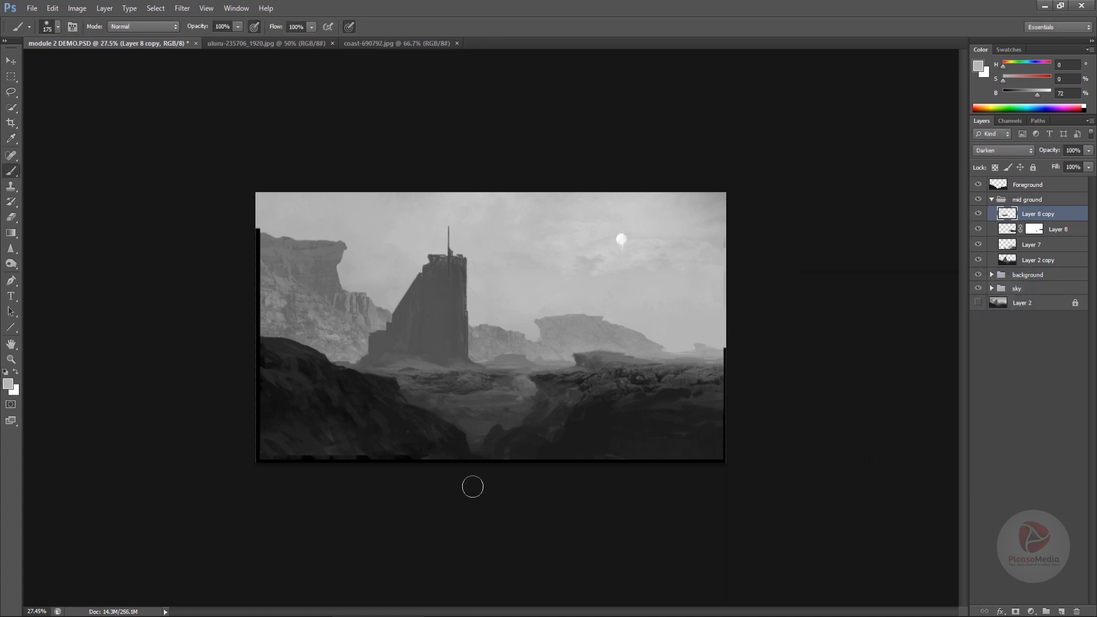
- Stretch the rock copy wider with Free Transform and nudge it up slightly
key("ctrl+t")
left_click_drag(535, 399, 633, 398)
left_click_drag(446, 399, 469, 549)
key("Return")
left_click_drag(514, 420, 514, 408)
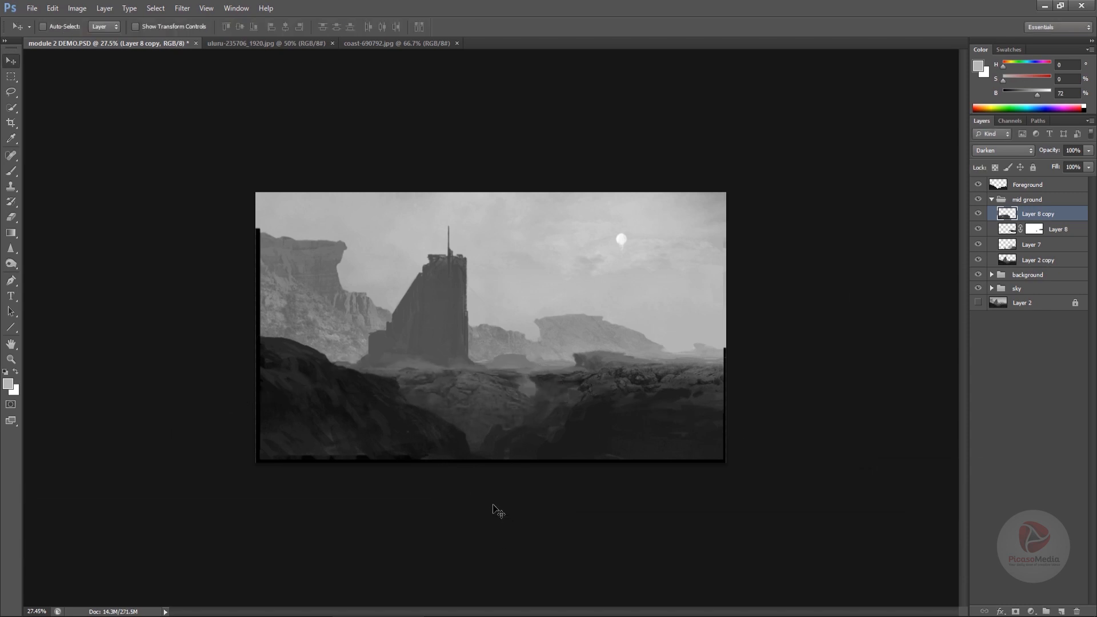
- In the uluru-235706_1920.jpg photo, select the upper rock ledge with Quick Selection and bring it into the painting
left_click(266, 43)
left_click(10, 106)
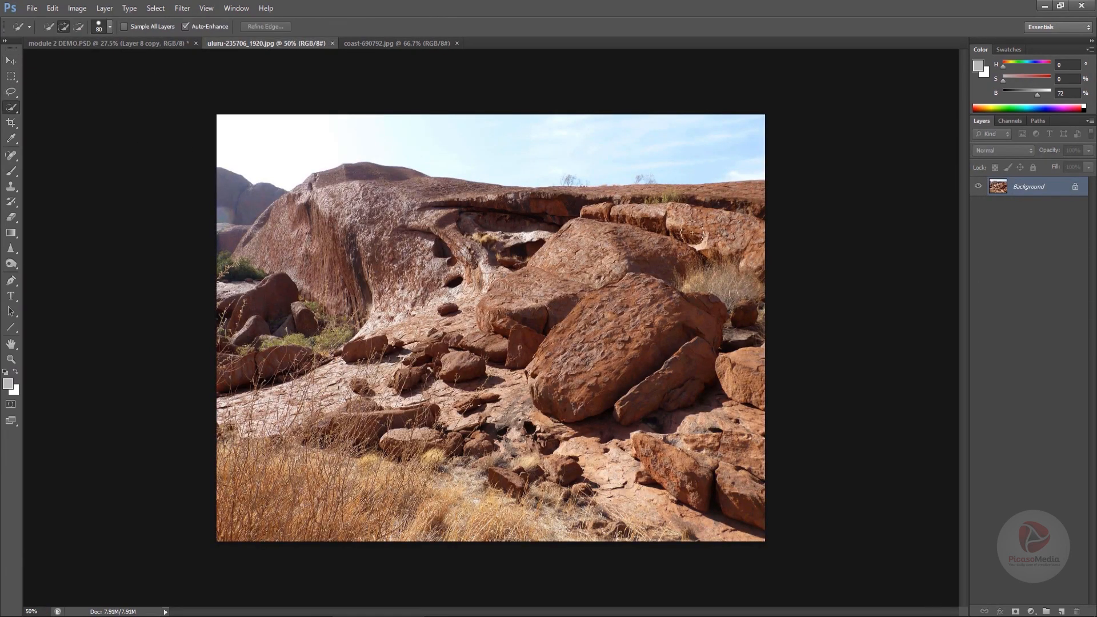
mouse_move(743, 210)
left_mouse_down()
mouse_move(703, 185)
mouse_move(463, 173)
mouse_move(515, 171)
left_mouse_up()
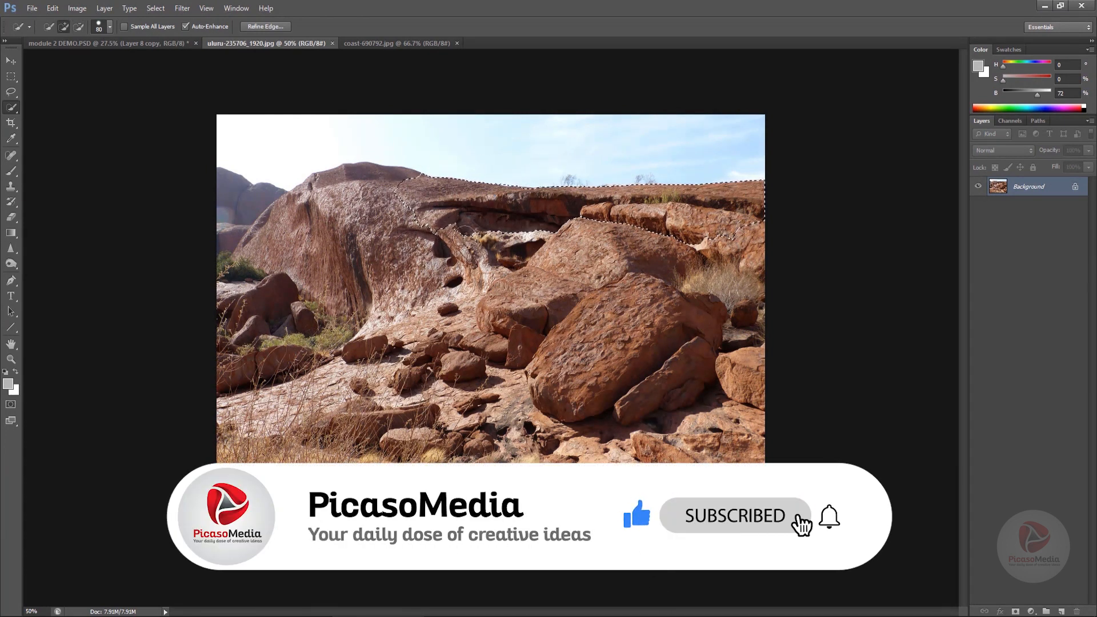
mouse_move(423, 233)
left_mouse_down()
mouse_move(494, 251)
mouse_move(311, 220)
mouse_move(125, 51)
mouse_move(416, 366)
left_mouse_up()
- Flip the new ledge layer vertically with Free Transform and move it up onto the mid ground horizon
key("v")
key("ctrl+t")
right_click(416, 366)
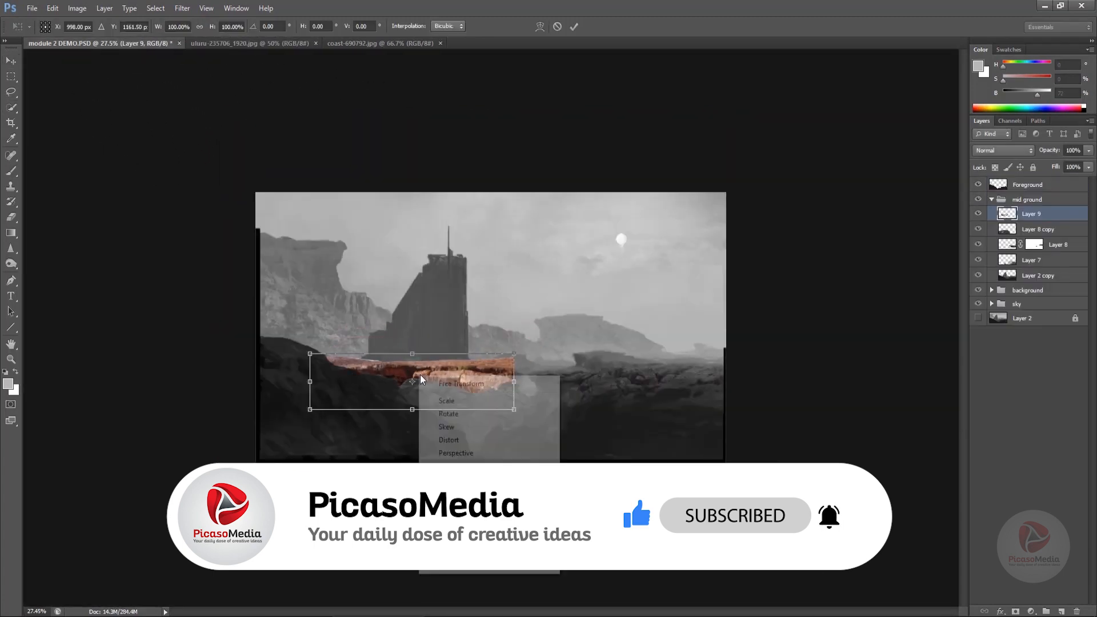
left_click(451, 563)
mouse_move(474, 382)
left_mouse_down()
mouse_move(462, 400)
mouse_move(471, 389)
mouse_move(506, 403)
mouse_move(474, 358)
left_mouse_up()
key("Return")
- Pick the Eraser and shrink it to 45 px for cleaning the ledge edges
key("e")
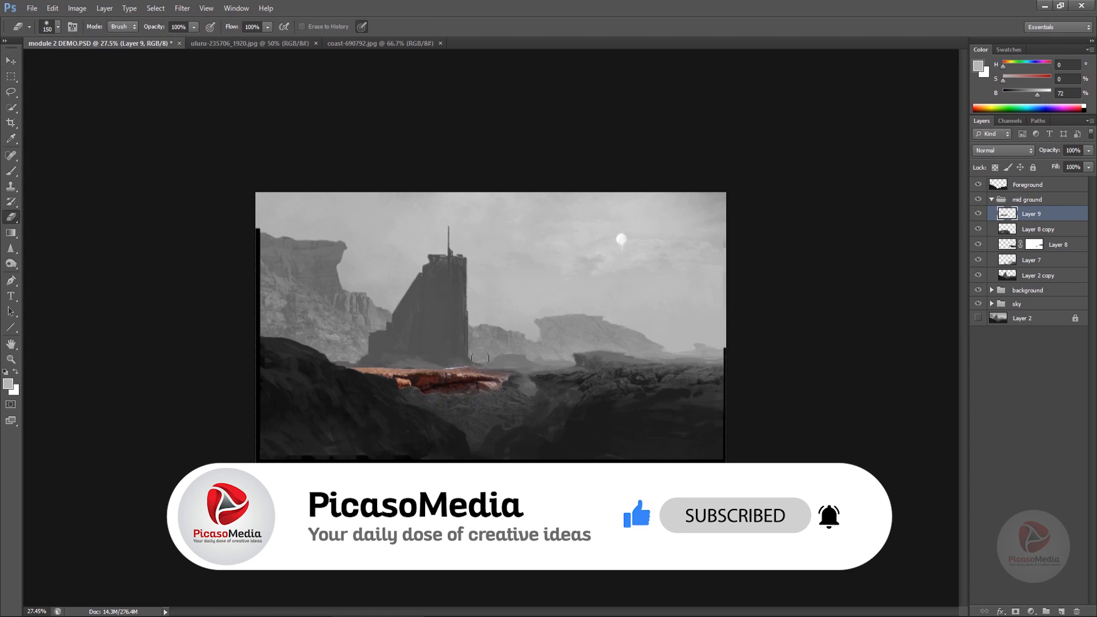
key("bracketleft")
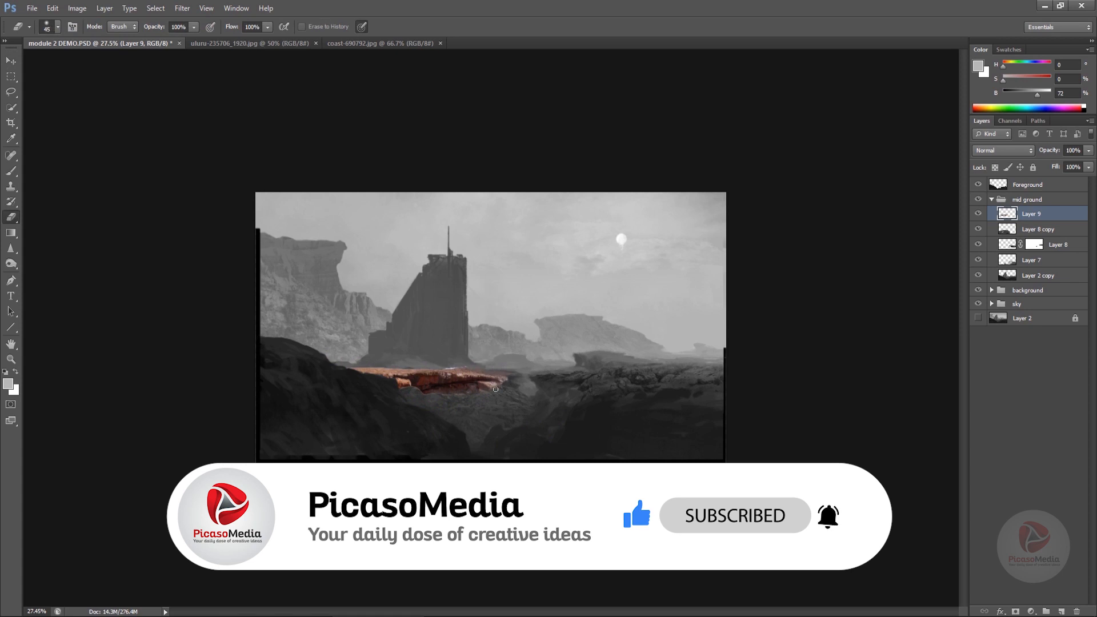